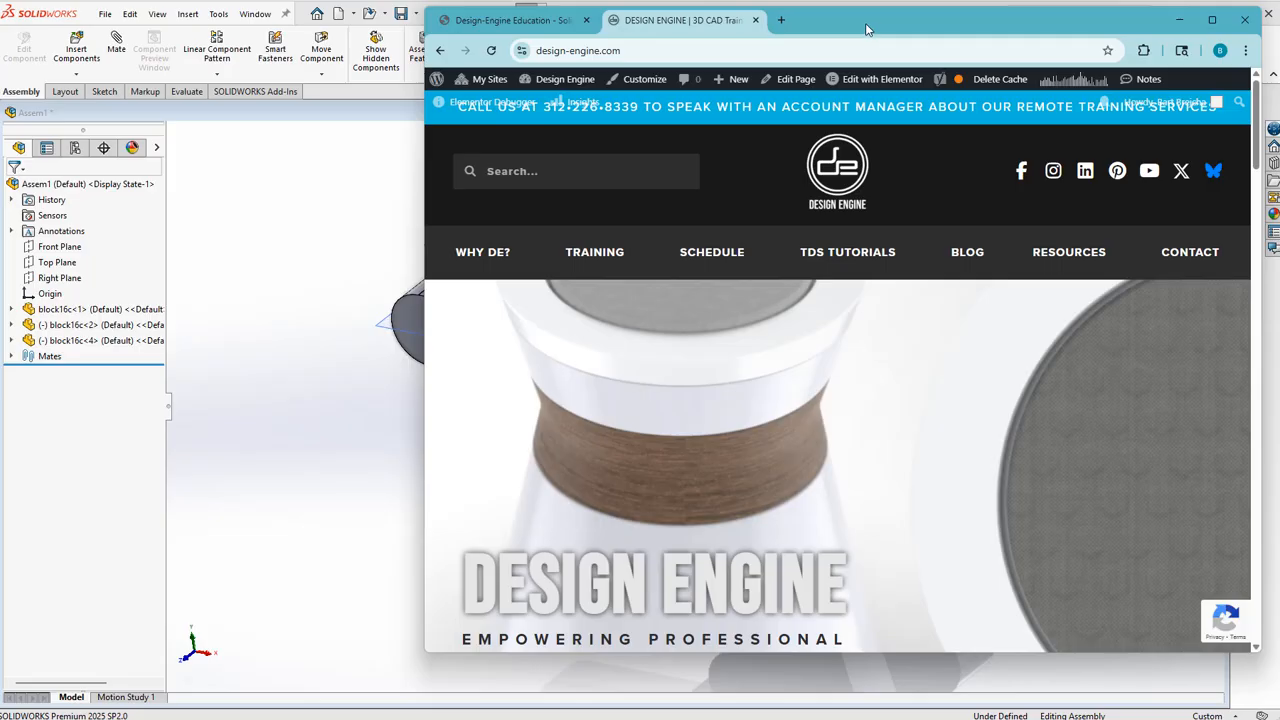
Step: Switch from the browser to the SOLIDWORKS assembly and examine the three linked blocks from several angles
{"action": "left_click_drag", "start_coordinate": [863, 23], "coordinate": [857, 40]}
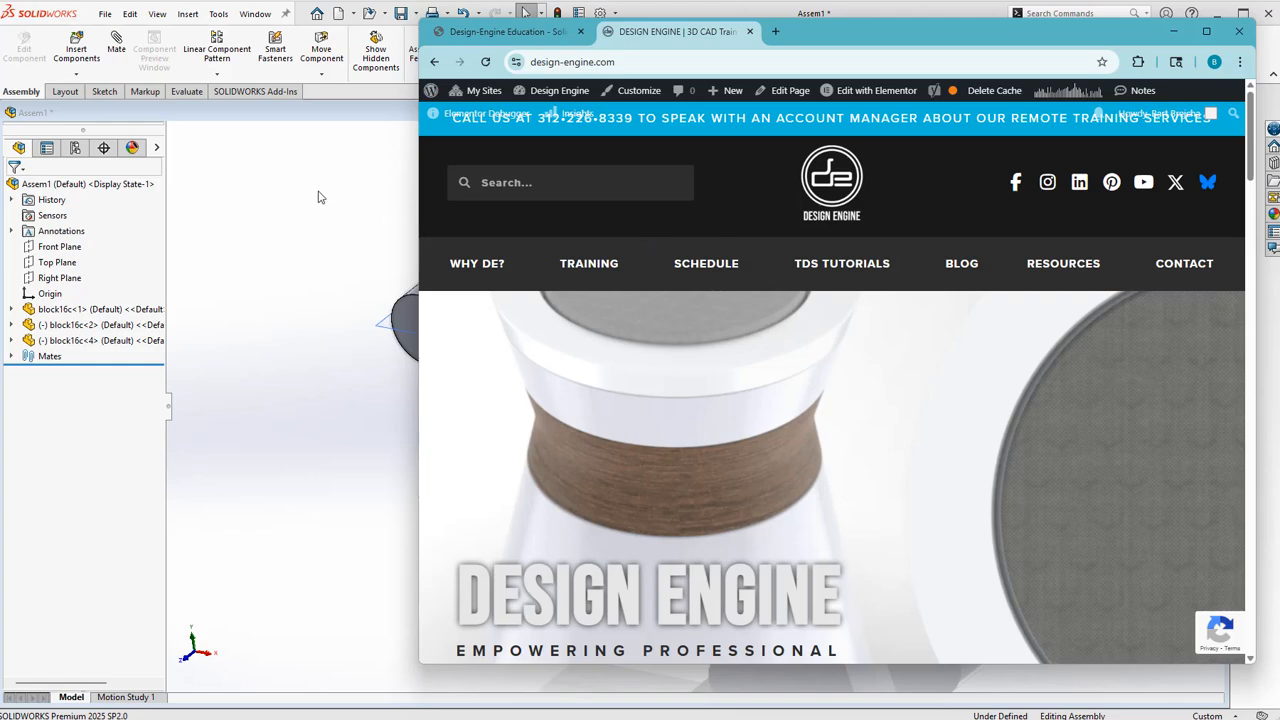
{"action": "left_click", "coordinate": [375, 200]}
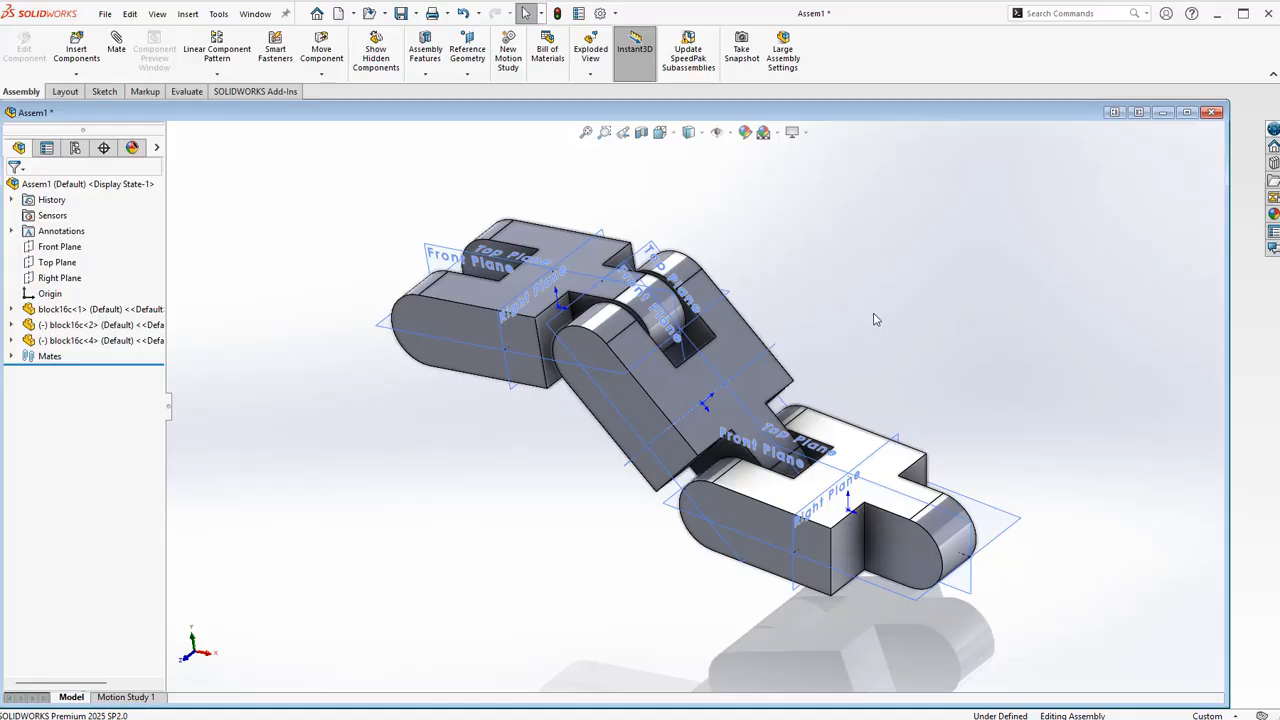
{"action": "middle_click_drag", "start_coordinate": [827, 294], "coordinate": [889, 209]}
{"action": "scroll", "coordinate": [760, 249], "scroll_direction": "down", "scroll_amount": 3}
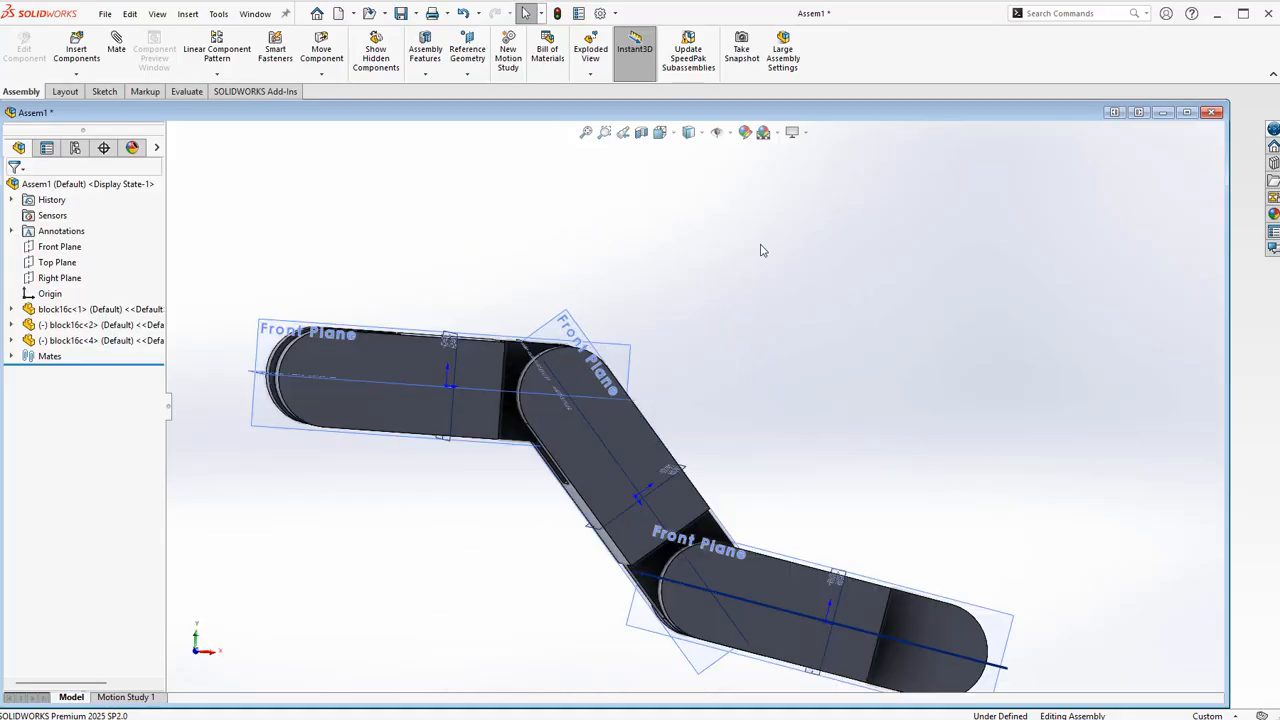
{"action": "scroll", "coordinate": [366, 380], "scroll_direction": "down", "scroll_amount": 2}
{"action": "left_click", "coordinate": [335, 389]}
{"action": "middle_click_drag", "start_coordinate": [845, 347], "coordinate": [750, 500]}
{"action": "left_click", "coordinate": [464, 268]}
{"action": "scroll", "coordinate": [393, 459], "scroll_direction": "up", "scroll_amount": 4}
{"action": "middle_click_drag", "start_coordinate": [393, 459], "coordinate": [404, 536]}
{"action": "scroll", "coordinate": [605, 445], "scroll_direction": "down", "scroll_amount": 3}
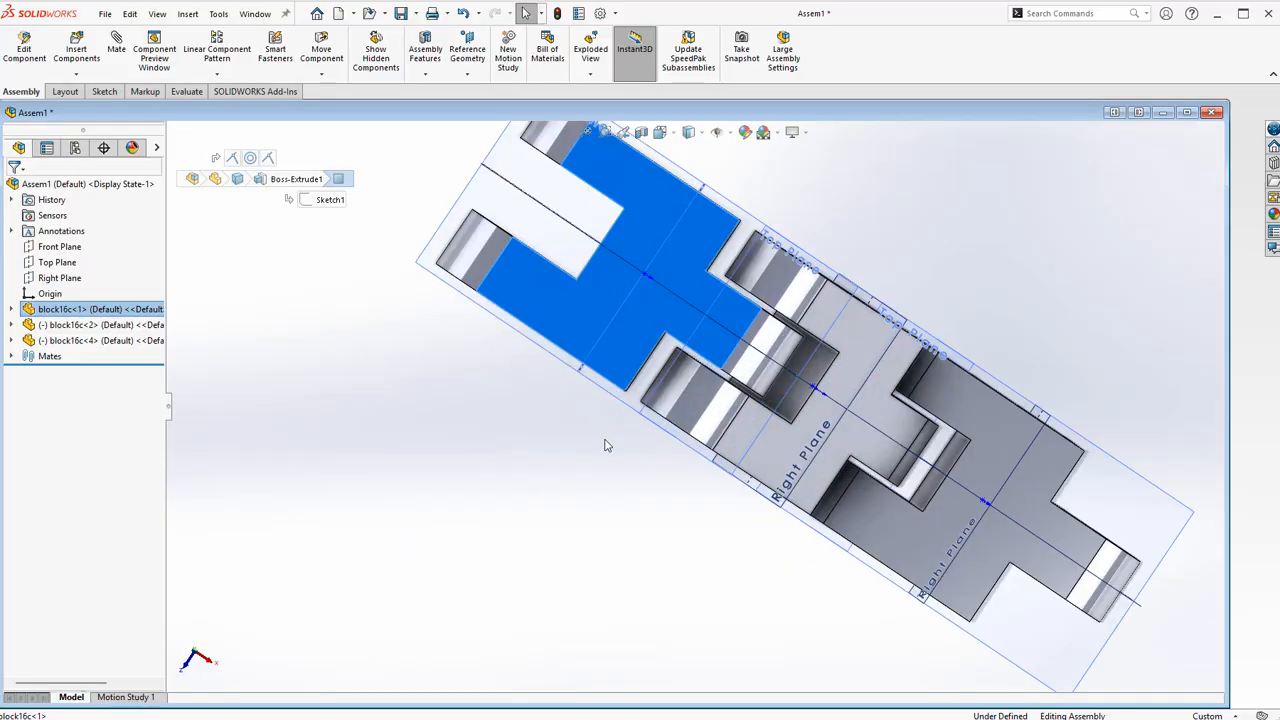
{"action": "middle_click_drag", "start_coordinate": [472, 357], "coordinate": [477, 251]}
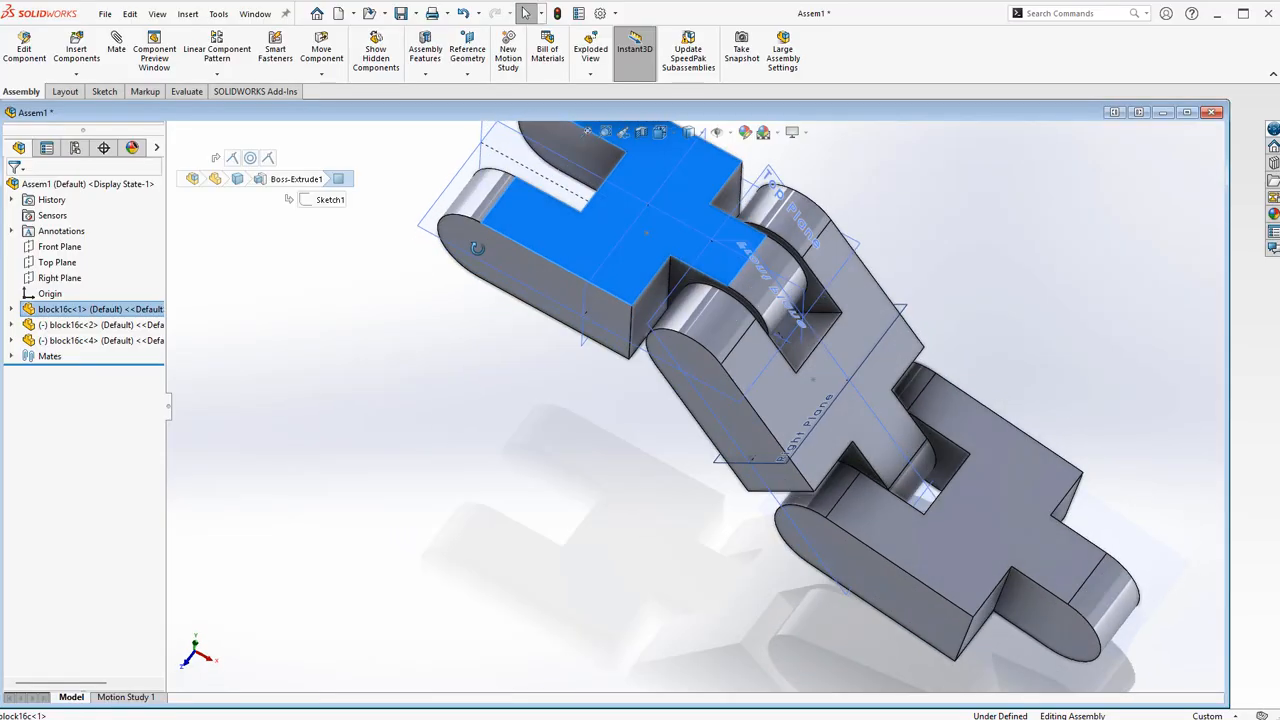
{"action": "left_click", "coordinate": [489, 322]}
{"action": "scroll", "coordinate": [546, 343], "scroll_direction": "up", "scroll_amount": 1}
{"action": "middle_click_drag", "start_coordinate": [586, 260], "coordinate": [570, 208]}
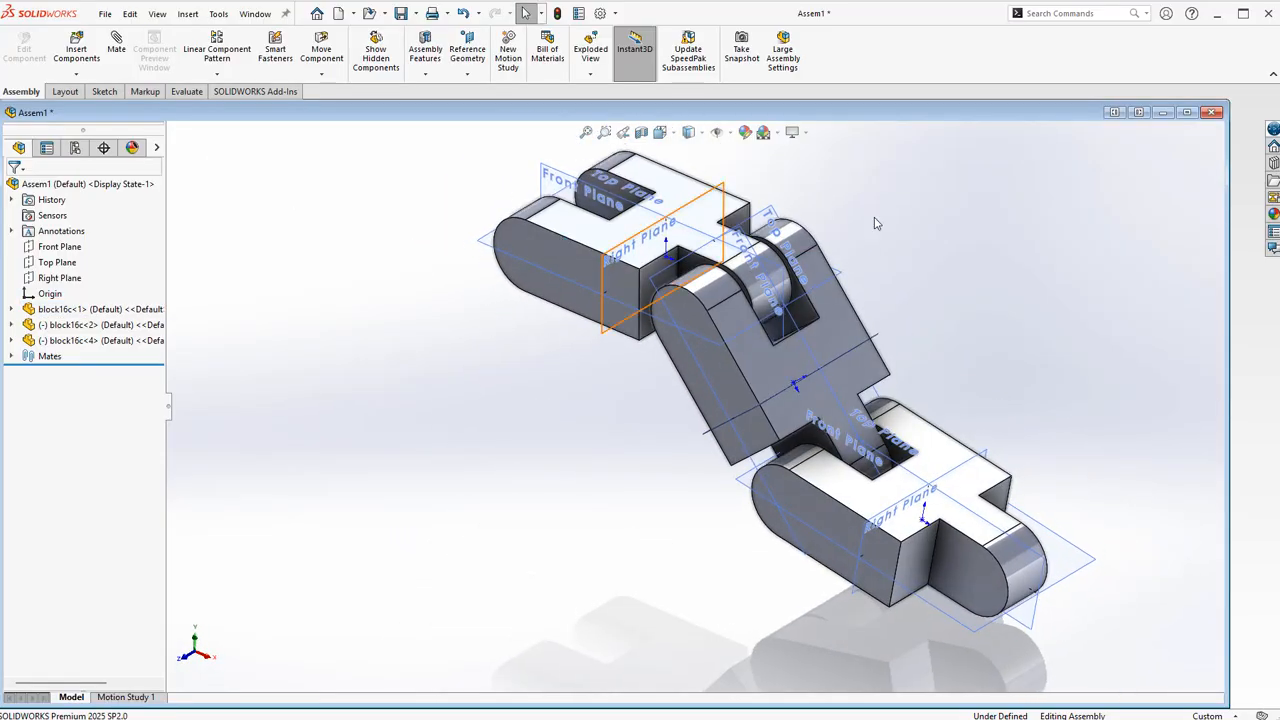
{"action": "middle_click_drag", "start_coordinate": [1046, 291], "coordinate": [940, 295], "text": "ctrl"}
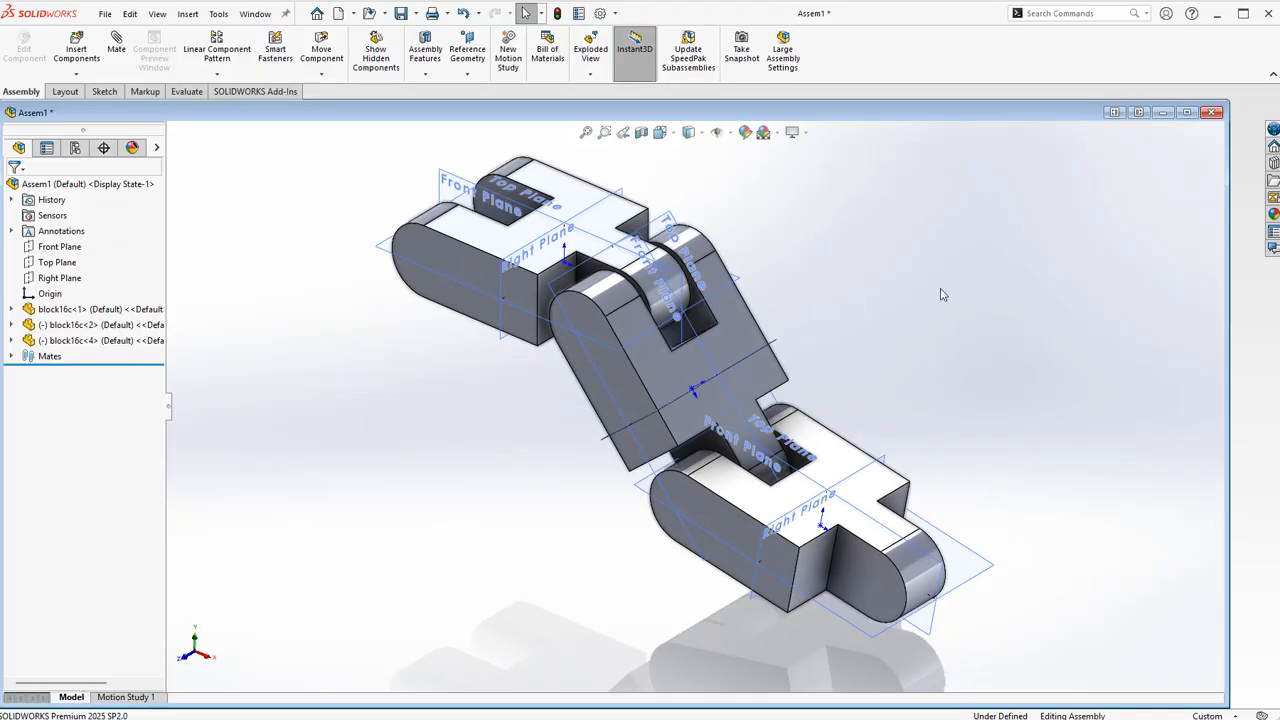
{"action": "middle_click_drag", "start_coordinate": [849, 440], "coordinate": [818, 387]}
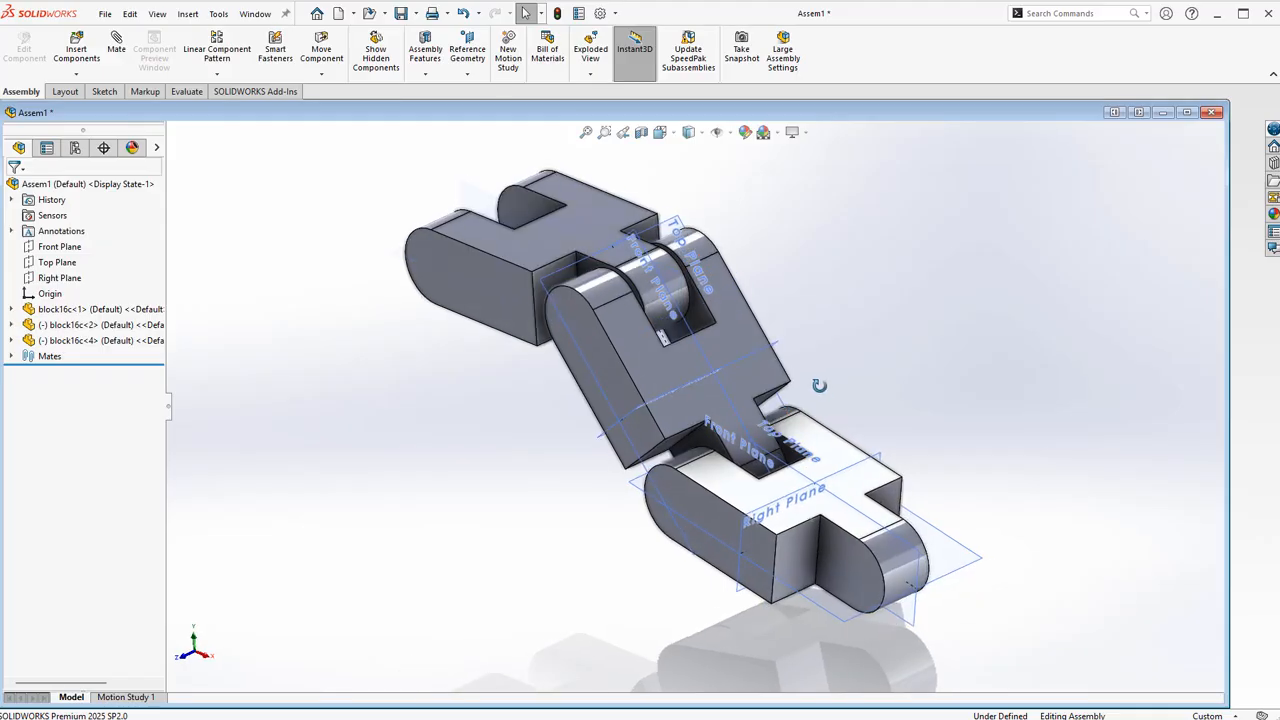
Step: Open the lowest block16c link of the assembly as its own part and fit it in view
{"action": "left_click", "coordinate": [845, 460]}
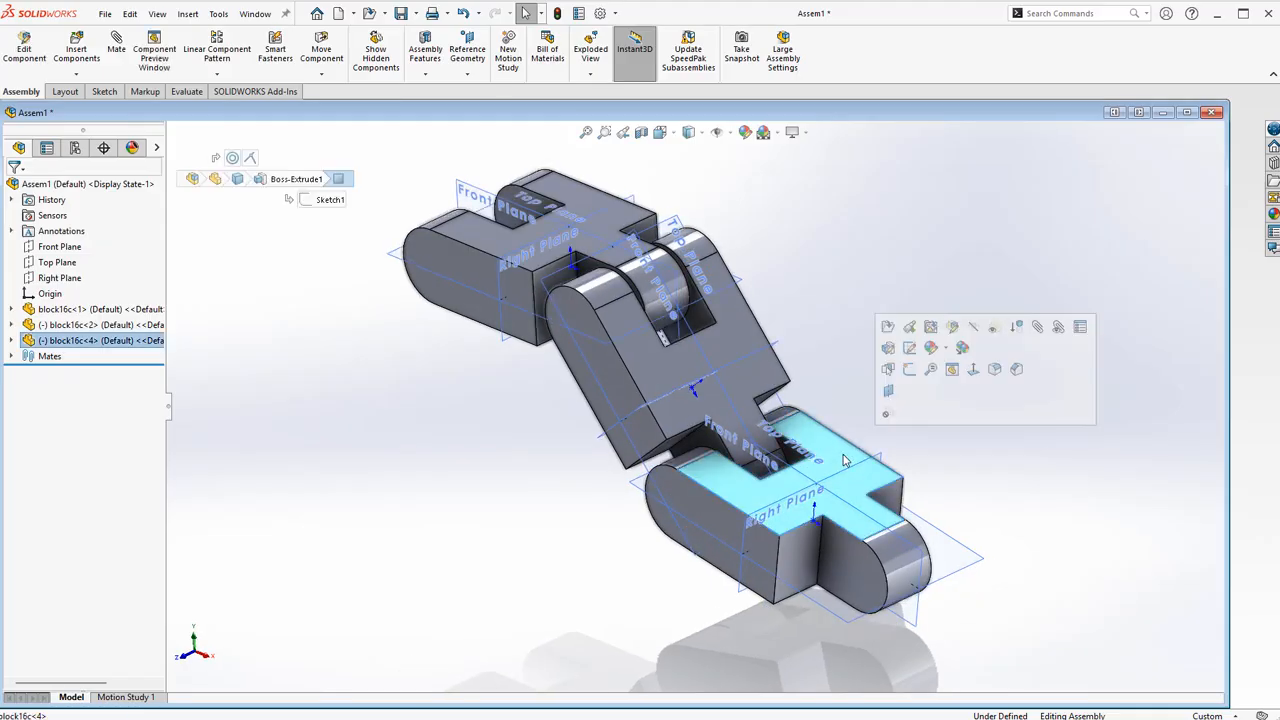
{"action": "left_click", "coordinate": [888, 328]}
{"action": "middle_click_drag", "start_coordinate": [890, 291], "coordinate": [918, 308]}
{"action": "key", "text": "f"}
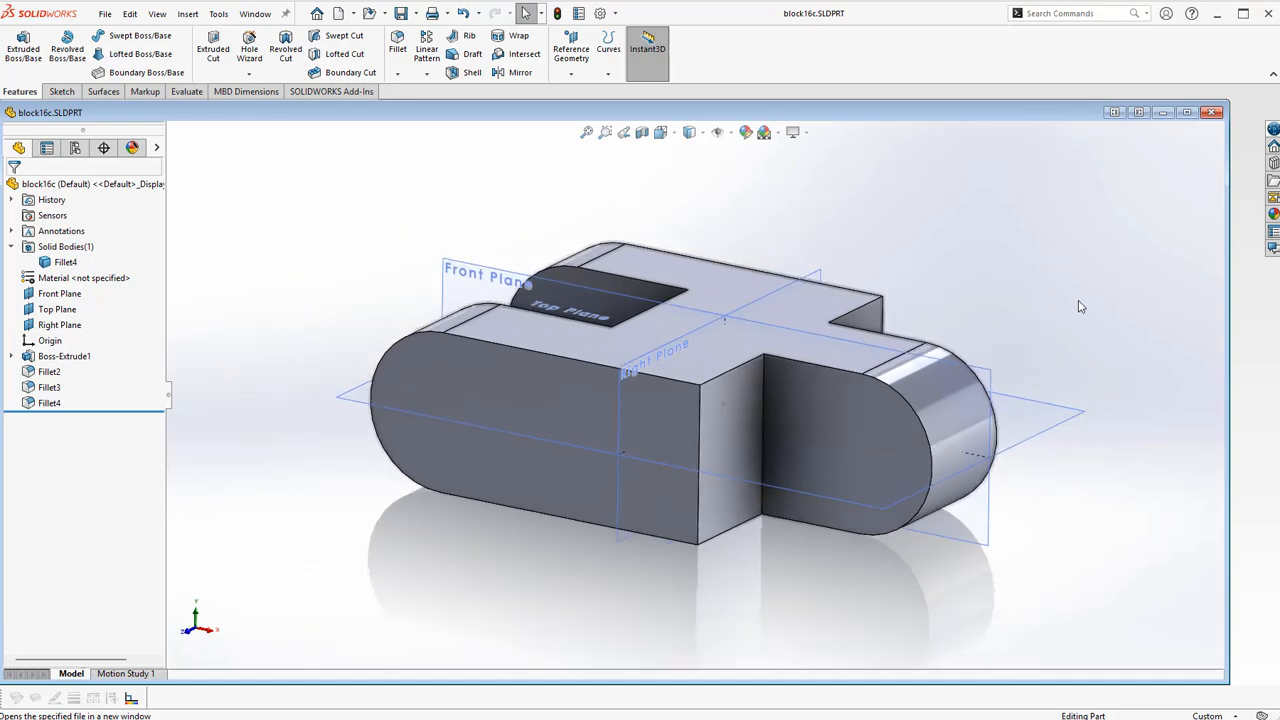
{"action": "left_click", "coordinate": [650, 413]}
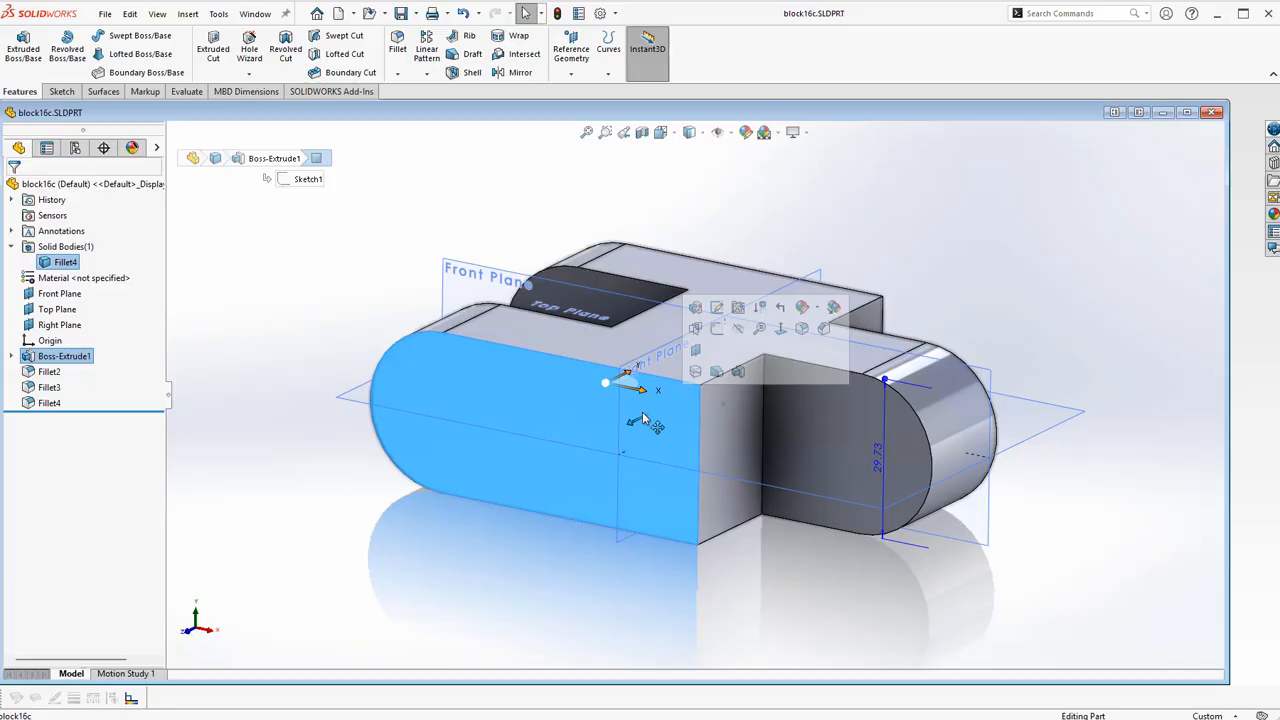
{"action": "left_click", "coordinate": [341, 293]}
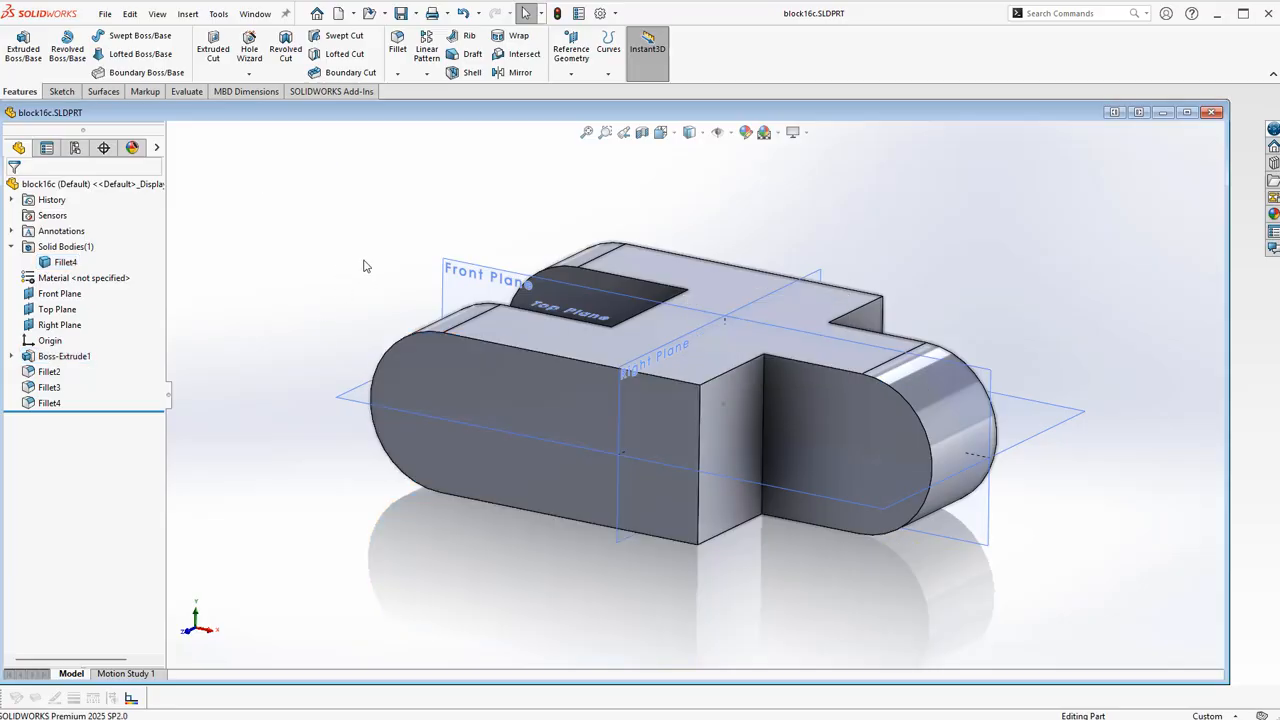
{"action": "left_click", "coordinate": [609, 75]}
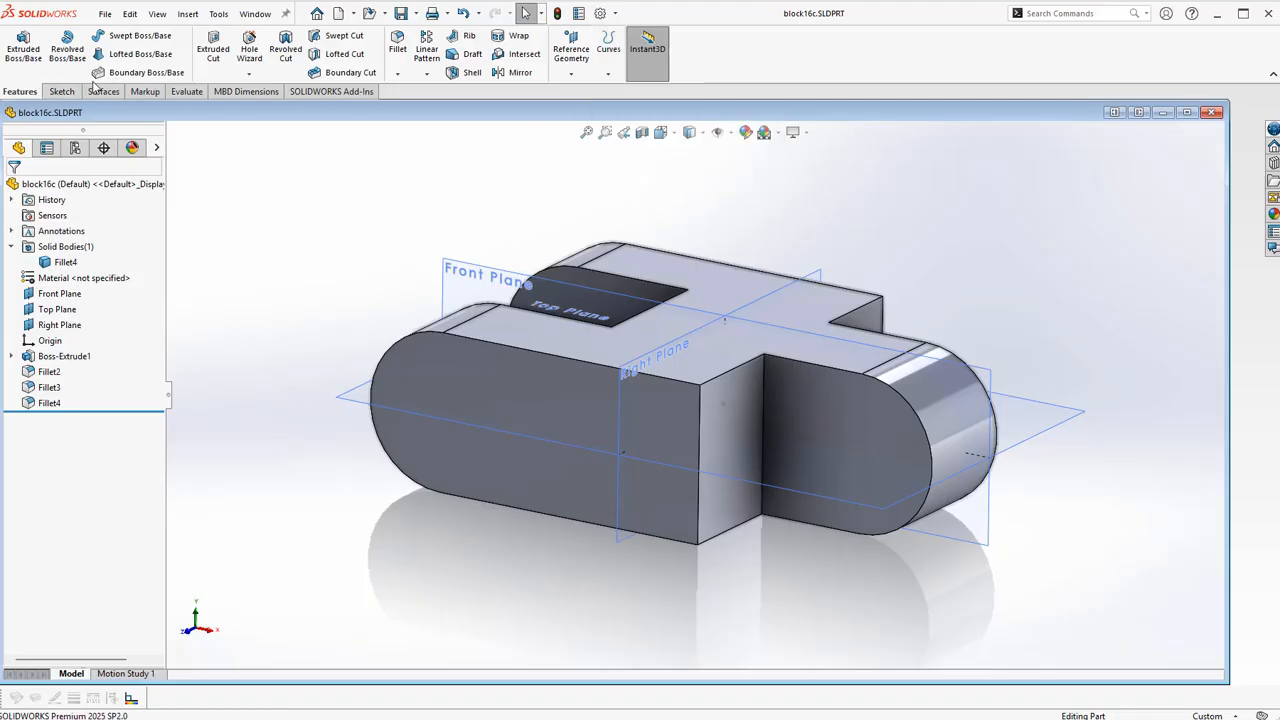
{"action": "left_click", "coordinate": [470, 54]}
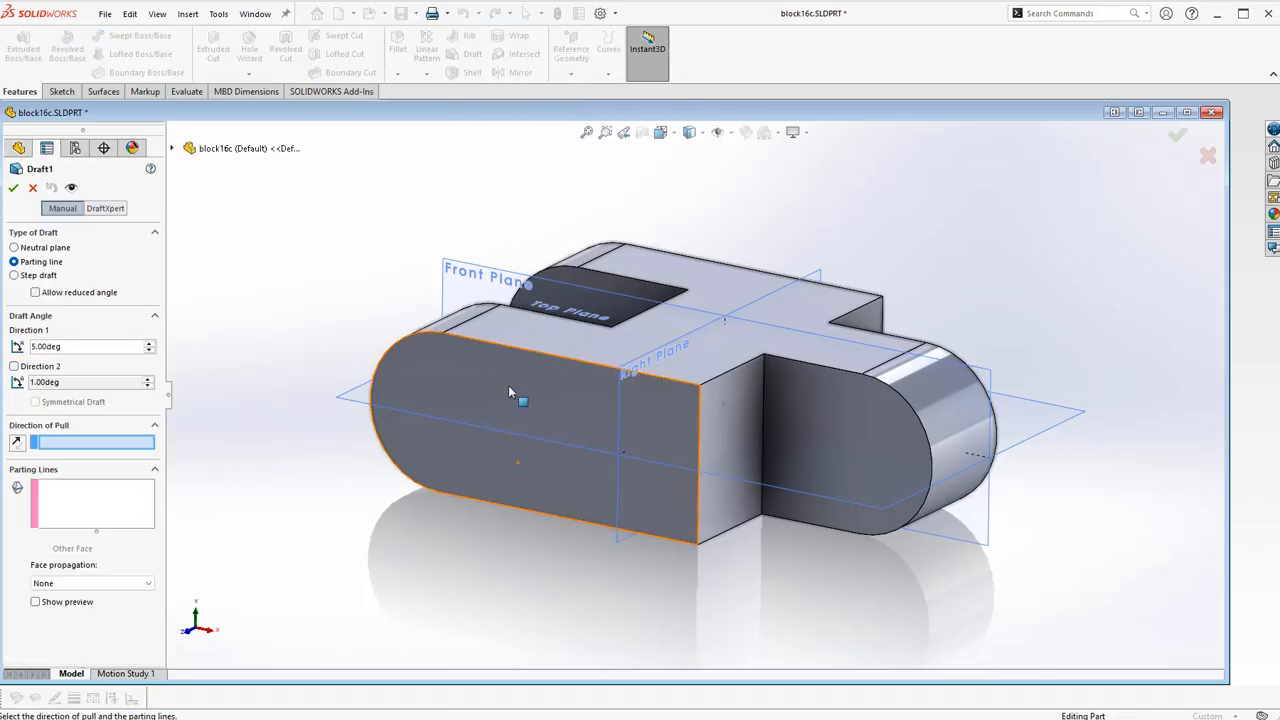
{"action": "left_click", "coordinate": [509, 389]}
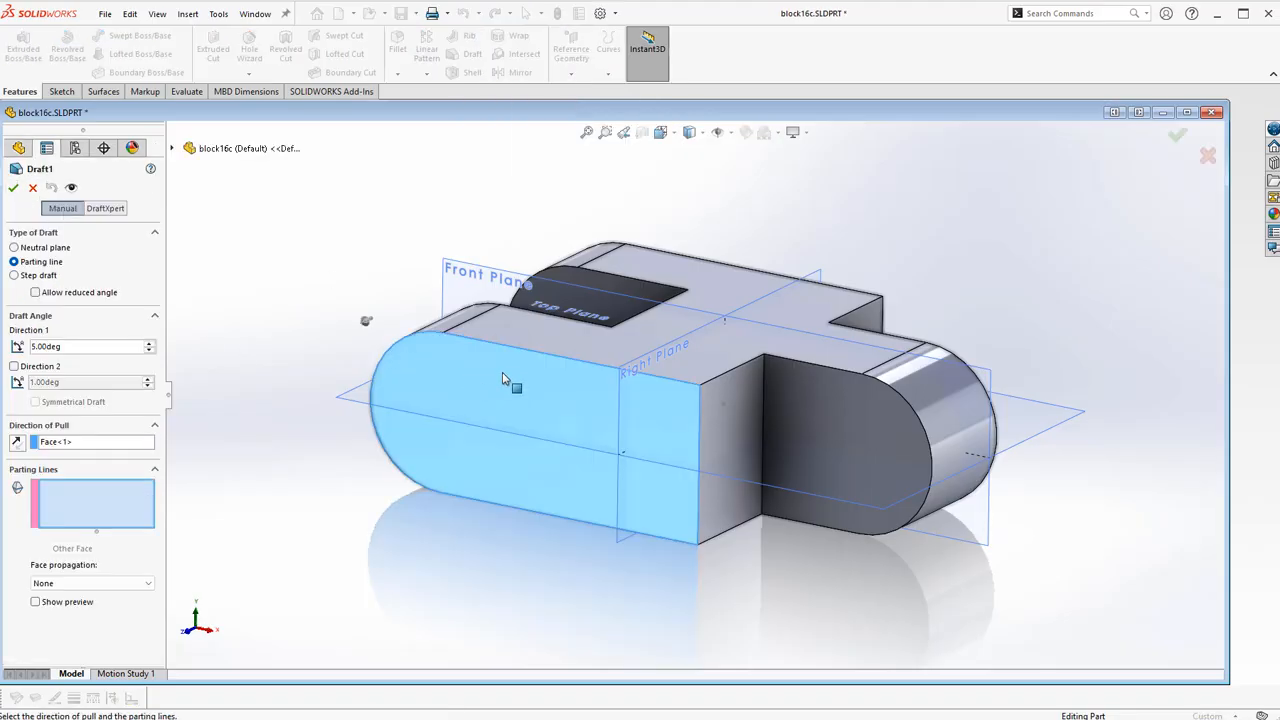
{"action": "left_click", "coordinate": [32, 187]}
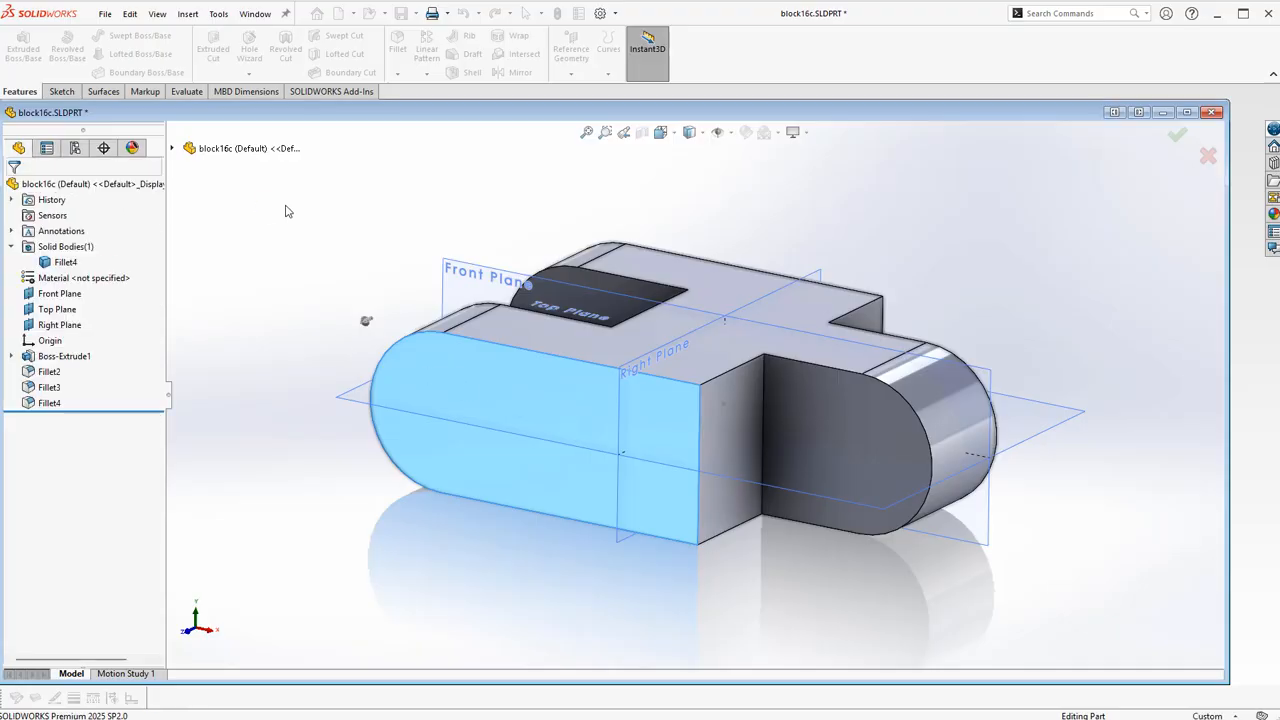
Step: Draft the block's long front side face by 5 degrees with the Top Plane as neutral plane
{"action": "left_click", "coordinate": [348, 404]}
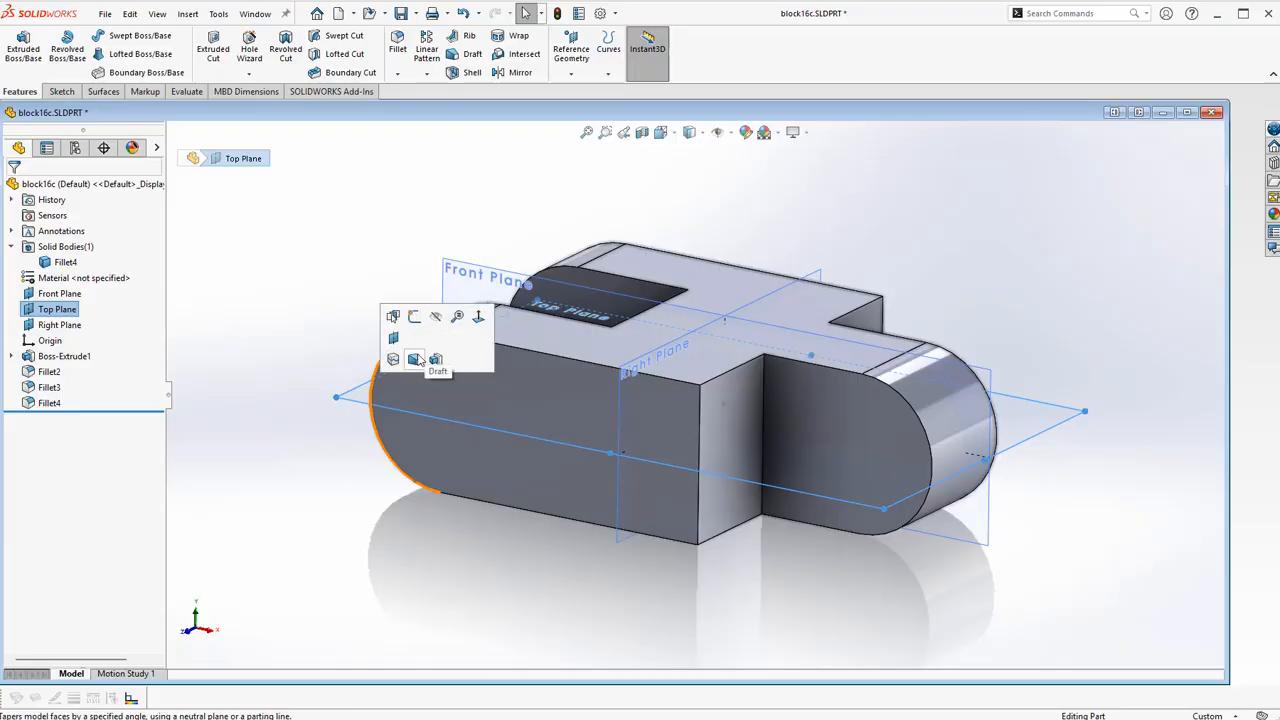
{"action": "left_click", "coordinate": [415, 359]}
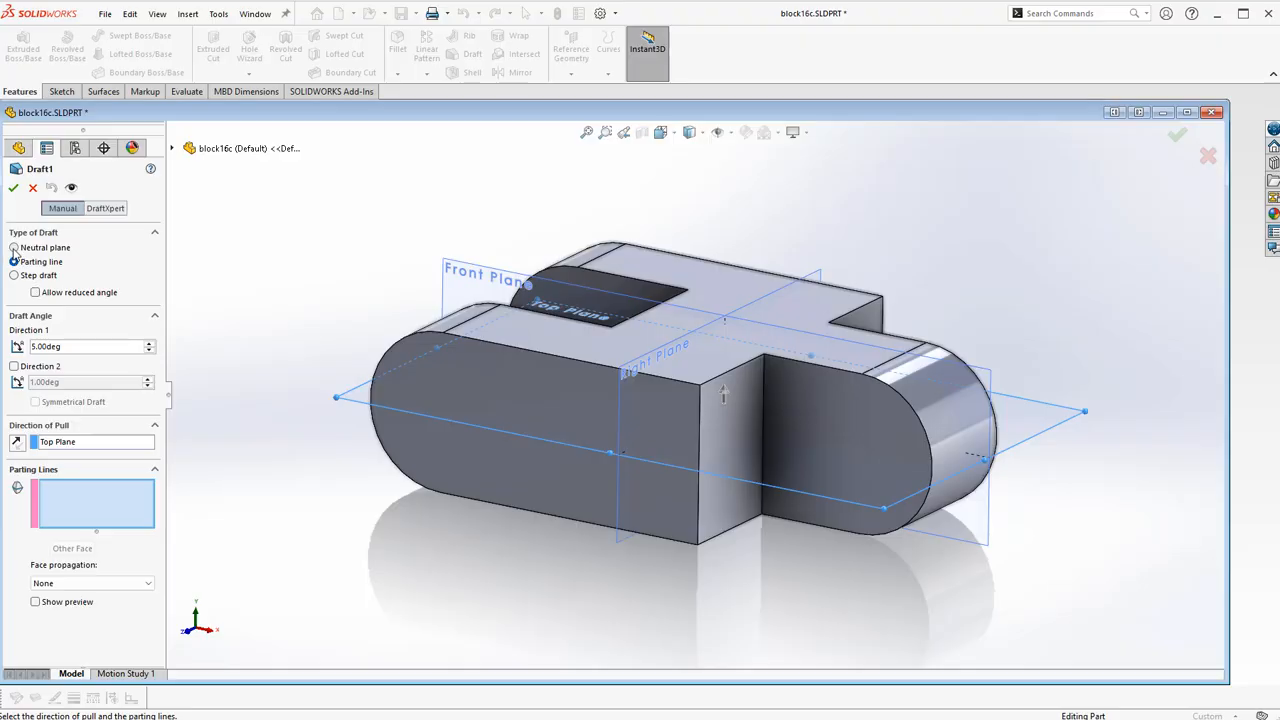
{"action": "left_click", "coordinate": [14, 248]}
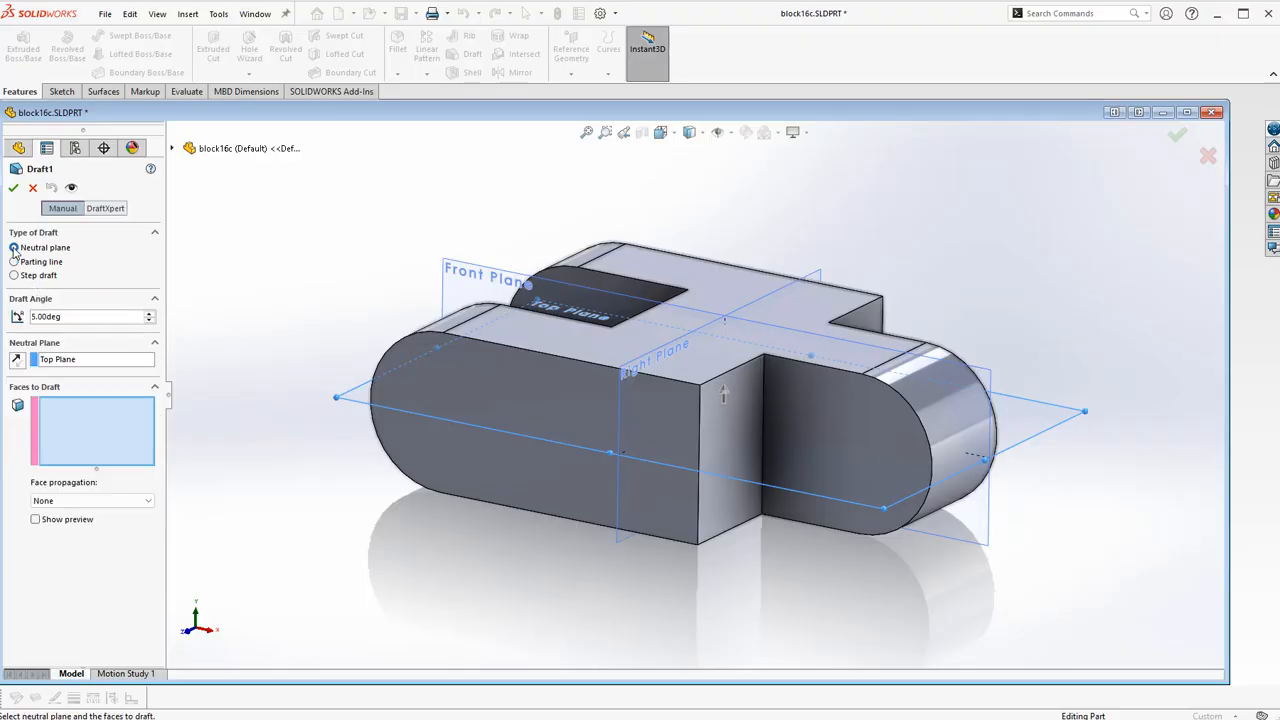
{"action": "left_click", "coordinate": [503, 379]}
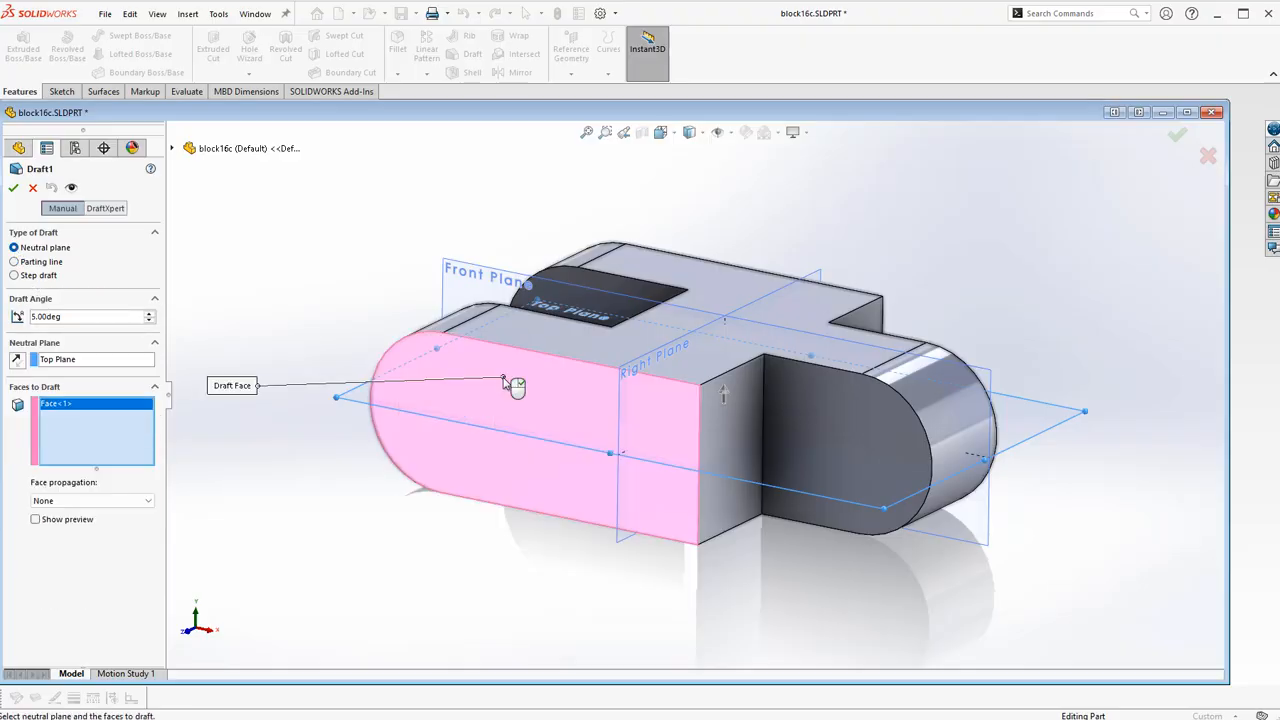
{"action": "left_click", "coordinate": [36, 520]}
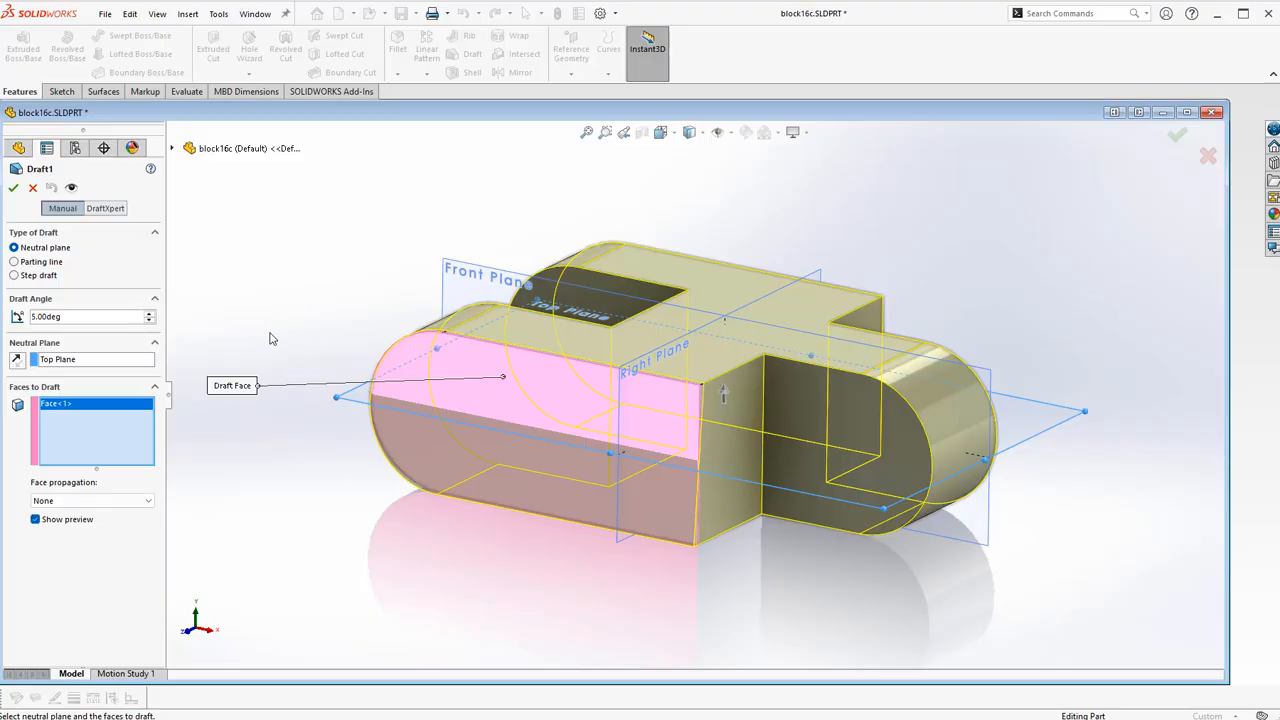
{"action": "left_click", "coordinate": [35, 520]}
{"action": "left_click", "coordinate": [35, 520]}
{"action": "middle_click_drag", "start_coordinate": [410, 586], "coordinate": [240, 330]}
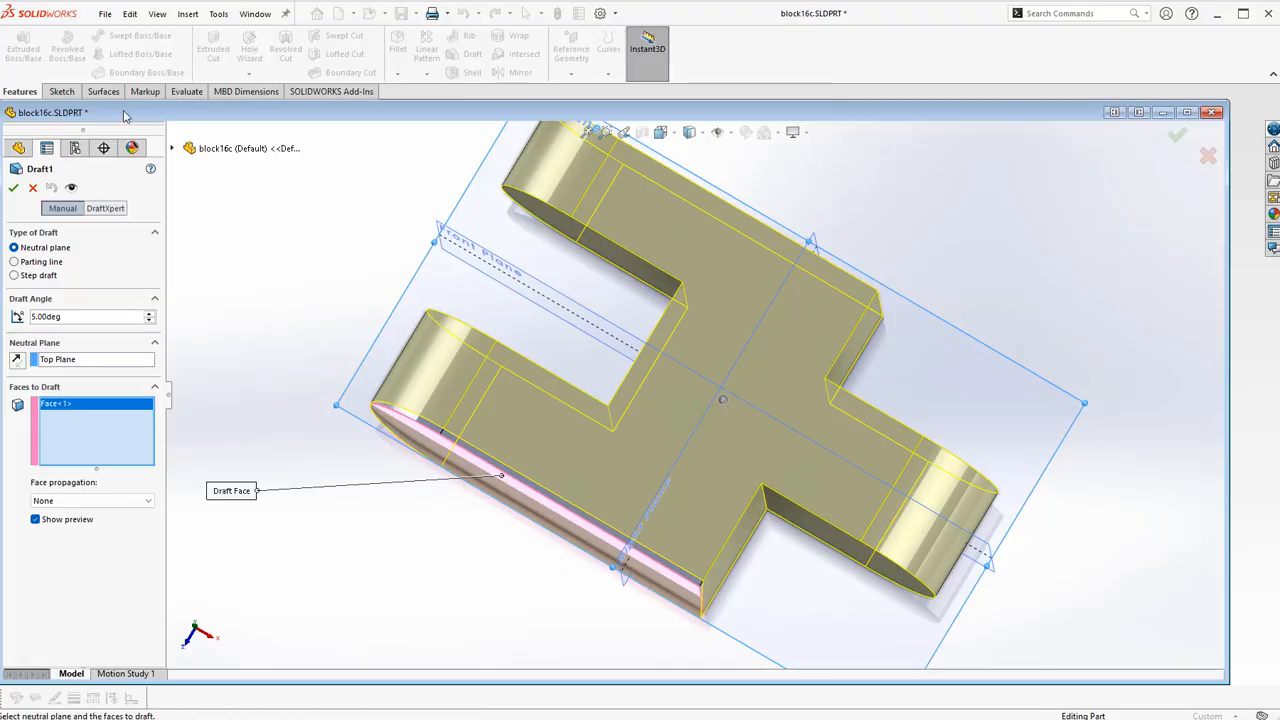
{"action": "left_click", "coordinate": [13, 187]}
{"action": "middle_click_drag", "start_coordinate": [405, 328], "coordinate": [395, 165]}
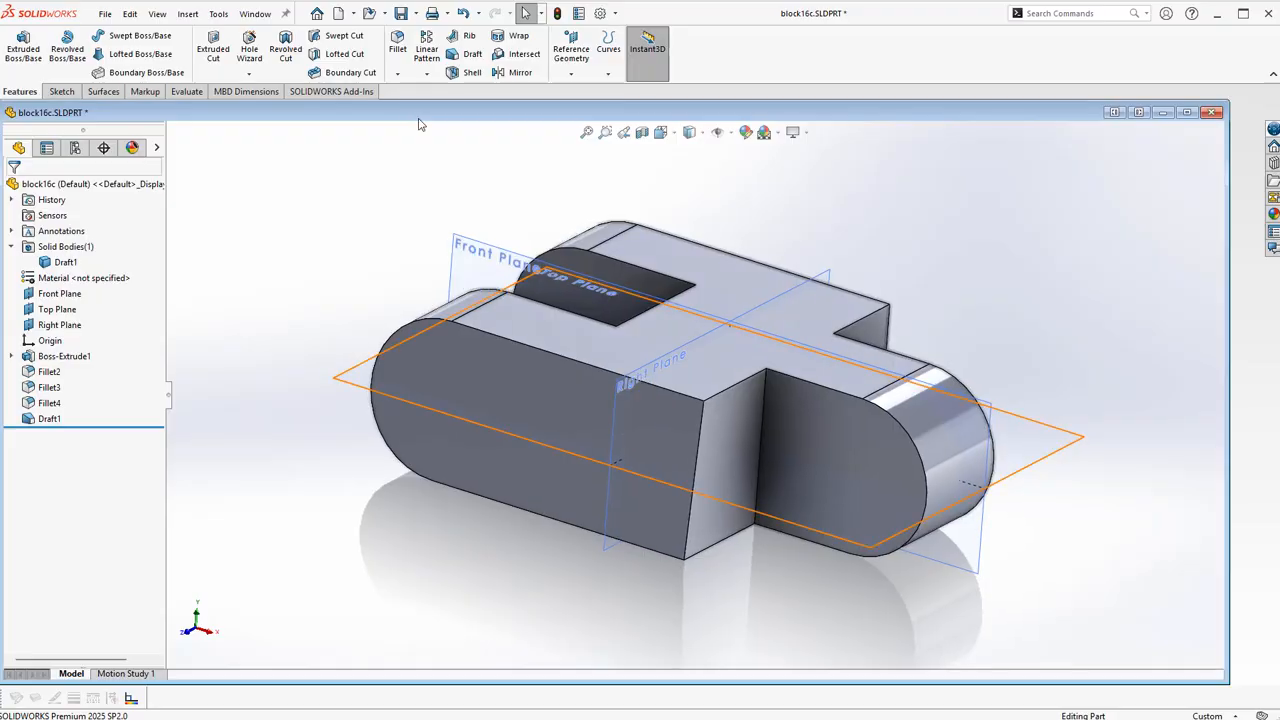
{"action": "mouse_move", "coordinate": [292, 252]}
{"action": "middle_mouse_down"}
{"action": "mouse_move", "coordinate": [330, 300]}
{"action": "mouse_move", "coordinate": [309, 423]}
{"action": "mouse_move", "coordinate": [286, 326]}
{"action": "mouse_move", "coordinate": [311, 259]}
{"action": "mouse_move", "coordinate": [300, 223]}
{"action": "mouse_move", "coordinate": [310, 345]}
{"action": "mouse_move", "coordinate": [266, 274]}
{"action": "mouse_move", "coordinate": [285, 295]}
{"action": "middle_mouse_up"}
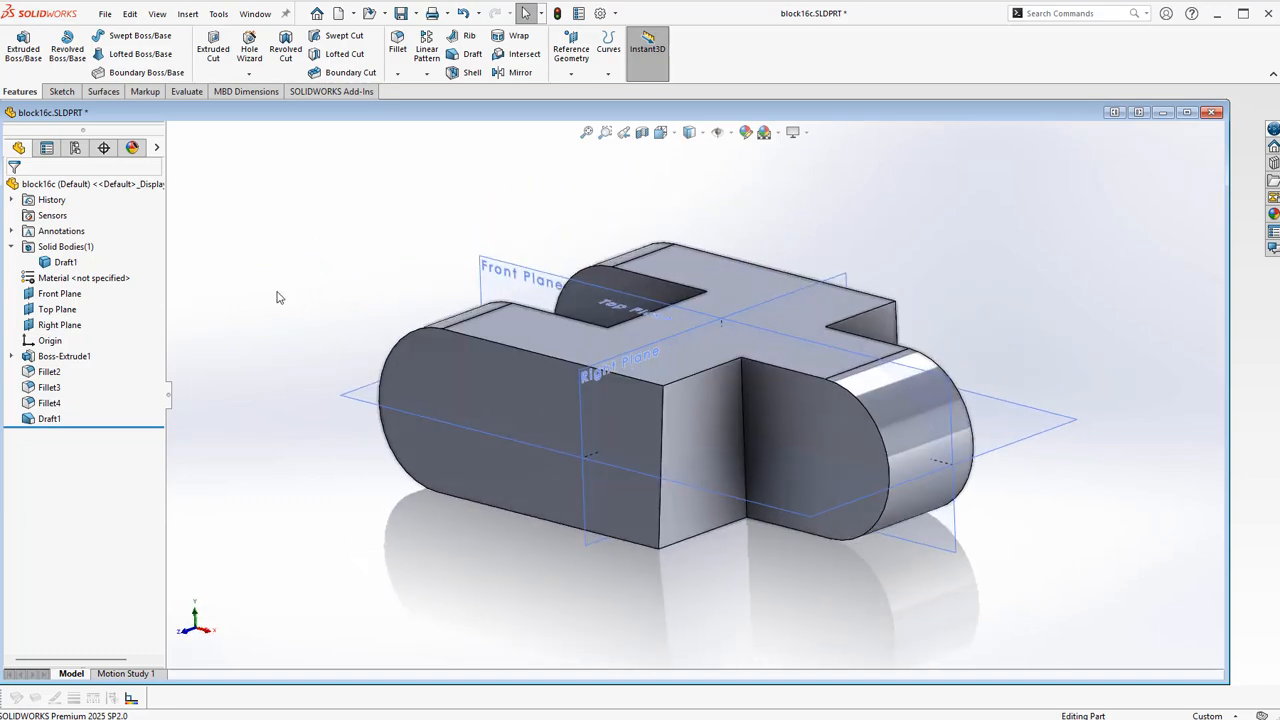
Step: Delete the draft feature from the block
{"action": "left_click", "coordinate": [49, 419]}
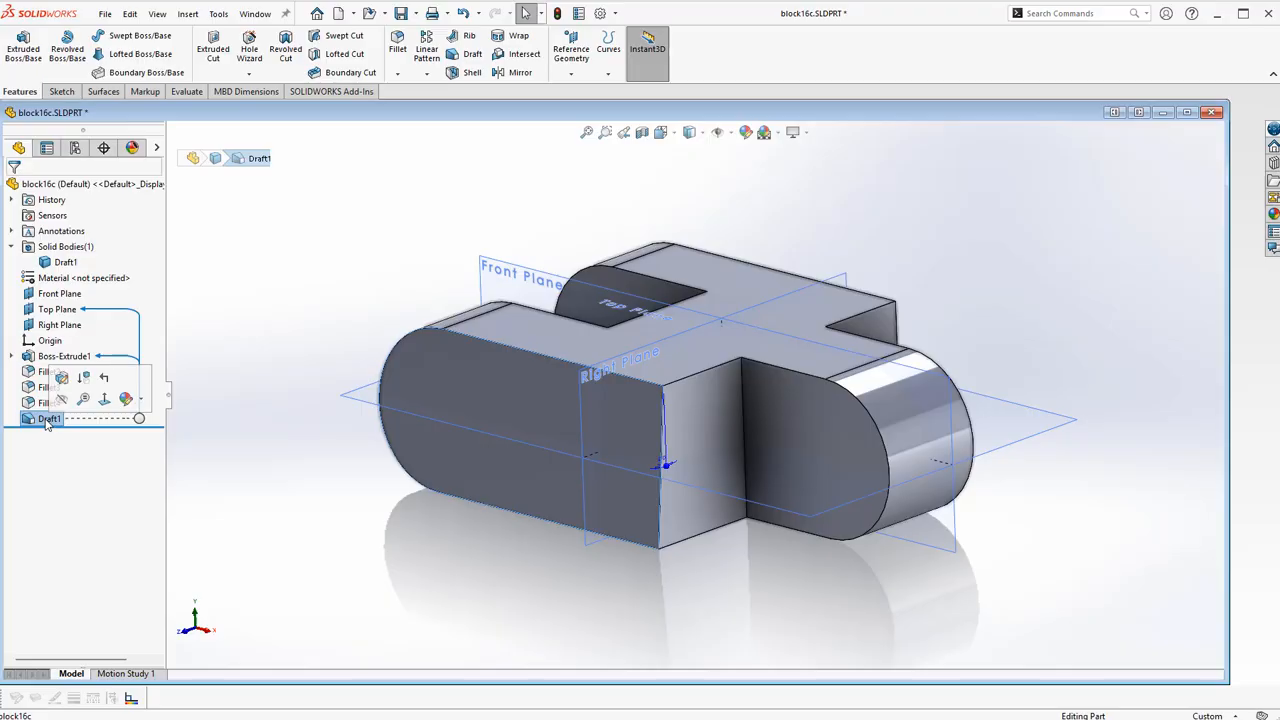
{"action": "key", "text": "Delete"}
{"action": "left_click", "coordinate": [708, 302]}
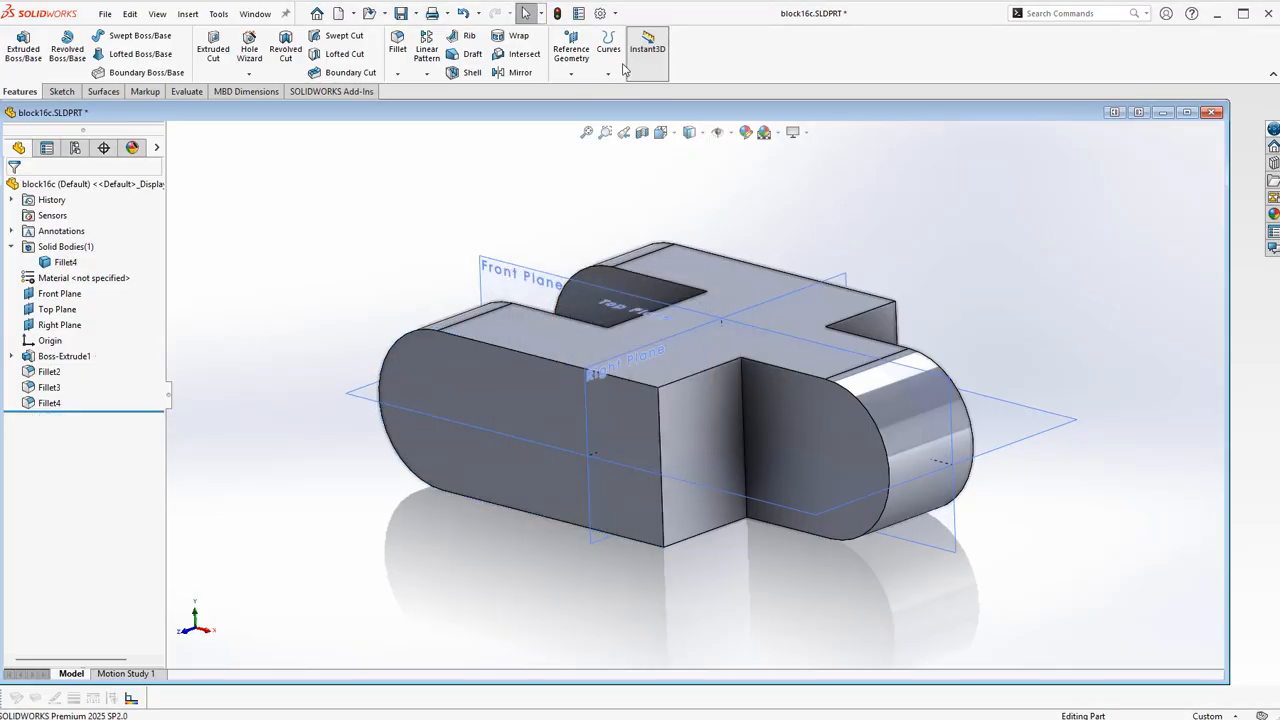
Step: Try an intersection split line of the Top Plane across the long side face, the adjoining shoulder face and the tongue's side face
{"action": "left_click", "coordinate": [610, 76]}
{"action": "left_click", "coordinate": [640, 91]}
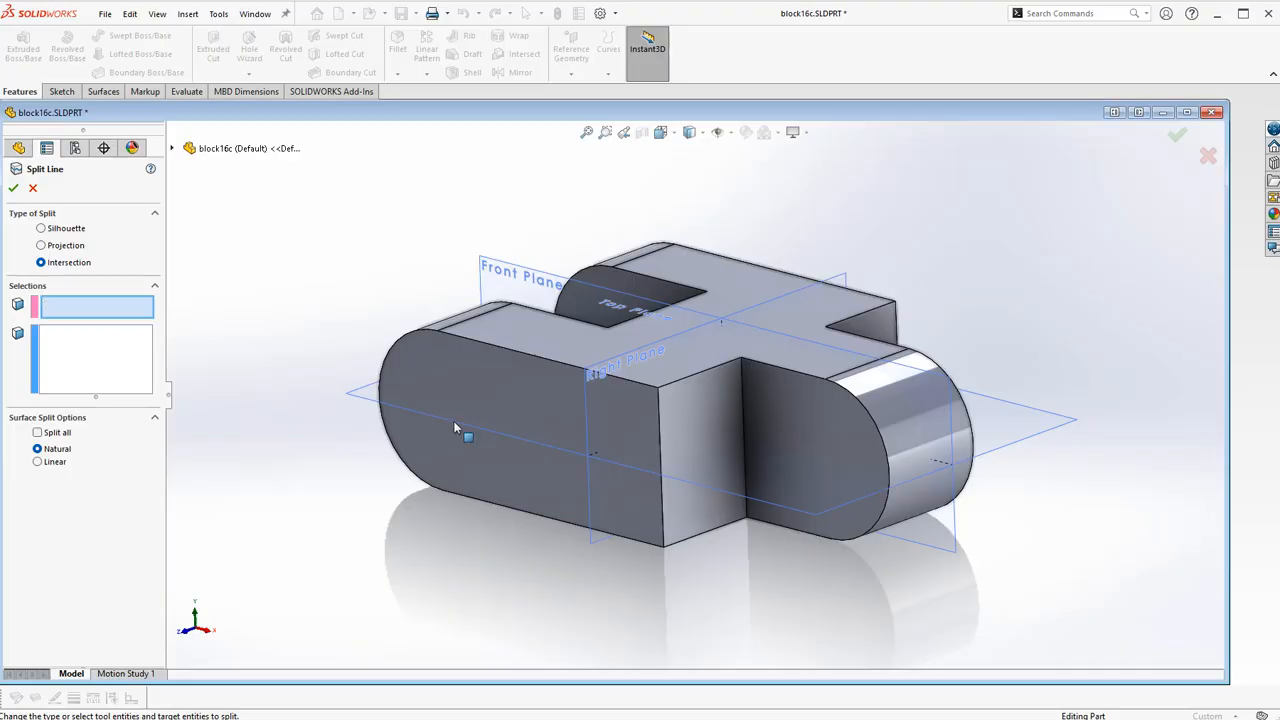
{"action": "left_click", "coordinate": [349, 394]}
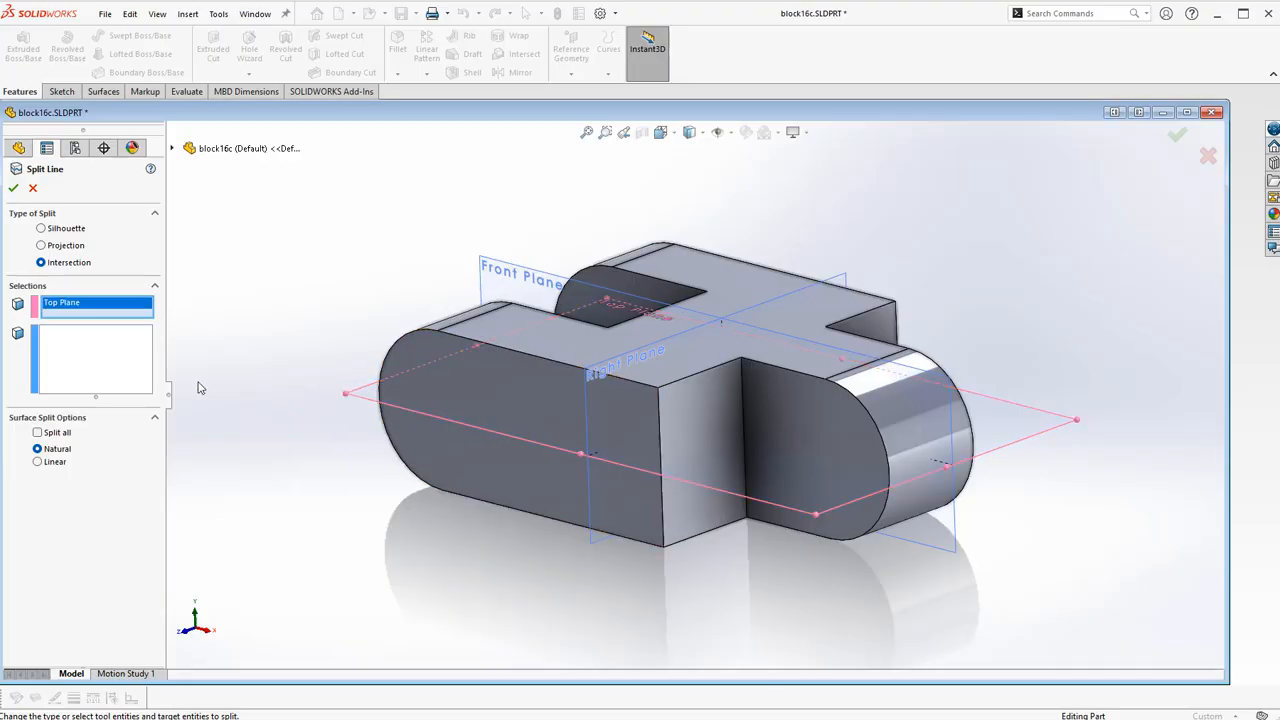
{"action": "left_click", "coordinate": [68, 345]}
{"action": "left_click", "coordinate": [509, 384]}
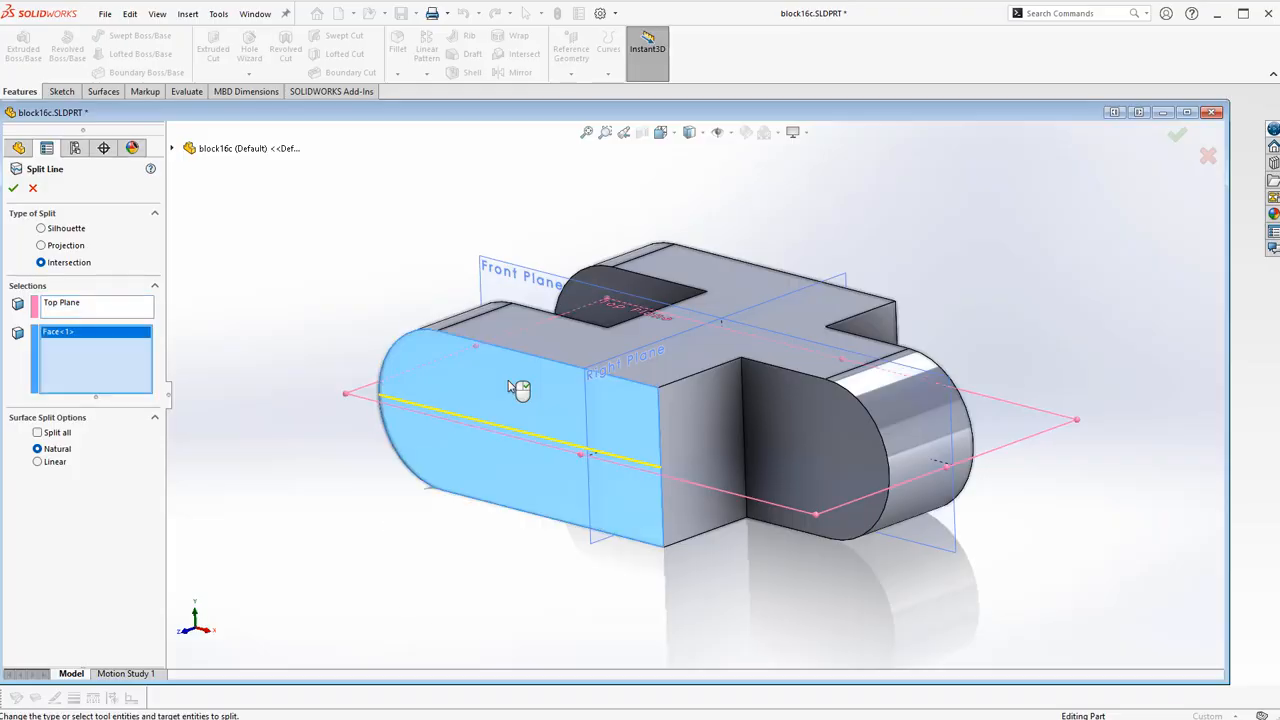
{"action": "left_click", "coordinate": [701, 418]}
{"action": "left_click", "coordinate": [782, 422]}
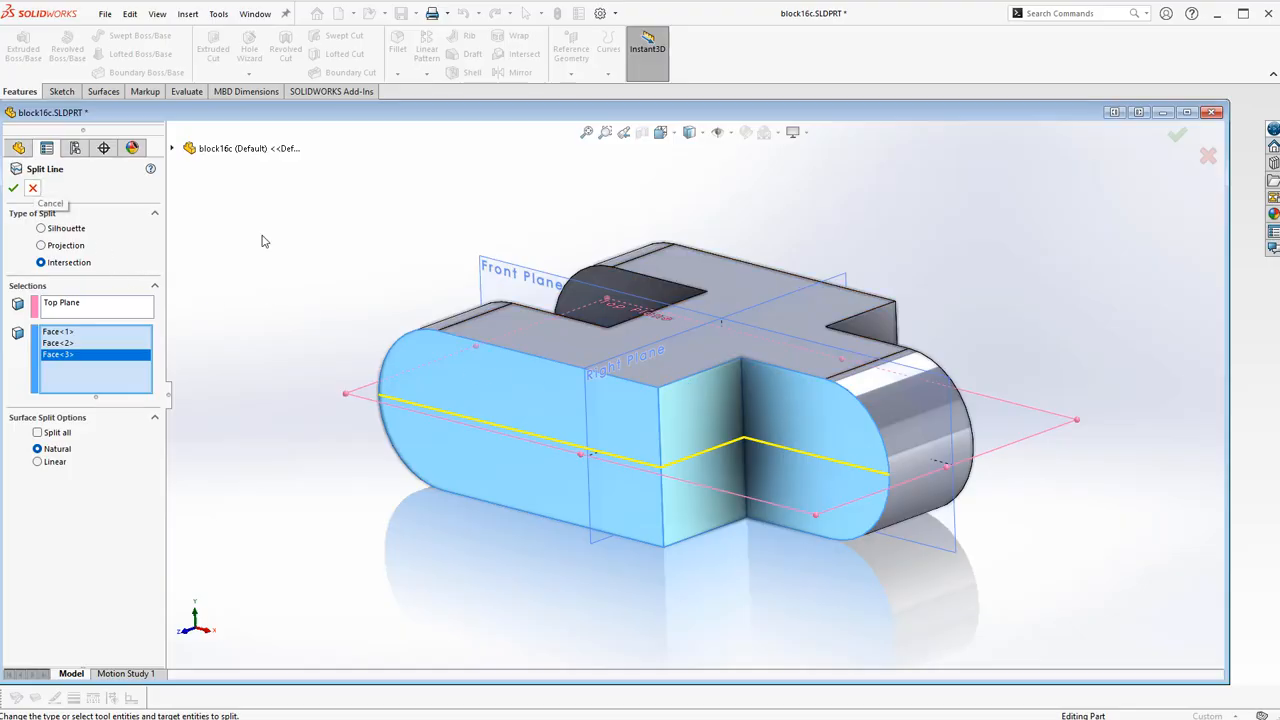
{"action": "middle_click_drag", "start_coordinate": [264, 237], "coordinate": [306, 260]}
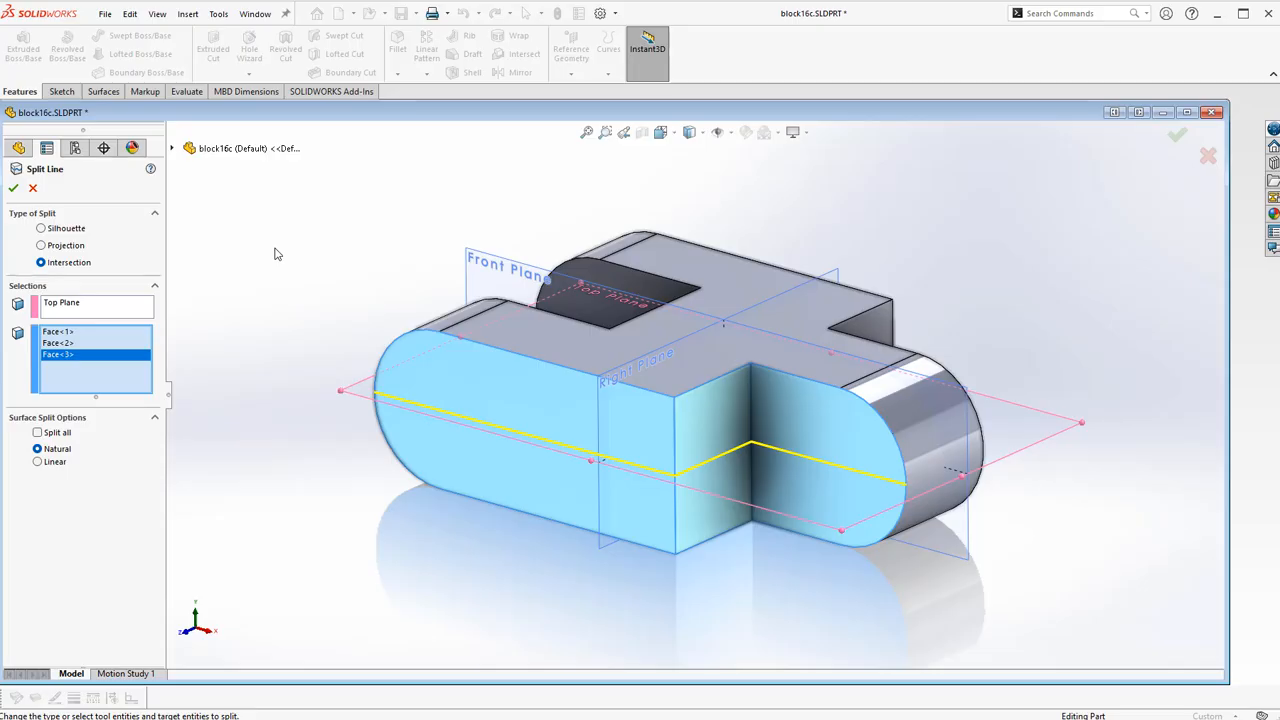
{"action": "left_click", "coordinate": [33, 190]}
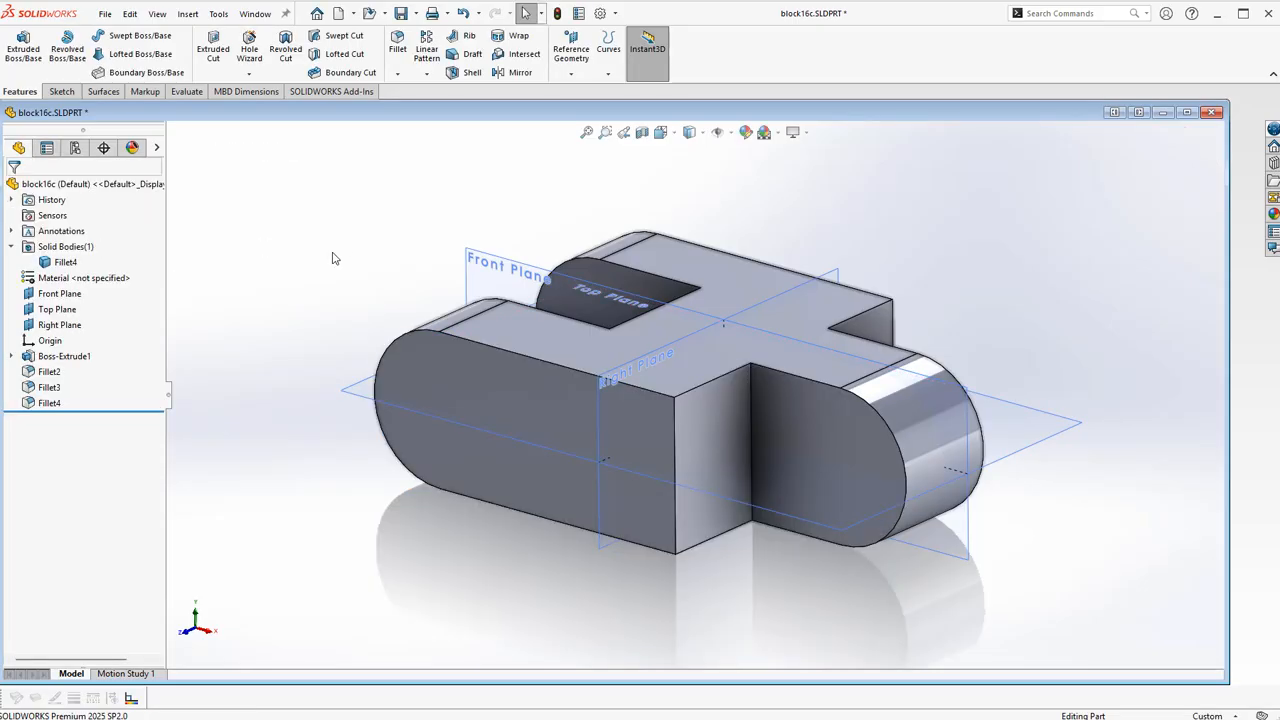
Step: Fillet the two vertical shoulder edges between the long front side face and the tongue with a 5 mm radius
{"action": "left_click", "coordinate": [675, 441]}
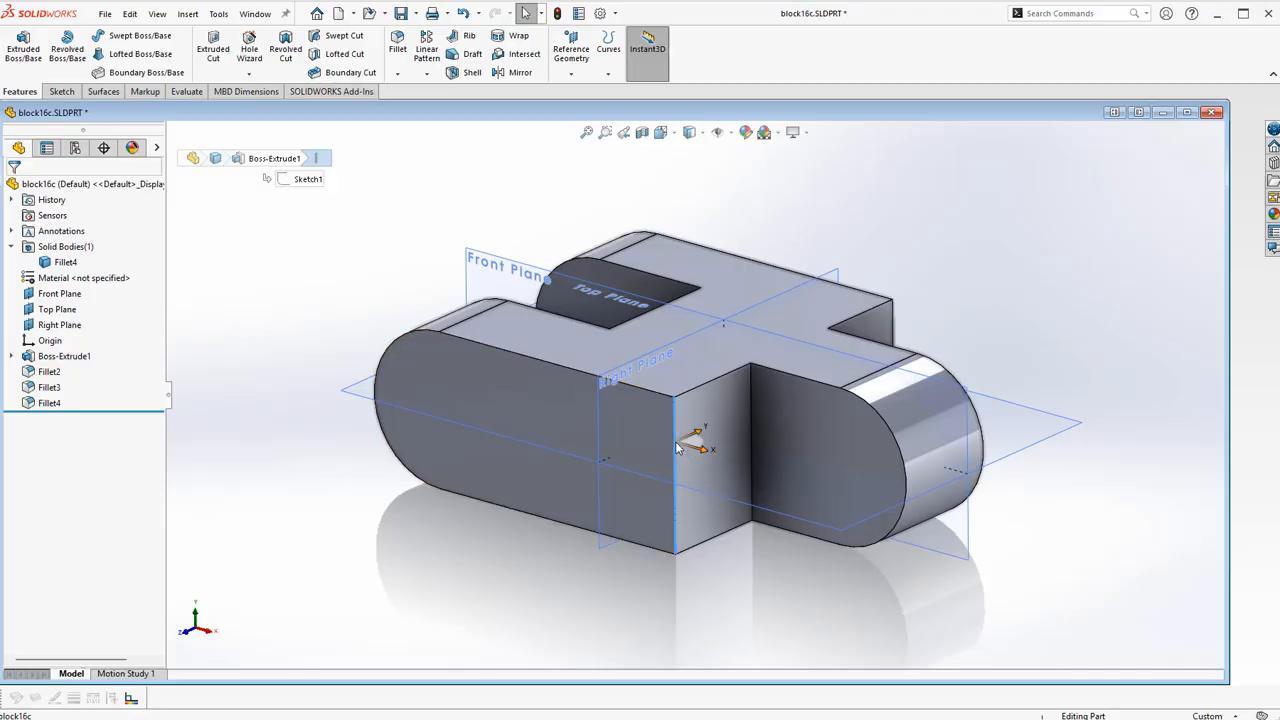
{"action": "left_click", "coordinate": [752, 444], "text": "ctrl"}
{"action": "left_click", "coordinate": [884, 360]}
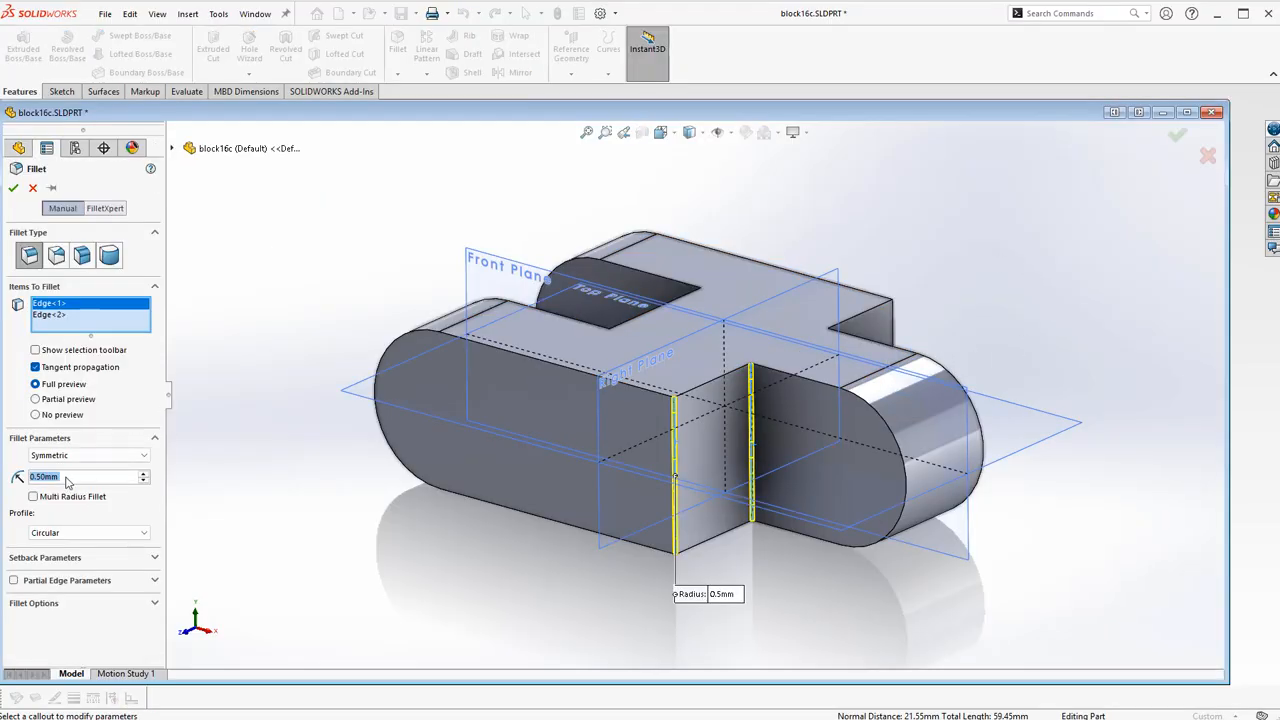
{"action": "type", "text": "5"}
{"action": "key", "text": "Return"}
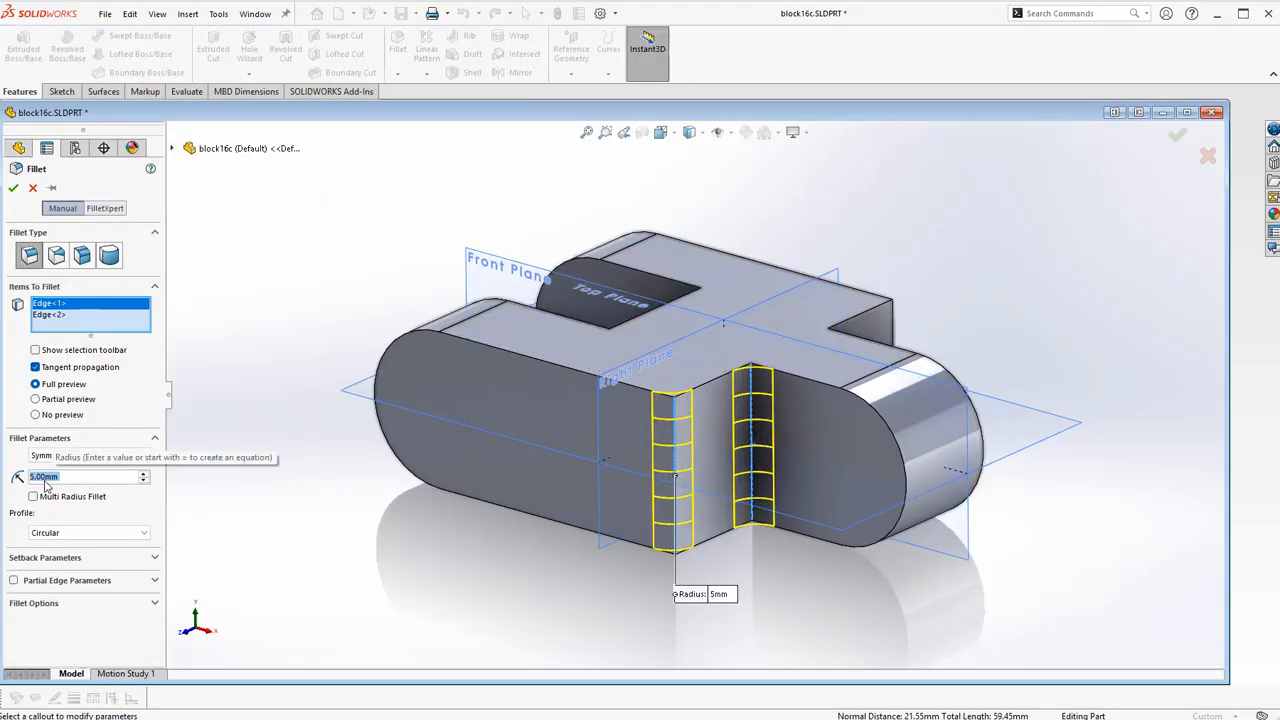
{"action": "left_click", "coordinate": [13, 188]}
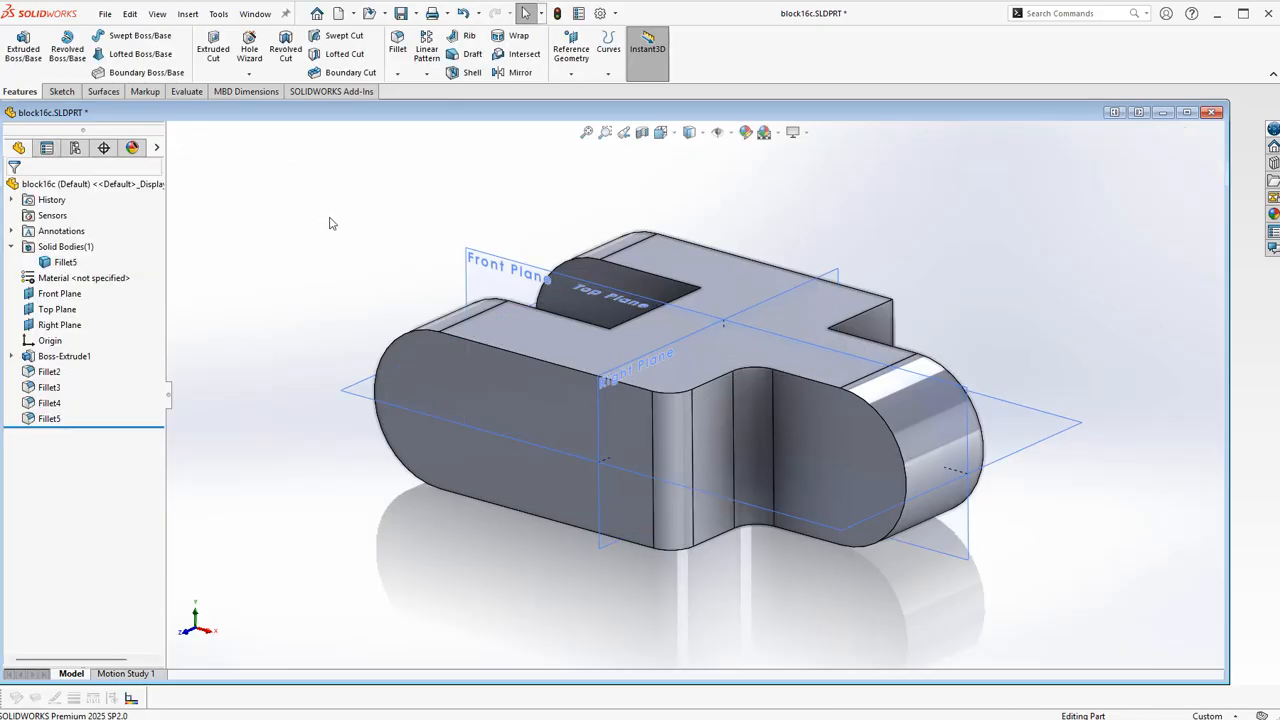
Step: Create an intersection split line of the Top Plane across the long front side face and all faces tangent to it
{"action": "left_click", "coordinate": [610, 76]}
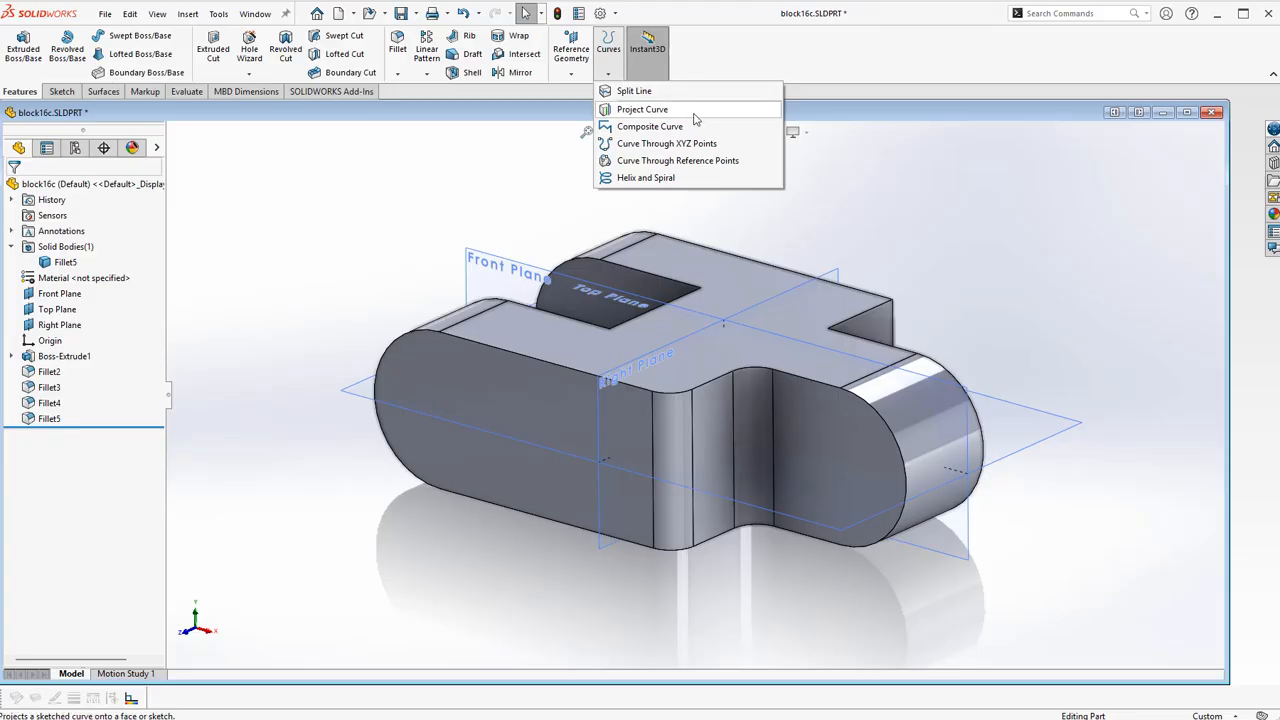
{"action": "left_click", "coordinate": [664, 92]}
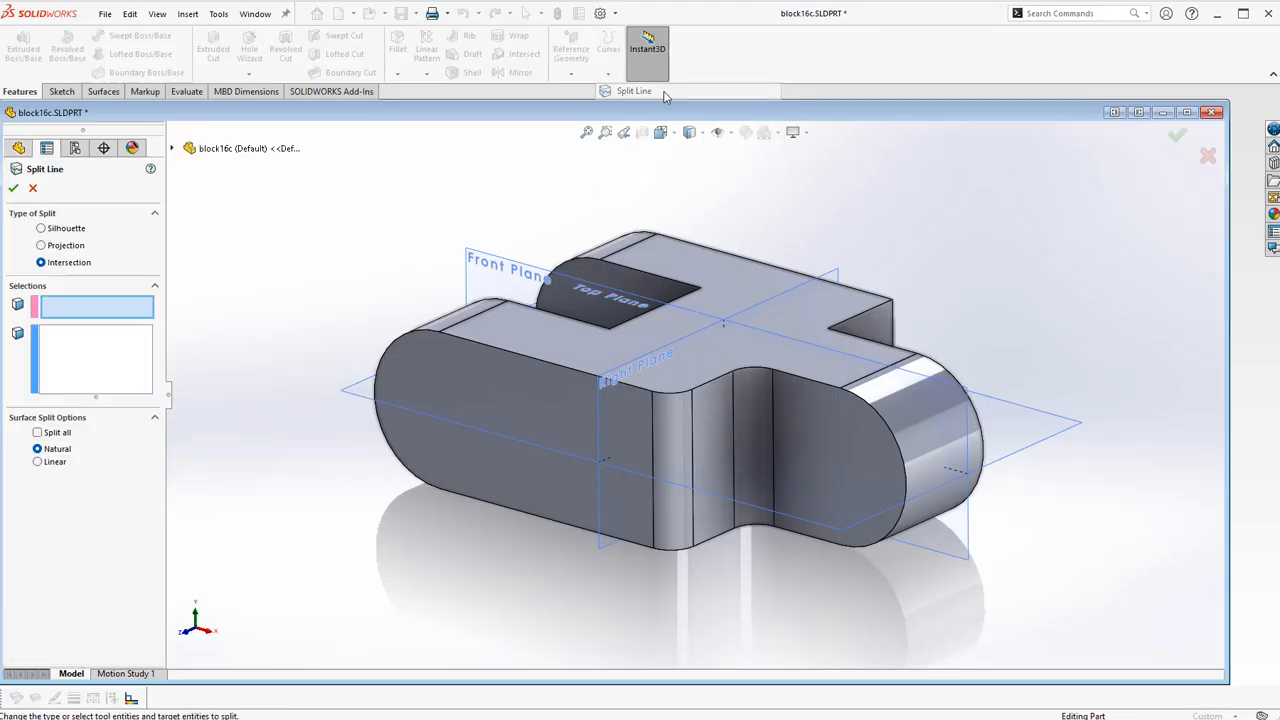
{"action": "left_click", "coordinate": [350, 401]}
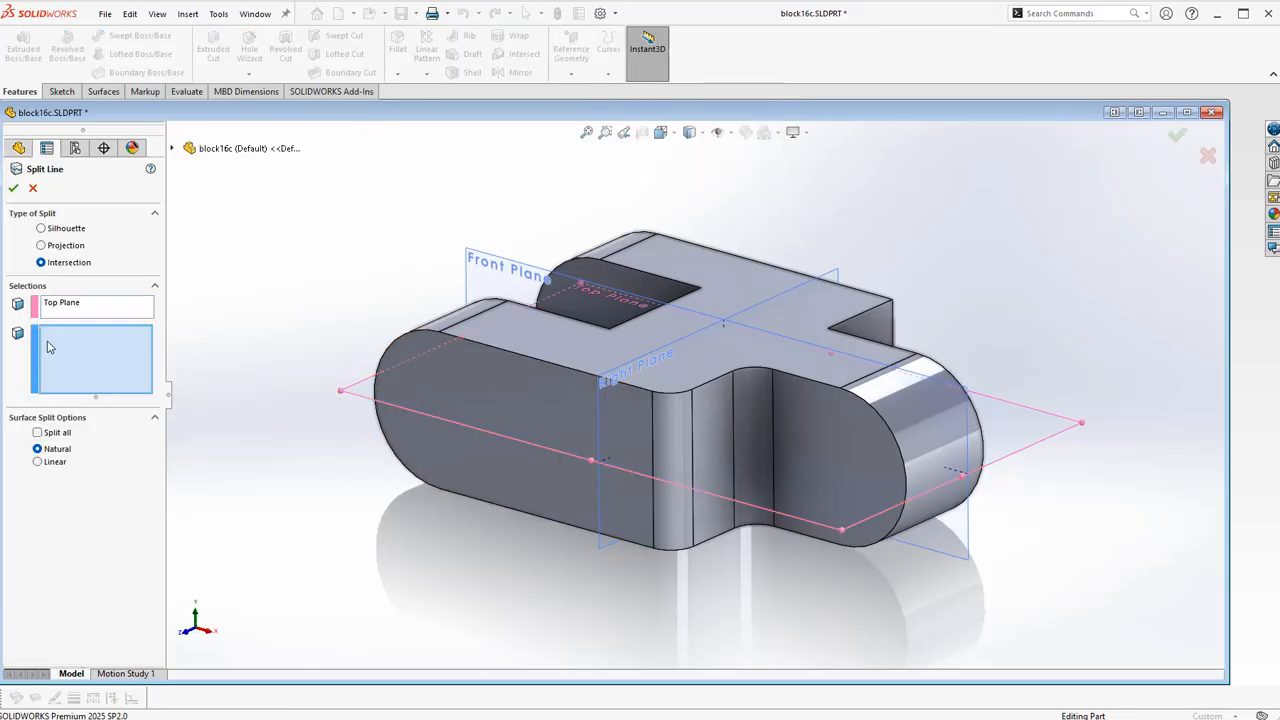
{"action": "right_click", "coordinate": [547, 397]}
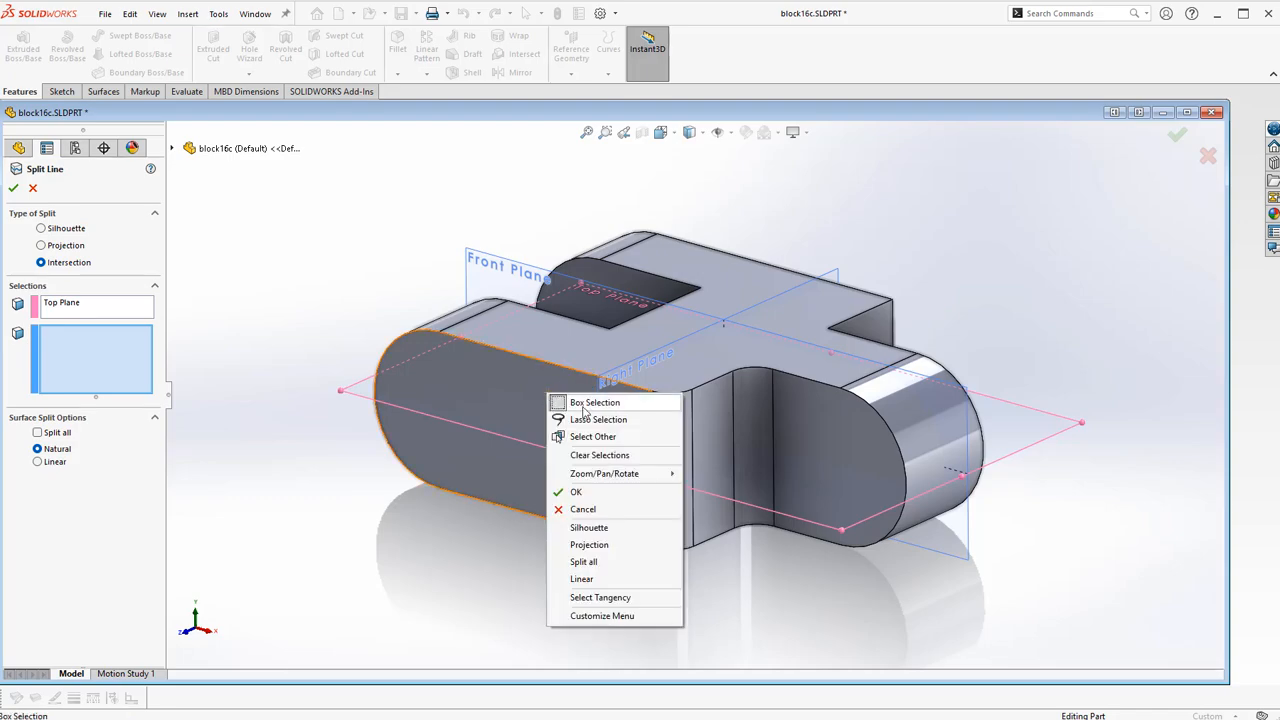
{"action": "left_click", "coordinate": [629, 599]}
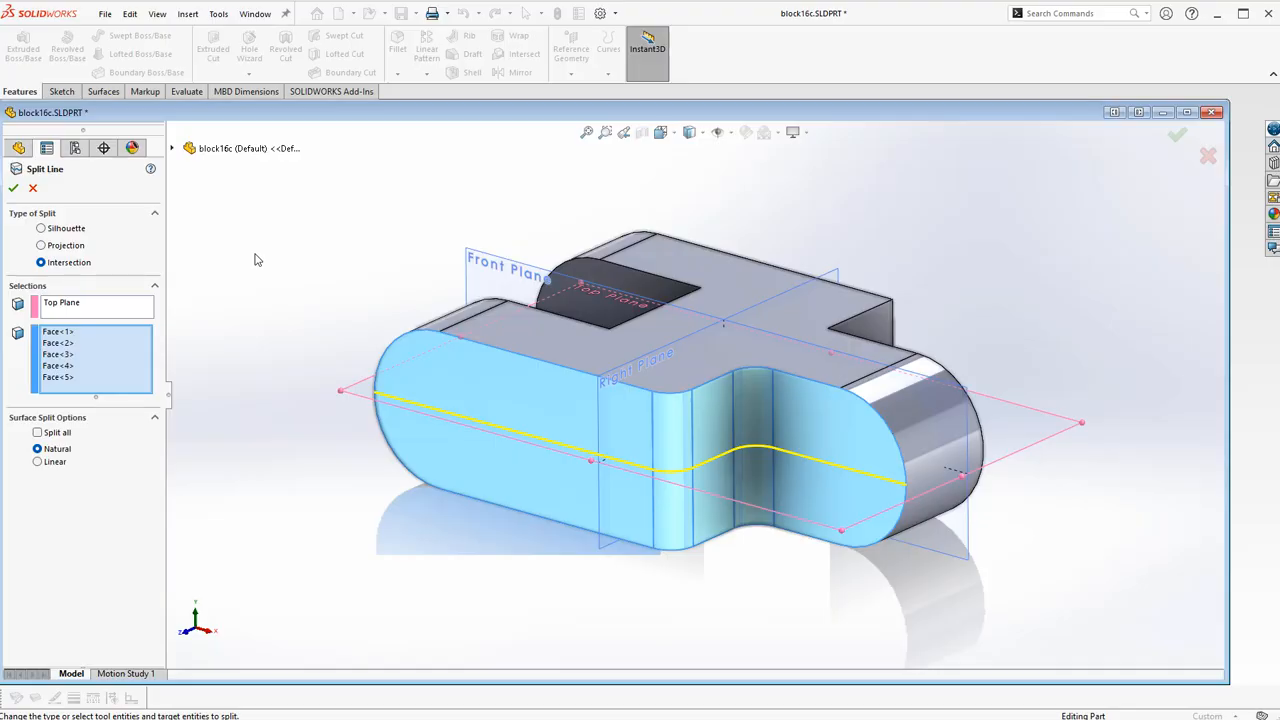
{"action": "left_click", "coordinate": [13, 188]}
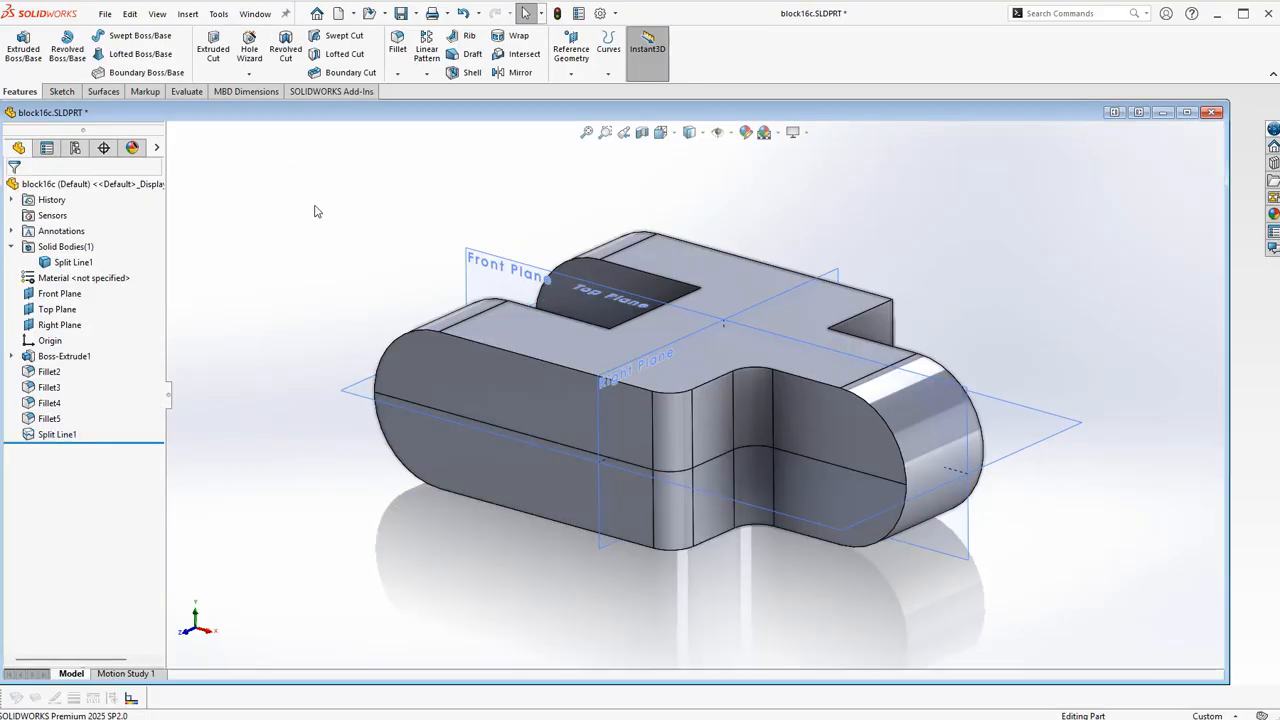
Step: Add the two vertical shoulder edges on the opposite side of the block to the existing 5 mm shoulder fillet
{"action": "left_click", "coordinate": [49, 418]}
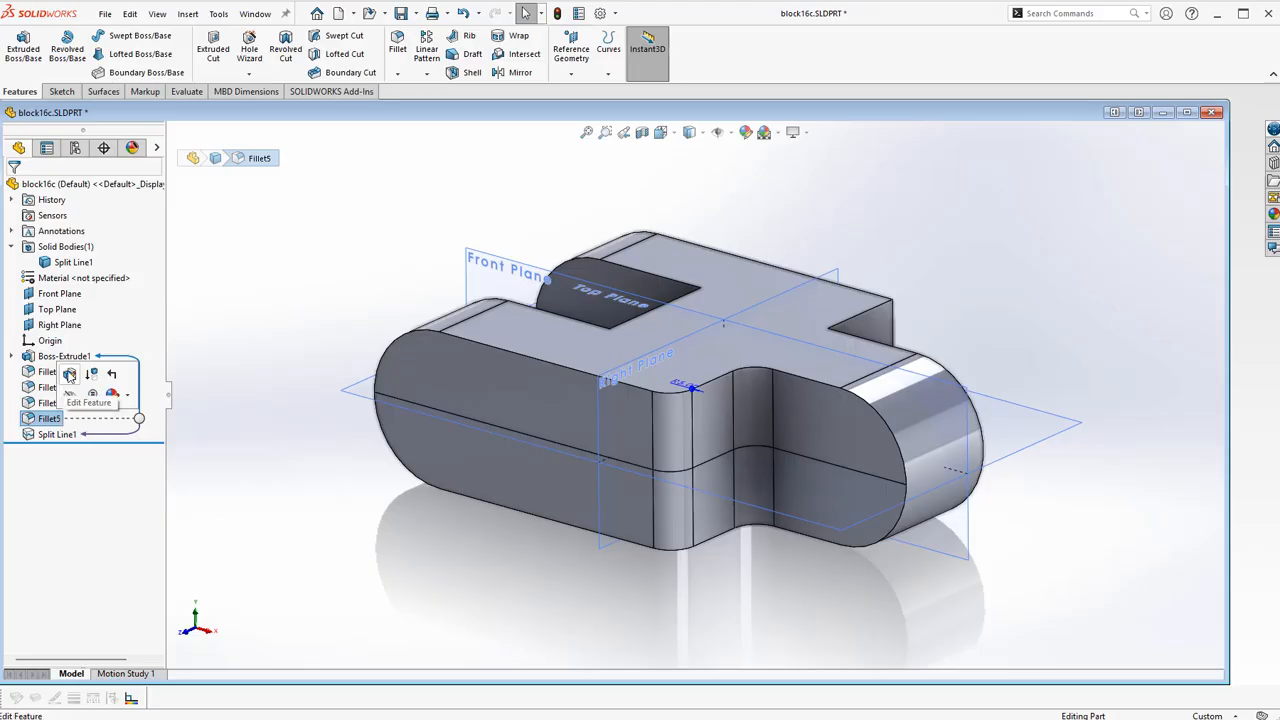
{"action": "left_click", "coordinate": [70, 376]}
{"action": "middle_click_drag", "start_coordinate": [996, 322], "coordinate": [808, 354]}
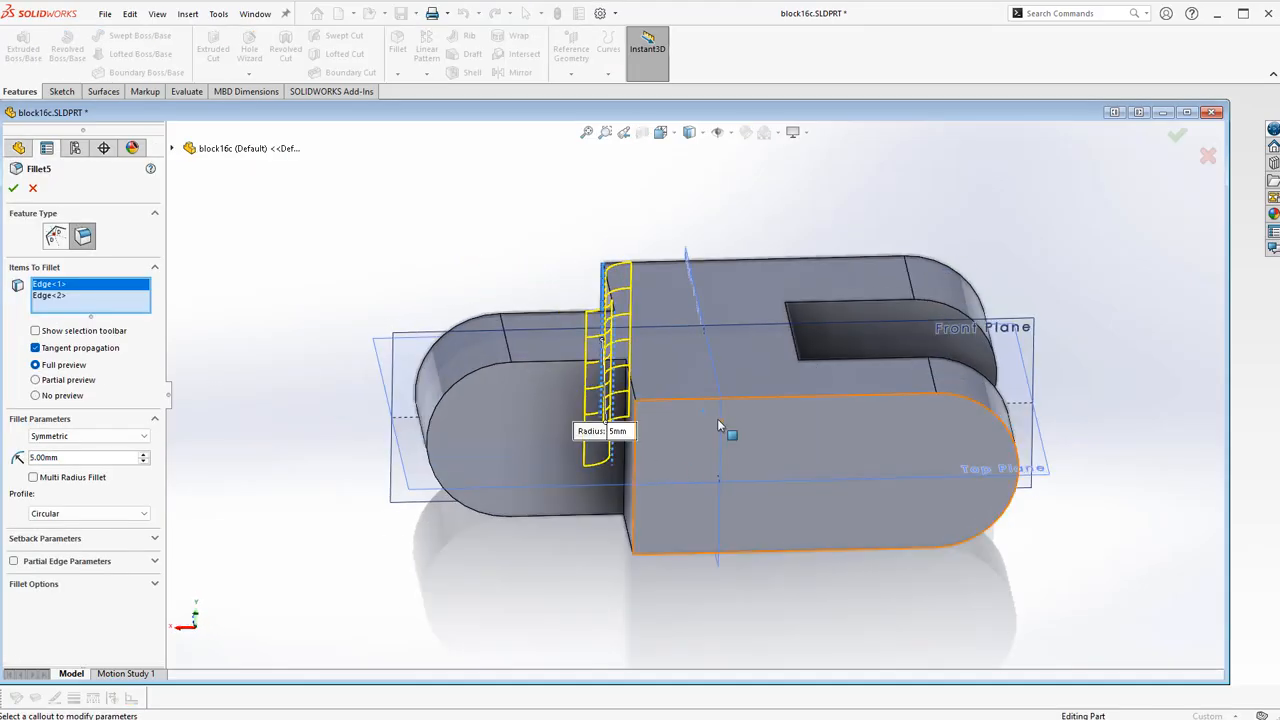
{"action": "middle_click_drag", "start_coordinate": [718, 423], "coordinate": [868, 391]}
{"action": "left_click", "coordinate": [767, 468]}
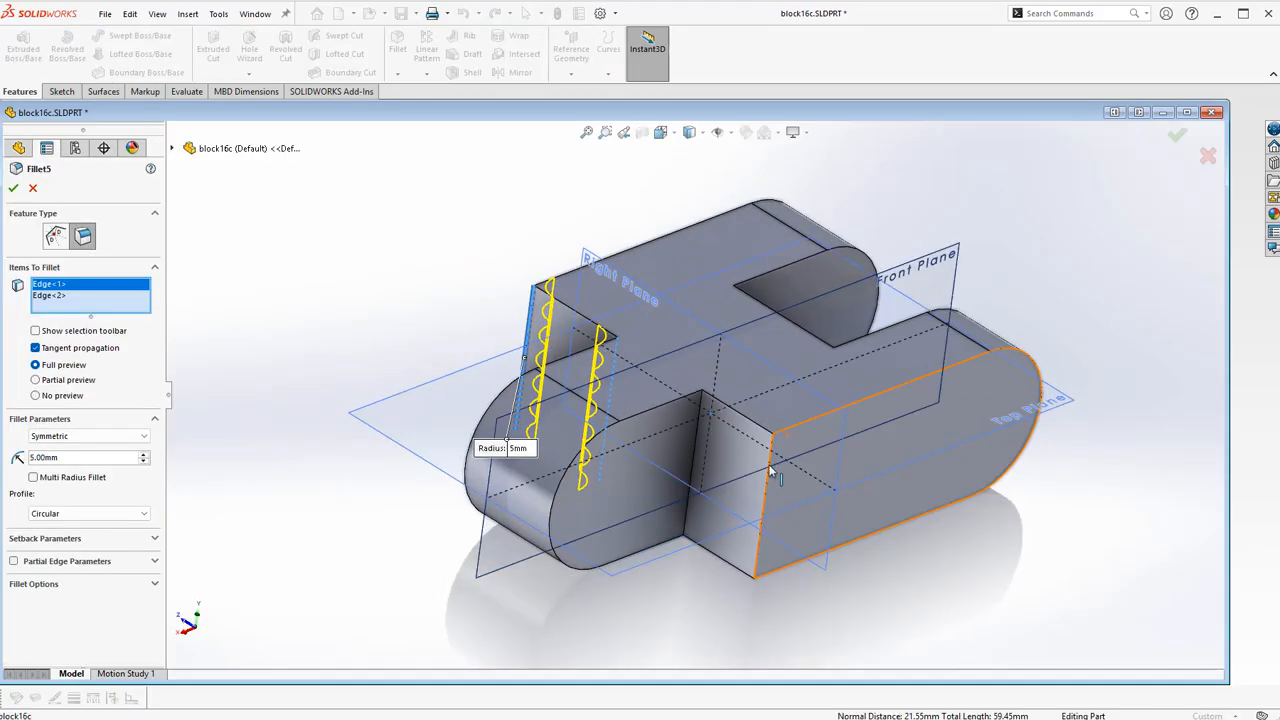
{"action": "left_click", "coordinate": [705, 453]}
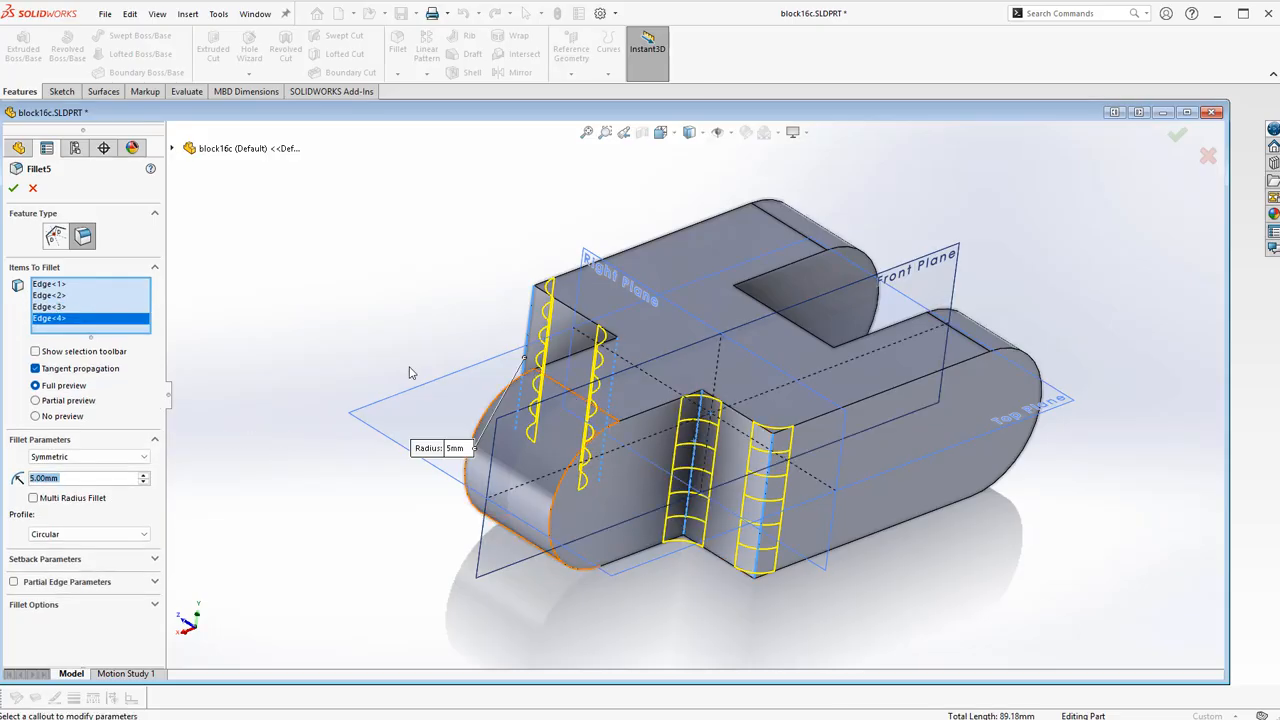
{"action": "key", "text": "Return"}
Step: Edit the split line to include the long side face on the opposite side of the block
{"action": "left_click", "coordinate": [57, 434]}
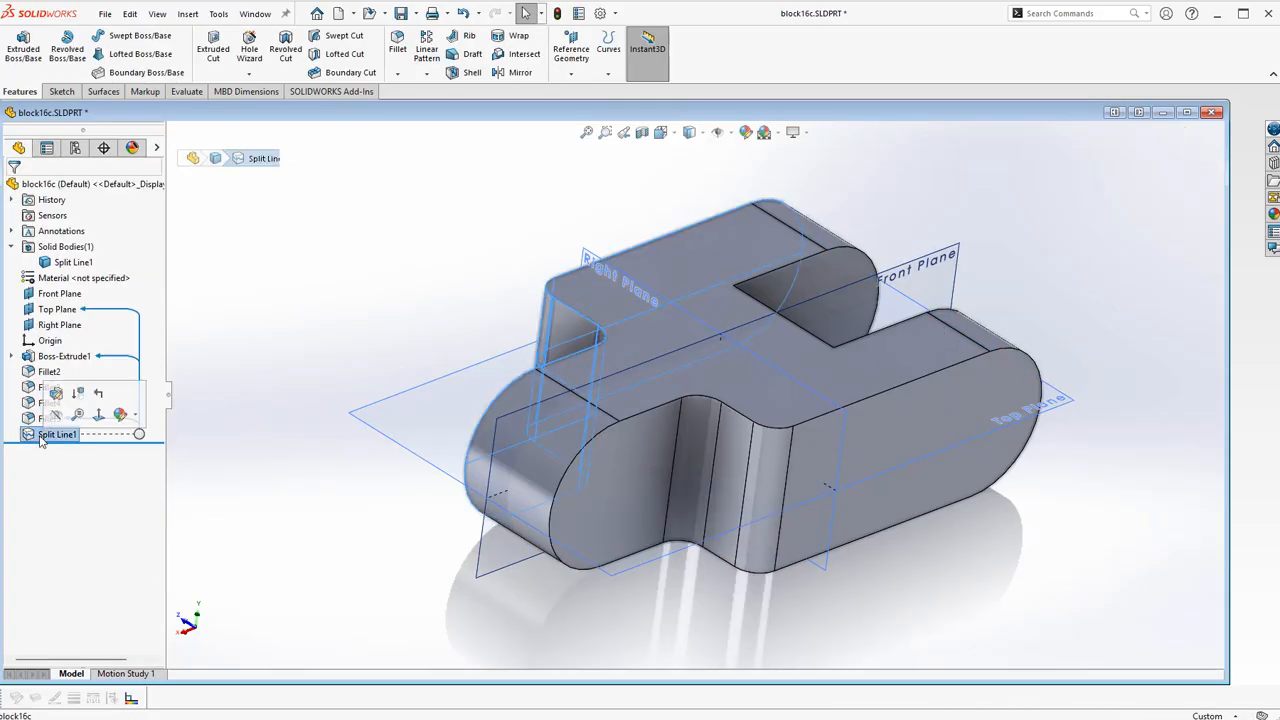
{"action": "left_click", "coordinate": [58, 392]}
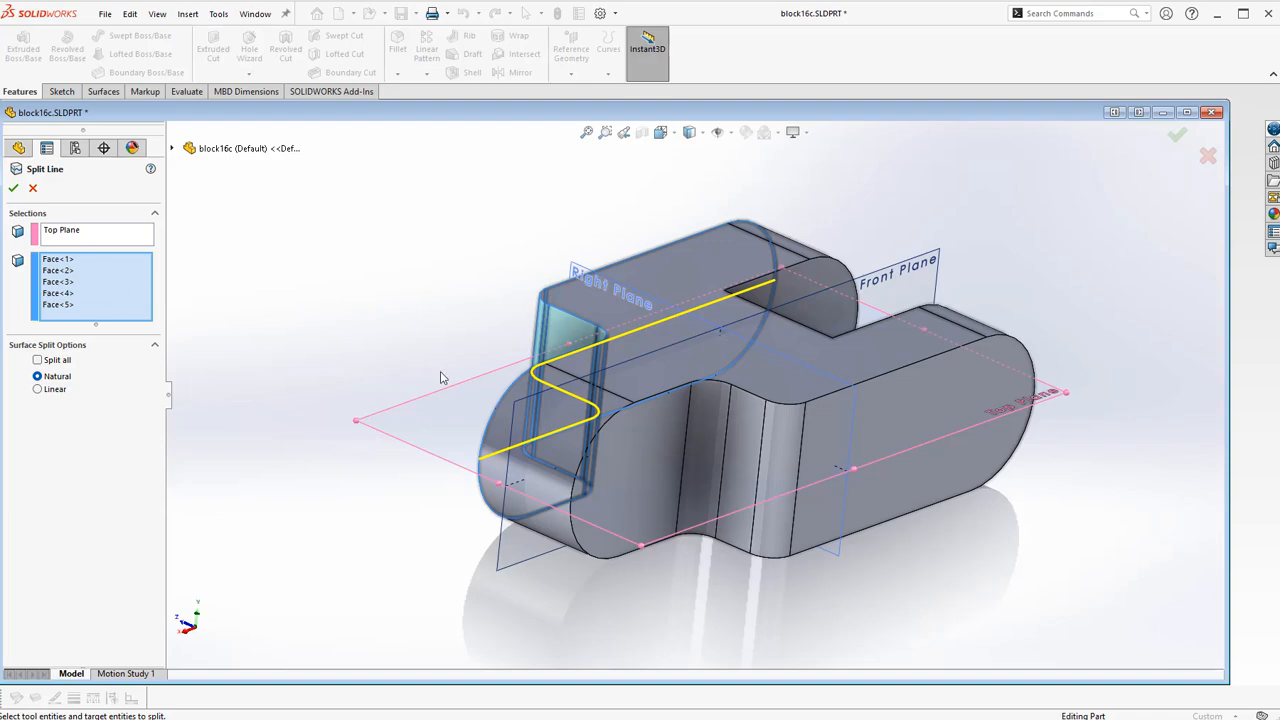
{"action": "left_click", "coordinate": [924, 390]}
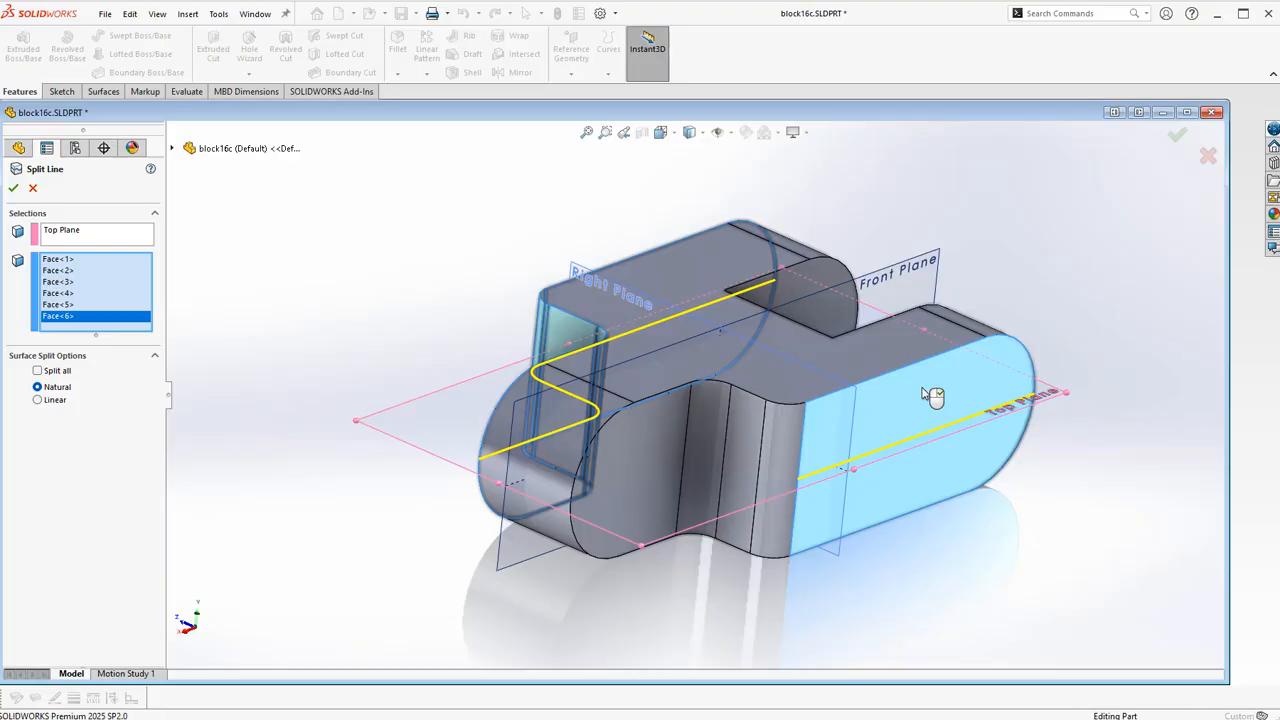
{"action": "right_click", "coordinate": [923, 390]}
Step: Extend the split line over the fillet, shoulder and tongue faces tangent to the opposite long side face, keeping that long face included
{"action": "right_click", "coordinate": [71, 440]}
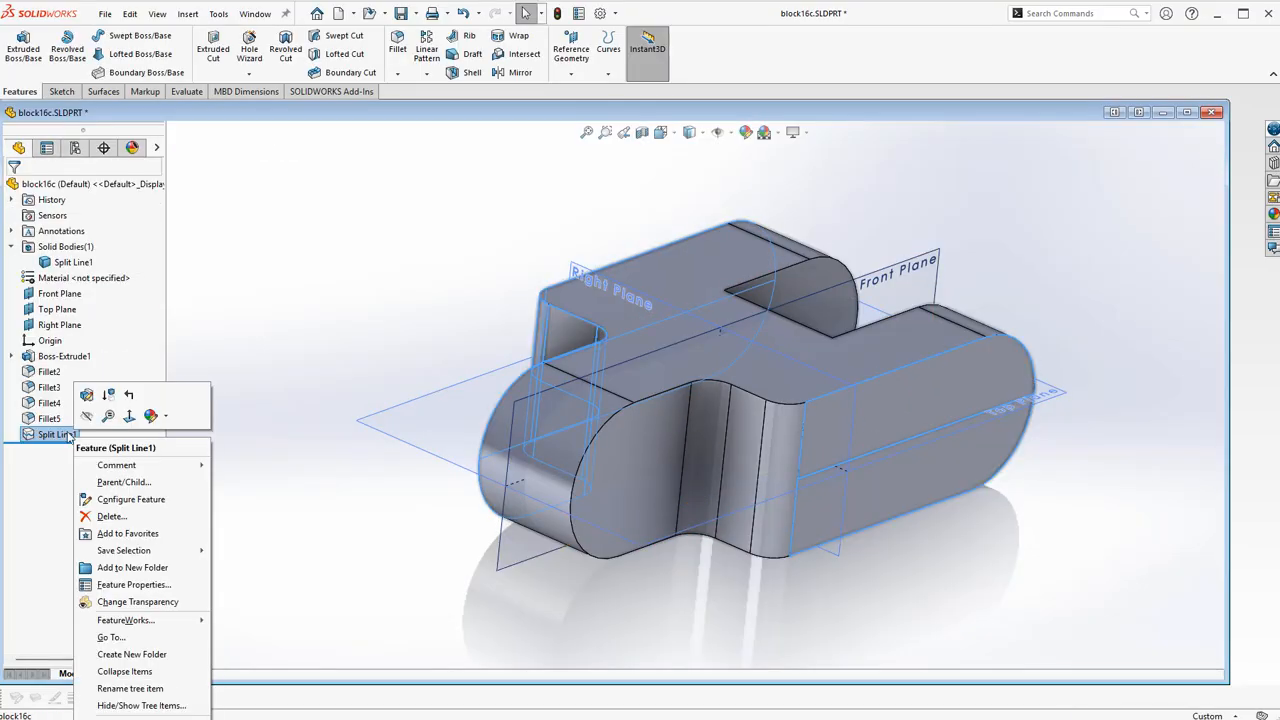
{"action": "left_click", "coordinate": [85, 391]}
{"action": "right_click", "coordinate": [920, 419]}
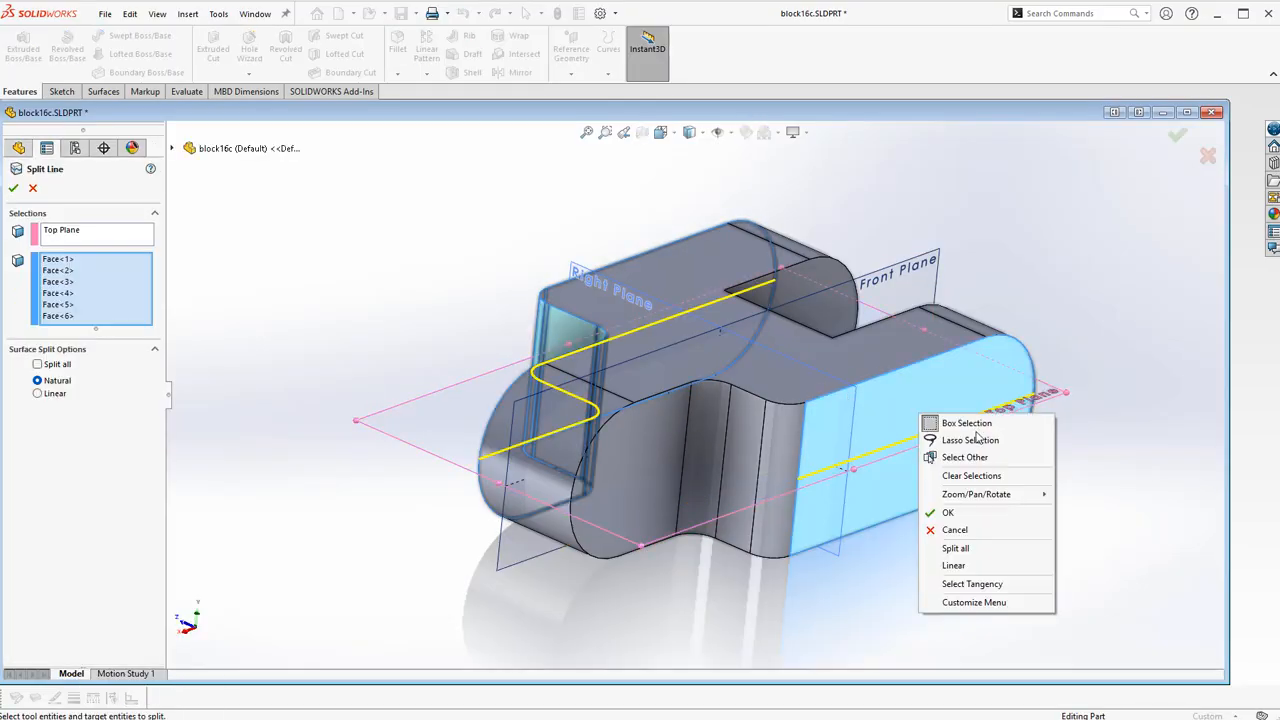
{"action": "left_click", "coordinate": [975, 583]}
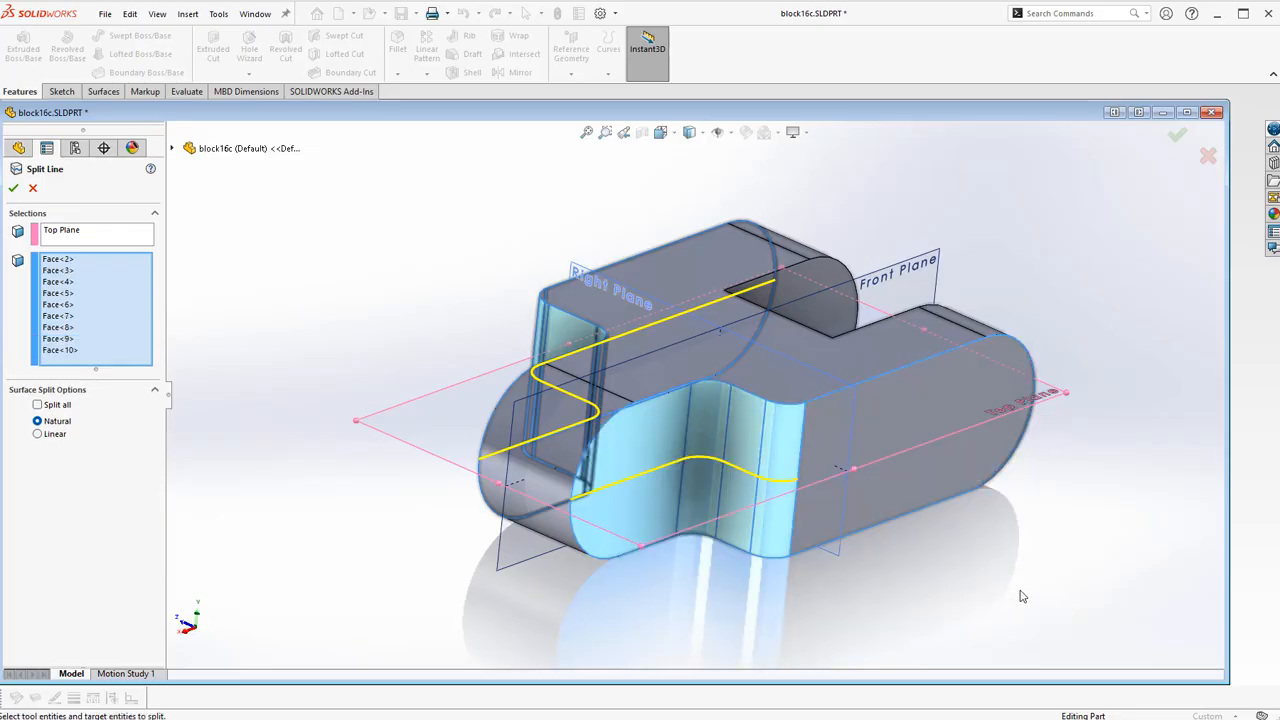
{"action": "left_click", "coordinate": [951, 478]}
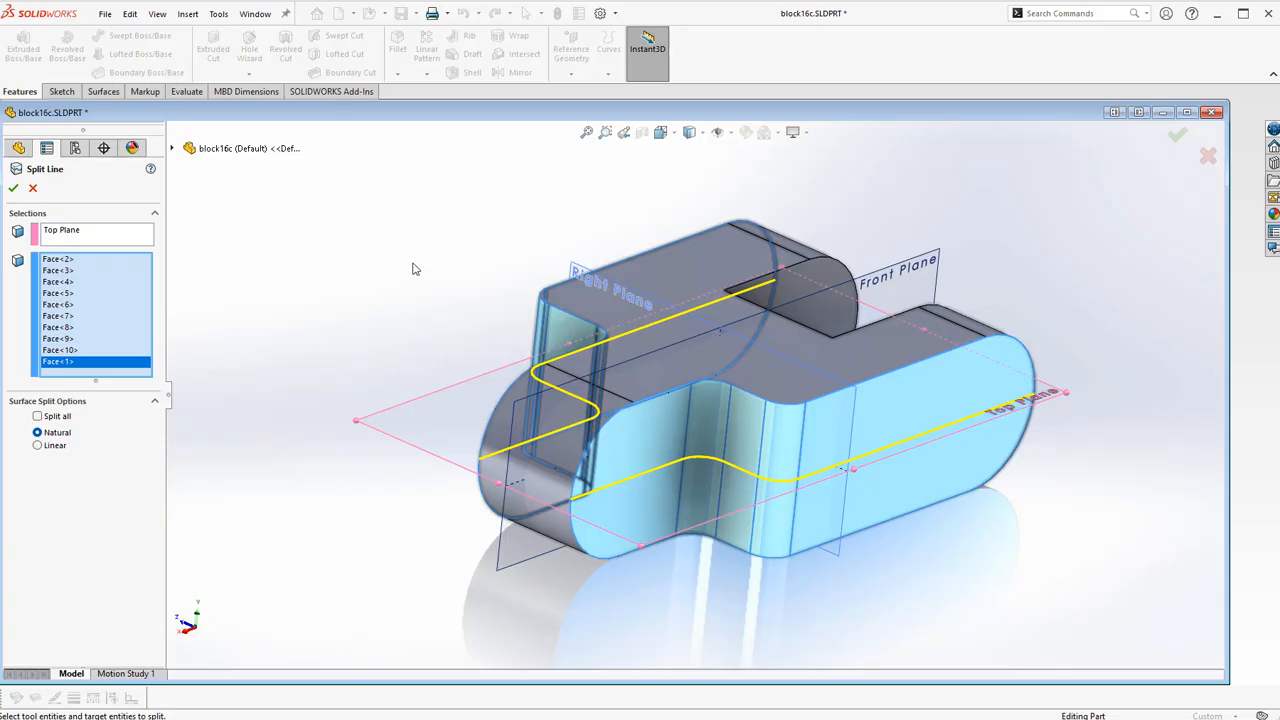
{"action": "middle_click_drag", "start_coordinate": [413, 264], "coordinate": [401, 262]}
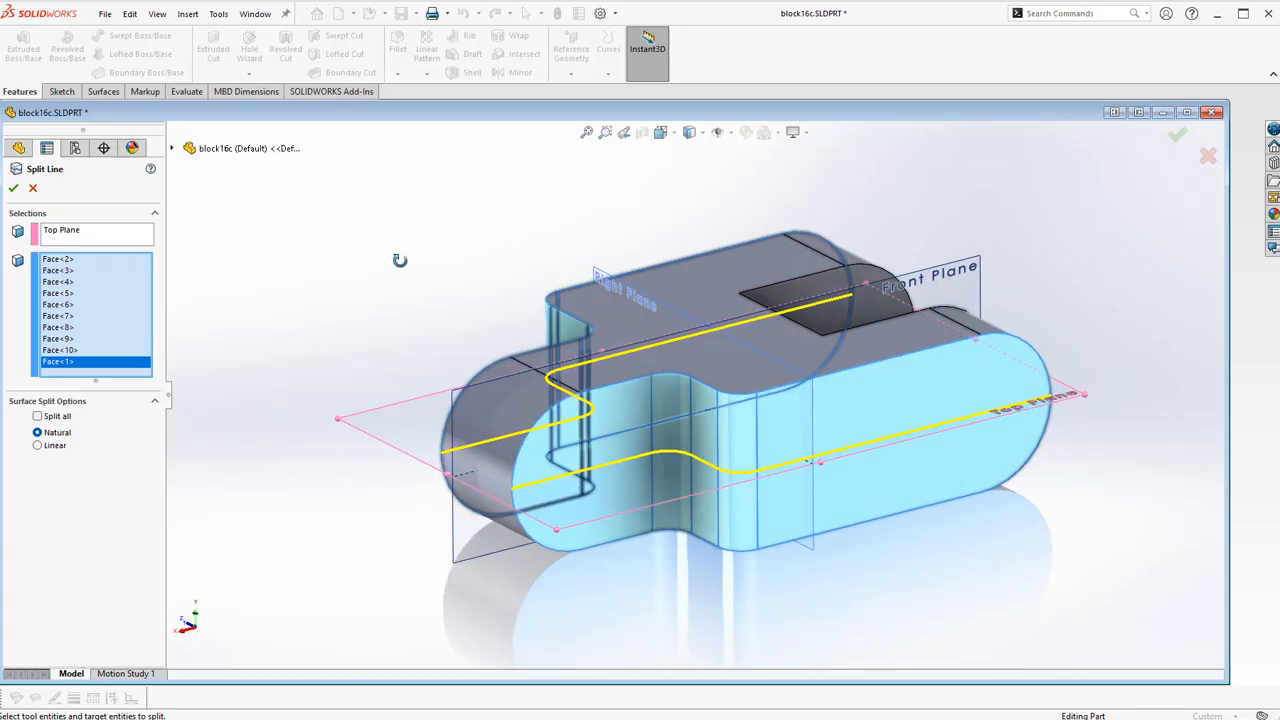
{"action": "left_click", "coordinate": [13, 188]}
Step: Set up a parting line draft with the Top Plane as direction of pull and the front side's tangent split-line edges as parting lines
{"action": "middle_click_drag", "start_coordinate": [284, 306], "coordinate": [613, 358]}
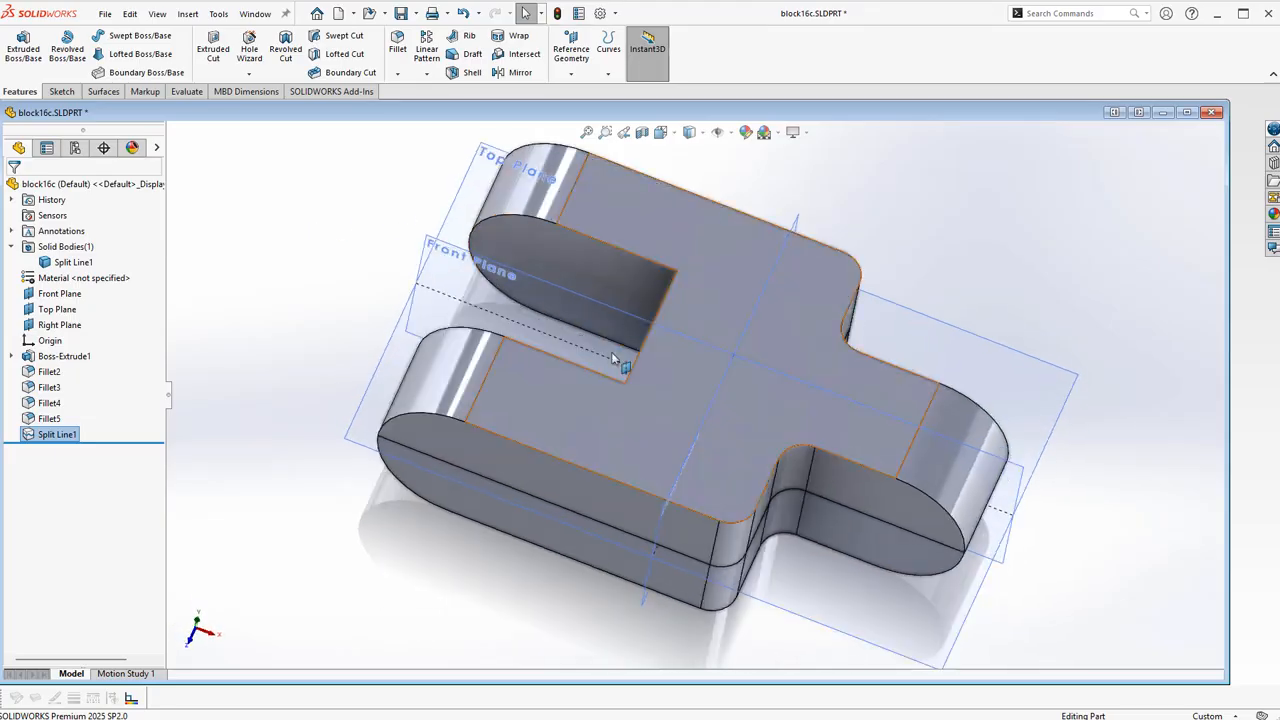
{"action": "middle_click_drag", "start_coordinate": [566, 314], "coordinate": [390, 215]}
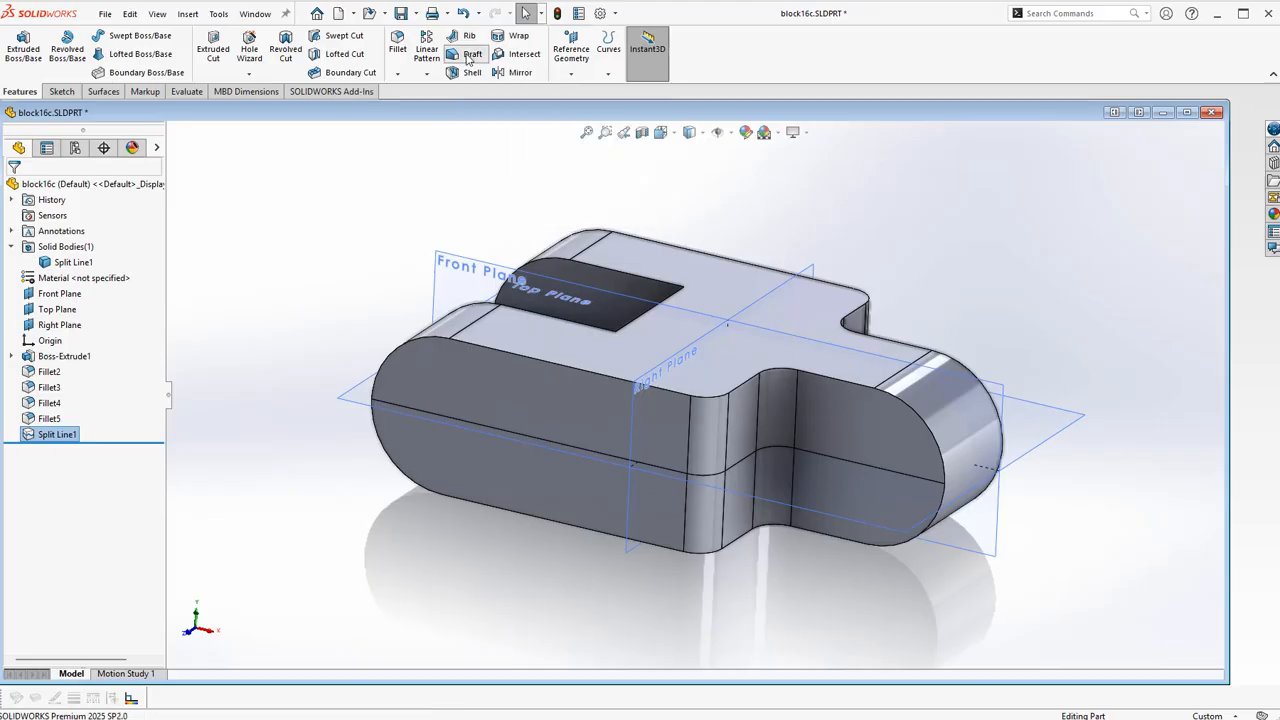
{"action": "left_click", "coordinate": [470, 55]}
{"action": "left_click", "coordinate": [15, 262]}
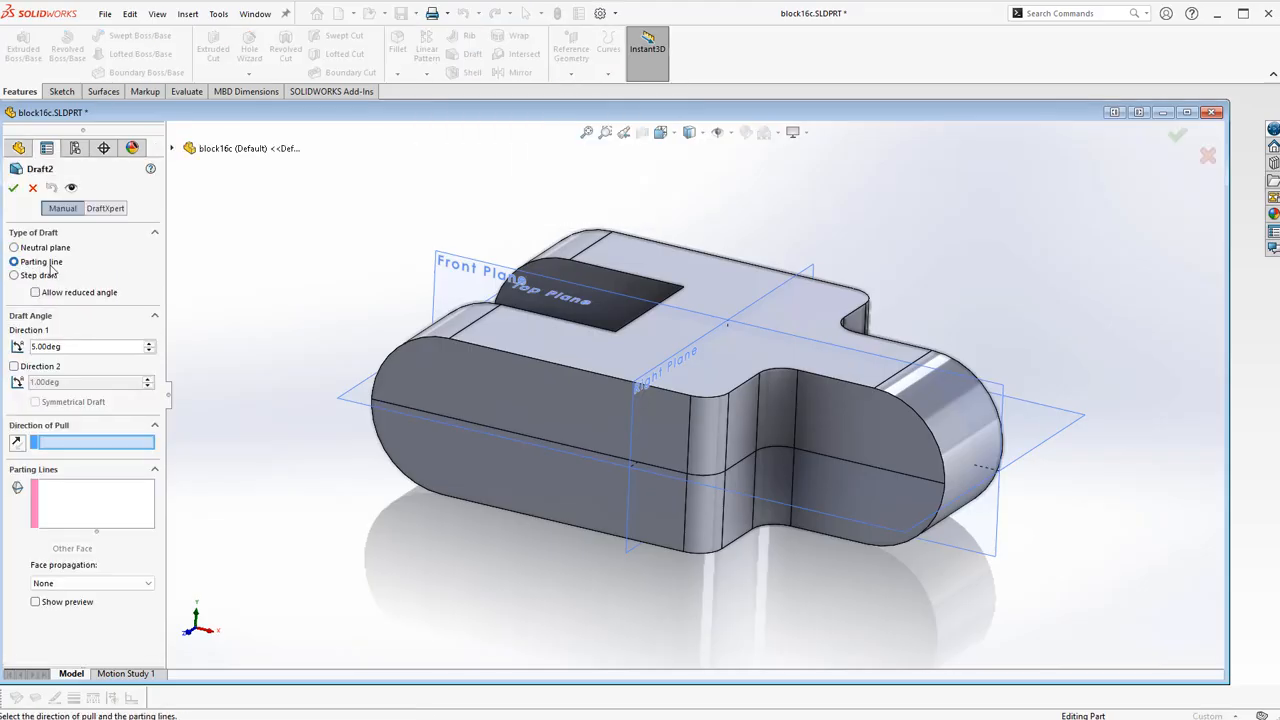
{"action": "left_click", "coordinate": [352, 405]}
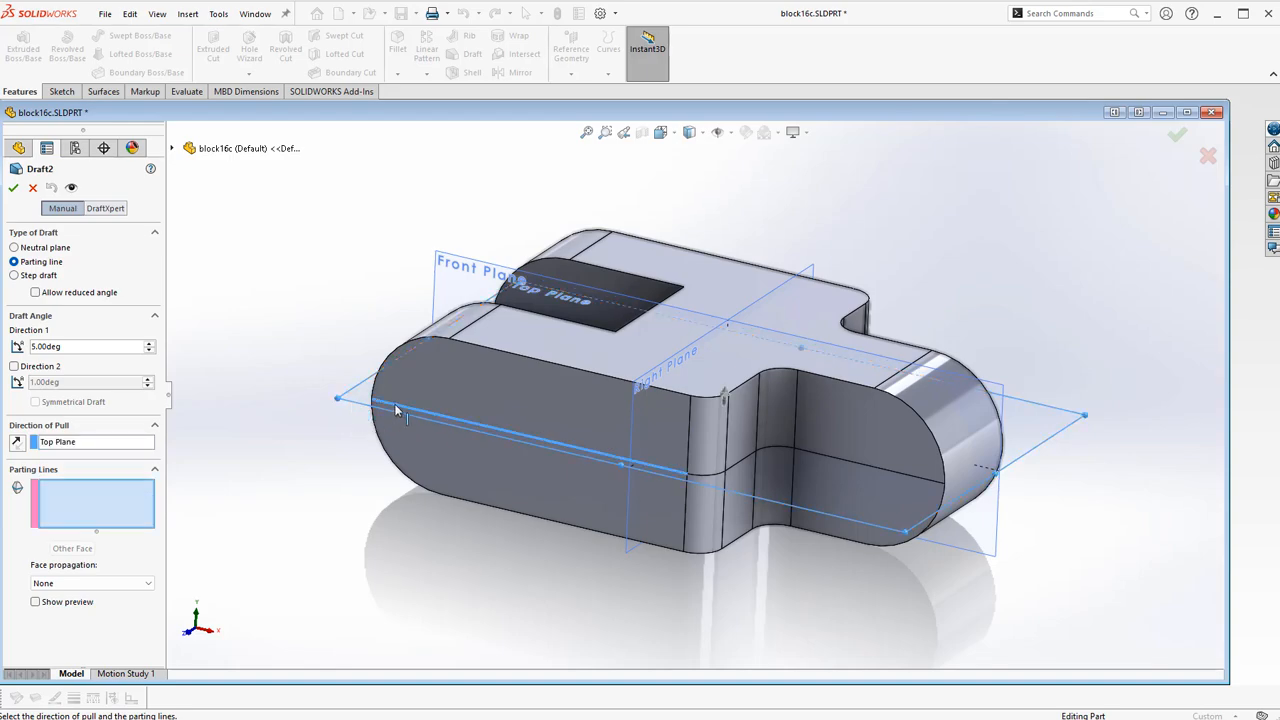
{"action": "right_click", "coordinate": [396, 410]}
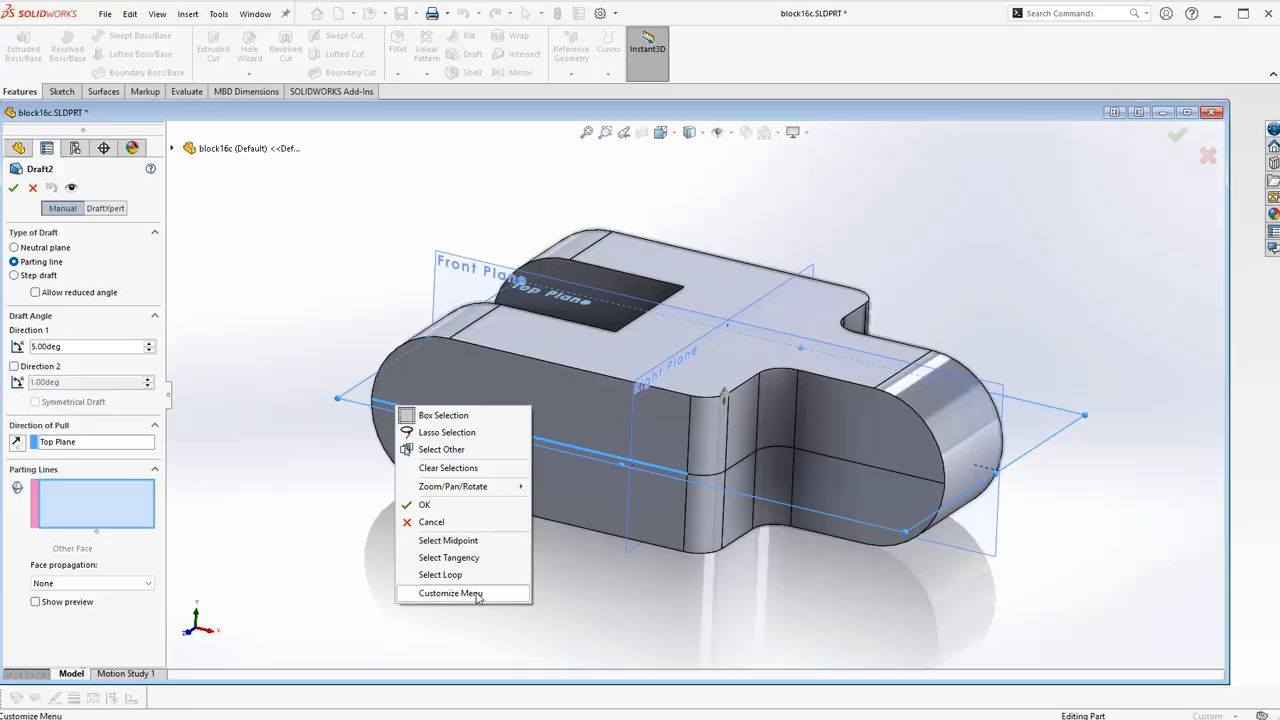
{"action": "left_click", "coordinate": [487, 559]}
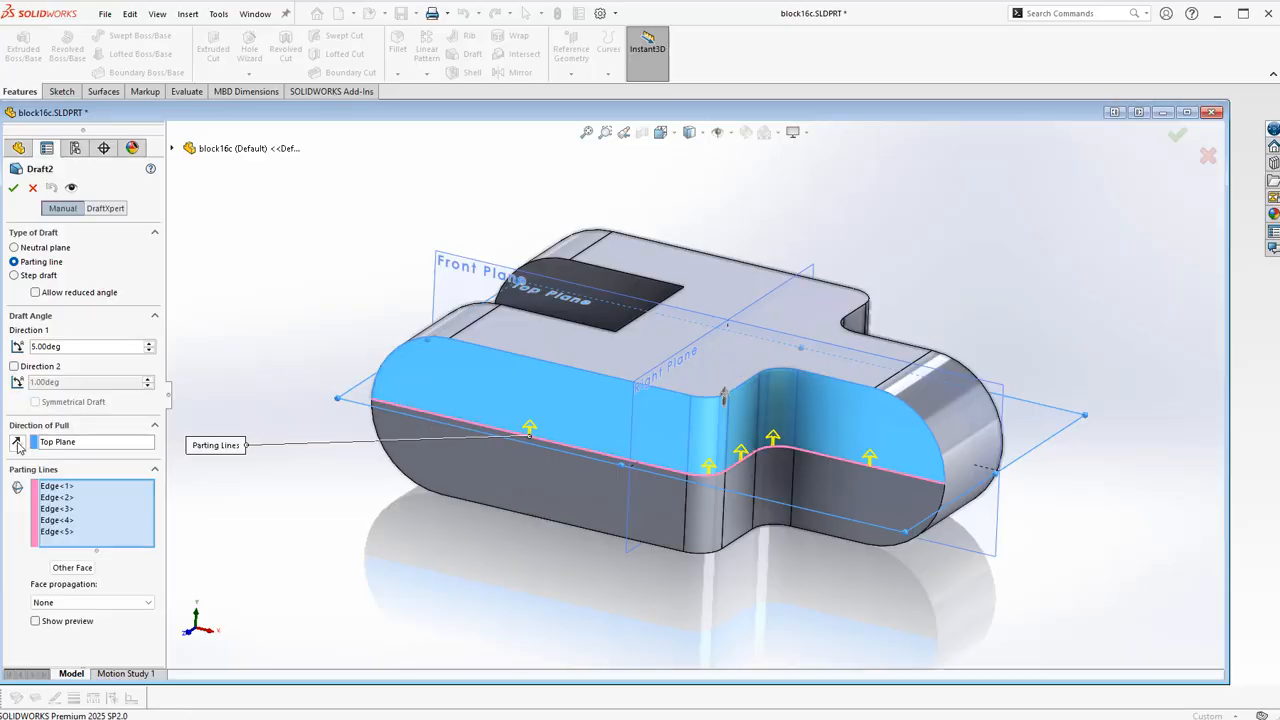
Step: Apply the draft symmetrically in both directions at 5 degrees with its preview shown
{"action": "left_click", "coordinate": [14, 367]}
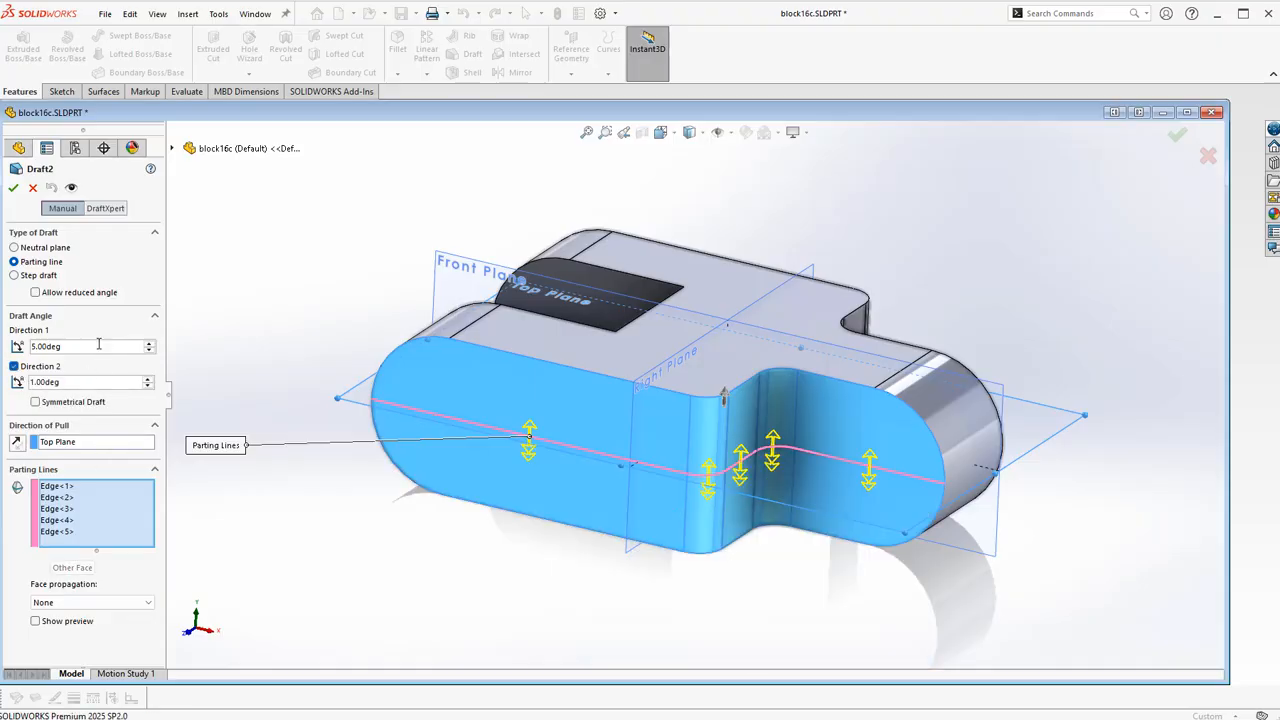
{"action": "left_click", "coordinate": [82, 384]}
{"action": "left_click", "coordinate": [36, 403]}
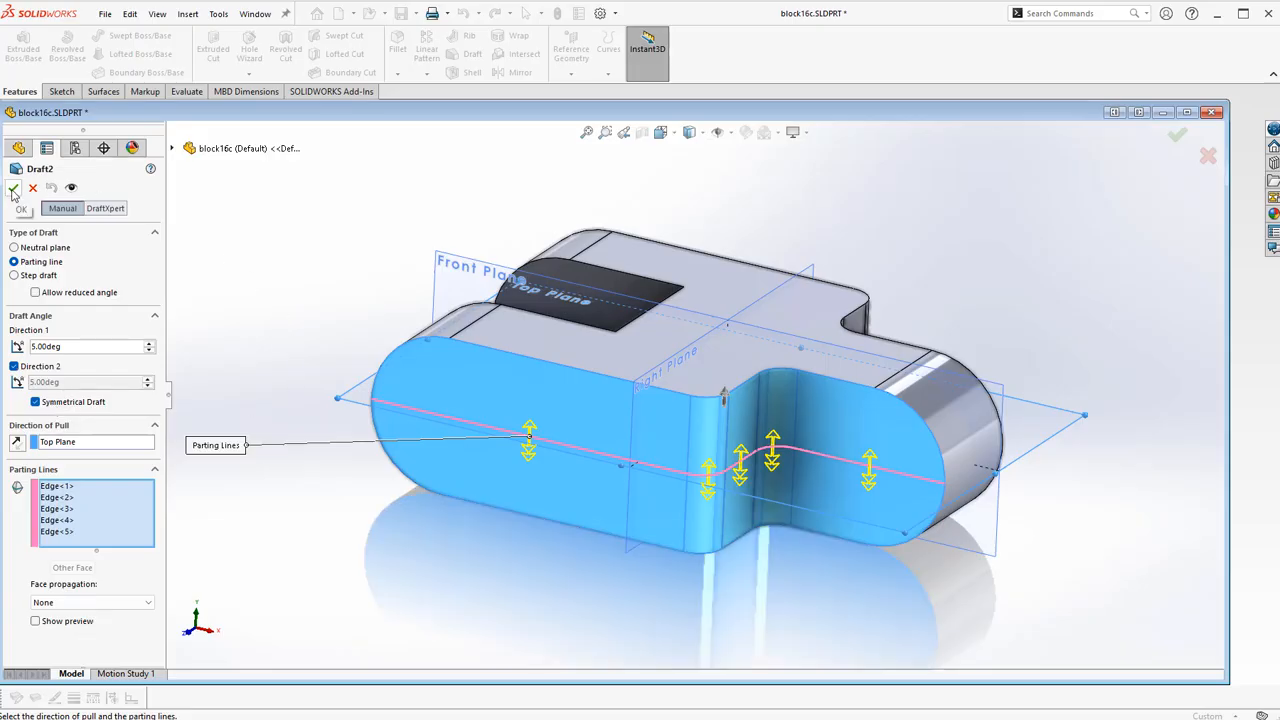
{"action": "left_click", "coordinate": [36, 622]}
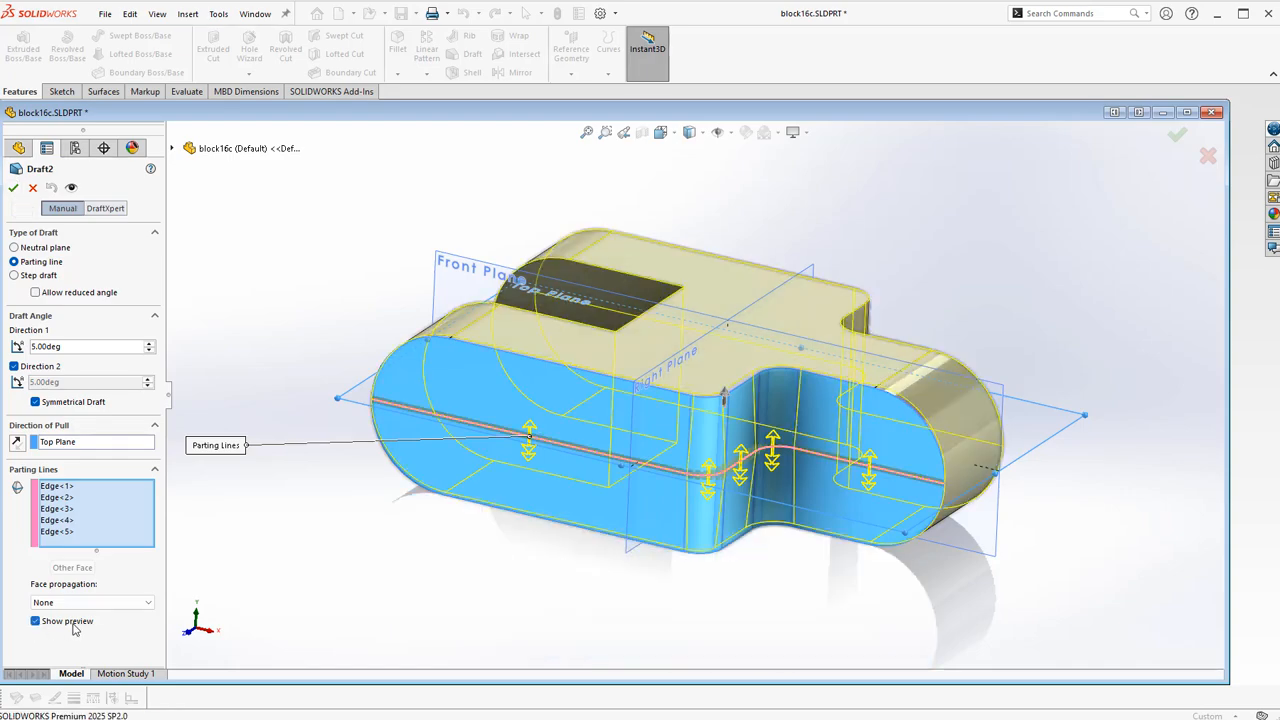
{"action": "left_click", "coordinate": [13, 187]}
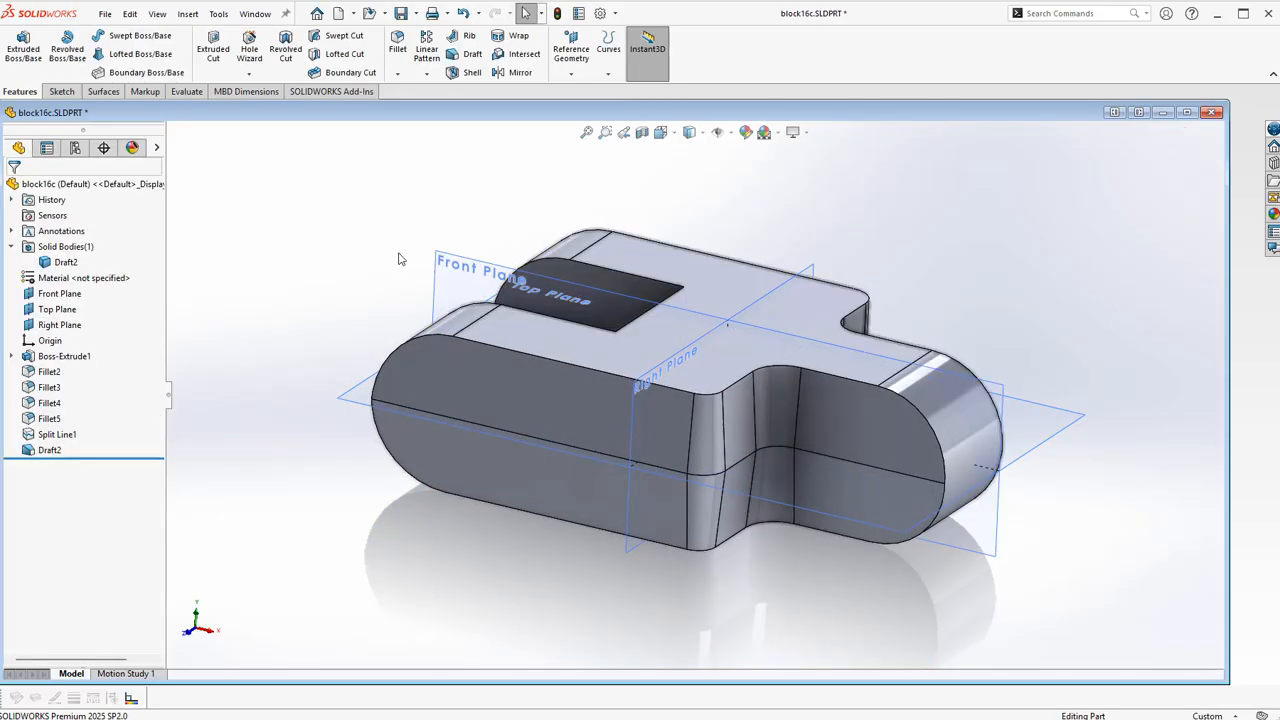
{"action": "middle_click_drag", "start_coordinate": [398, 258], "coordinate": [241, 268]}
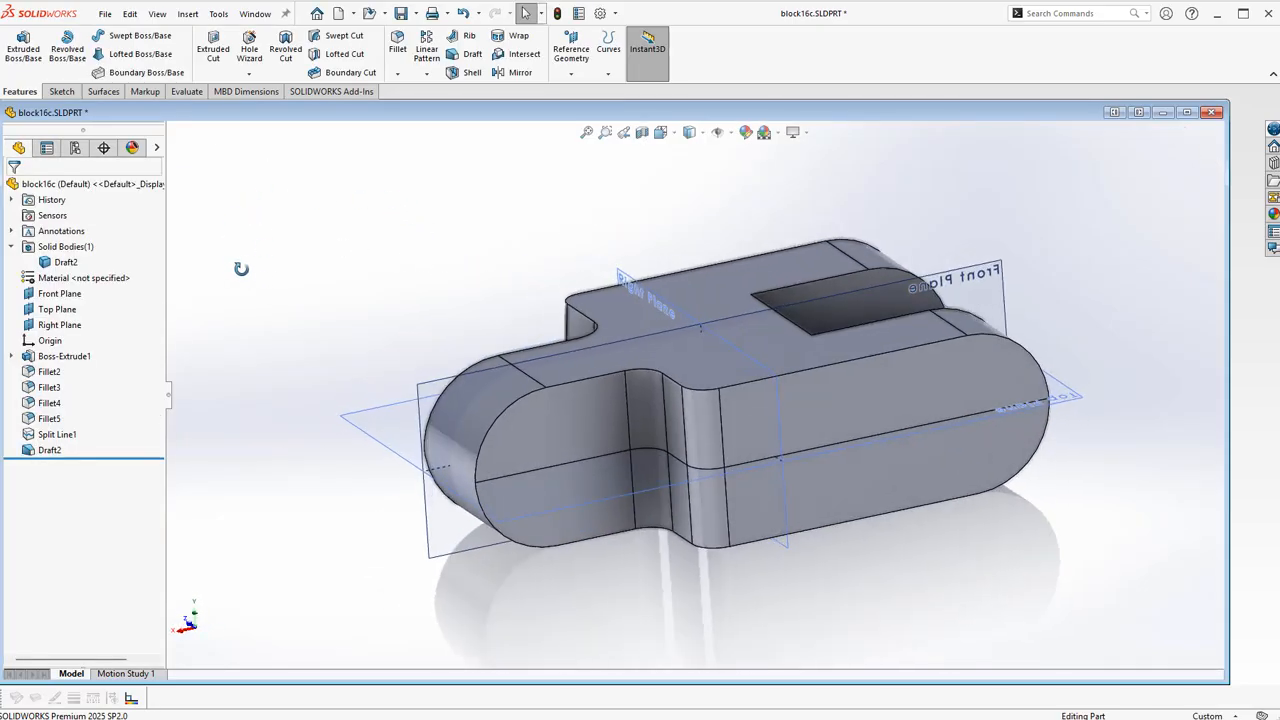
{"action": "middle_click_drag", "start_coordinate": [326, 320], "coordinate": [358, 257]}
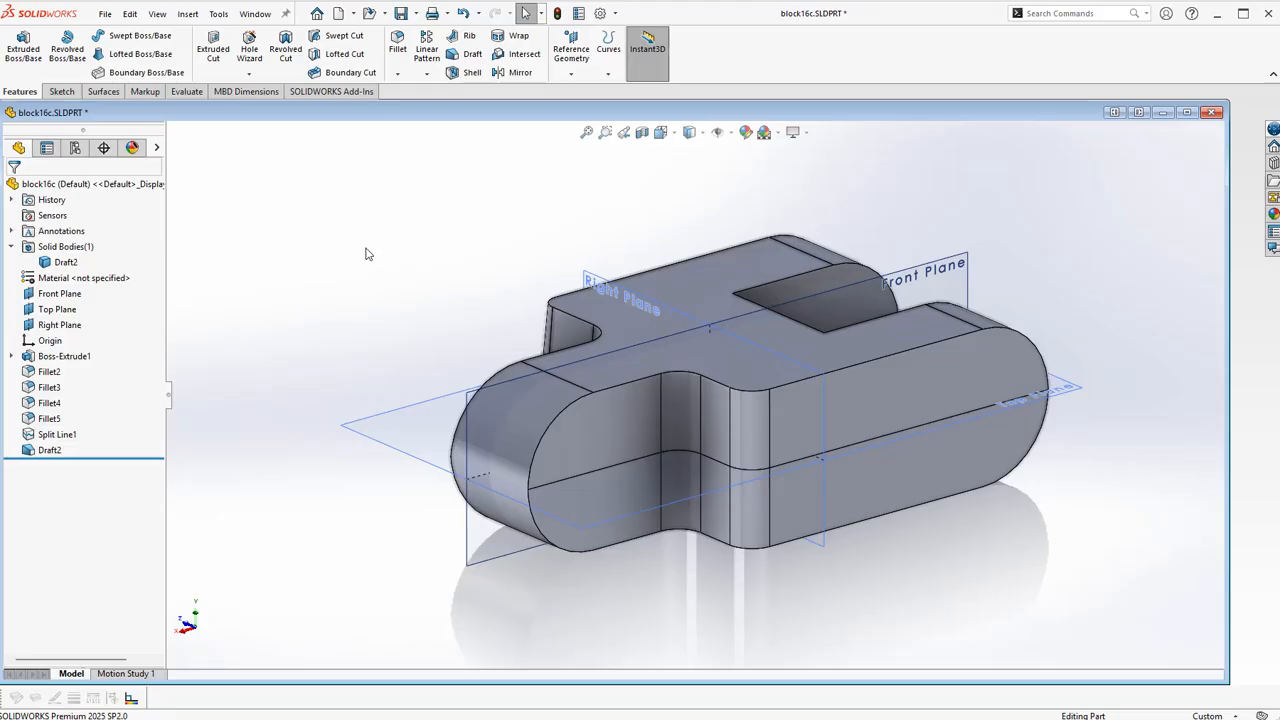
{"action": "middle_click_drag", "start_coordinate": [366, 254], "coordinate": [363, 255]}
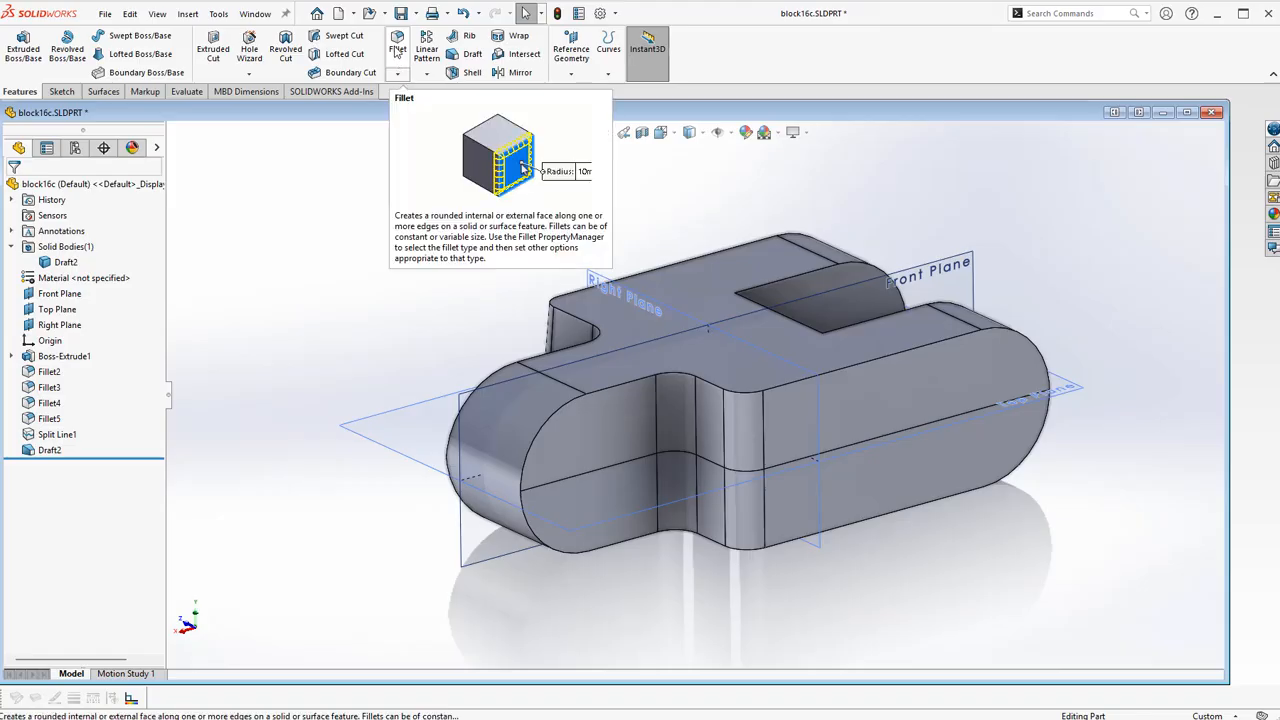
Step: Set up another parting line draft with the Top Plane as direction of pull and the opposite side's tangent split-line edges as parting lines
{"action": "left_click", "coordinate": [466, 54]}
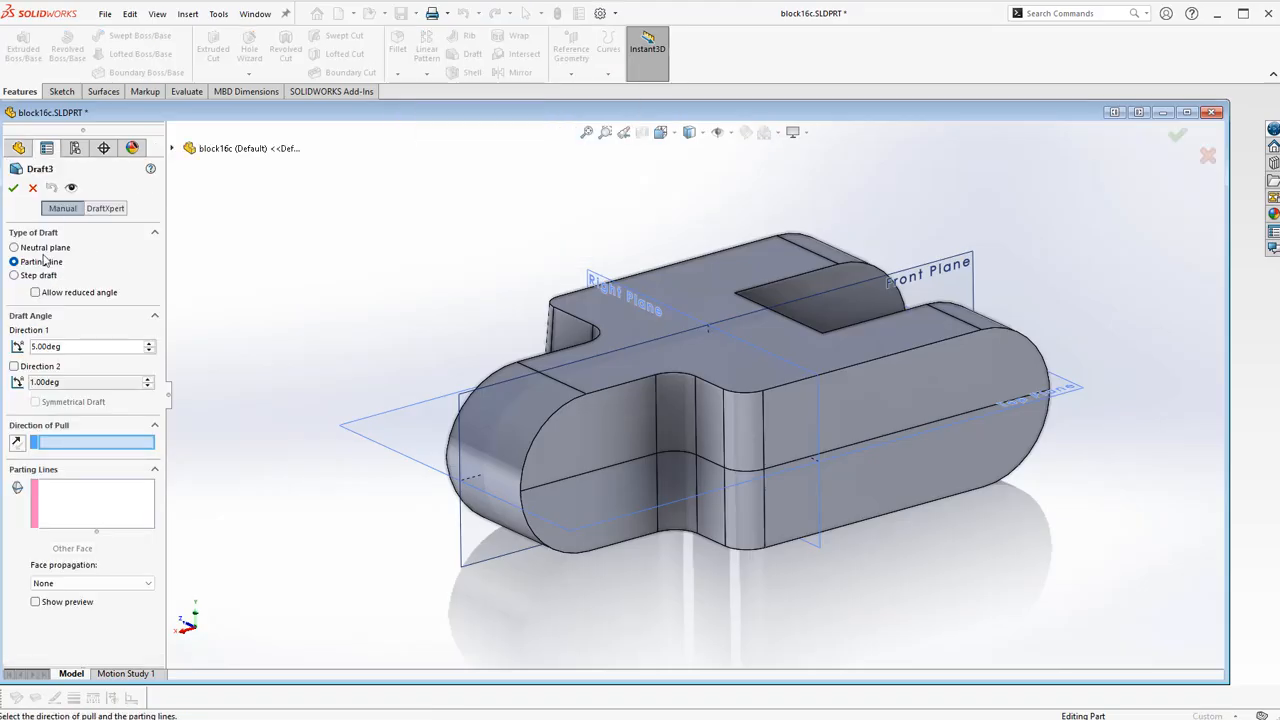
{"action": "left_click", "coordinate": [395, 458]}
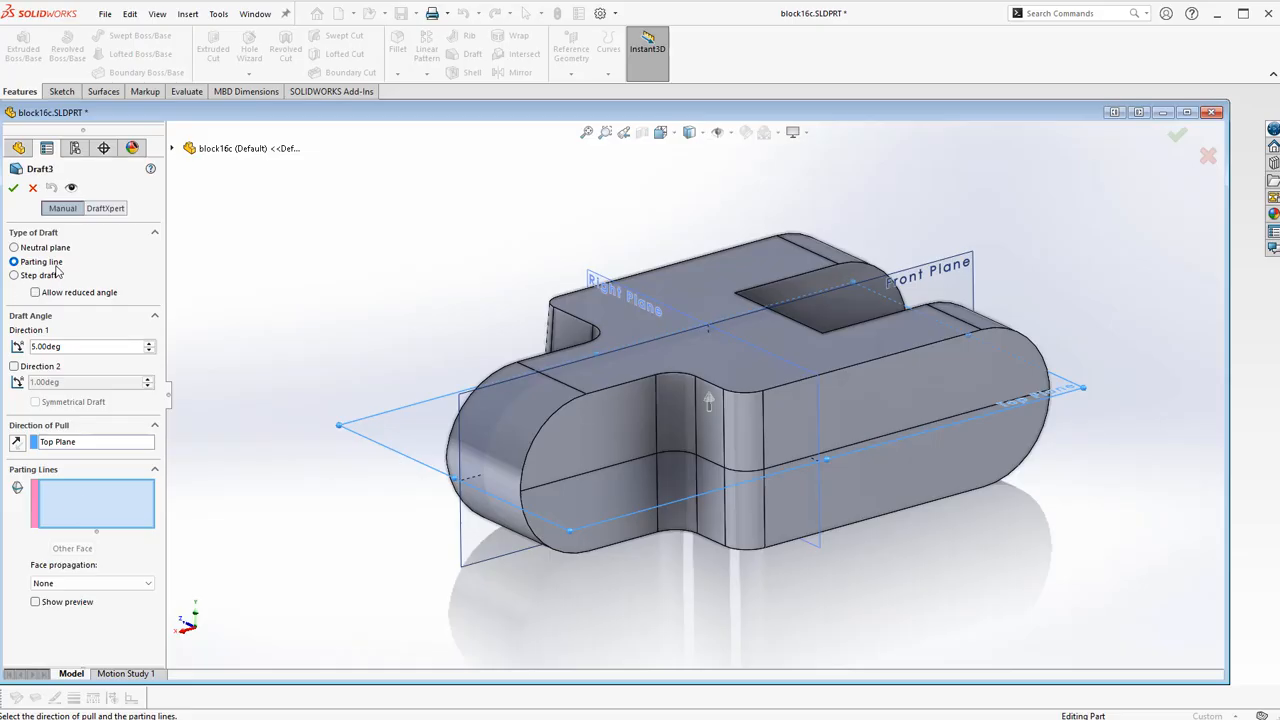
{"action": "right_click", "coordinate": [597, 475]}
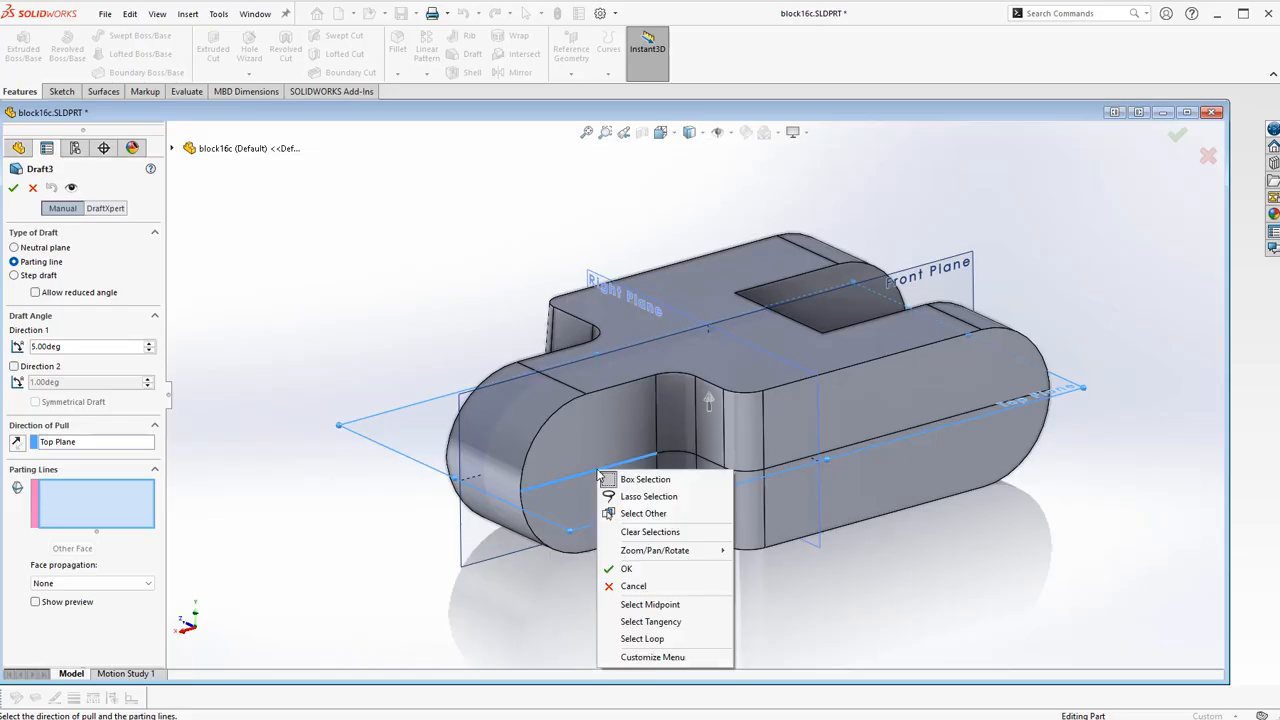
{"action": "left_click", "coordinate": [686, 626]}
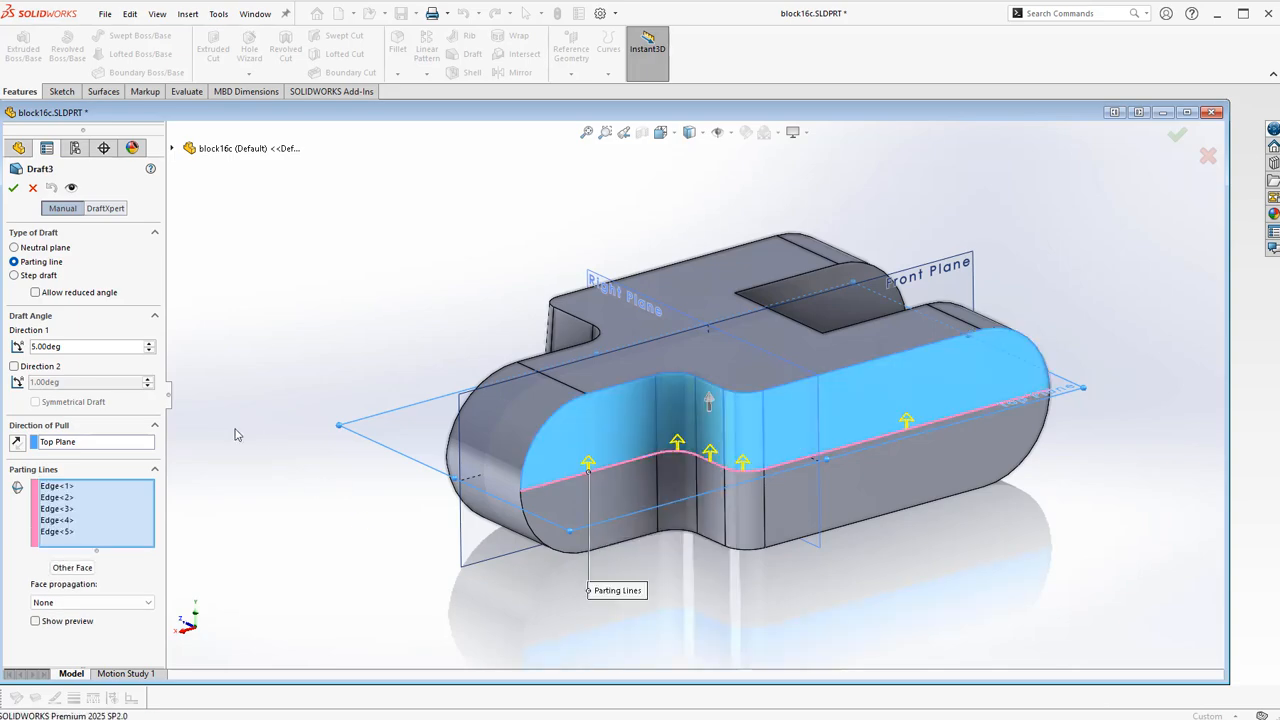
Step: Preview and apply this second draft symmetrically in both directions at 5 degrees
{"action": "left_click", "coordinate": [14, 366]}
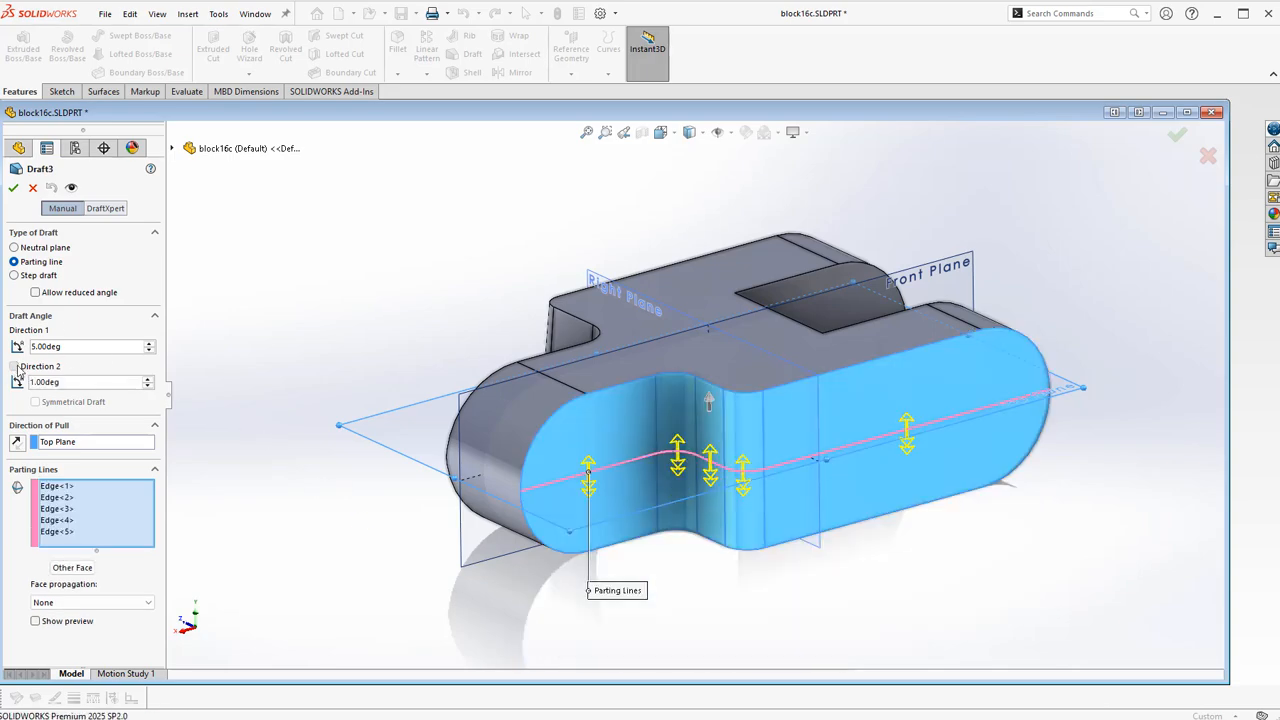
{"action": "left_click", "coordinate": [36, 402]}
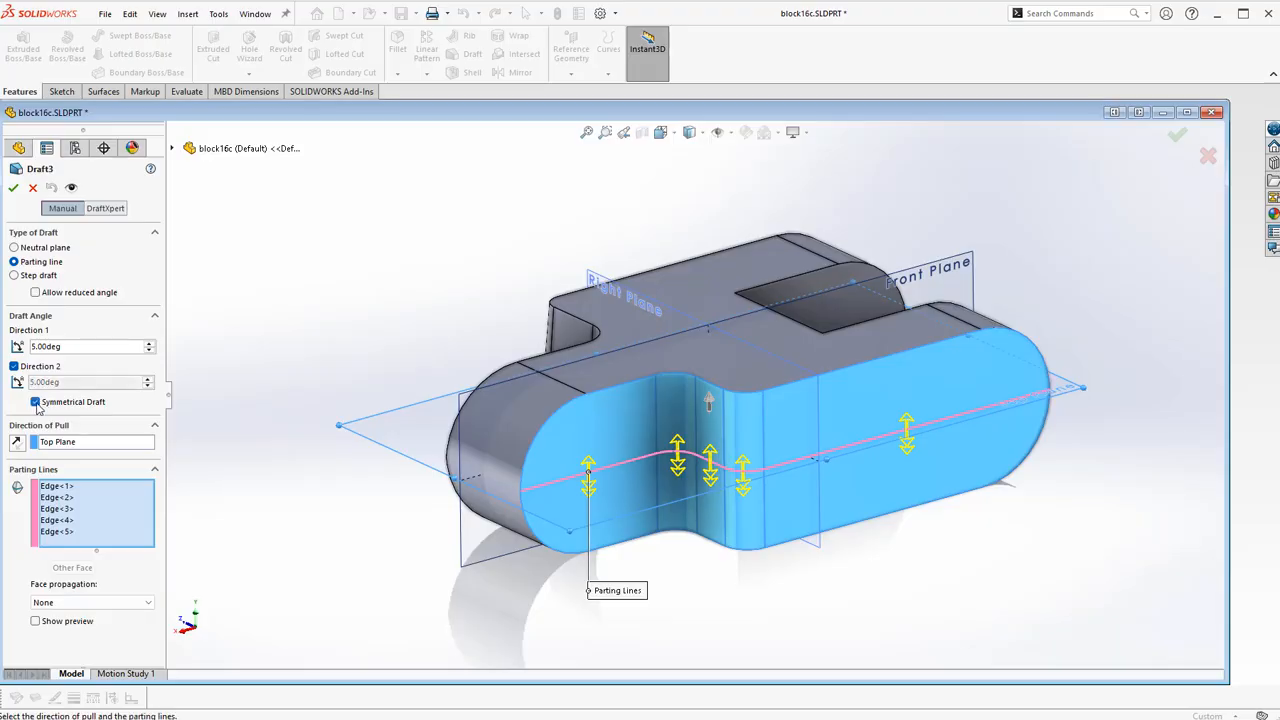
{"action": "left_click", "coordinate": [36, 622]}
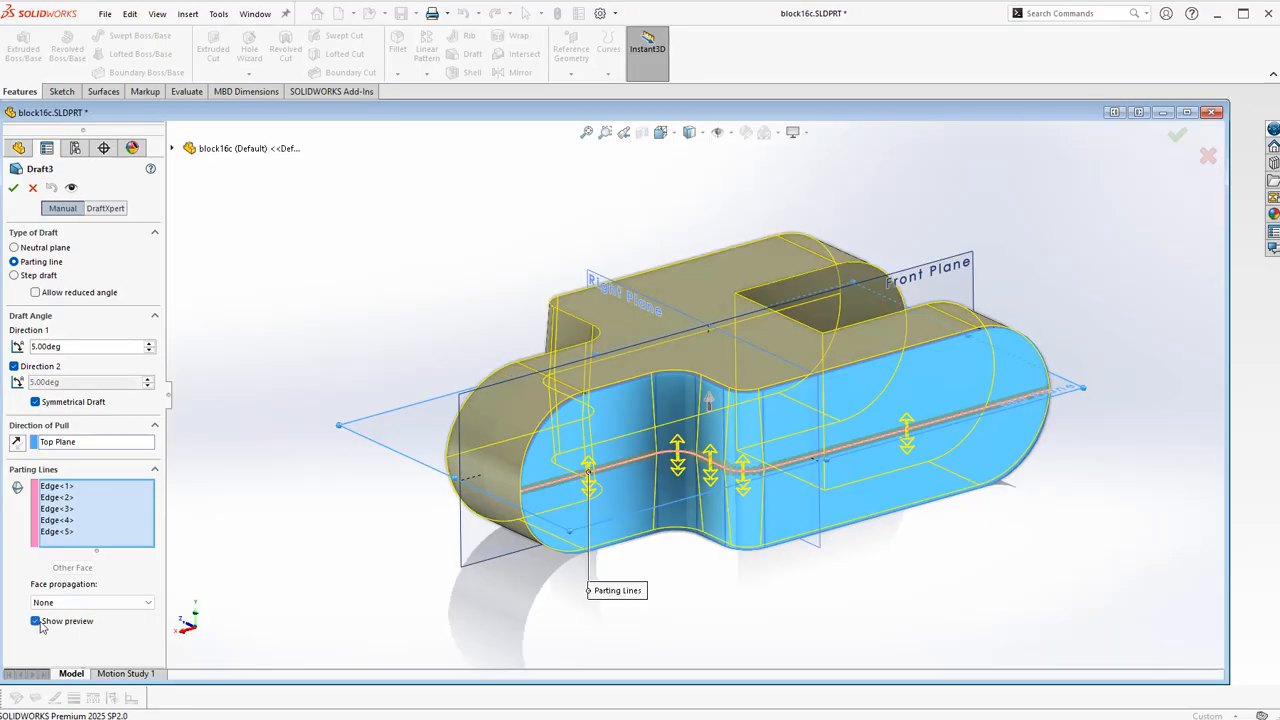
{"action": "left_click", "coordinate": [13, 187]}
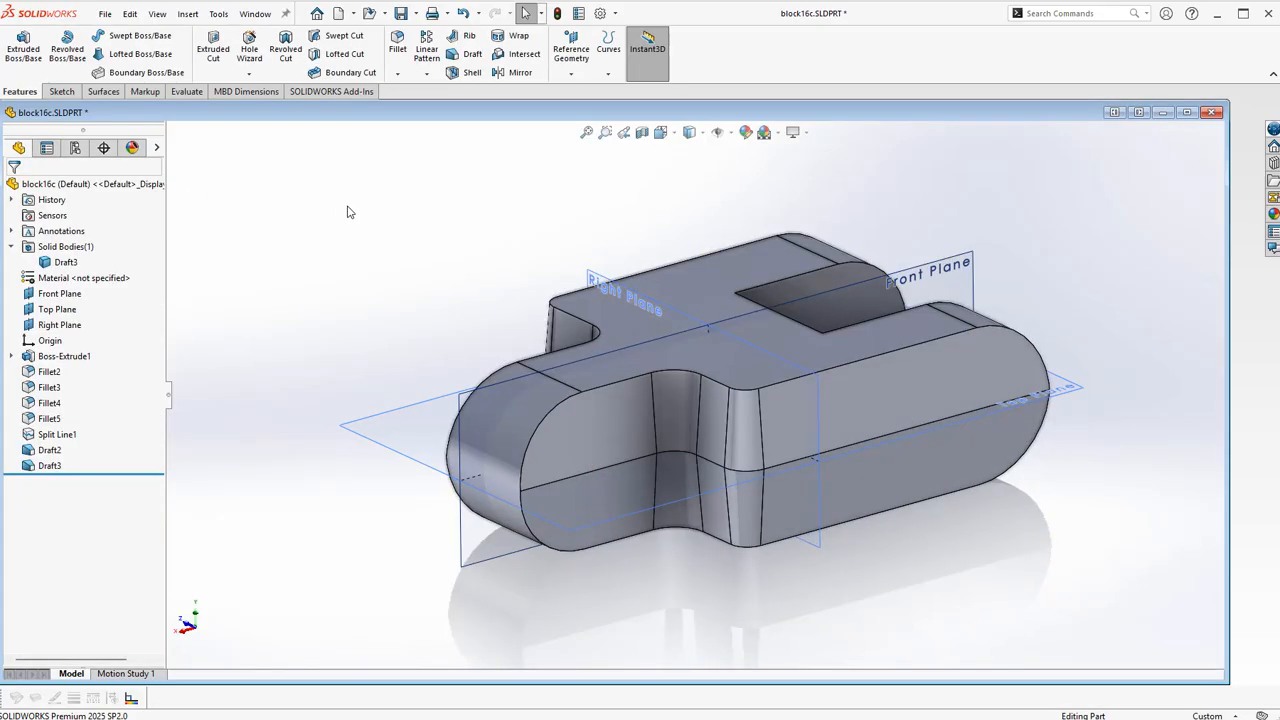
{"action": "middle_click_drag", "start_coordinate": [489, 268], "coordinate": [359, 350]}
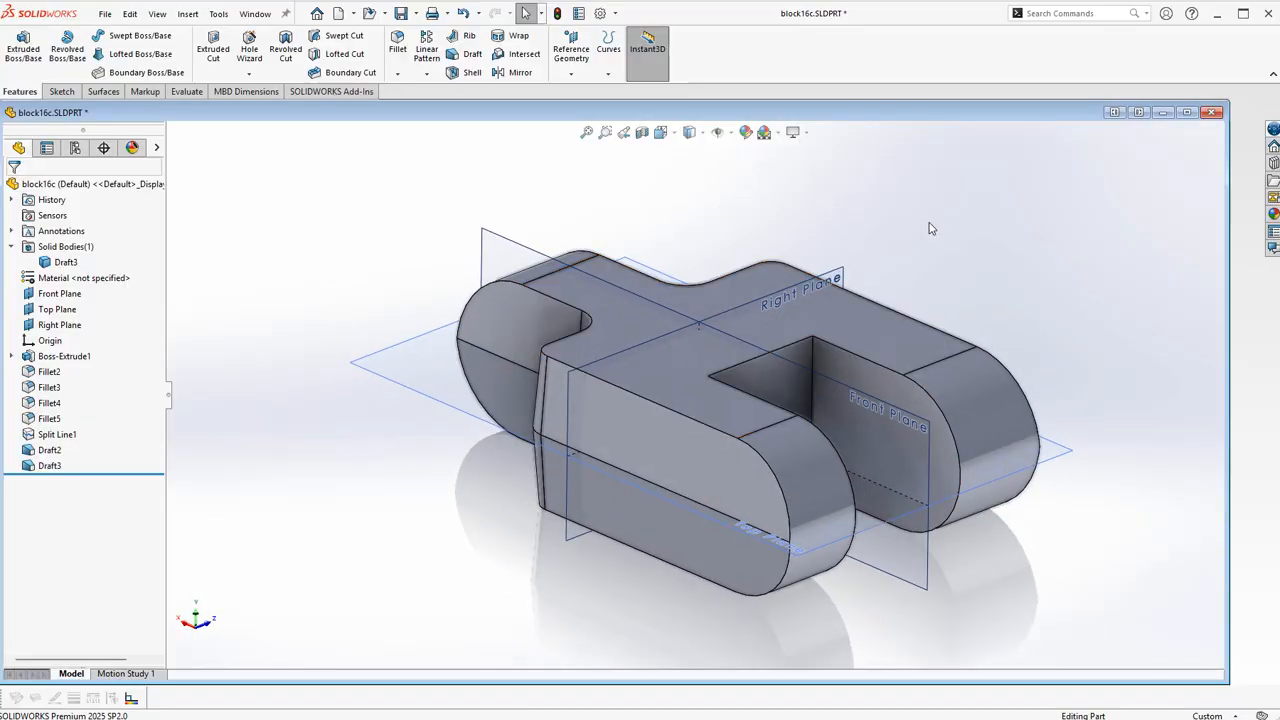
Step: Delete the second parting line draft from the part
{"action": "left_click", "coordinate": [48, 466]}
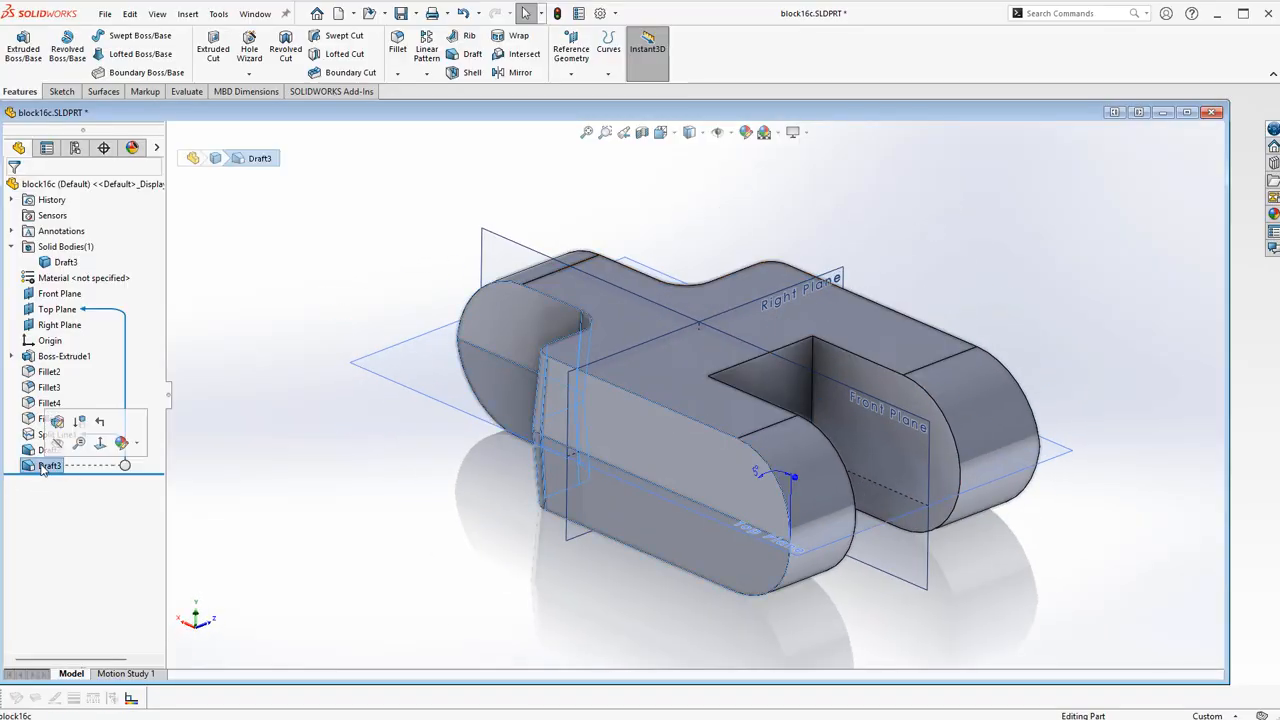
{"action": "key", "text": "Delete"}
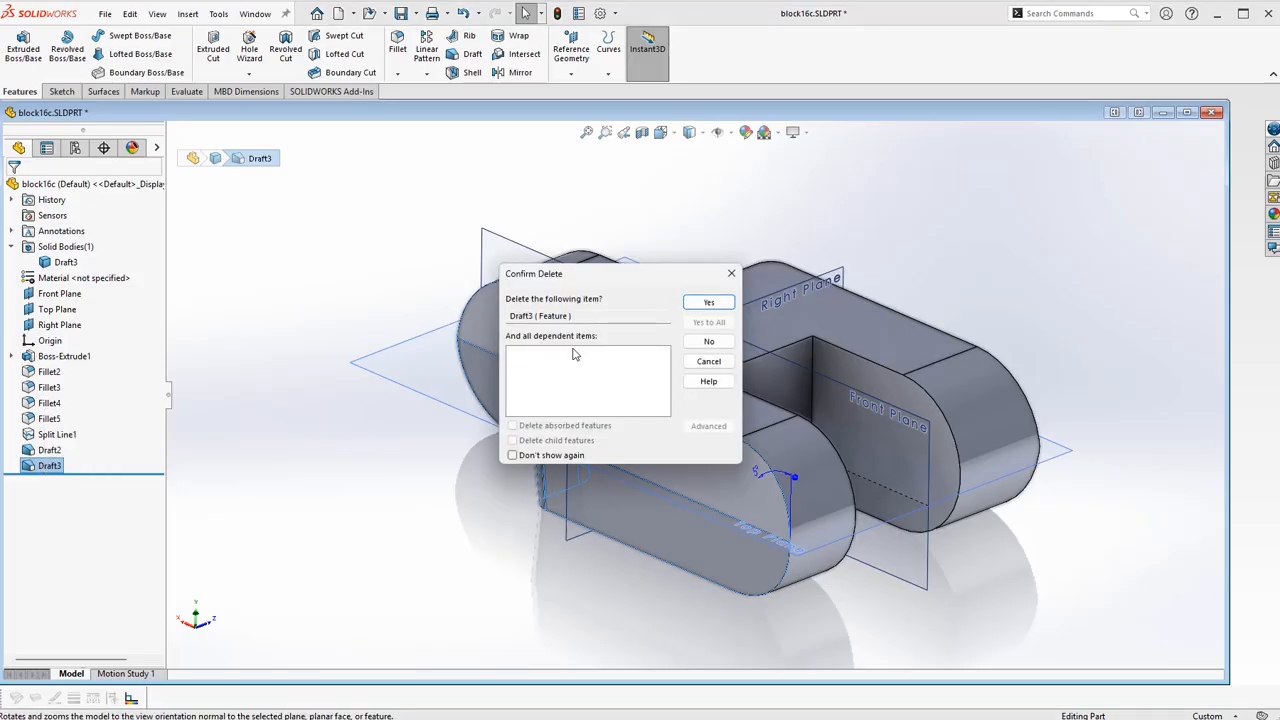
{"action": "left_click", "coordinate": [712, 301]}
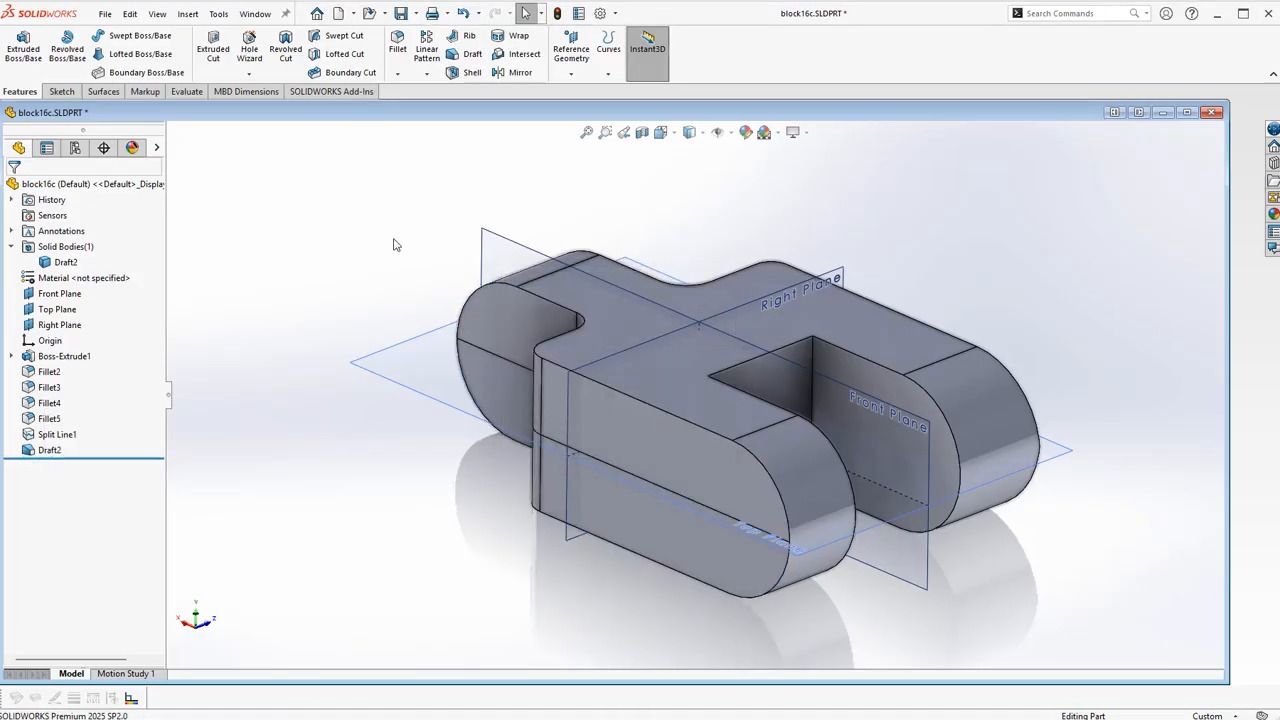
{"action": "middle_click_drag", "start_coordinate": [405, 248], "coordinate": [364, 258]}
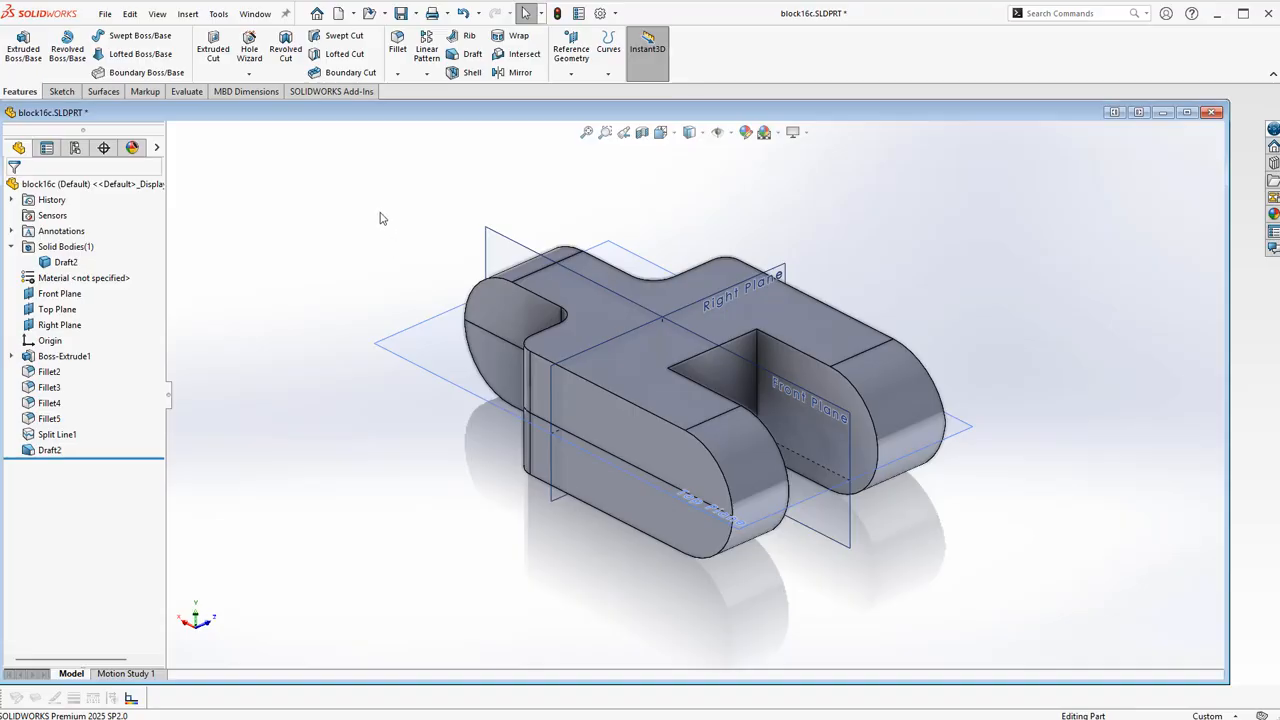
Step: Edit the split line to include the flat inner faces of the slot between the two fork arms
{"action": "left_click", "coordinate": [47, 453]}
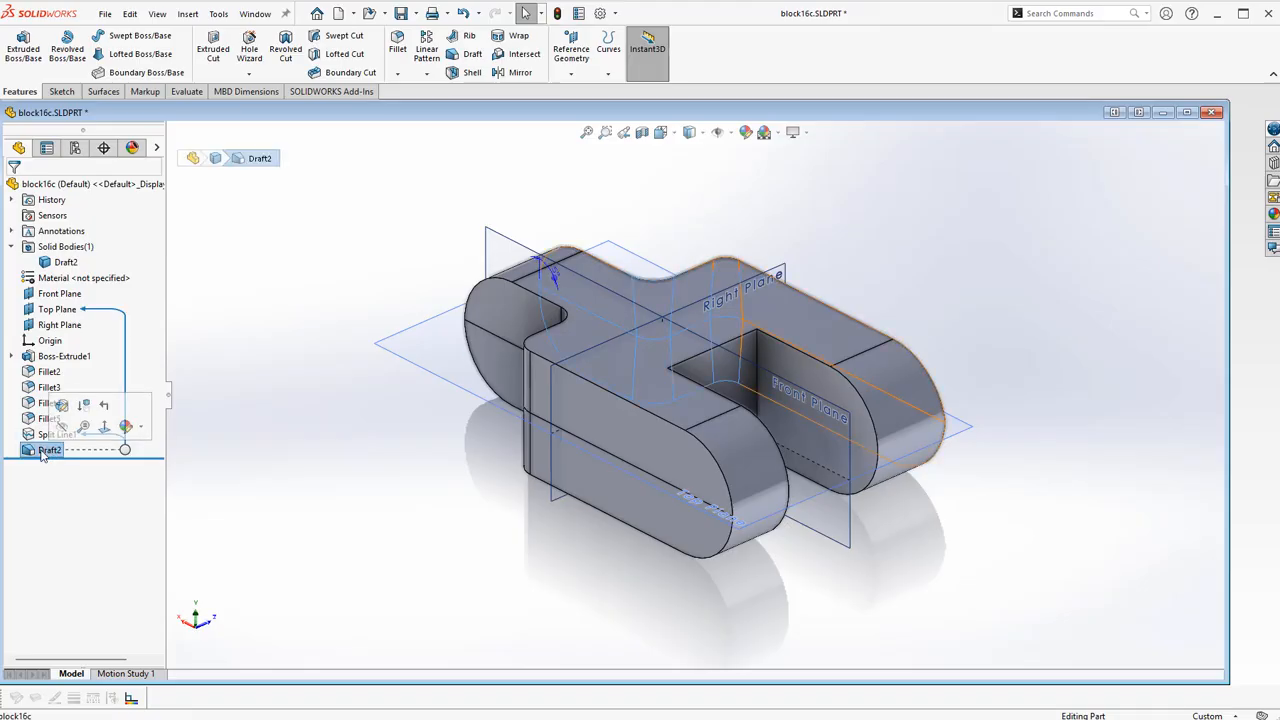
{"action": "left_click", "coordinate": [56, 436]}
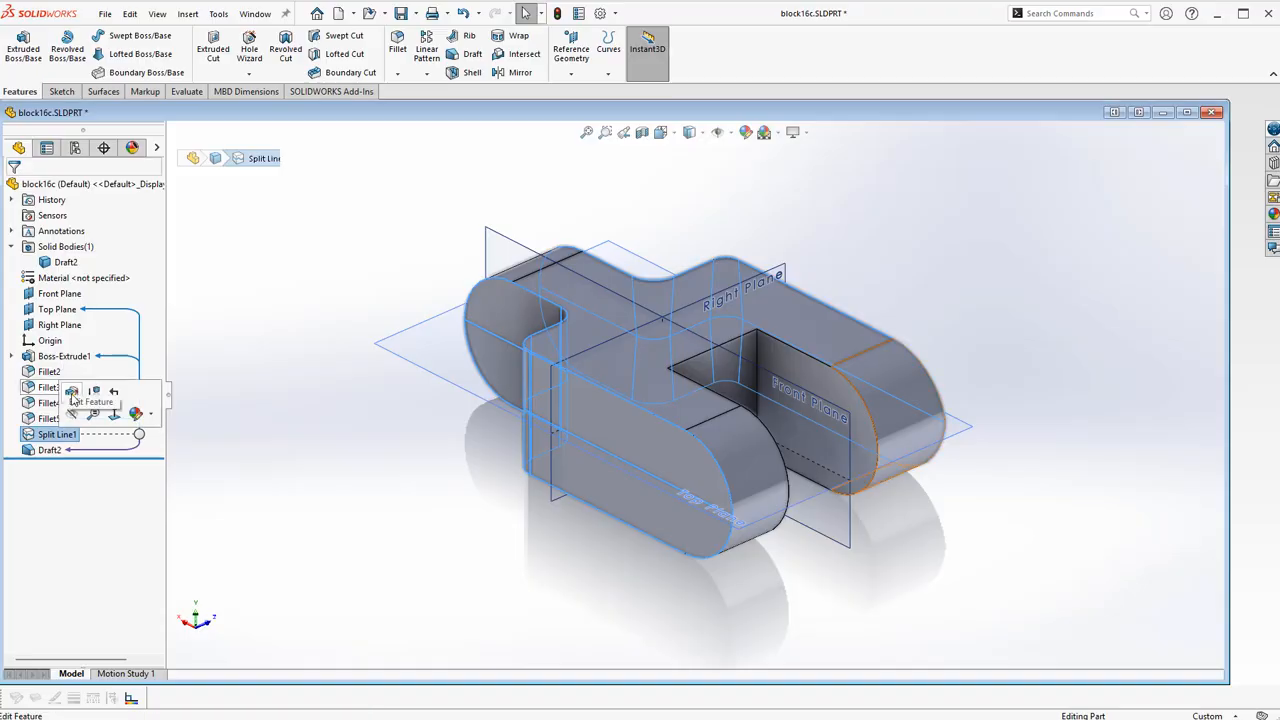
{"action": "left_click", "coordinate": [71, 392]}
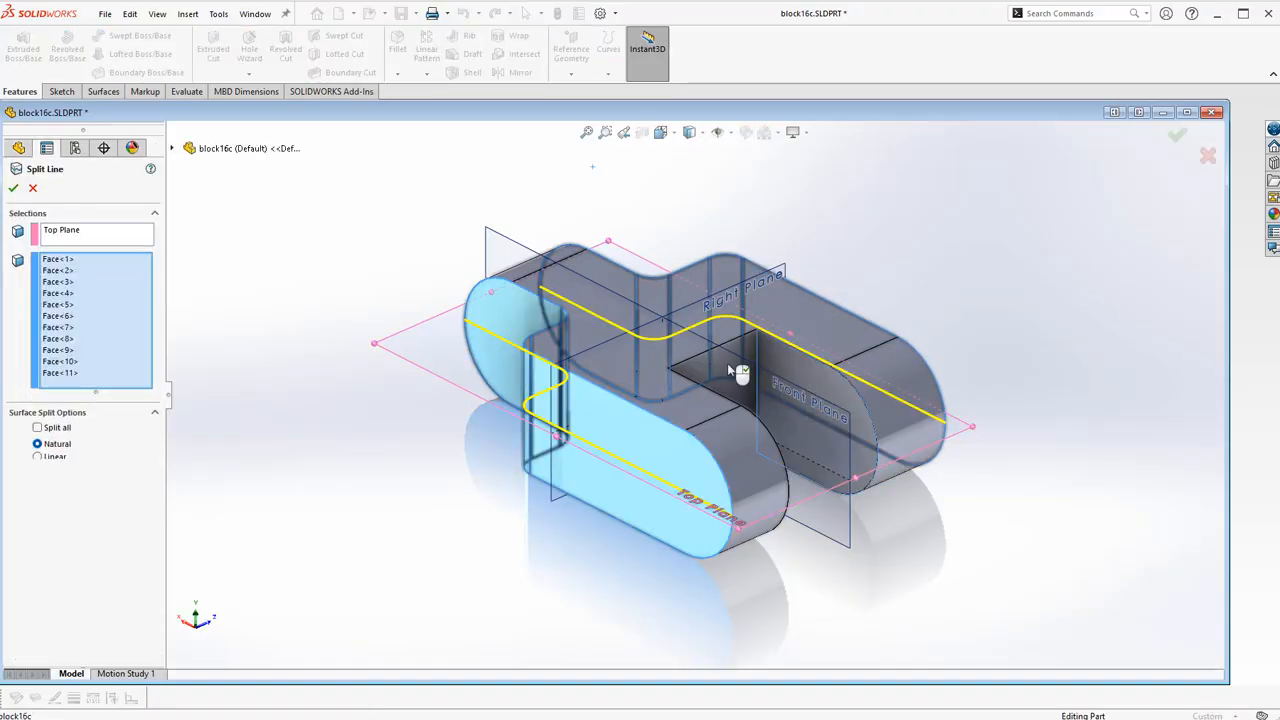
{"action": "left_click", "coordinate": [750, 370]}
{"action": "middle_click_drag", "start_coordinate": [750, 372], "coordinate": [688, 418]}
{"action": "left_click", "coordinate": [651, 533]}
{"action": "left_click", "coordinate": [13, 188]}
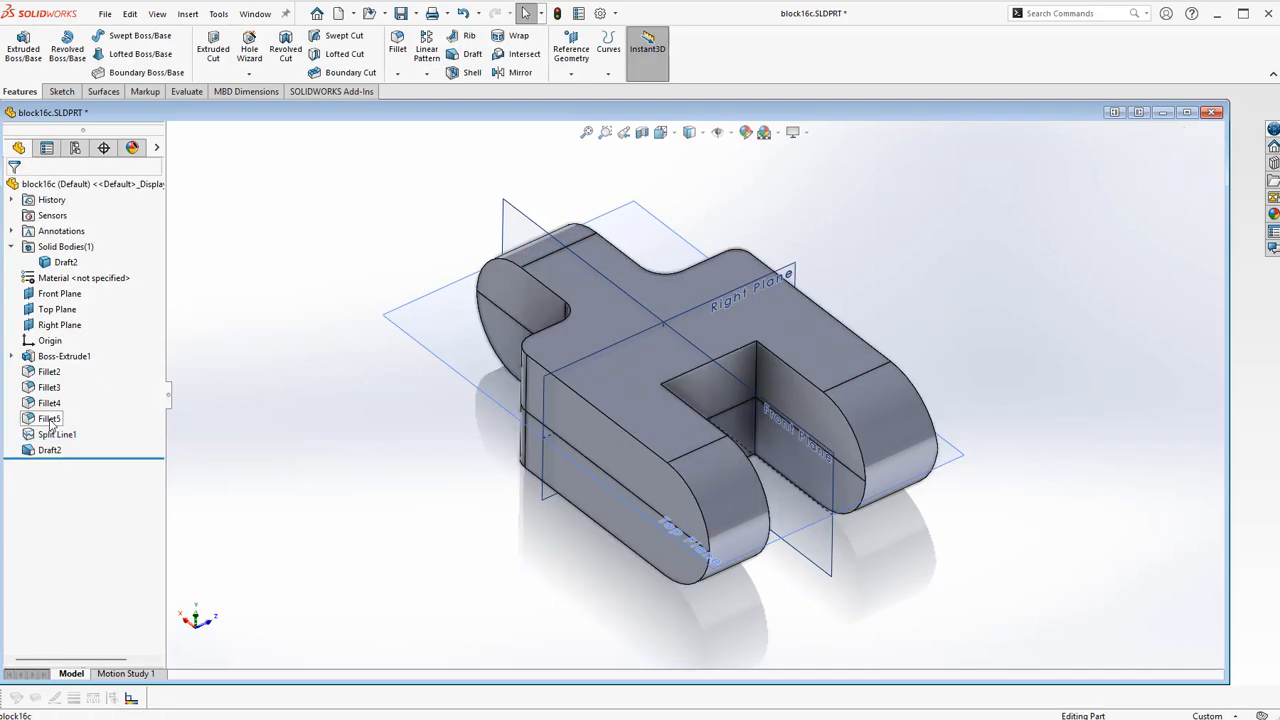
Step: Add the slot's two inside corner edges to the last 5 mm fillet
{"action": "left_click", "coordinate": [50, 420]}
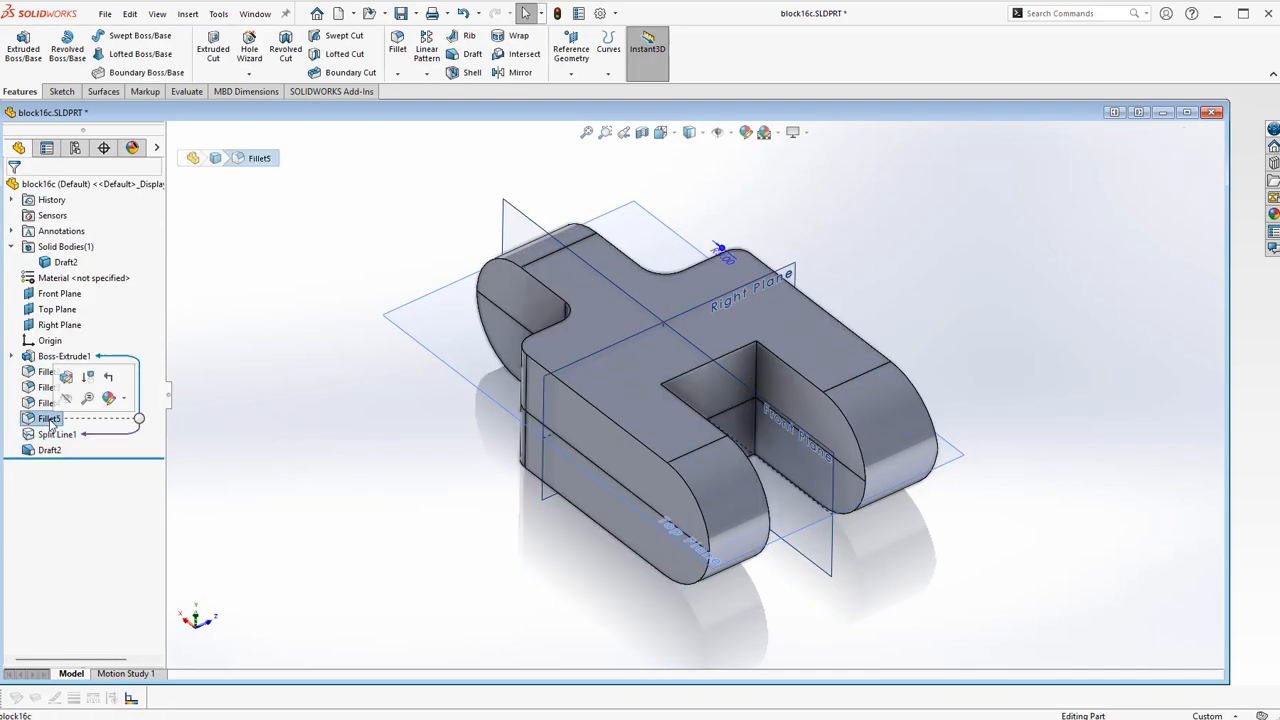
{"action": "left_click", "coordinate": [66, 376]}
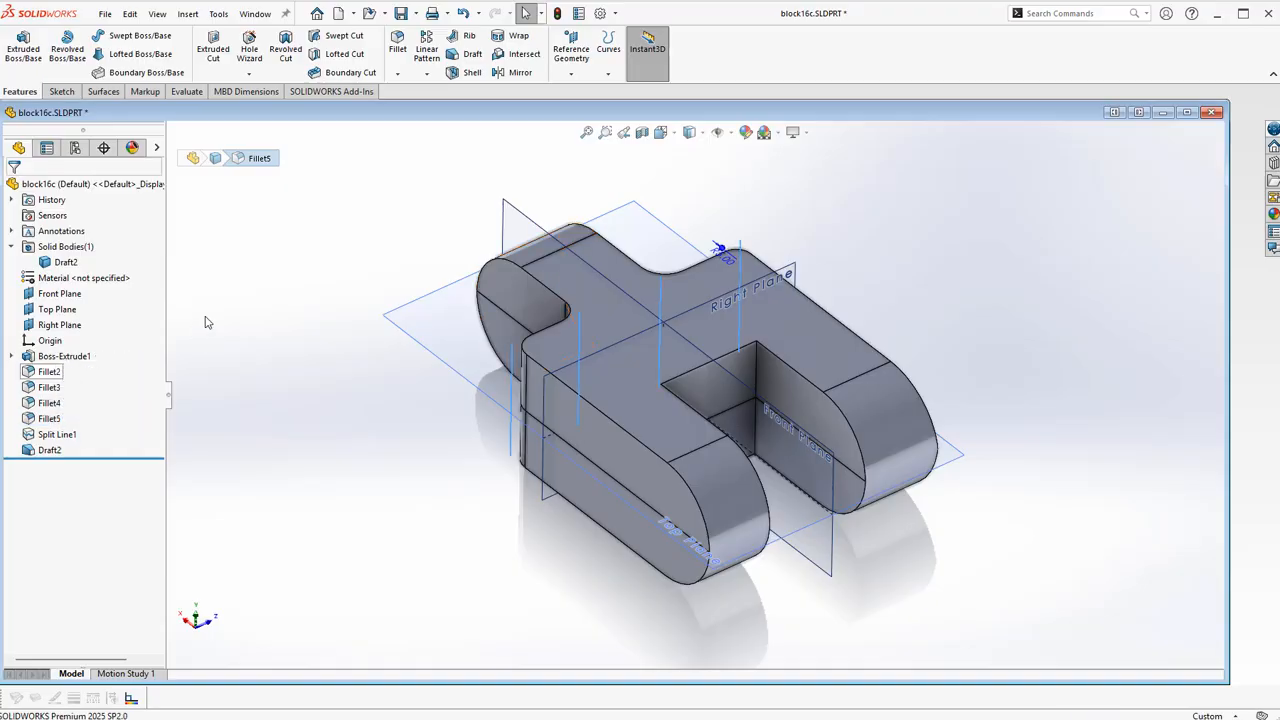
{"action": "left_click", "coordinate": [760, 395]}
{"action": "middle_click_drag", "start_coordinate": [760, 395], "coordinate": [664, 474]}
{"action": "left_click", "coordinate": [664, 474]}
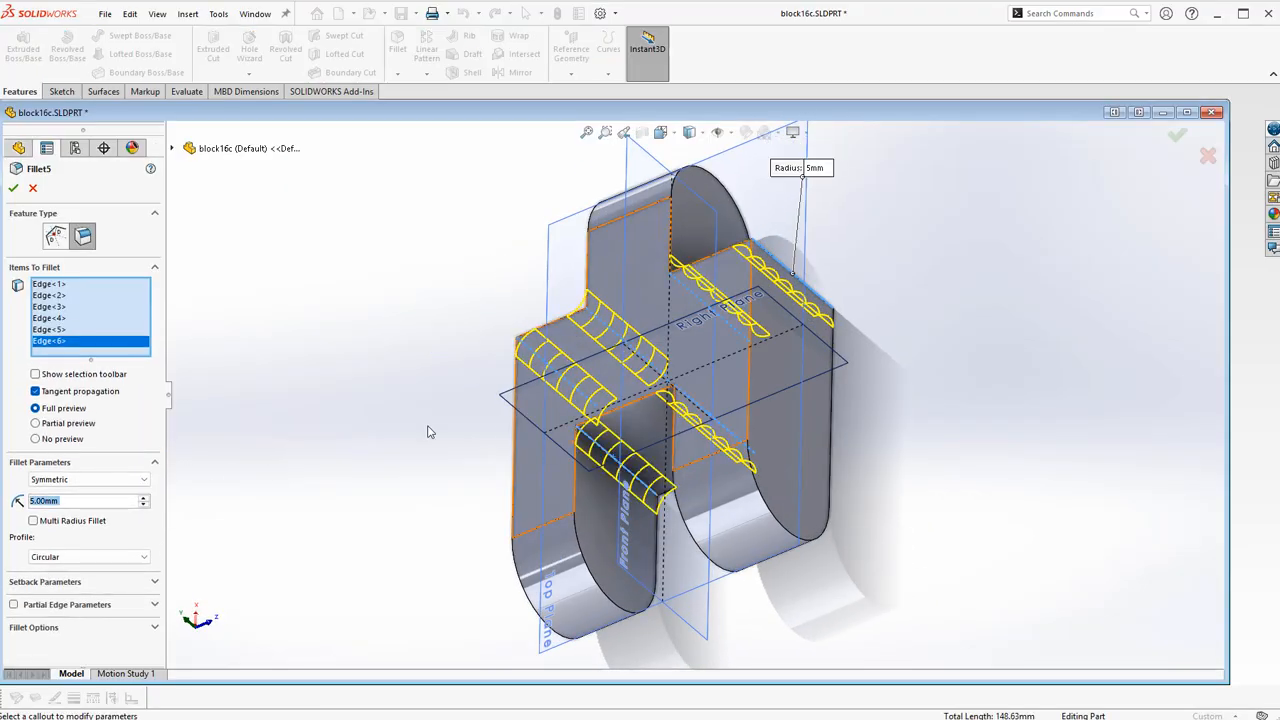
{"action": "middle_click_drag", "start_coordinate": [471, 351], "coordinate": [530, 311]}
{"action": "key", "text": "Escape"}
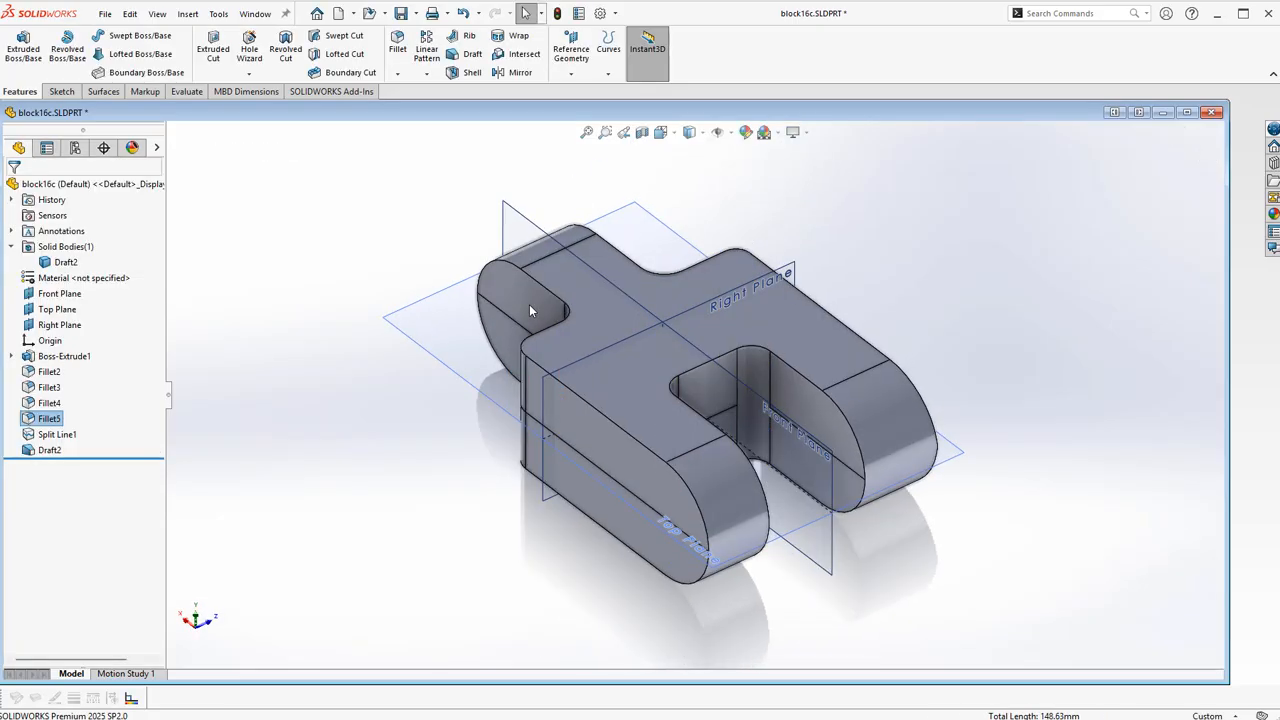
Step: Edit the split line to include the two rounded corner faces inside the slot
{"action": "mouse_move", "coordinate": [310, 415]}
{"action": "middle_mouse_down"}
{"action": "mouse_move", "coordinate": [303, 346]}
{"action": "mouse_move", "coordinate": [314, 395]}
{"action": "middle_mouse_up"}
{"action": "scroll", "coordinate": [730, 415], "scroll_direction": "down", "scroll_amount": 5}
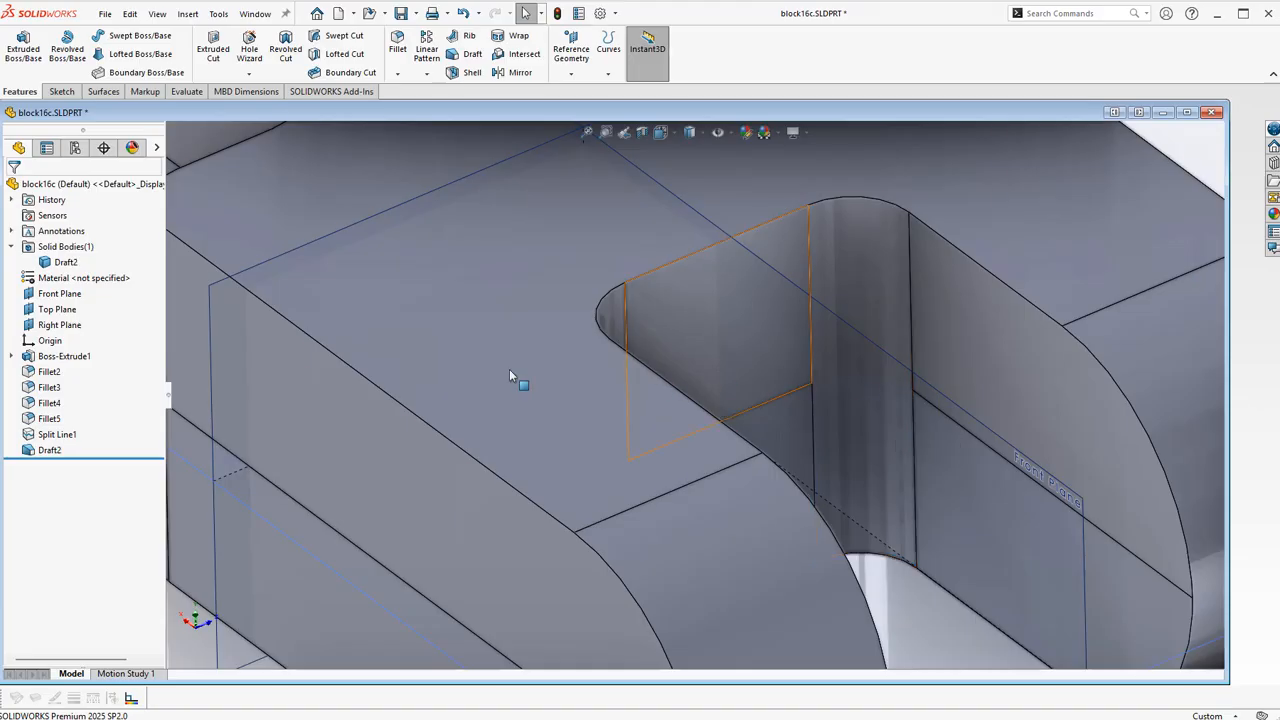
{"action": "left_click", "coordinate": [40, 450]}
{"action": "left_click", "coordinate": [29, 436]}
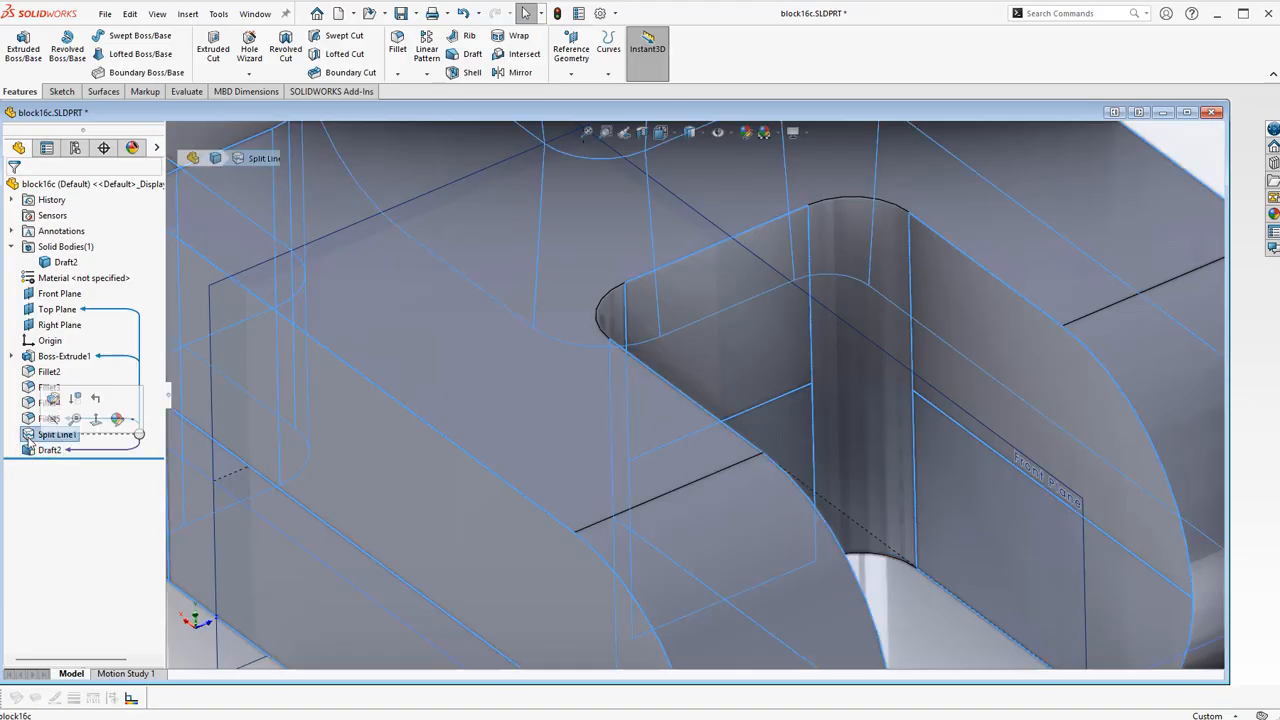
{"action": "left_click", "coordinate": [51, 398]}
{"action": "left_click", "coordinate": [851, 358]}
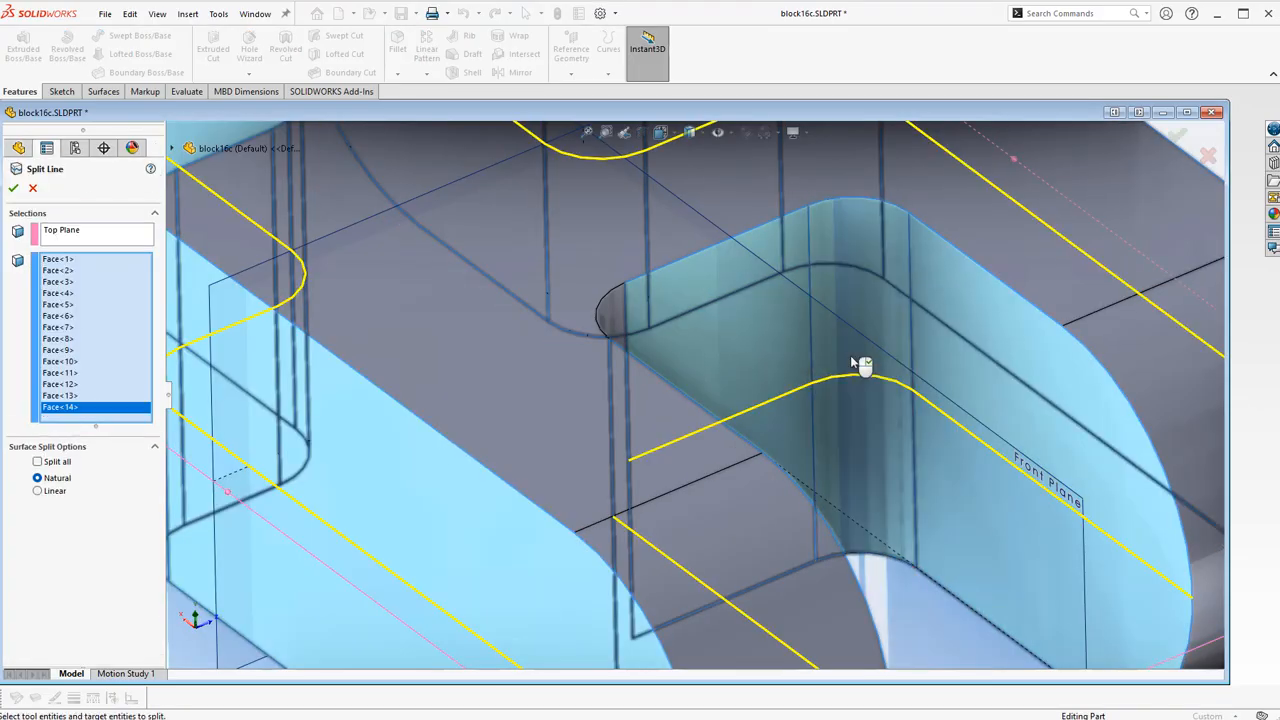
{"action": "scroll", "coordinate": [851, 358], "scroll_direction": "up", "scroll_amount": 5}
{"action": "middle_click_drag", "start_coordinate": [851, 358], "coordinate": [1043, 115]}
{"action": "left_click", "coordinate": [590, 458]}
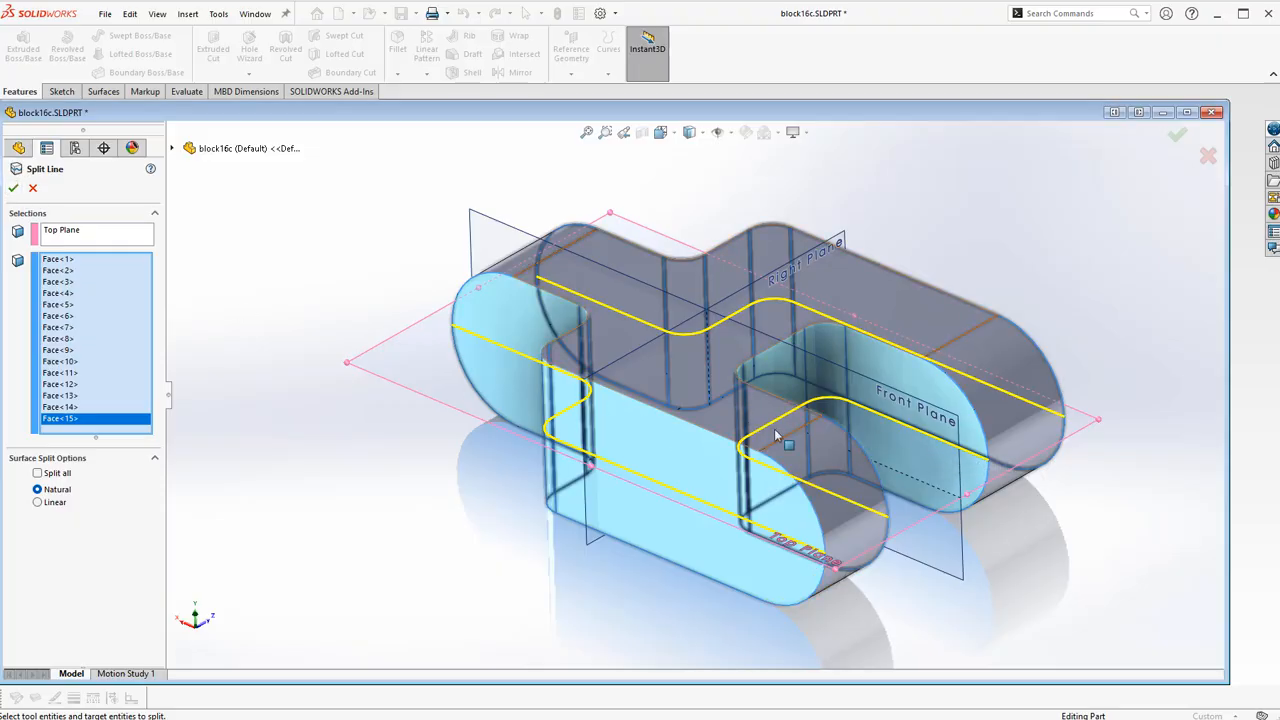
{"action": "left_click", "coordinate": [13, 188]}
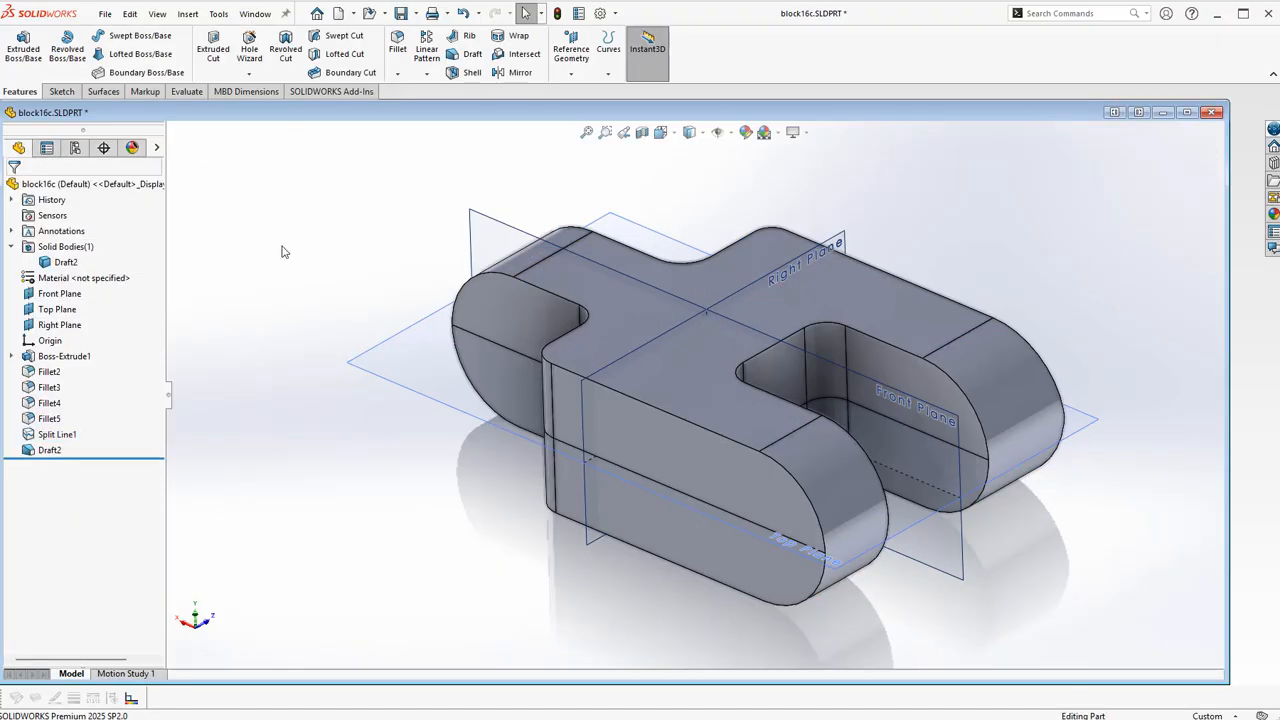
{"action": "left_click", "coordinate": [60, 435]}
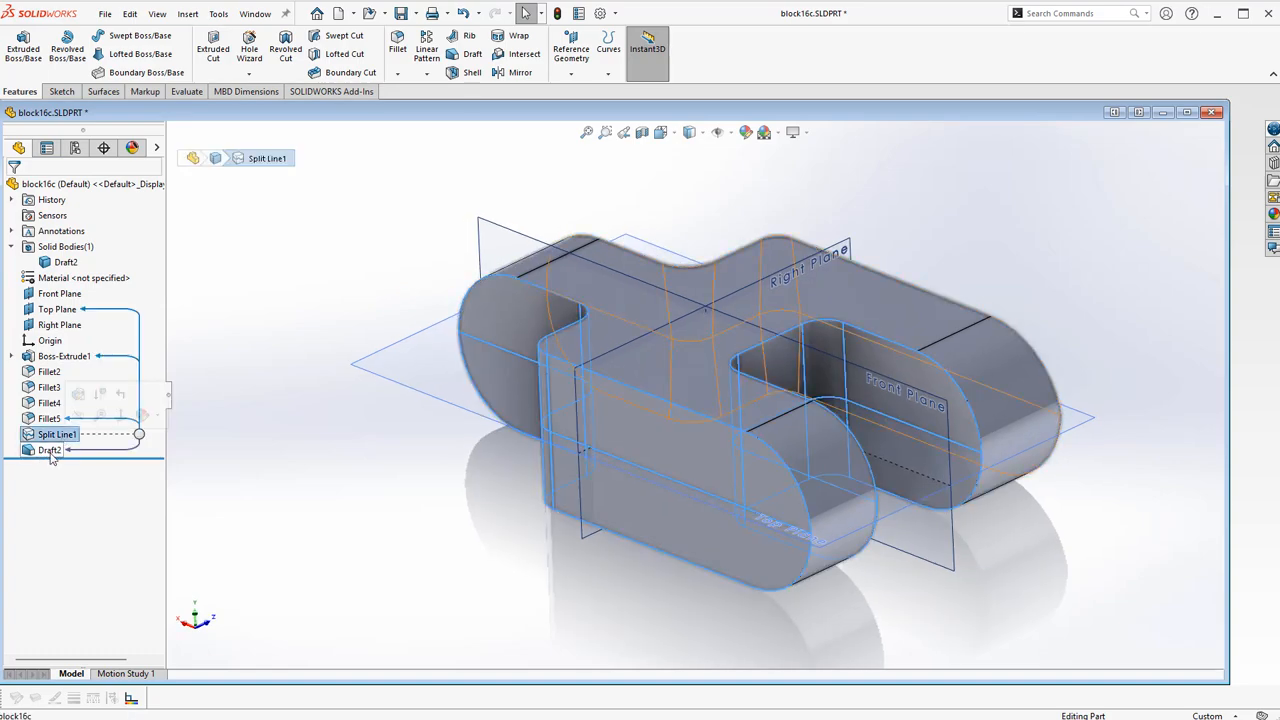
{"action": "left_click", "coordinate": [50, 454]}
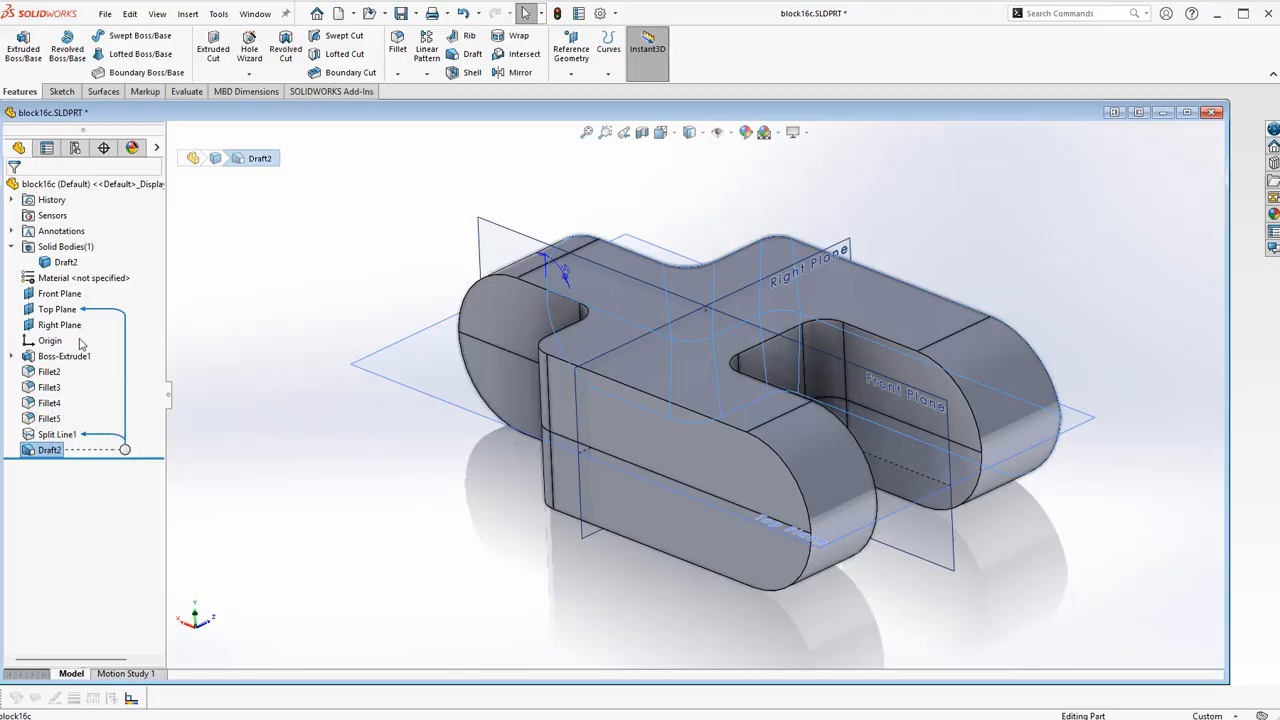
{"action": "right_click", "coordinate": [48, 450]}
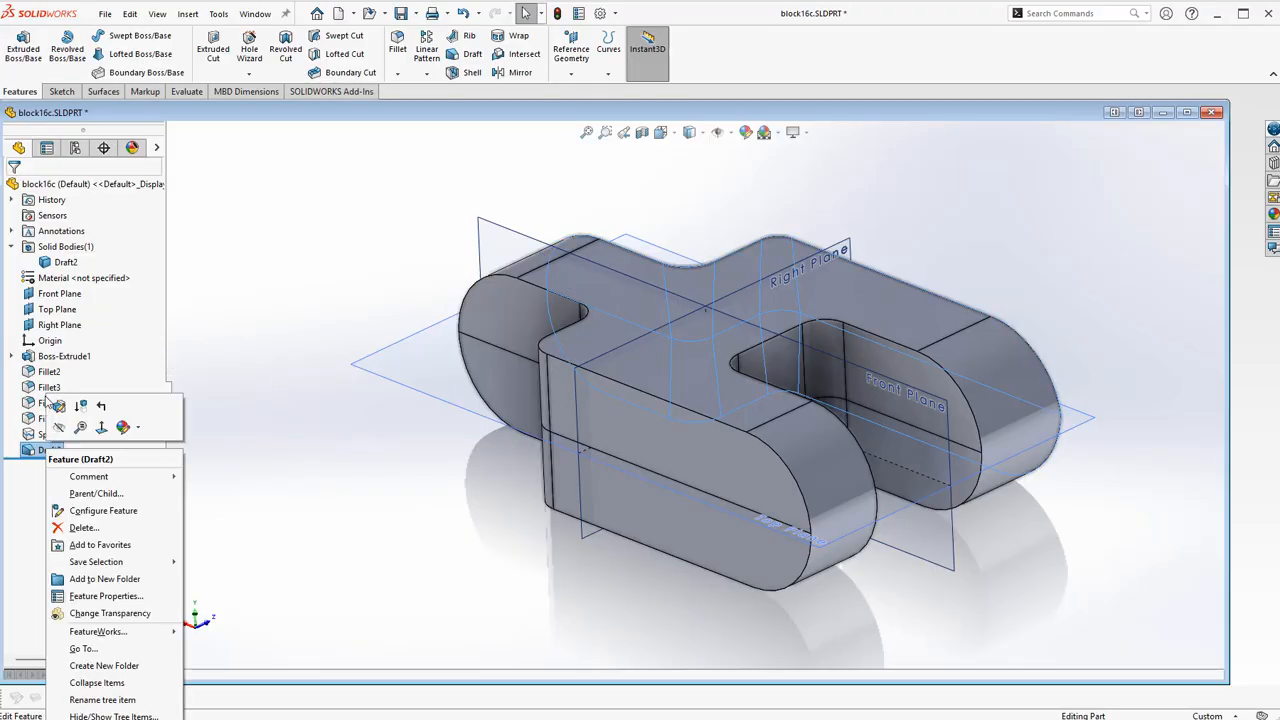
{"action": "left_click", "coordinate": [55, 405]}
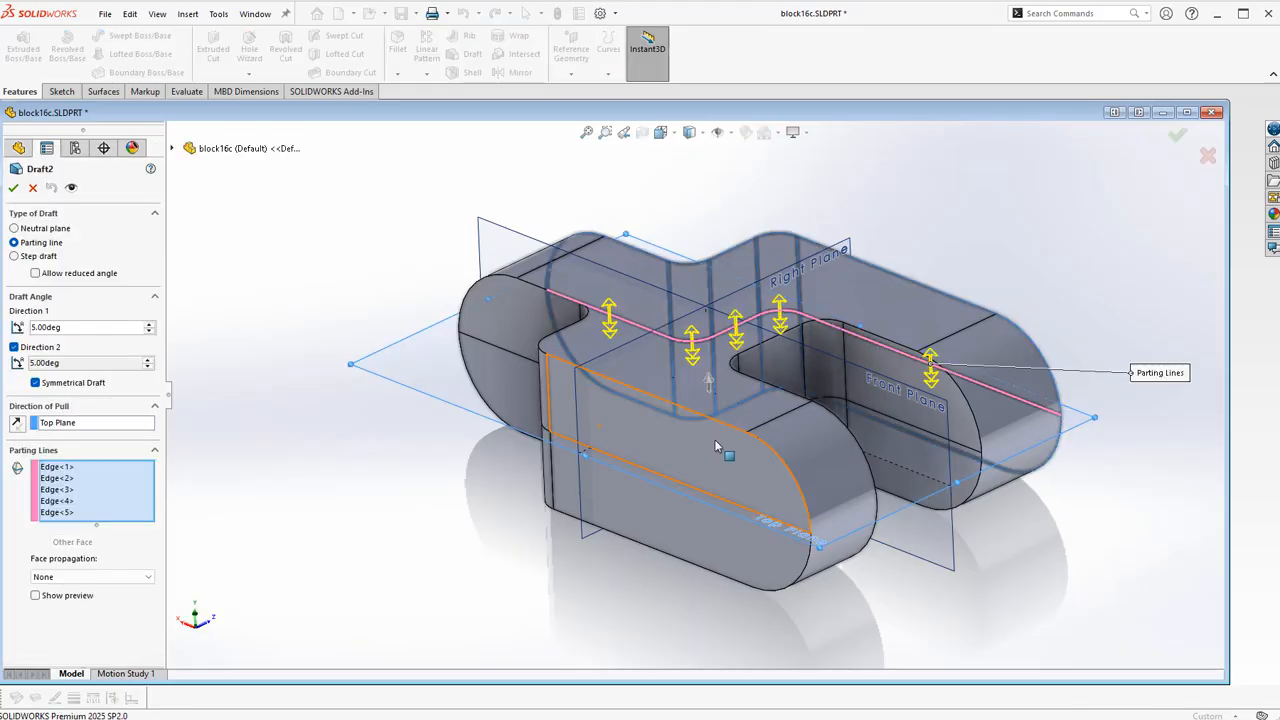
{"action": "left_click", "coordinate": [1208, 157]}
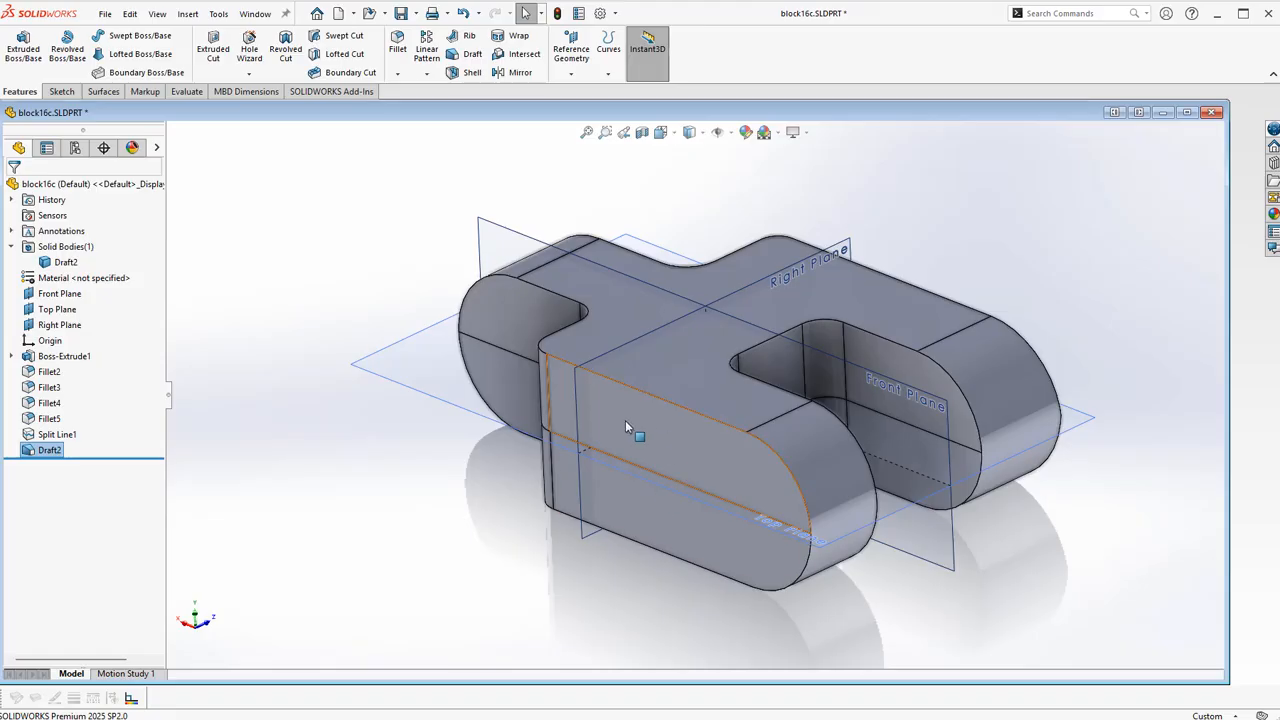
Step: Edit the parting line draft to include the tangent split-line edges inside the slot and along the remaining outer side
{"action": "right_click", "coordinate": [55, 450]}
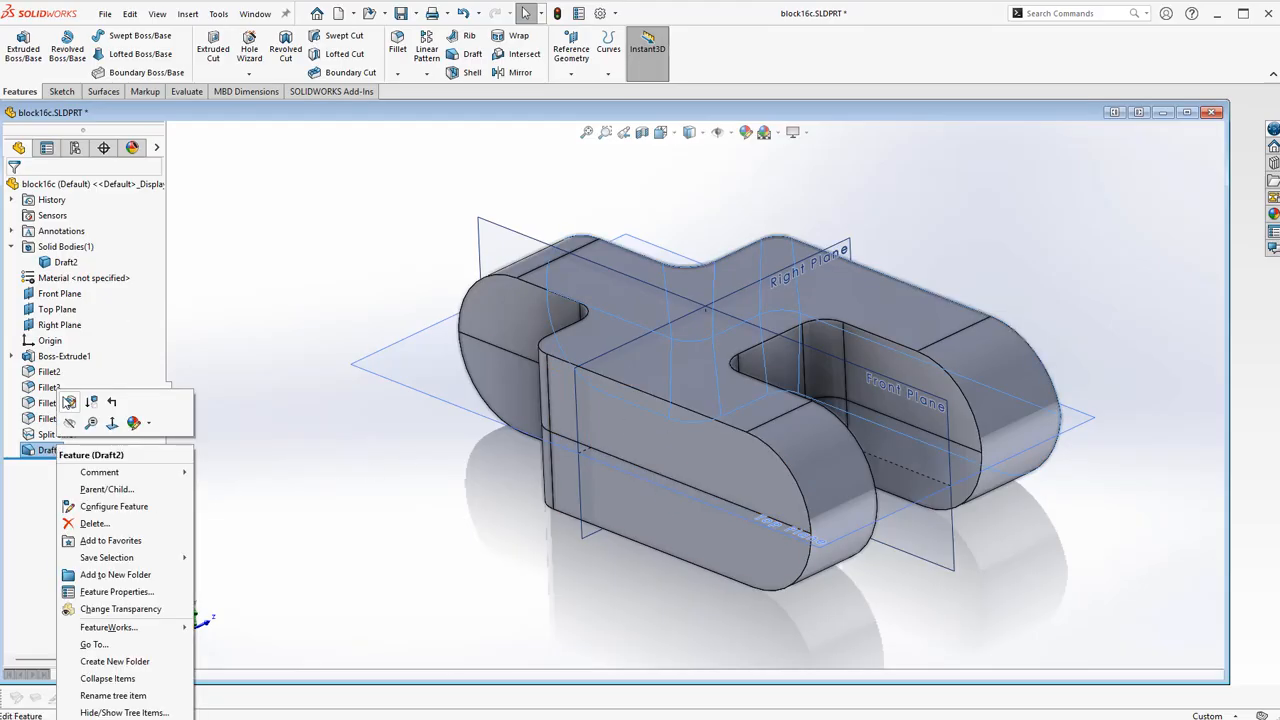
{"action": "left_click", "coordinate": [68, 403]}
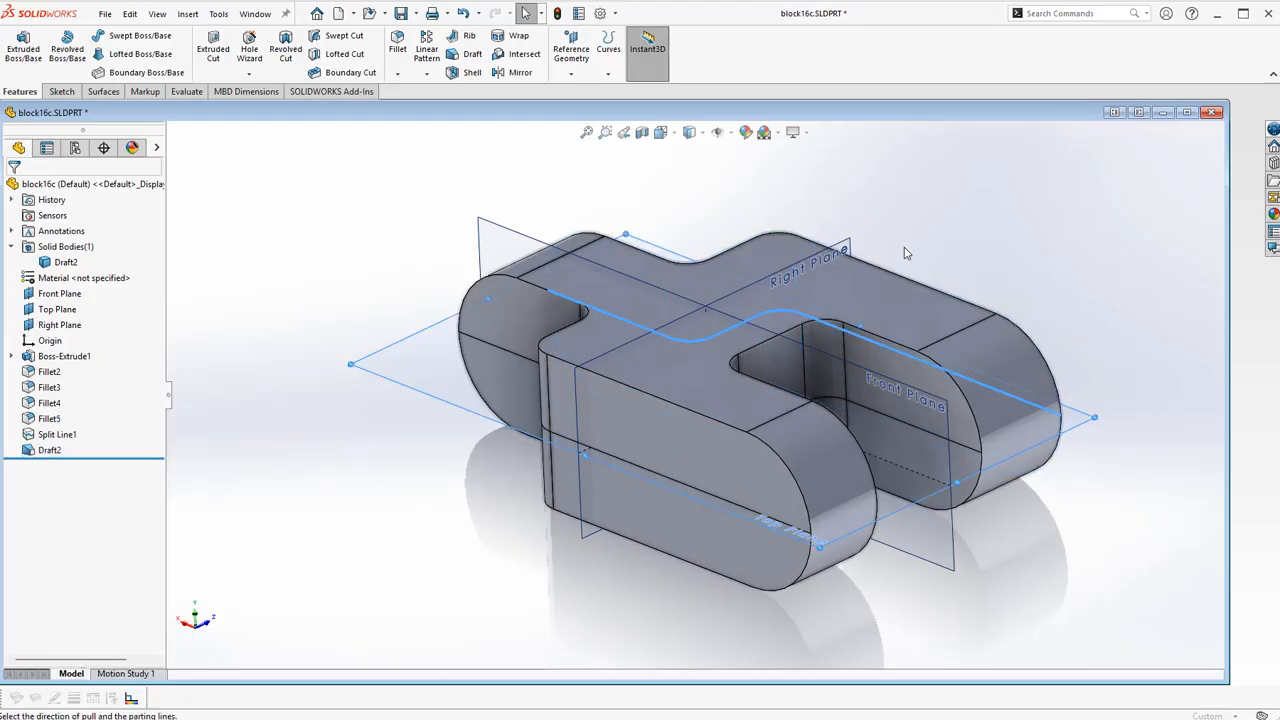
{"action": "right_click", "coordinate": [931, 437]}
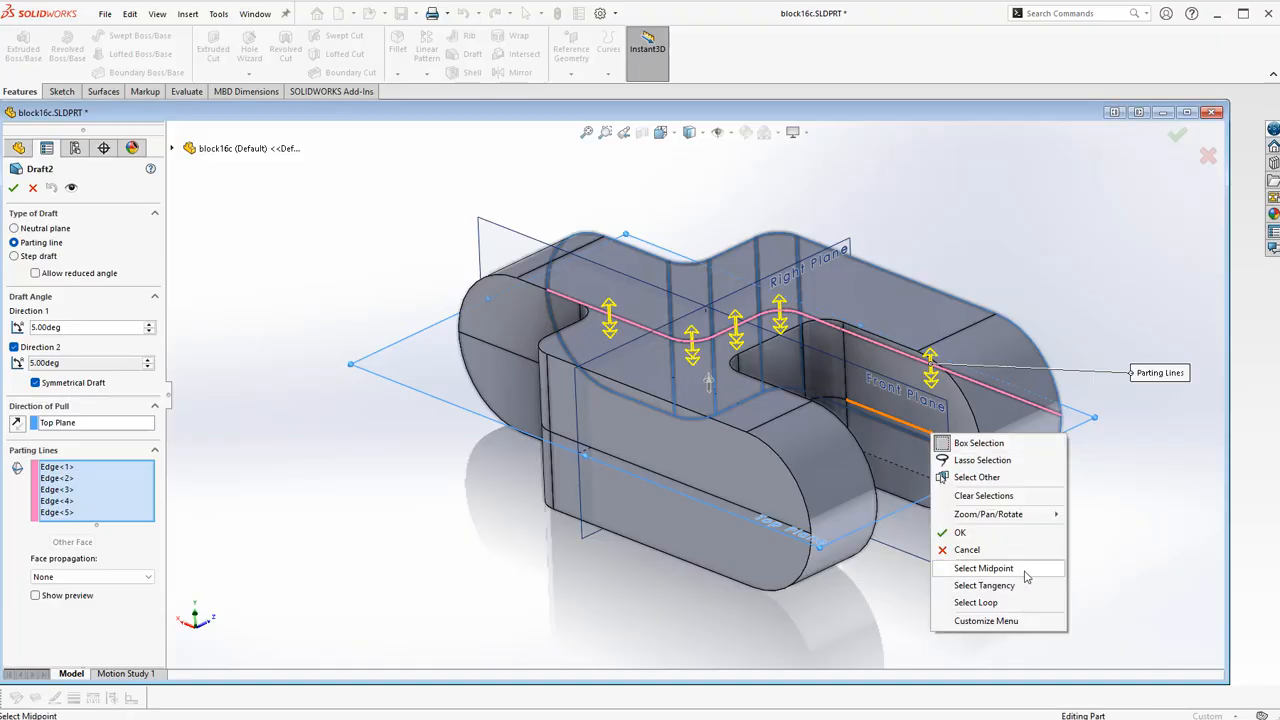
{"action": "left_click", "coordinate": [1010, 586]}
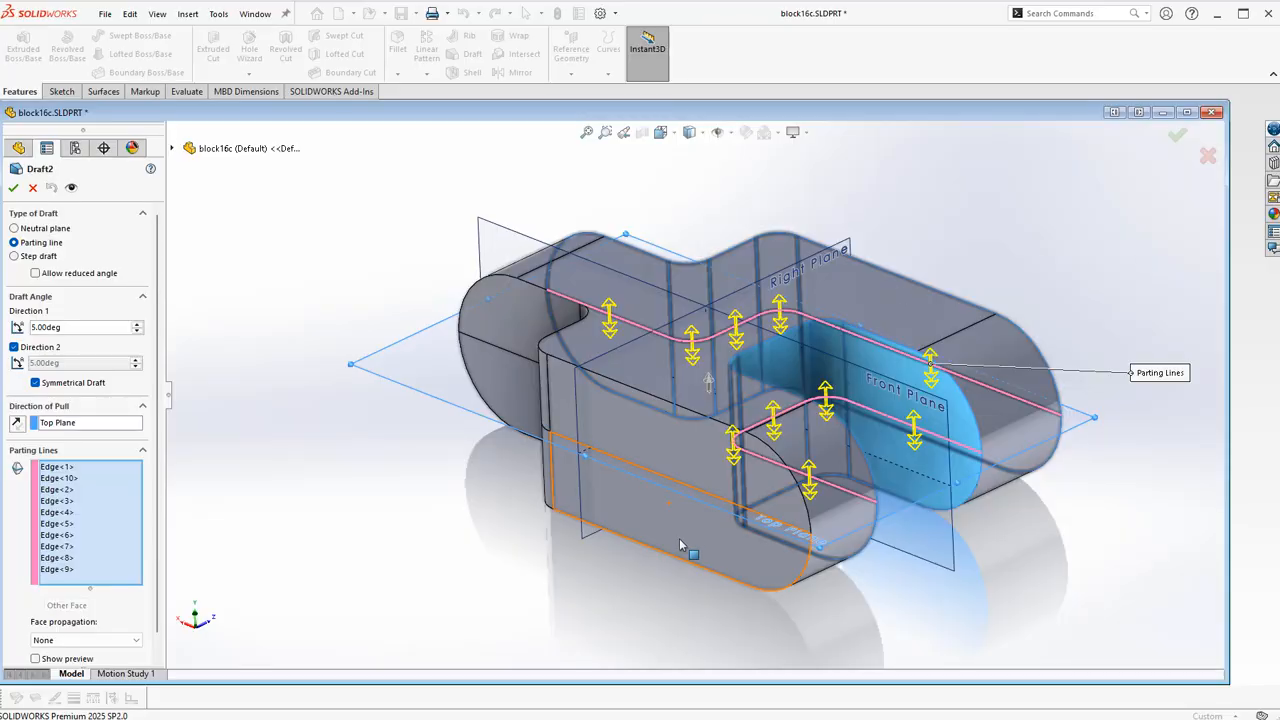
{"action": "right_click", "coordinate": [705, 494]}
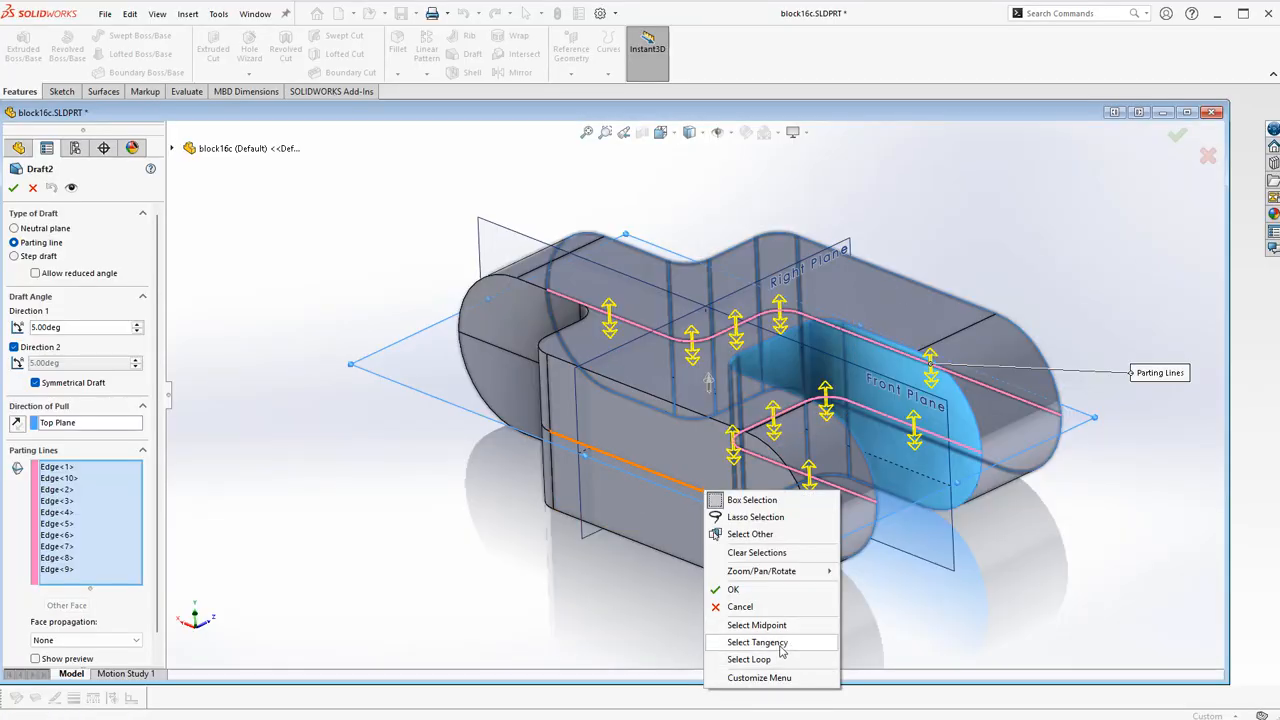
{"action": "left_click", "coordinate": [750, 660]}
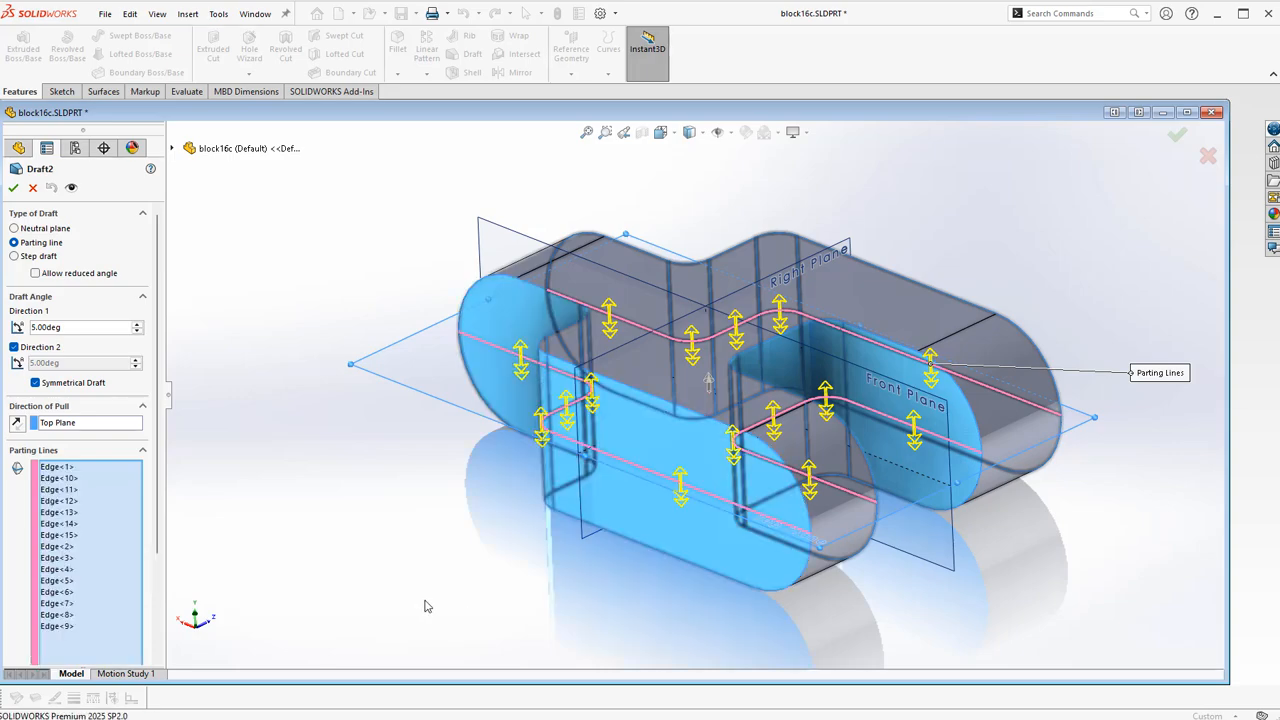
{"action": "key", "text": "Return"}
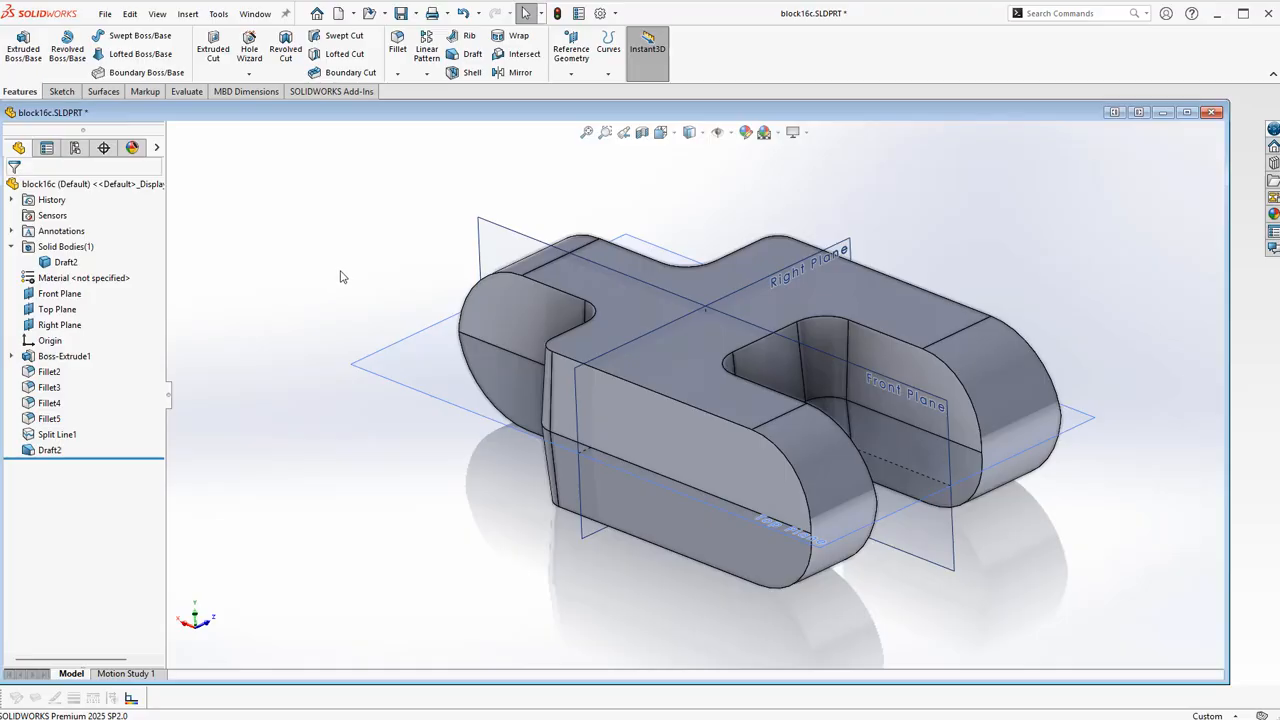
{"action": "mouse_move", "coordinate": [343, 277]}
{"action": "middle_mouse_down"}
{"action": "mouse_move", "coordinate": [345, 474]}
{"action": "mouse_move", "coordinate": [345, 268]}
{"action": "middle_mouse_up"}
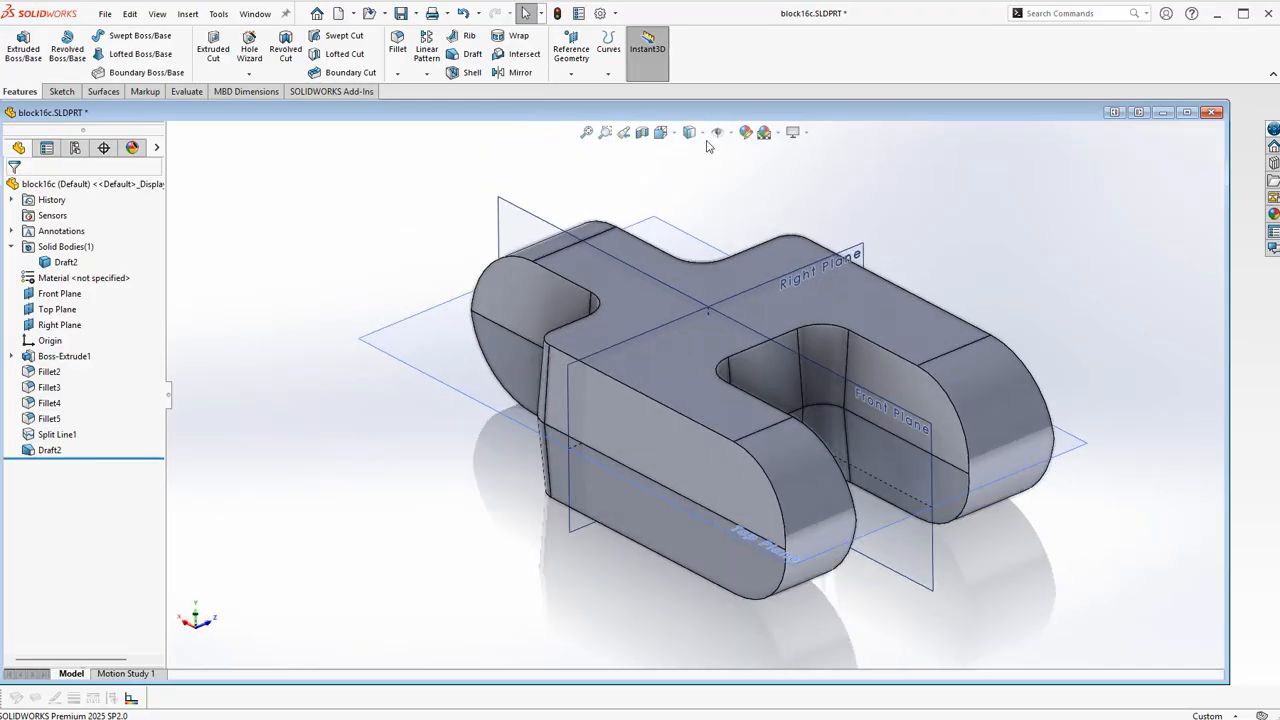
Step: Switch to the Assem1 assembly without rebuilding it and examine the rounded tongue end of the free end link
{"action": "left_click", "coordinate": [255, 14]}
{"action": "left_click", "coordinate": [300, 199]}
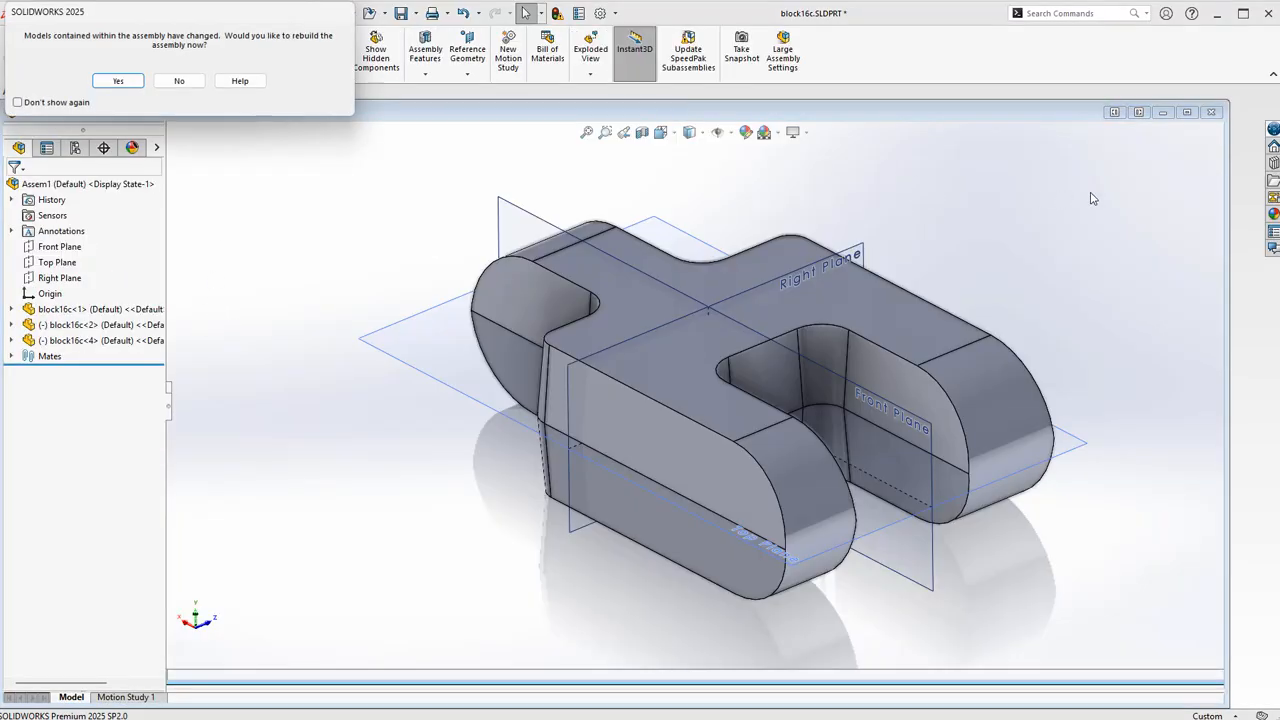
{"action": "left_click", "coordinate": [179, 81]}
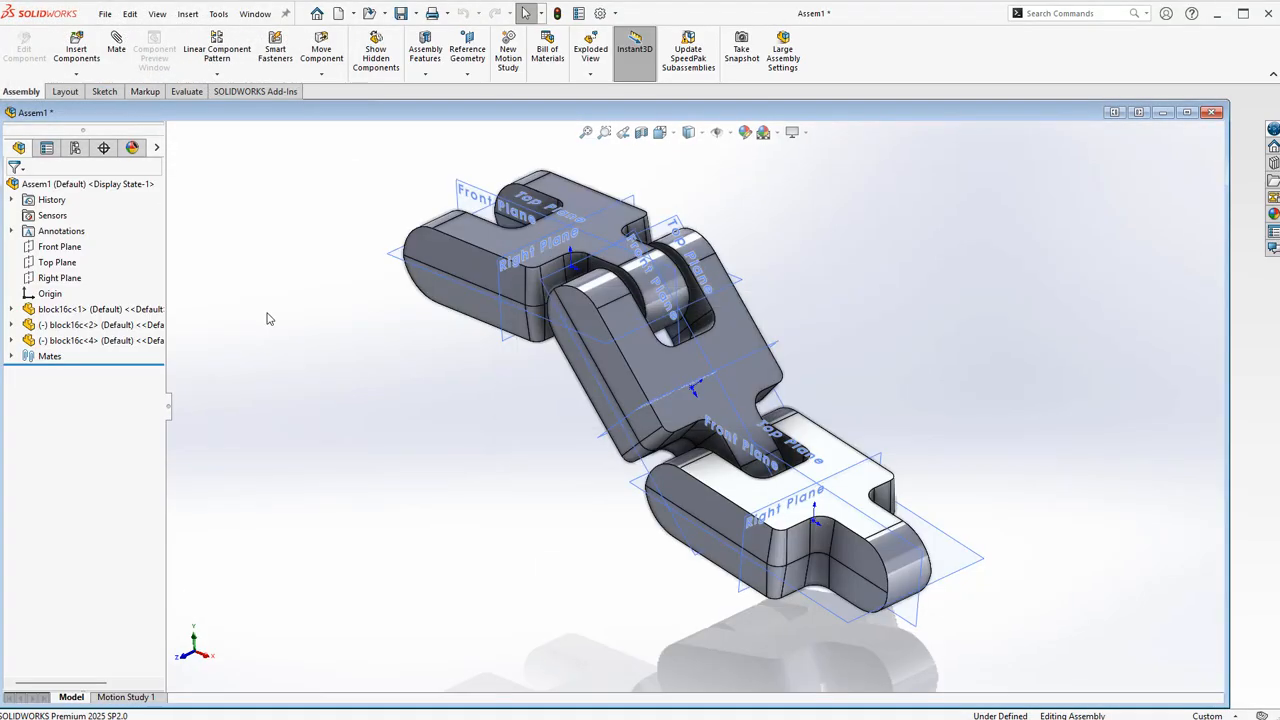
{"action": "middle_click_drag", "start_coordinate": [894, 466], "coordinate": [986, 288]}
{"action": "scroll", "coordinate": [866, 524], "scroll_direction": "down", "scroll_amount": 5}
{"action": "left_click", "coordinate": [866, 524]}
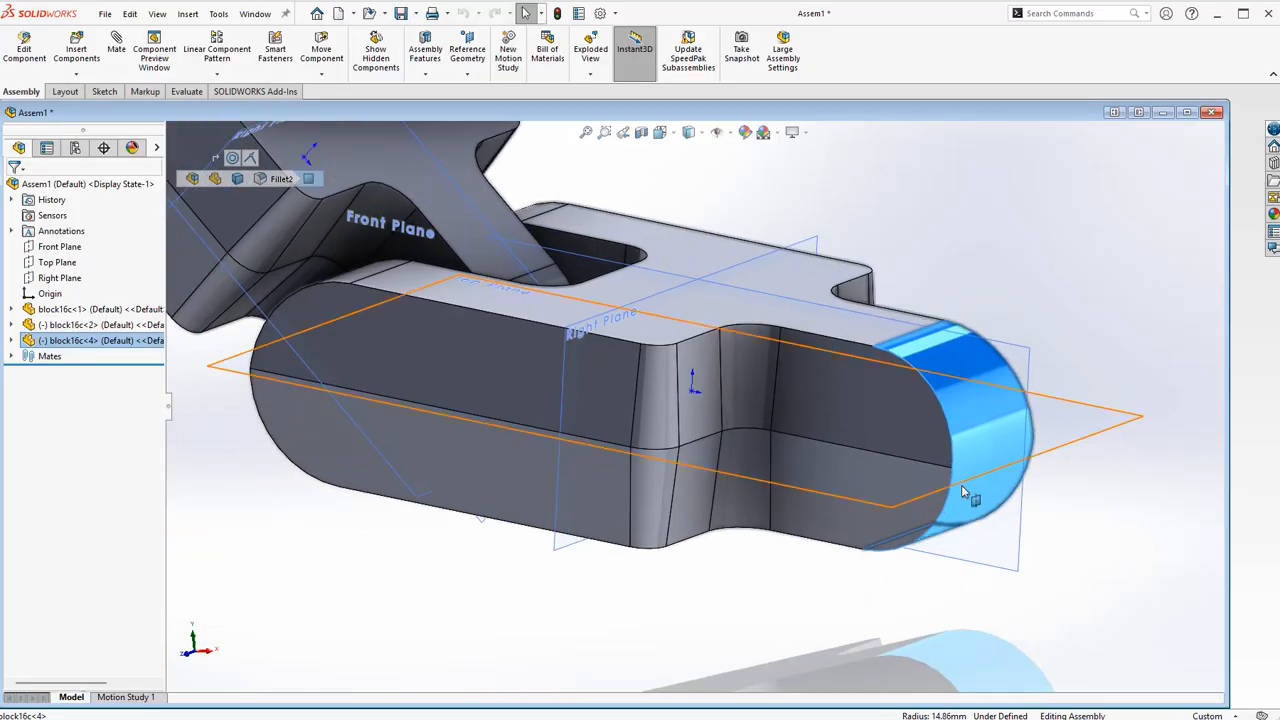
{"action": "left_click", "coordinate": [1023, 247]}
{"action": "middle_click_drag", "start_coordinate": [1020, 241], "coordinate": [1085, 307]}
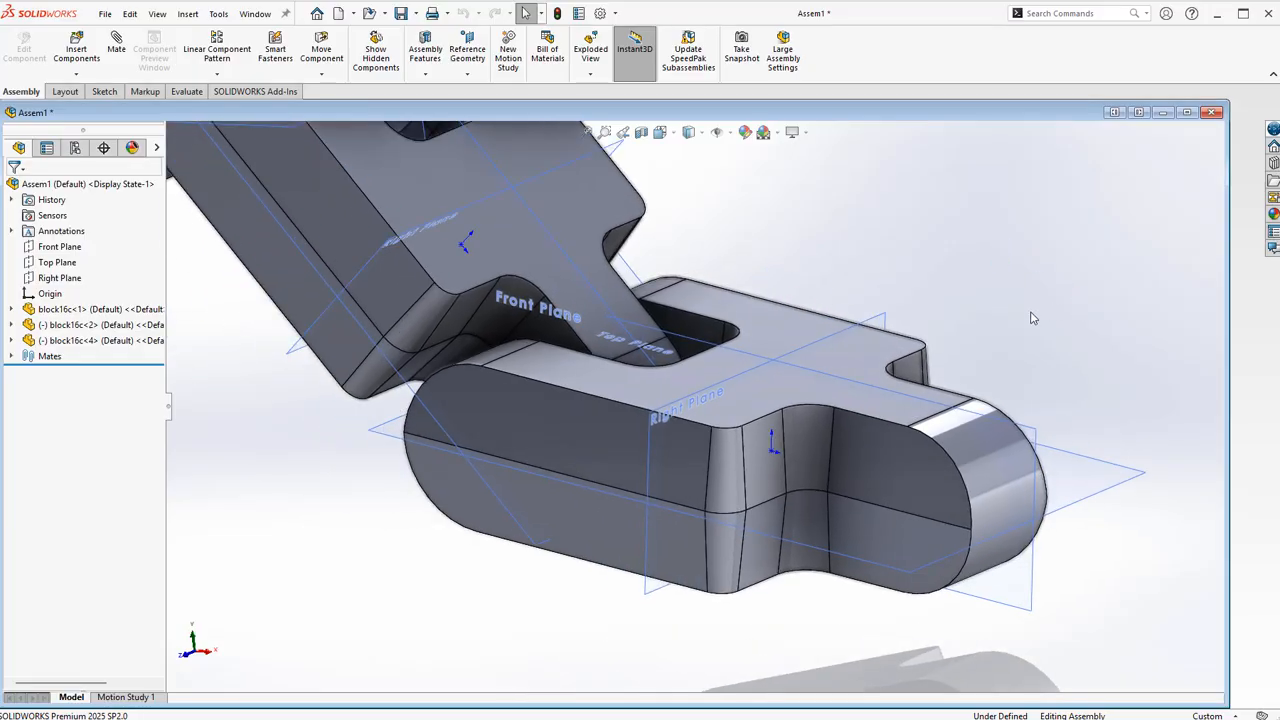
Step: Open the block16c part from the end link in the assembly and roll its history back to before the split line
{"action": "left_click", "coordinate": [95, 340]}
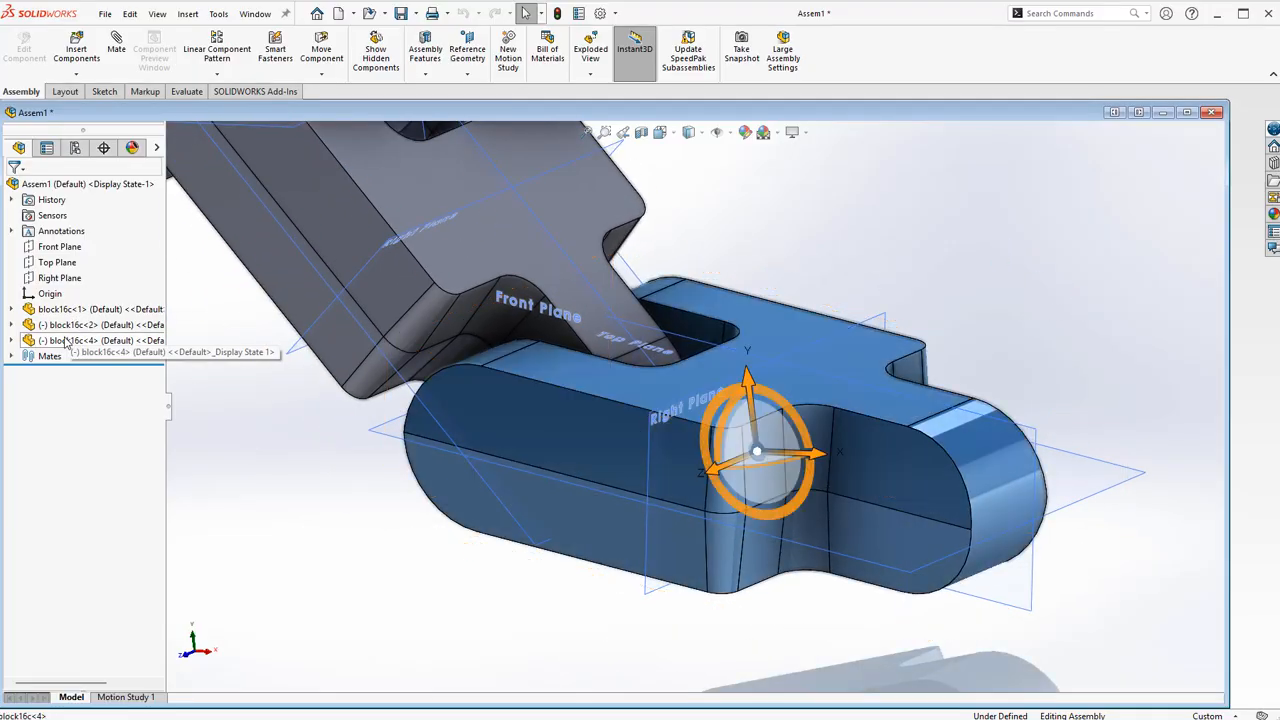
{"action": "left_click", "coordinate": [82, 296]}
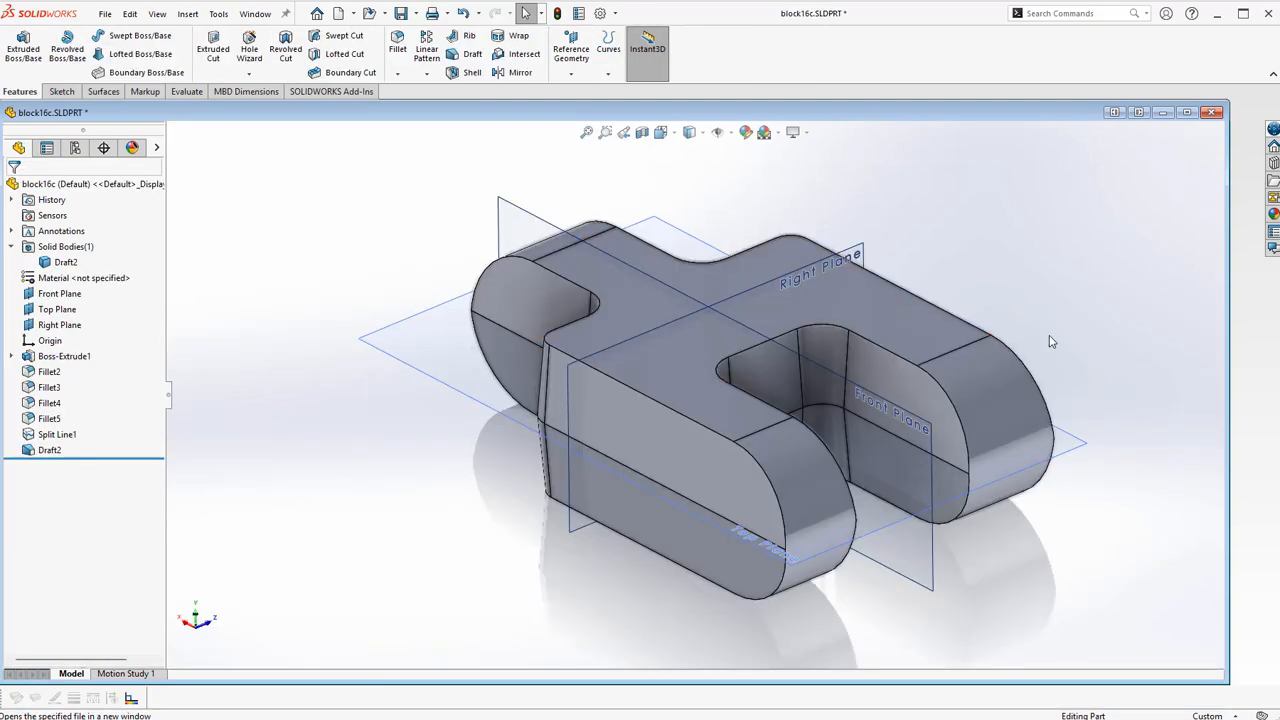
{"action": "left_click_drag", "start_coordinate": [84, 458], "coordinate": [86, 424]}
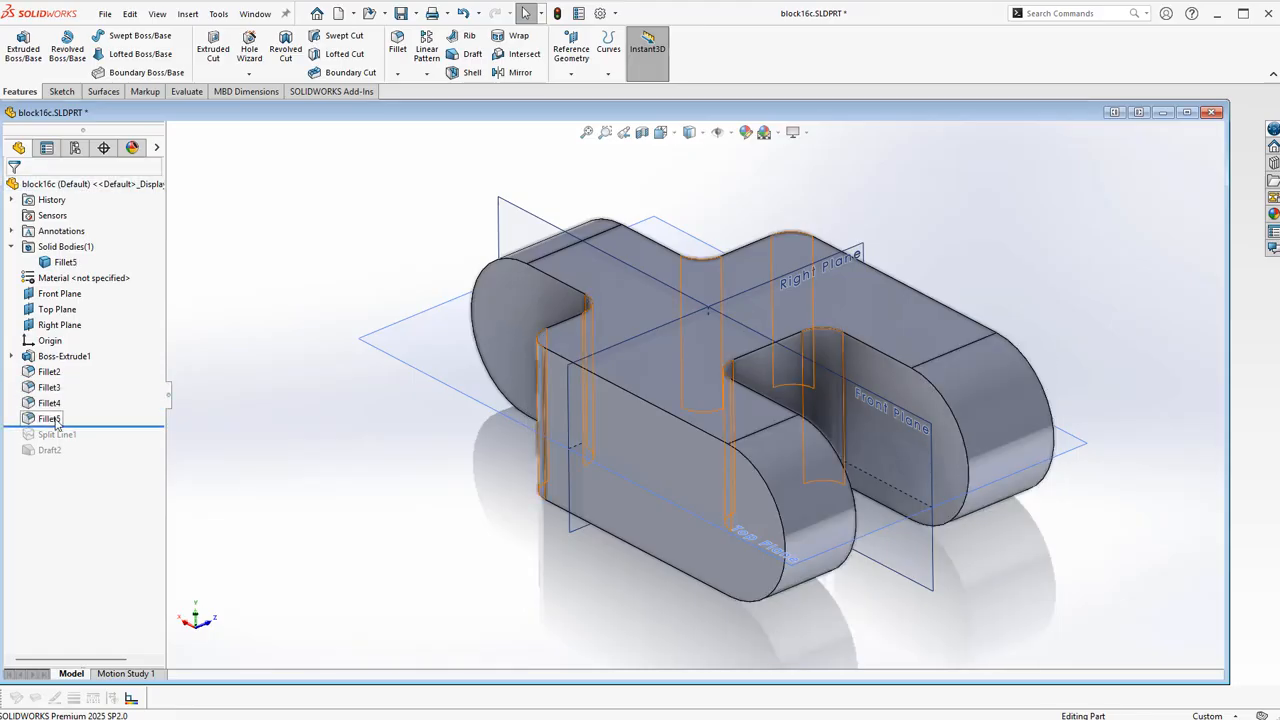
Step: Examine the link's fillets and the side and center face sets of the full round fillet on the tongue end
{"action": "left_click_drag", "start_coordinate": [76, 379], "coordinate": [138, 422]}
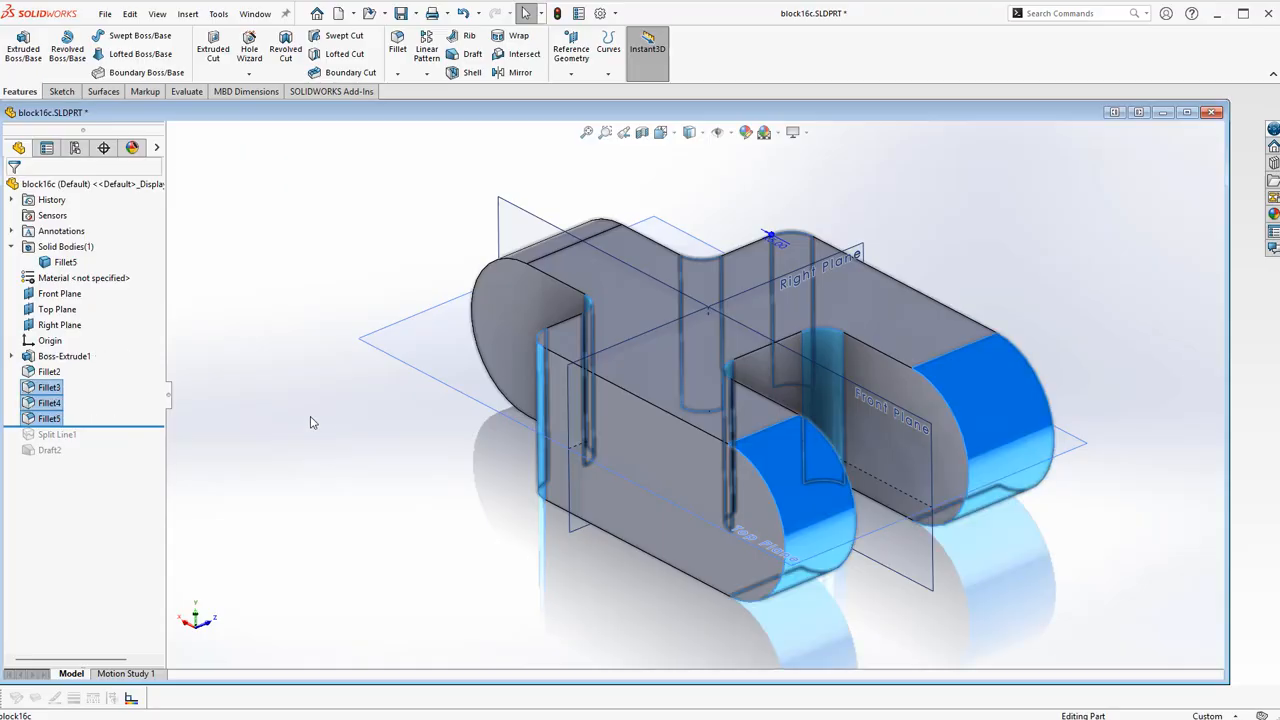
{"action": "left_click", "coordinate": [238, 362]}
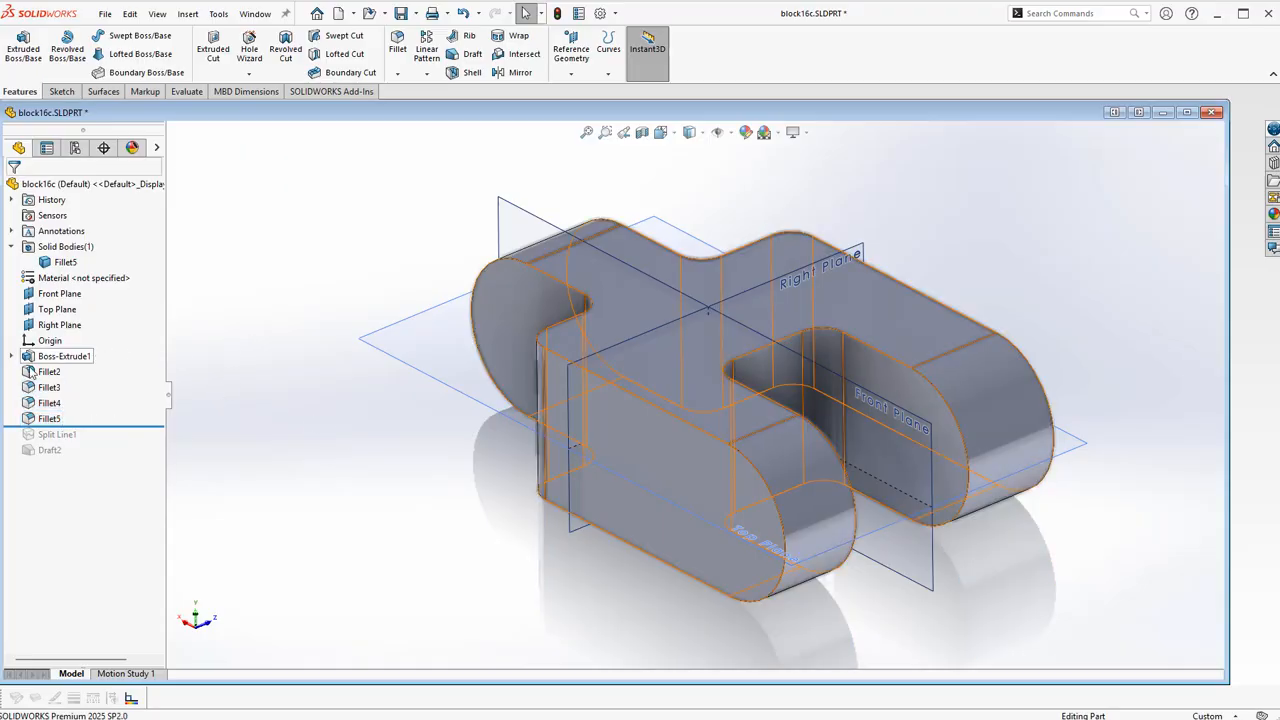
{"action": "left_click", "coordinate": [34, 373]}
{"action": "left_click", "coordinate": [47, 328]}
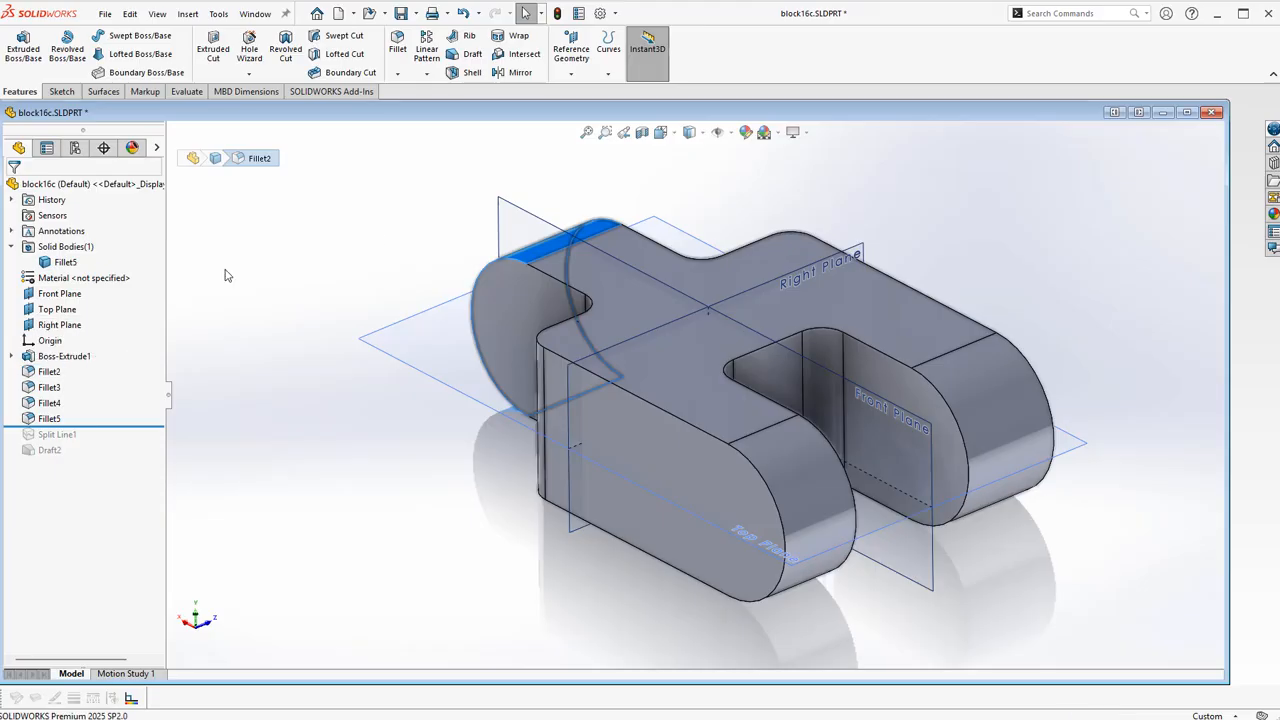
{"action": "middle_click_drag", "start_coordinate": [491, 203], "coordinate": [667, 247]}
{"action": "scroll", "coordinate": [965, 368], "scroll_direction": "down", "scroll_amount": 3}
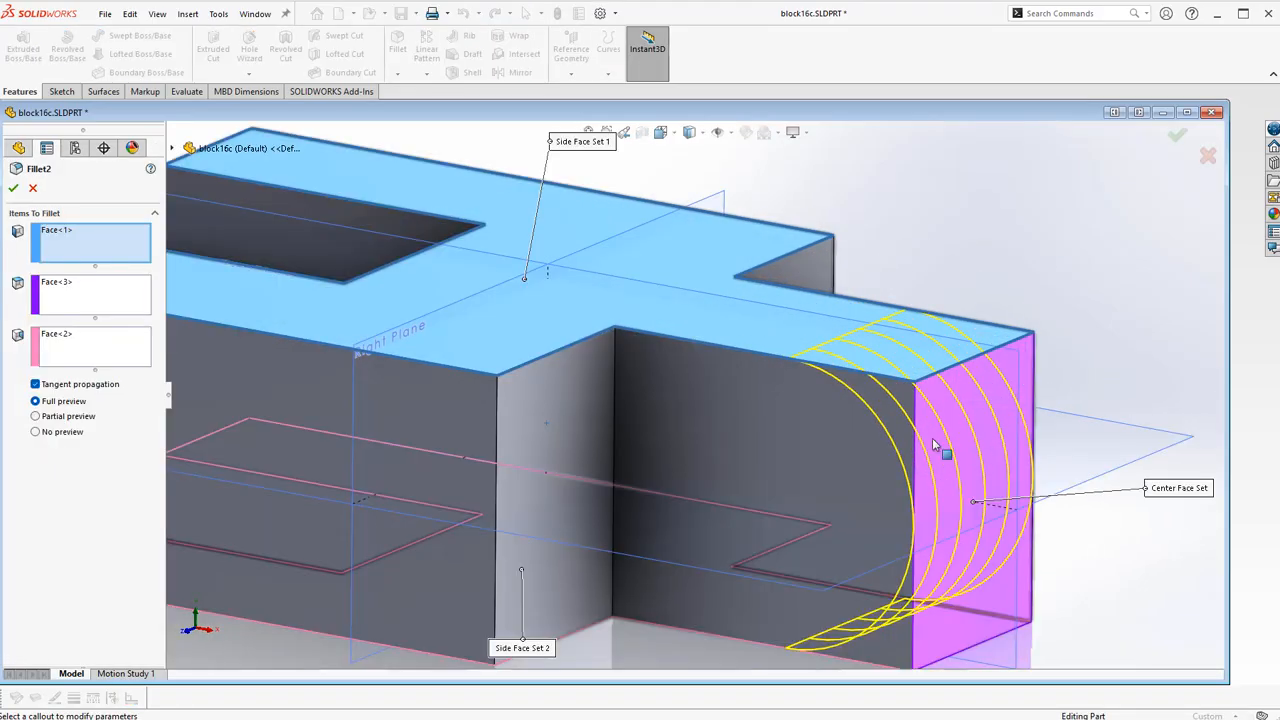
{"action": "scroll", "coordinate": [955, 321], "scroll_direction": "up", "scroll_amount": 3}
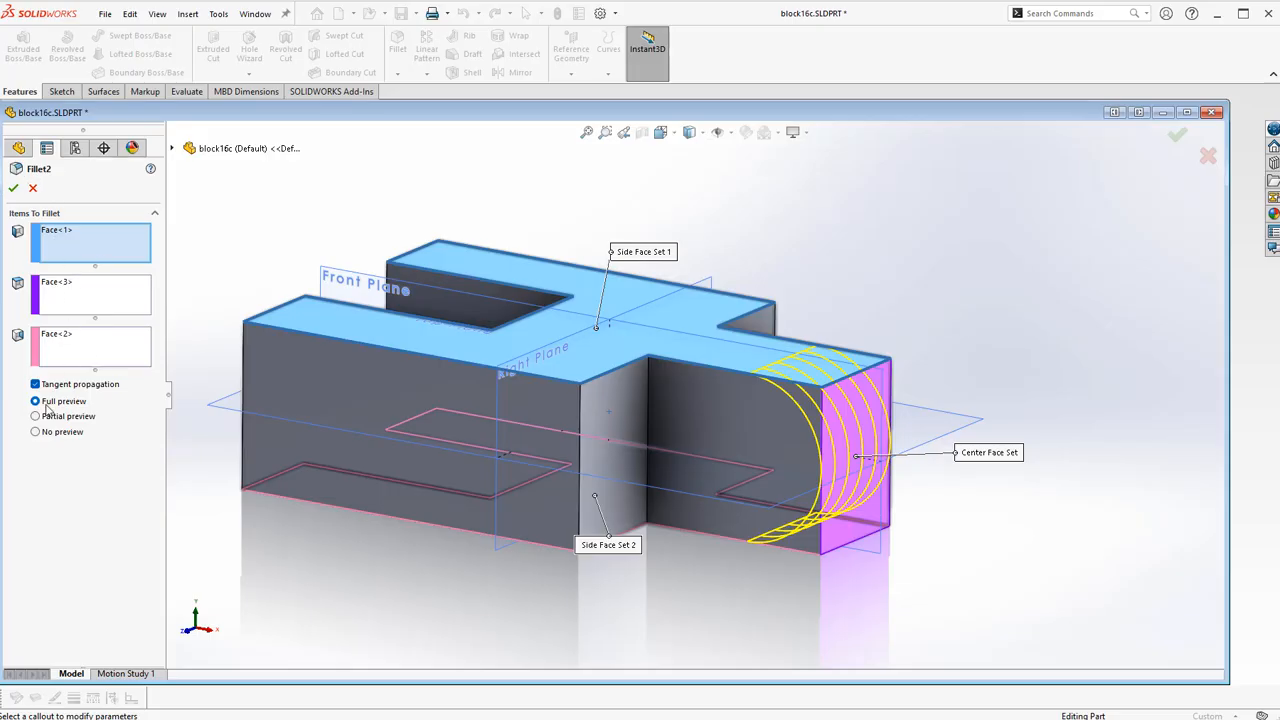
{"action": "left_click", "coordinate": [13, 189]}
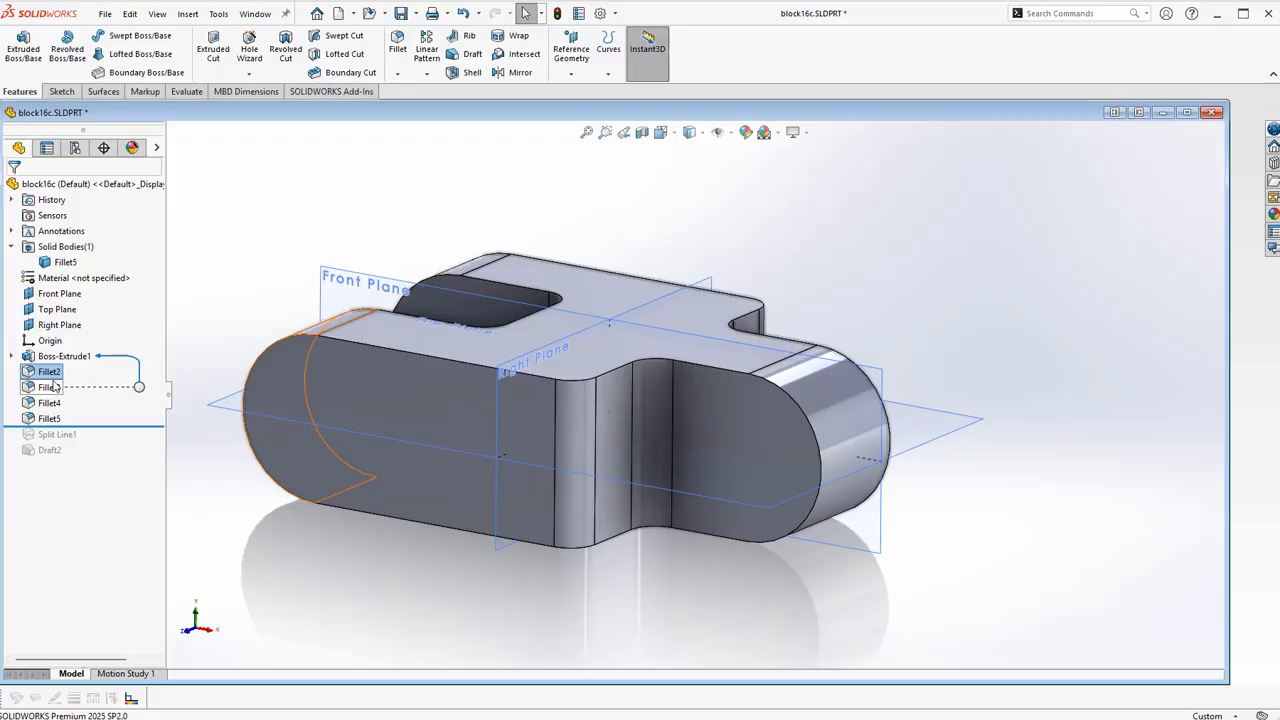
Step: Delete the three full round fillets on the tongue and fork arm ends, and roll the history forward past the draft
{"action": "middle_click_drag", "start_coordinate": [860, 273], "coordinate": [957, 321]}
{"action": "scroll", "coordinate": [957, 321], "scroll_direction": "down", "scroll_amount": 3}
{"action": "scroll", "coordinate": [1010, 281], "scroll_direction": "up", "scroll_amount": 2}
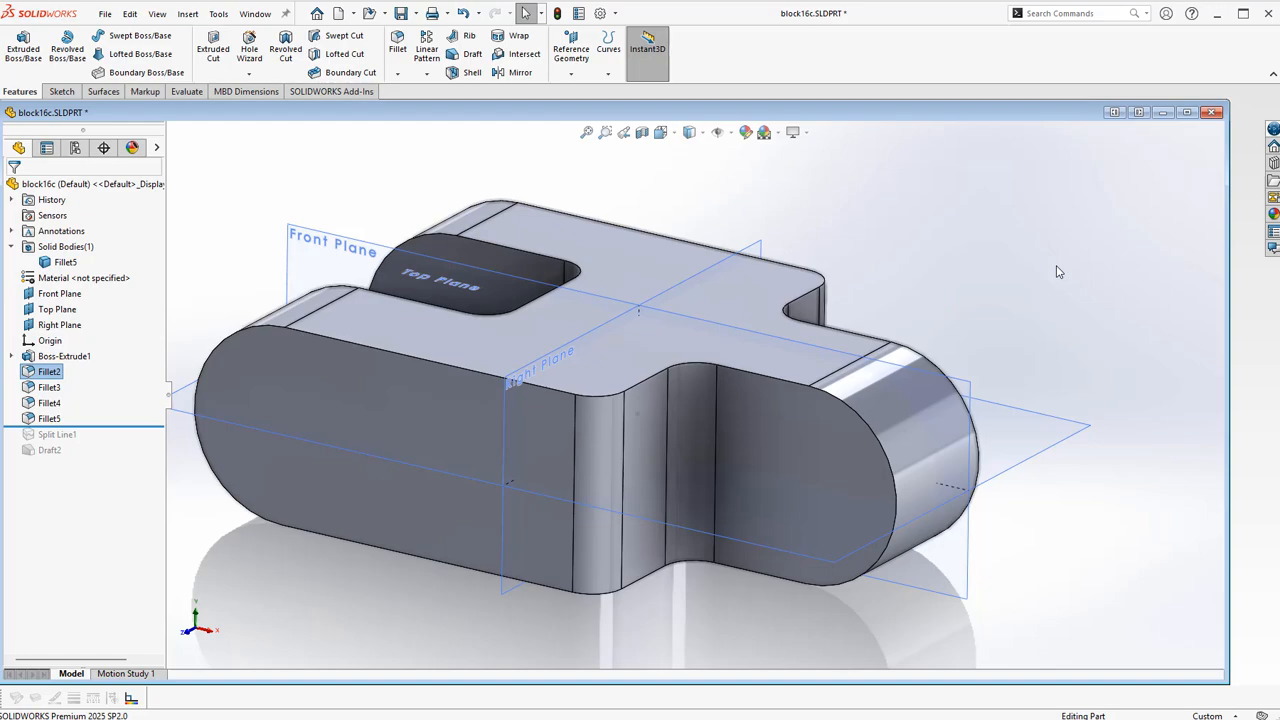
{"action": "left_click", "coordinate": [55, 405]}
{"action": "left_click", "coordinate": [50, 389]}
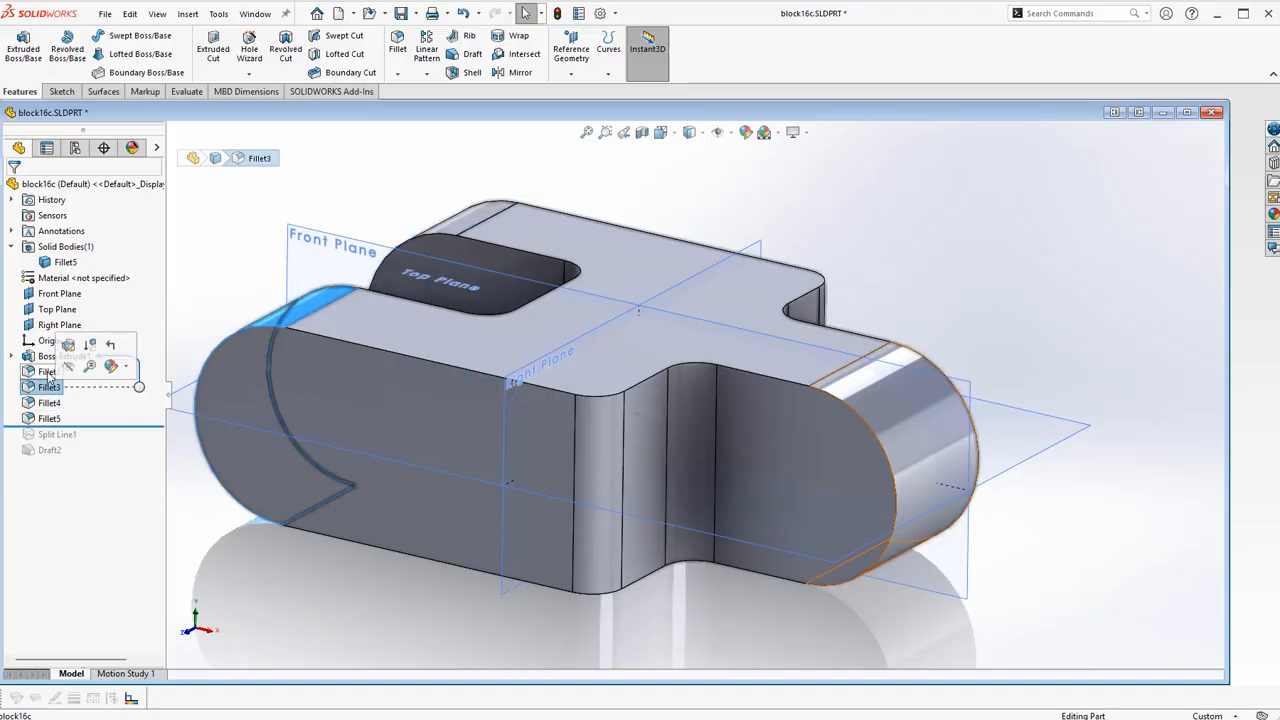
{"action": "left_click", "coordinate": [48, 373]}
{"action": "left_click", "coordinate": [47, 390], "text": "ctrl"}
{"action": "left_click", "coordinate": [47, 404], "text": "ctrl"}
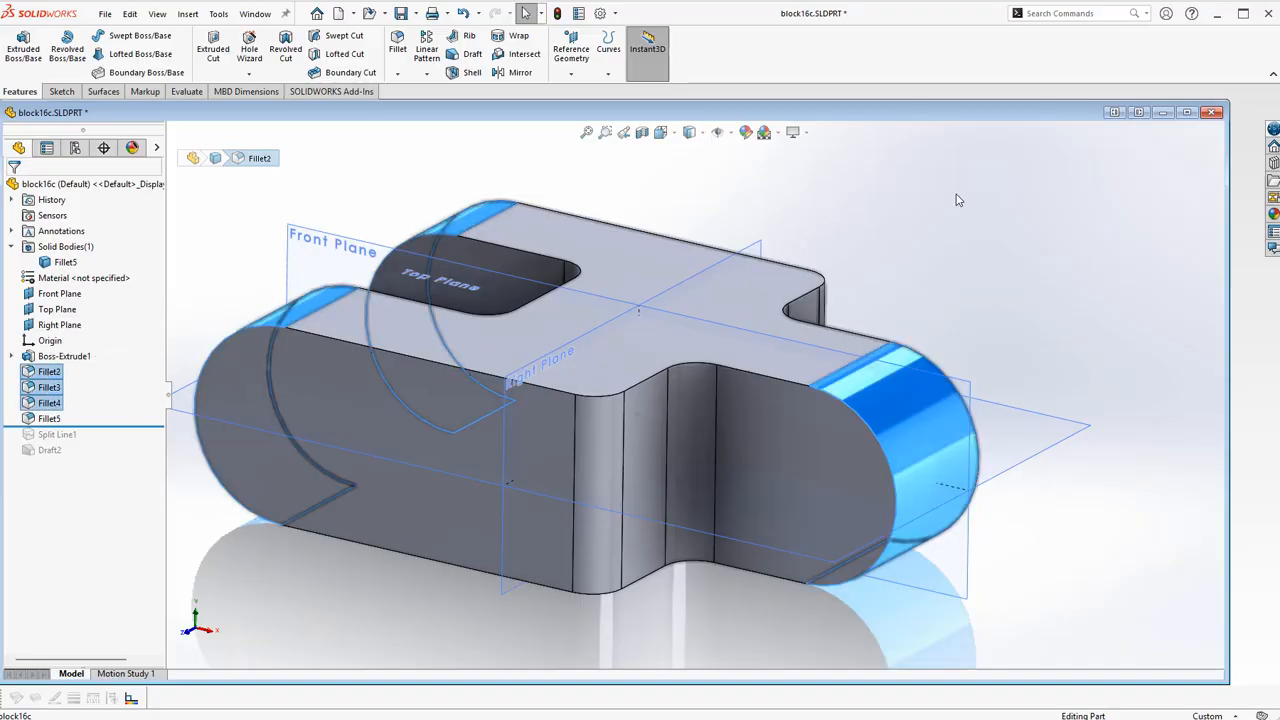
{"action": "key", "text": "Delete"}
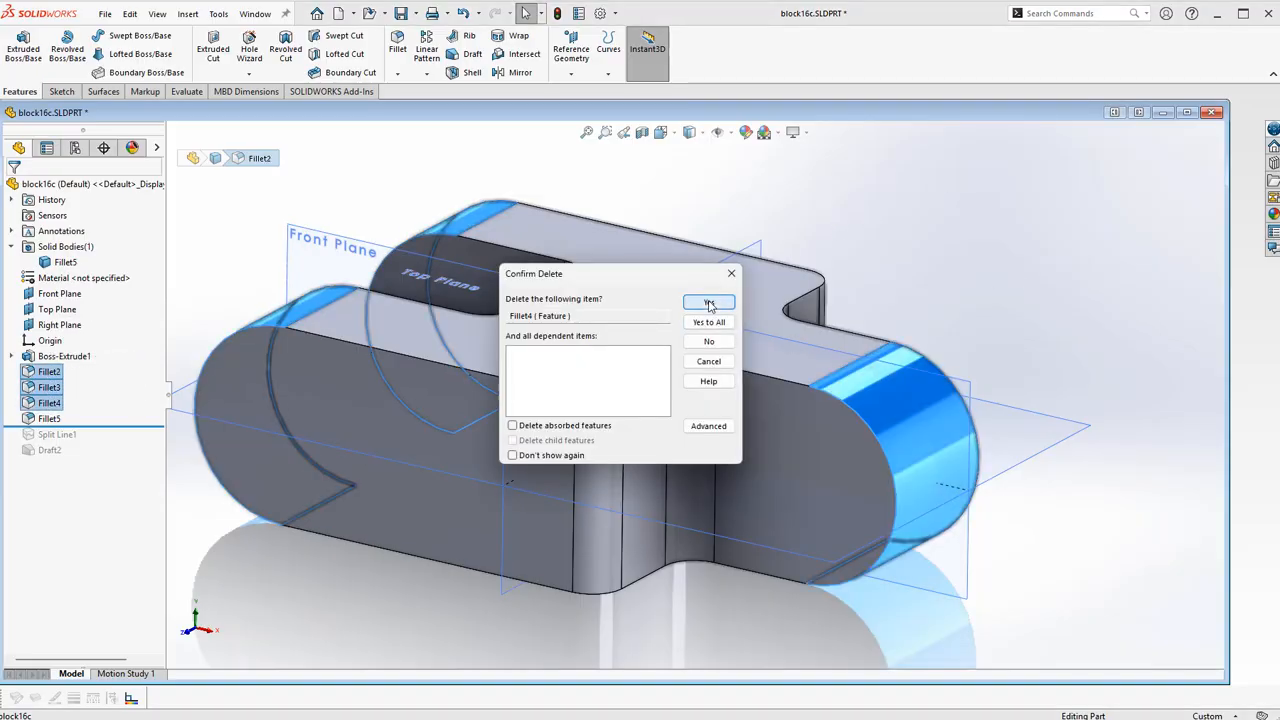
{"action": "left_click", "coordinate": [709, 303]}
{"action": "left_click", "coordinate": [708, 305]}
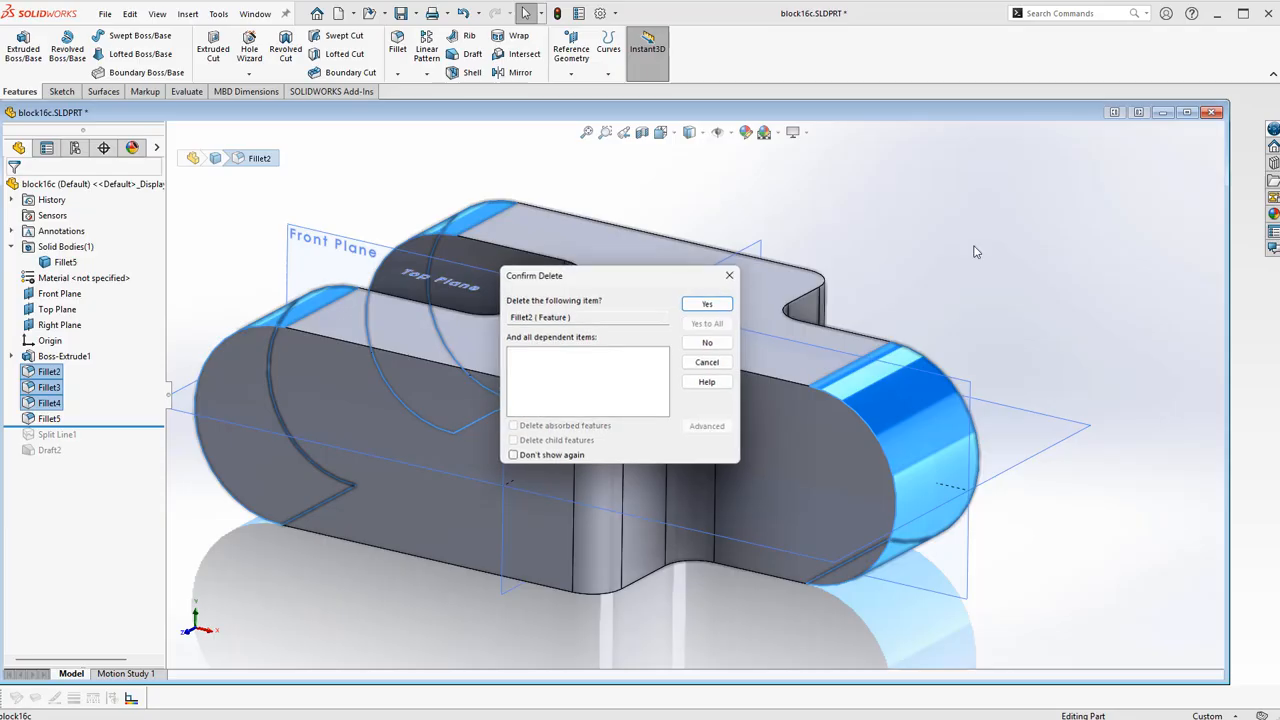
{"action": "left_click", "coordinate": [708, 302]}
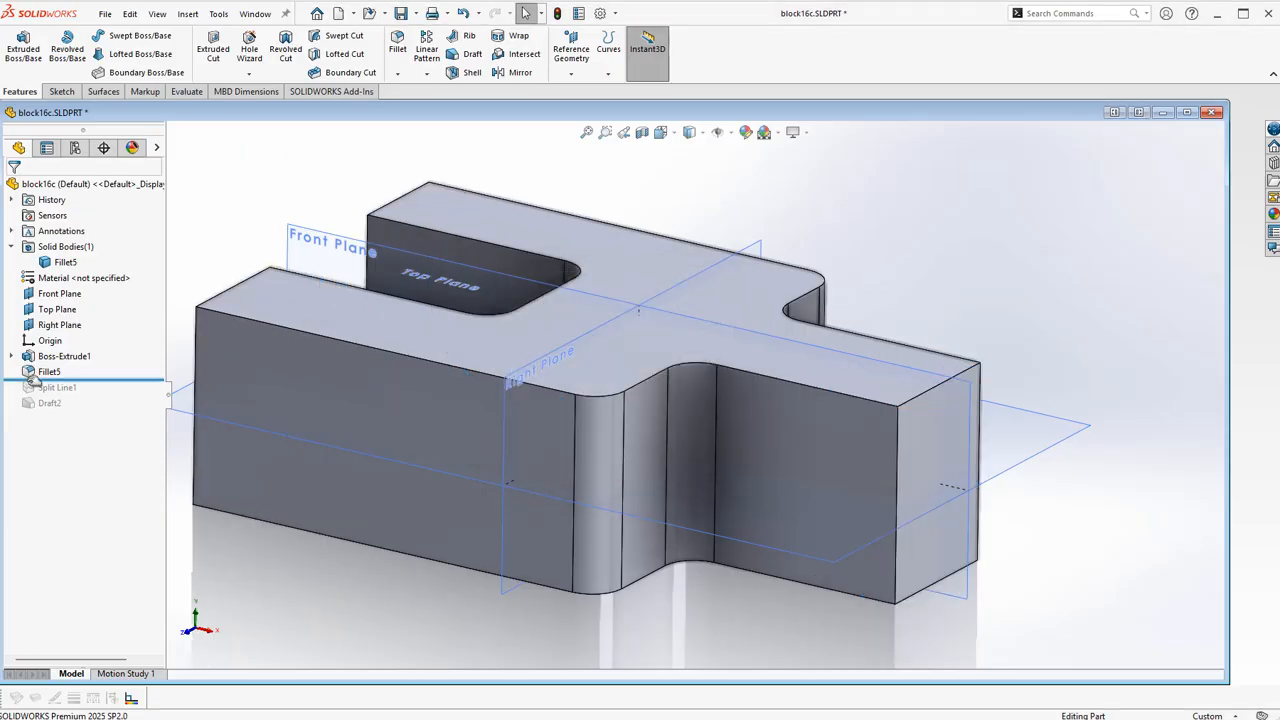
{"action": "left_click_drag", "start_coordinate": [106, 379], "coordinate": [95, 417]}
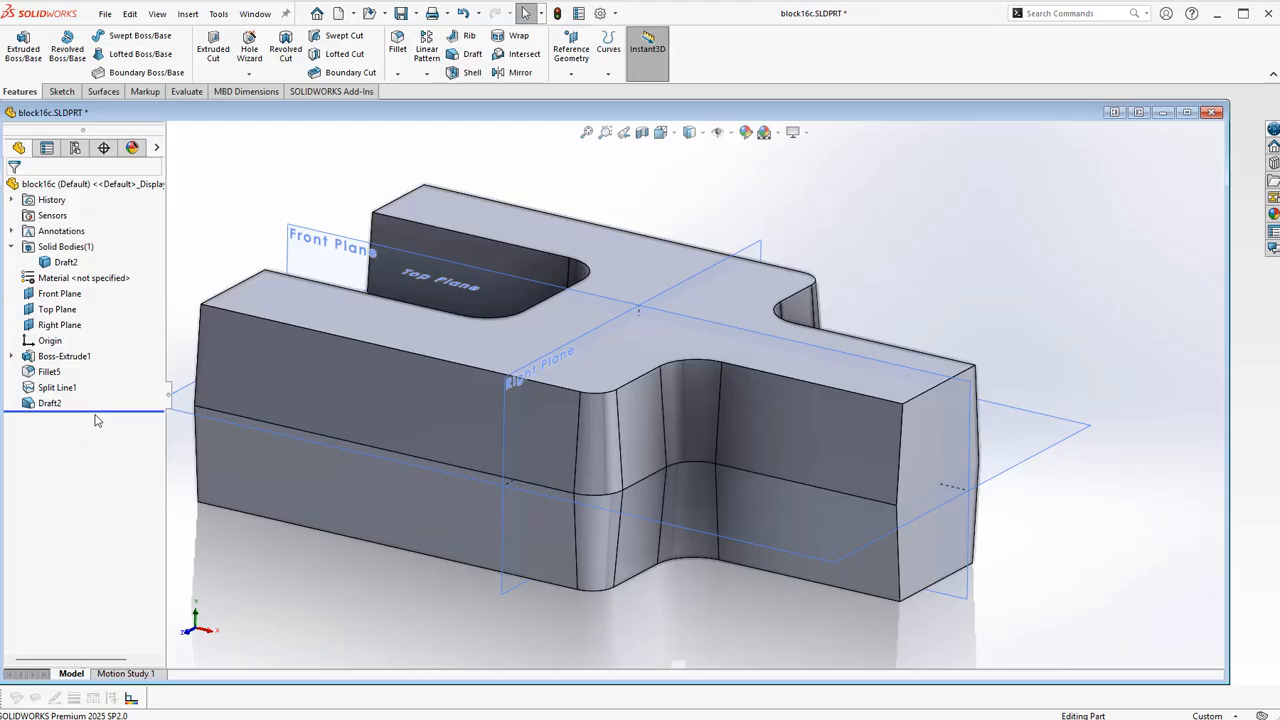
{"action": "scroll", "coordinate": [957, 263], "scroll_direction": "up", "scroll_amount": 2}
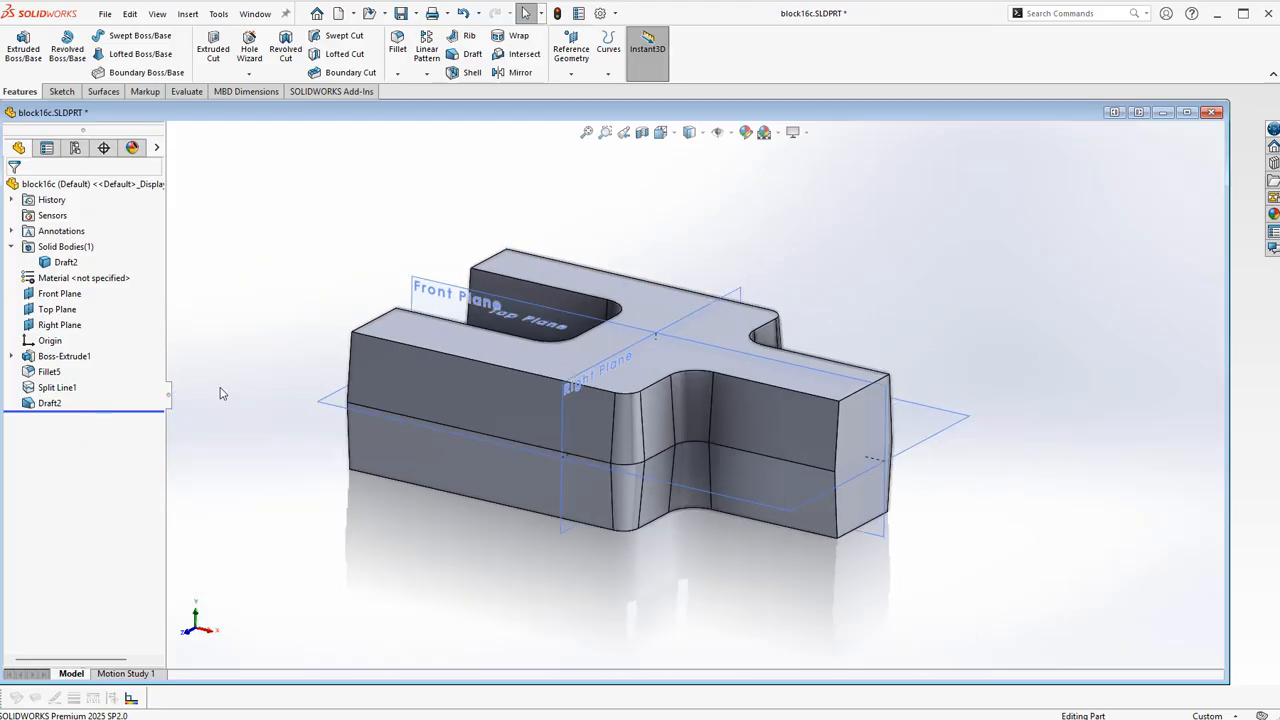
Step: Edit the split line to include the flat end faces of the tongue and both fork arms
{"action": "left_click", "coordinate": [55, 389]}
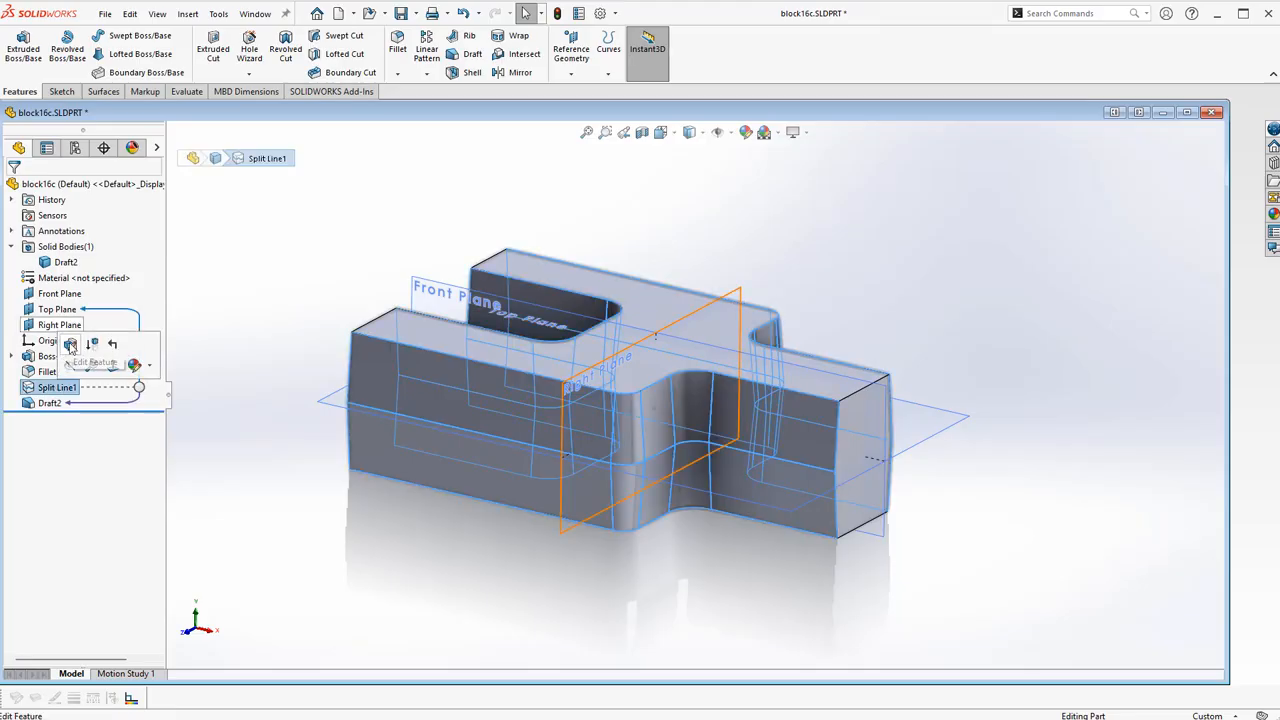
{"action": "left_click", "coordinate": [70, 346]}
{"action": "left_click", "coordinate": [875, 412]}
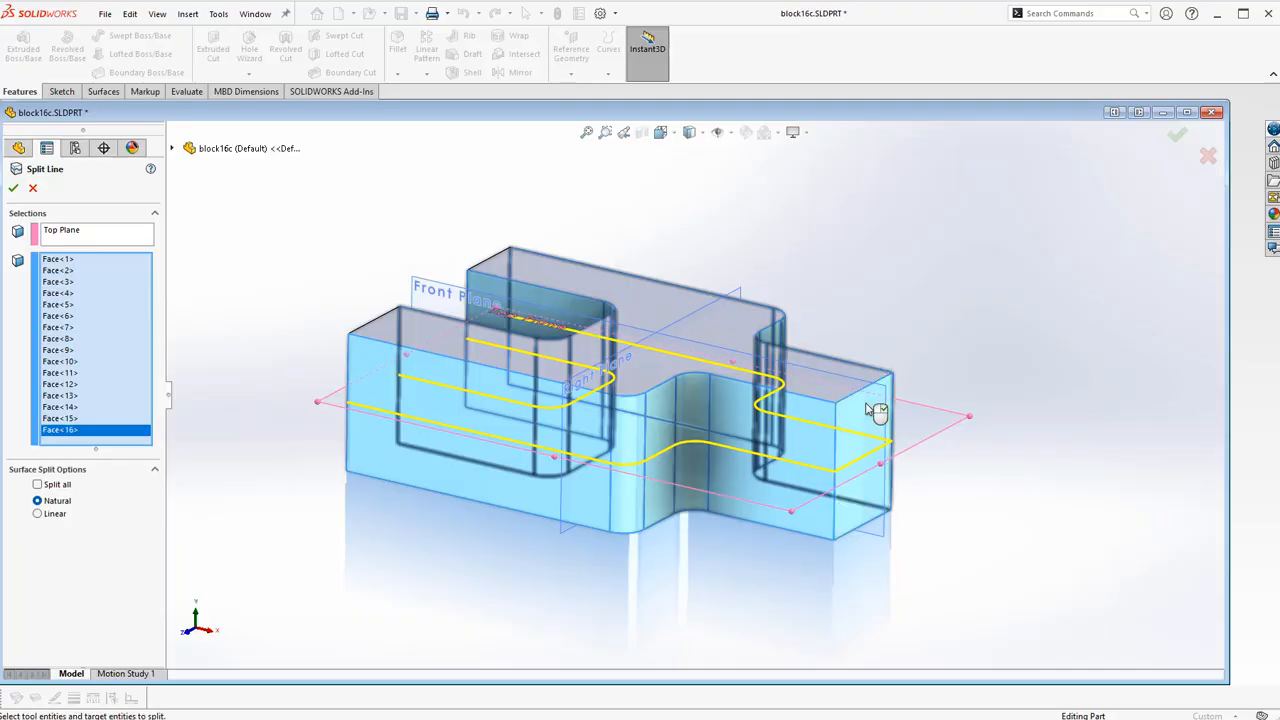
{"action": "middle_click_drag", "start_coordinate": [783, 390], "coordinate": [653, 450]}
{"action": "left_click", "coordinate": [518, 425]}
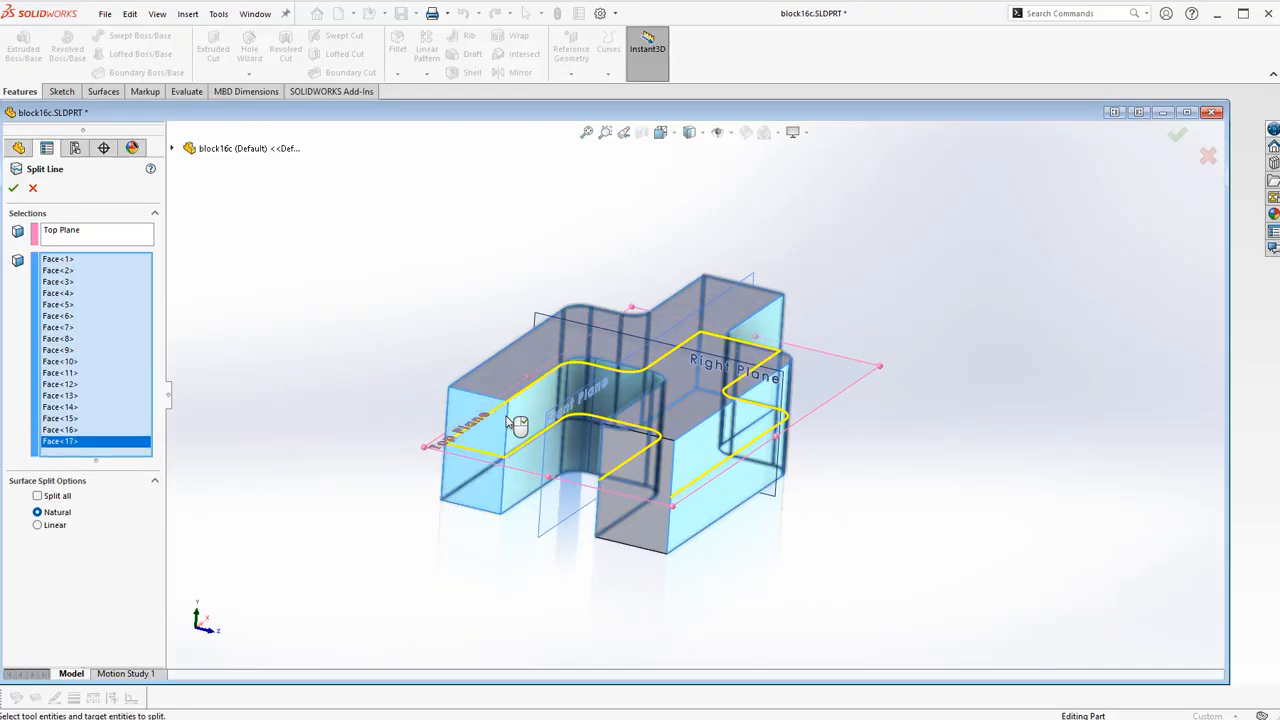
{"action": "left_click", "coordinate": [647, 467]}
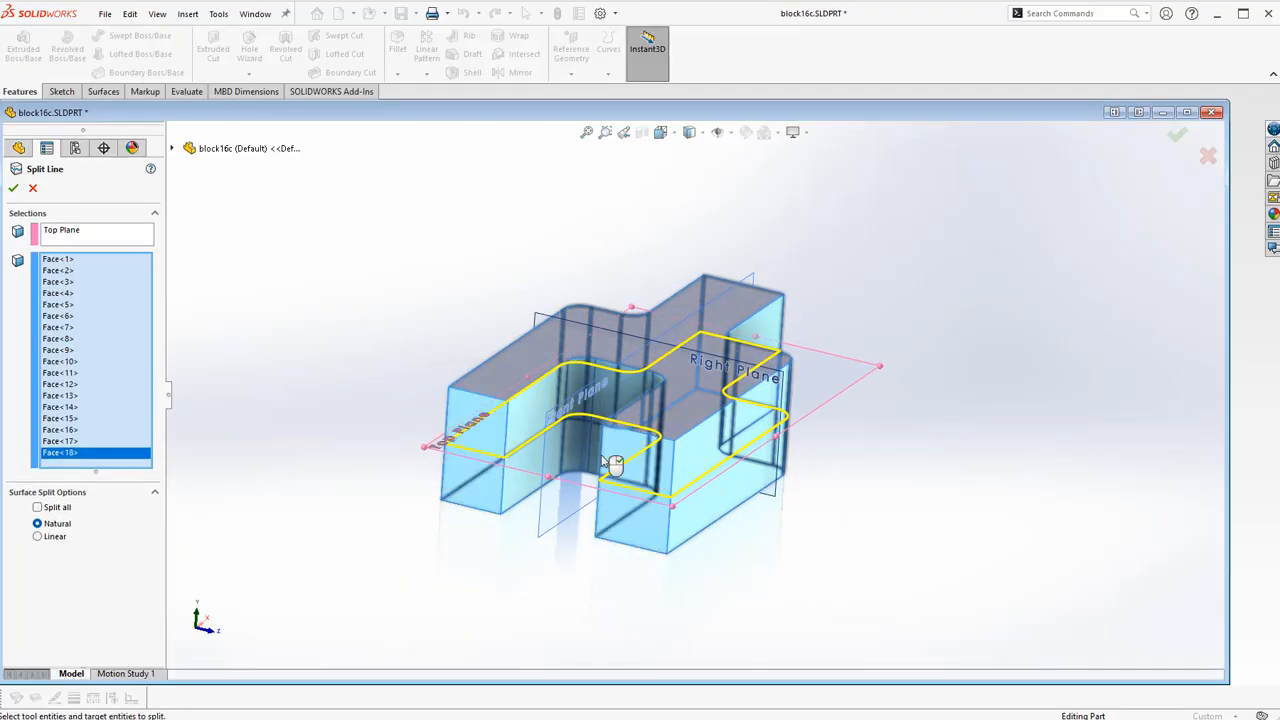
{"action": "left_click", "coordinate": [13, 189]}
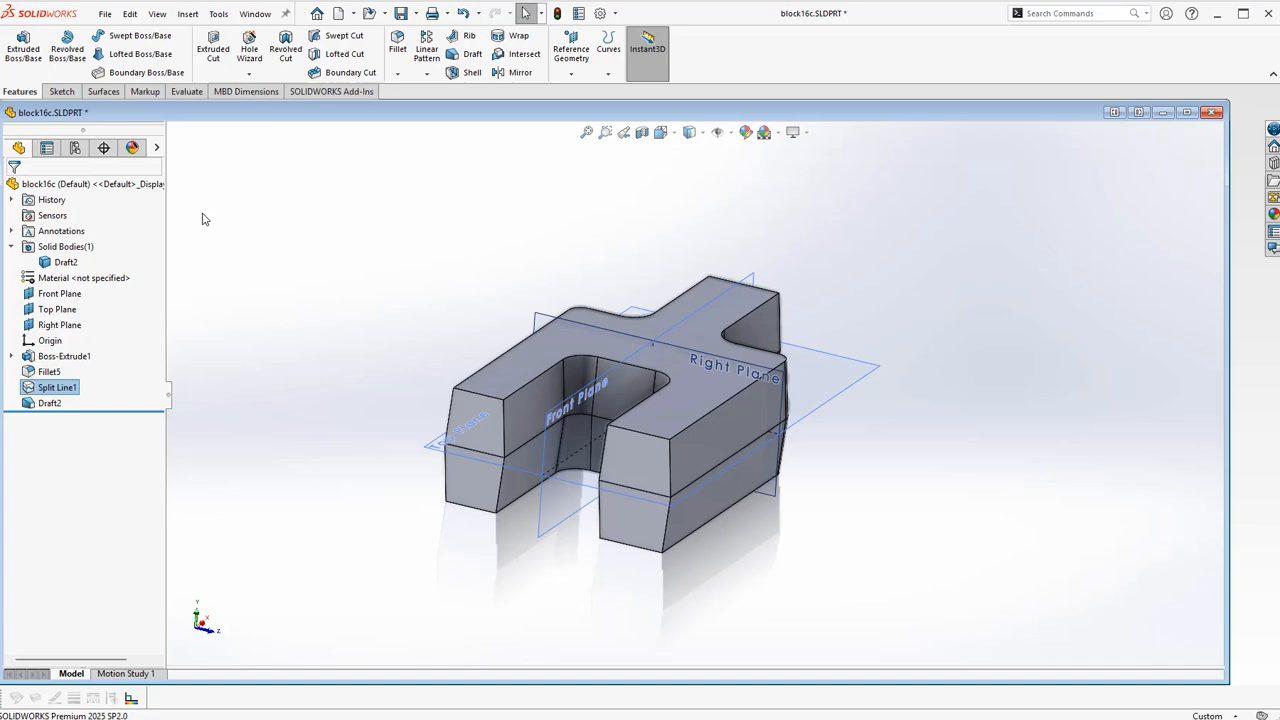
Step: Edit the parting line draft to include the split edges on the flat ends of the tongue and both fork arms
{"action": "left_click", "coordinate": [48, 404]}
{"action": "left_click", "coordinate": [63, 362]}
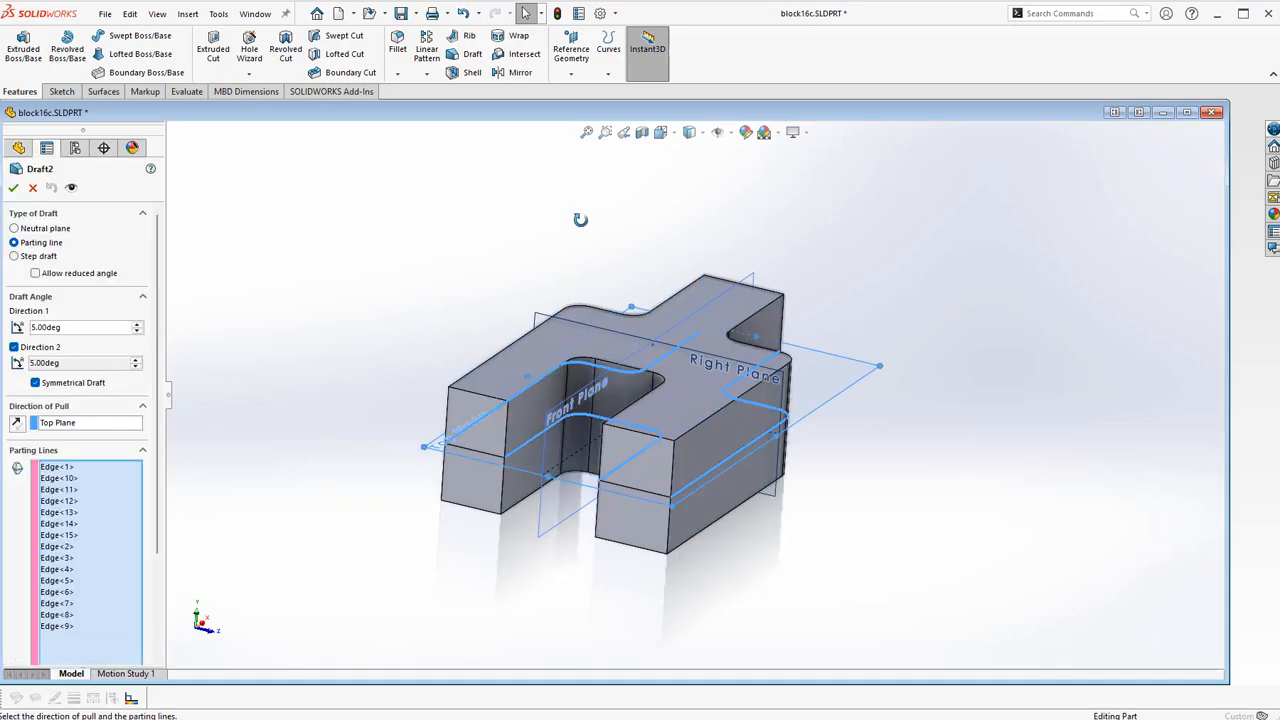
{"action": "middle_click_drag", "start_coordinate": [541, 387], "coordinate": [802, 482]}
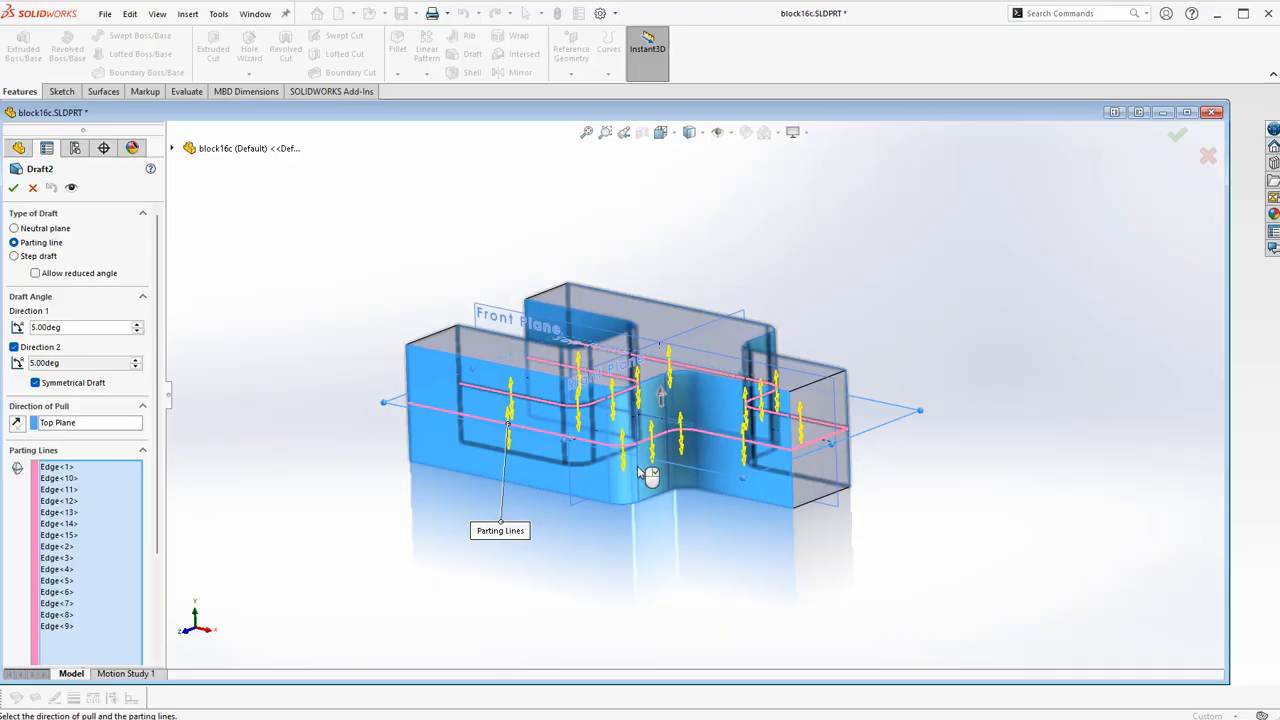
{"action": "middle_click_drag", "start_coordinate": [610, 456], "coordinate": [735, 455]}
{"action": "mouse_move", "coordinate": [487, 432]}
{"action": "middle_mouse_down"}
{"action": "mouse_move", "coordinate": [478, 446]}
{"action": "mouse_move", "coordinate": [484, 426]}
{"action": "middle_mouse_up"}
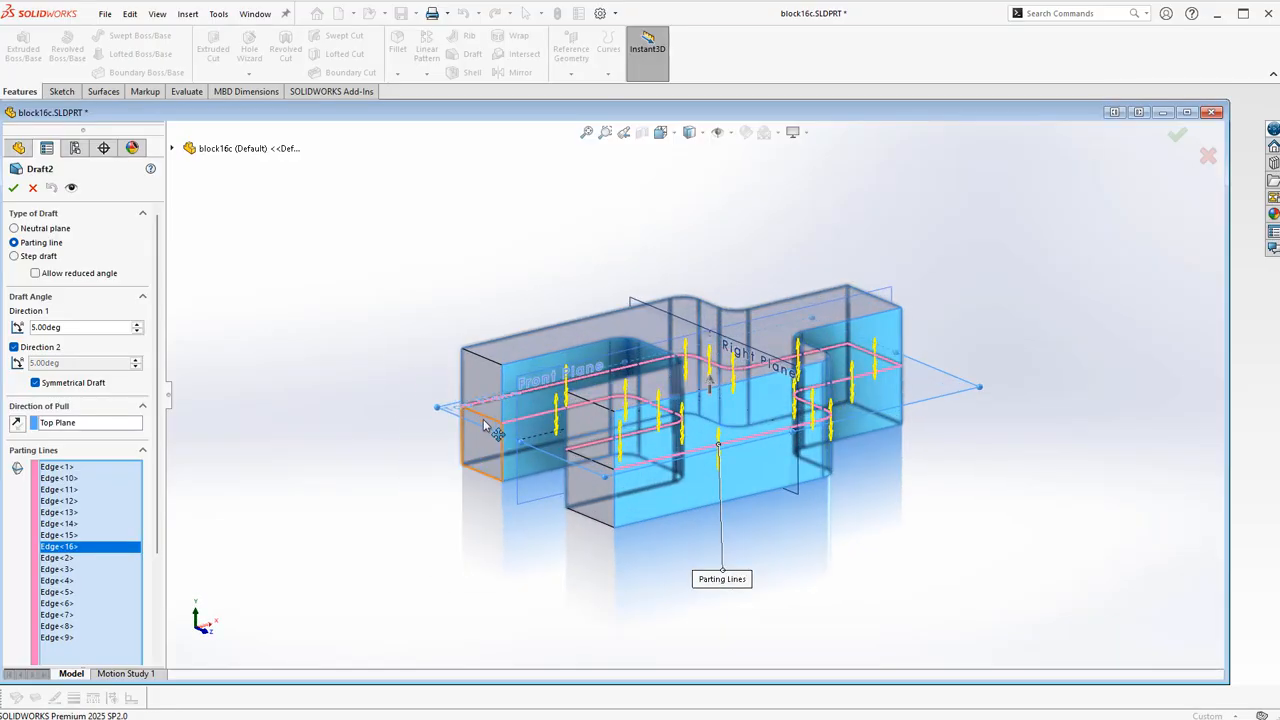
{"action": "left_click", "coordinate": [487, 422]}
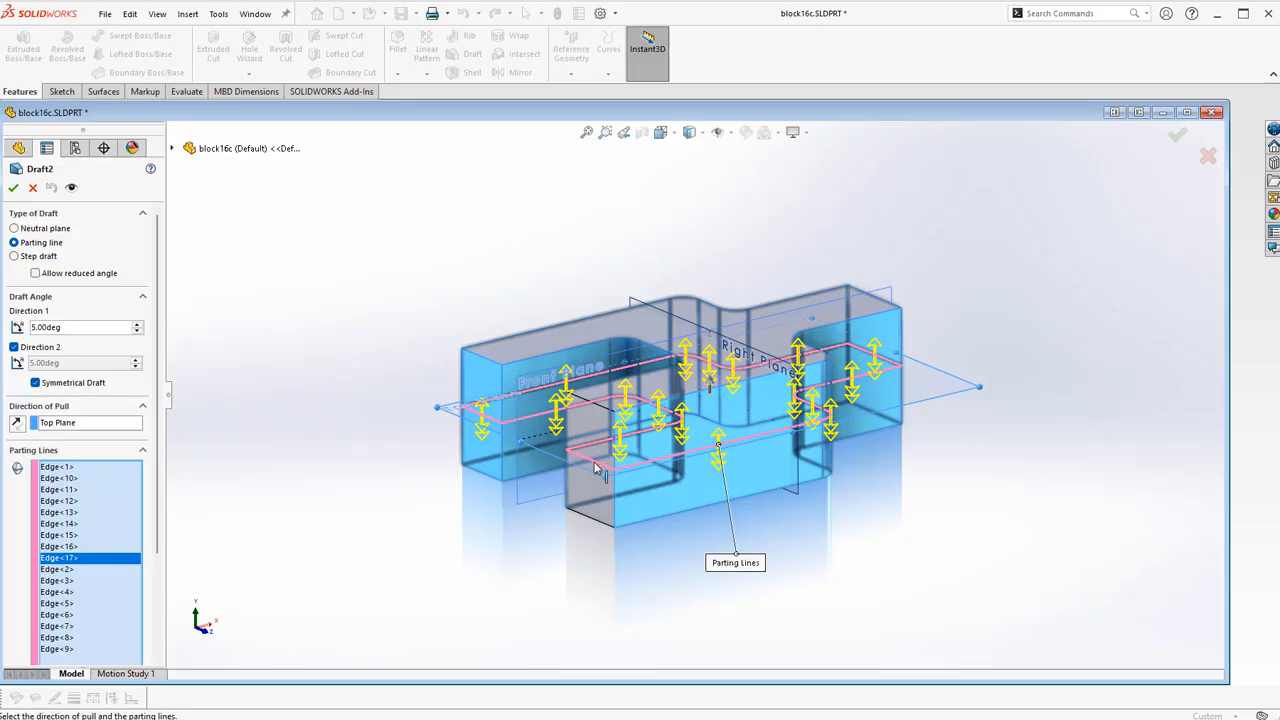
{"action": "left_click", "coordinate": [596, 464]}
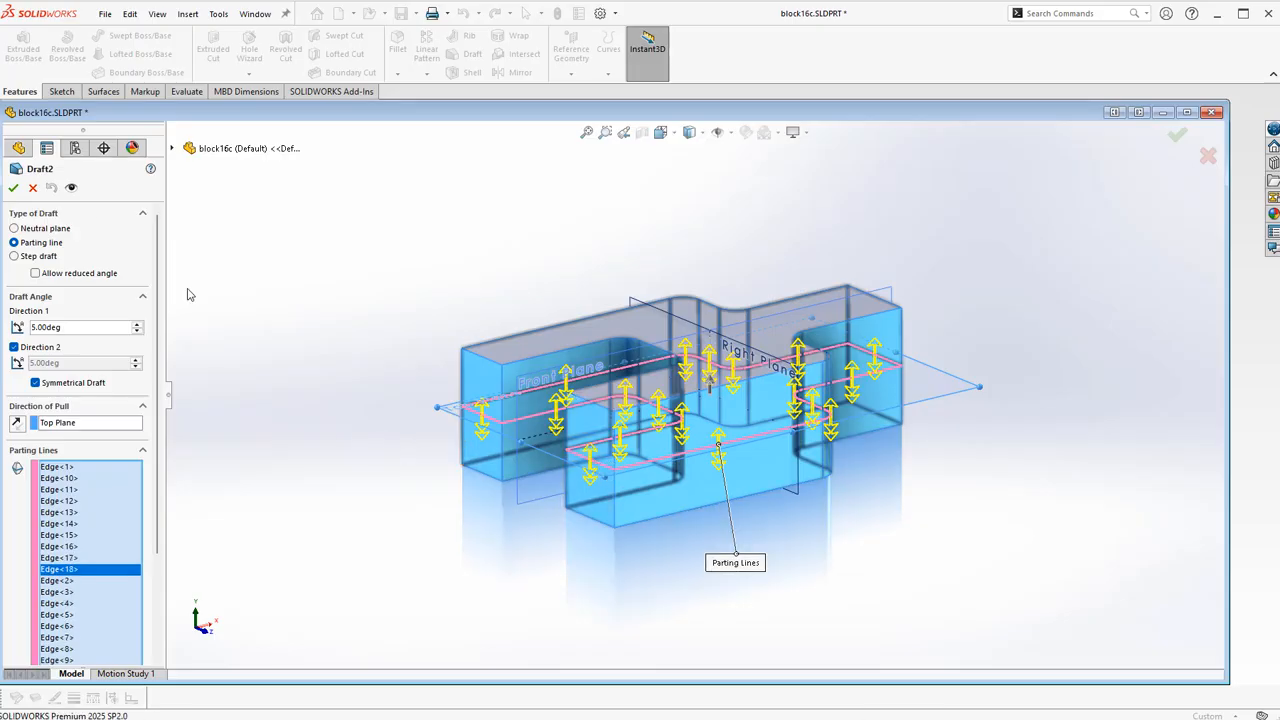
{"action": "left_click", "coordinate": [13, 188]}
Step: Round the upper and lower end edges of the tongue with a 10 mm constant size fillet
{"action": "middle_click_drag", "start_coordinate": [457, 206], "coordinate": [502, 240]}
{"action": "scroll", "coordinate": [1016, 280], "scroll_direction": "down", "scroll_amount": 1}
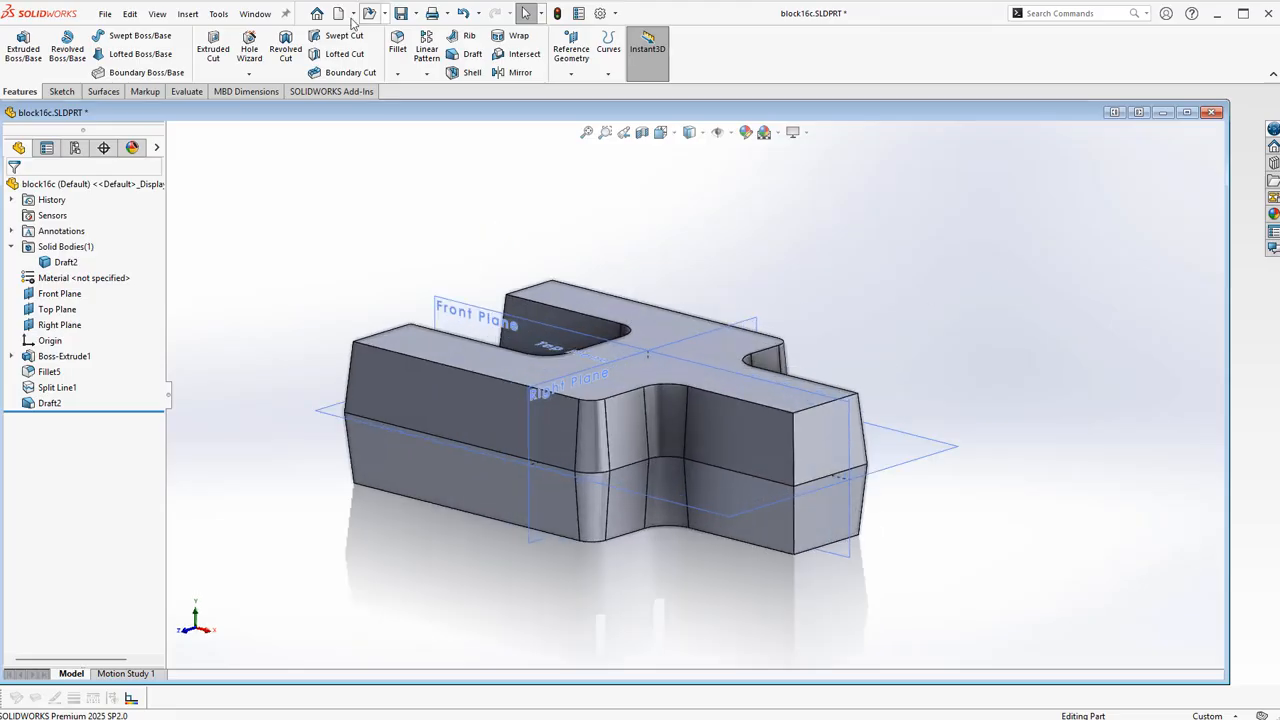
{"action": "left_click", "coordinate": [397, 45]}
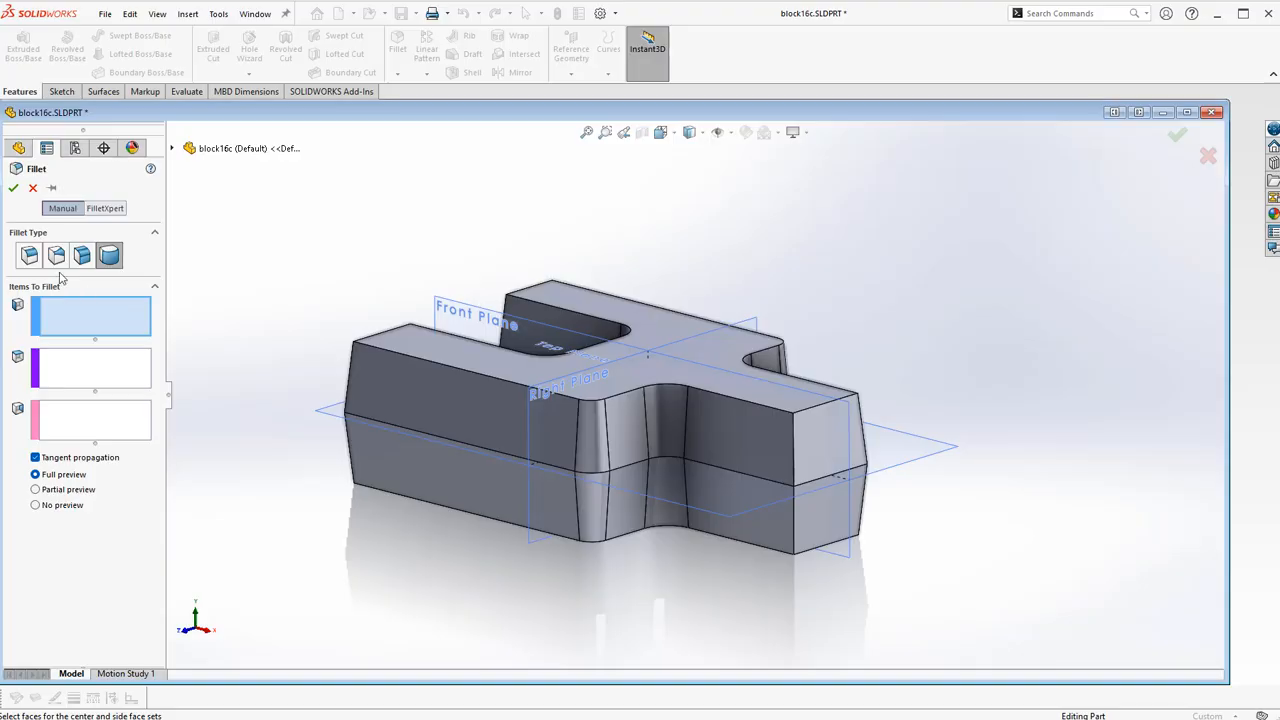
{"action": "left_click", "coordinate": [29, 256]}
{"action": "left_click", "coordinate": [818, 412]}
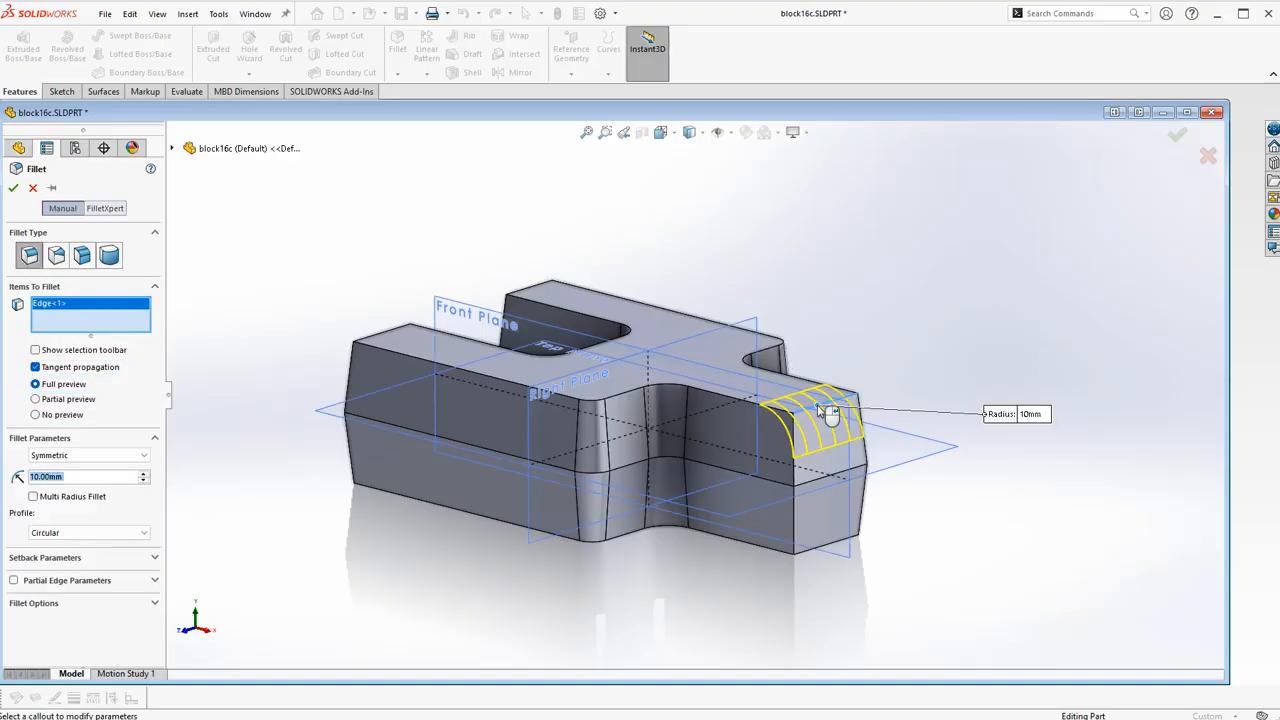
{"action": "left_click", "coordinate": [830, 552]}
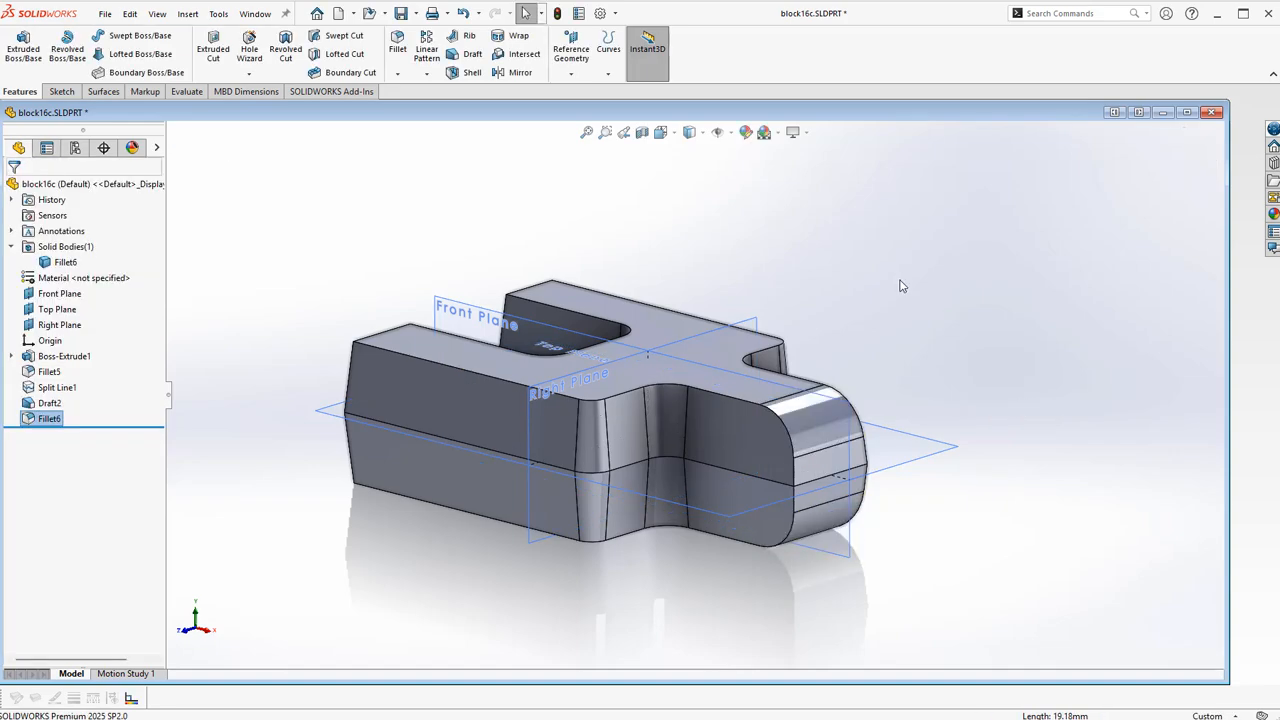
Step: Add a 10 mm constant size fillet to the upper and lower end edges of both fork arms
{"action": "middle_click_drag", "start_coordinate": [867, 320], "coordinate": [198, 195]}
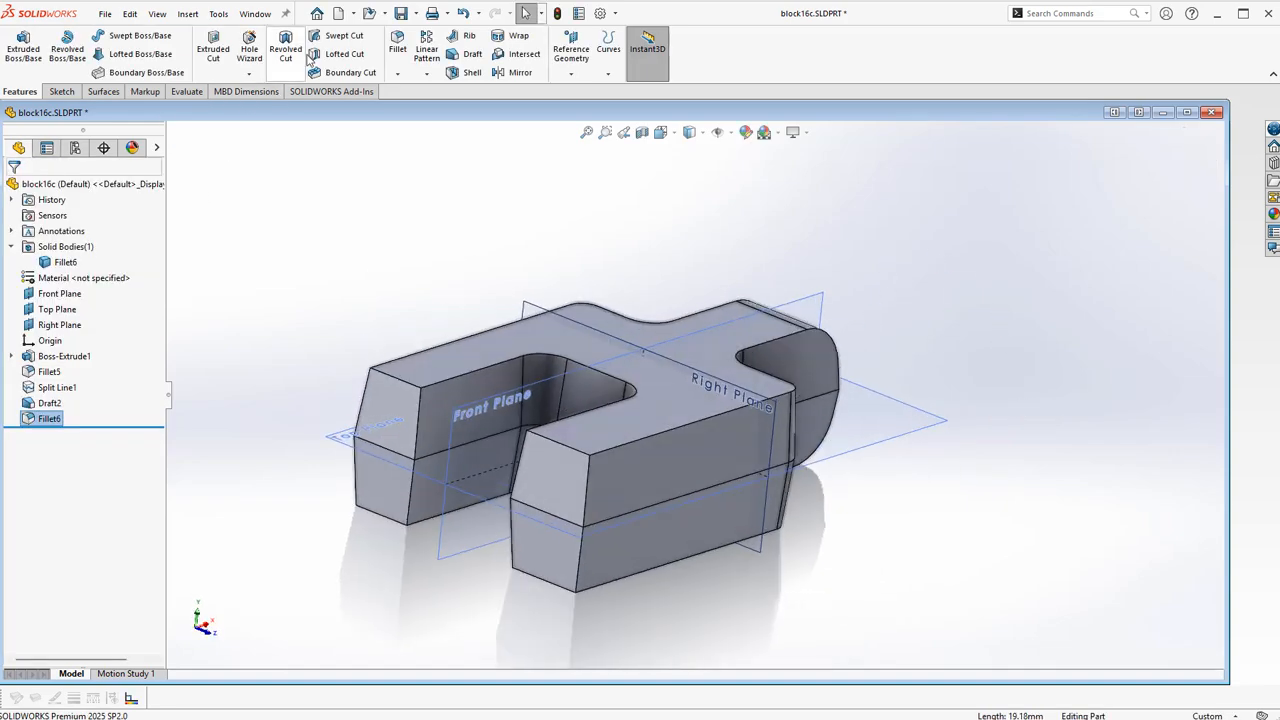
{"action": "left_click", "coordinate": [400, 44]}
{"action": "left_click", "coordinate": [401, 381]}
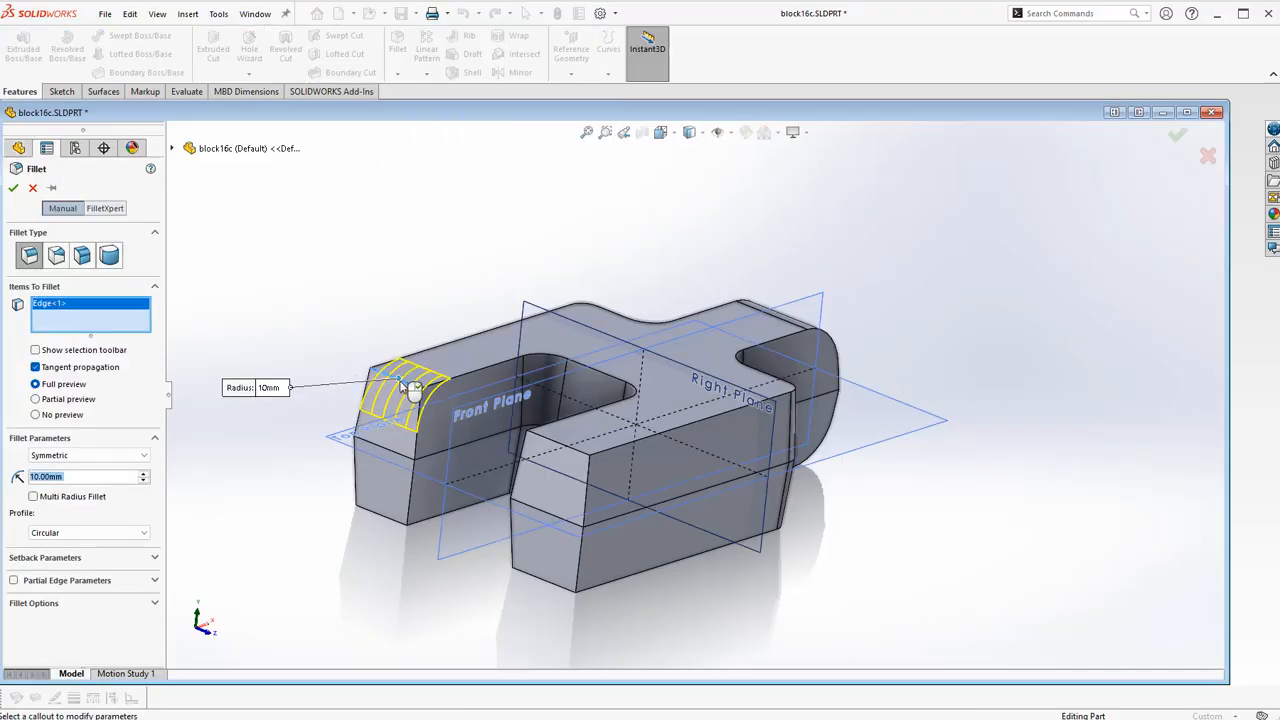
{"action": "left_click", "coordinate": [556, 447]}
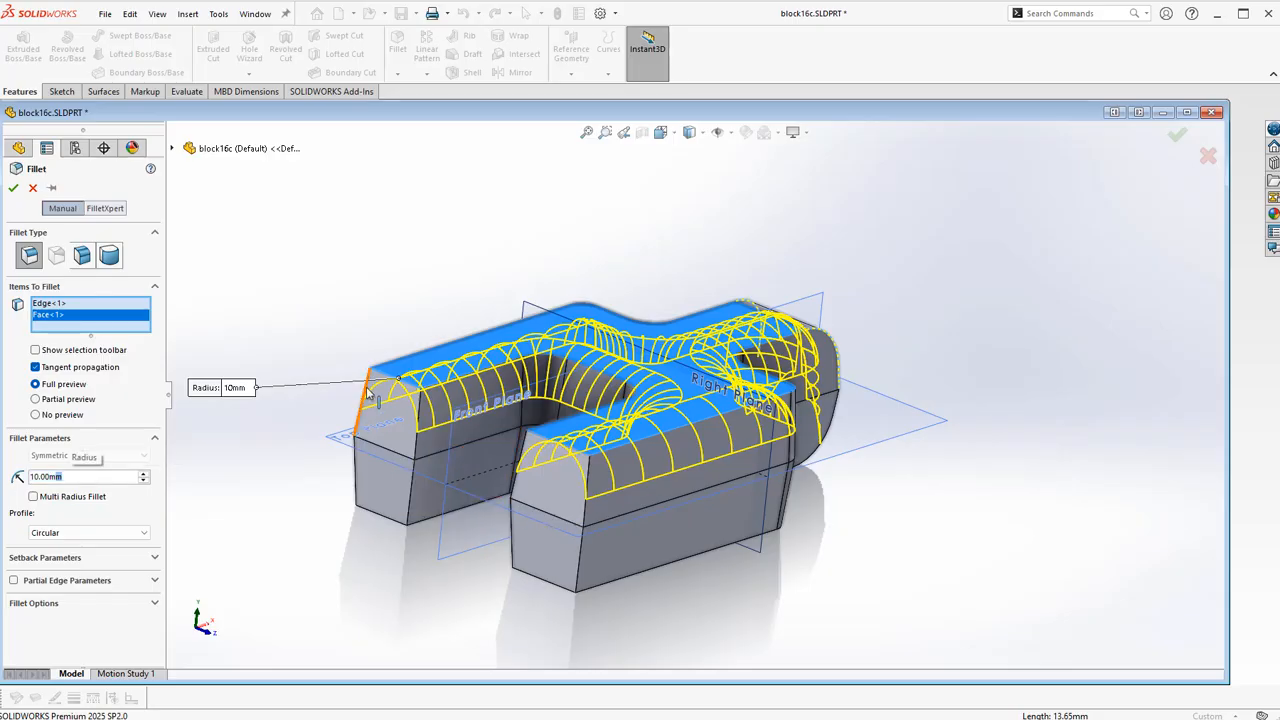
{"action": "right_click", "coordinate": [48, 320]}
{"action": "left_click", "coordinate": [115, 342]}
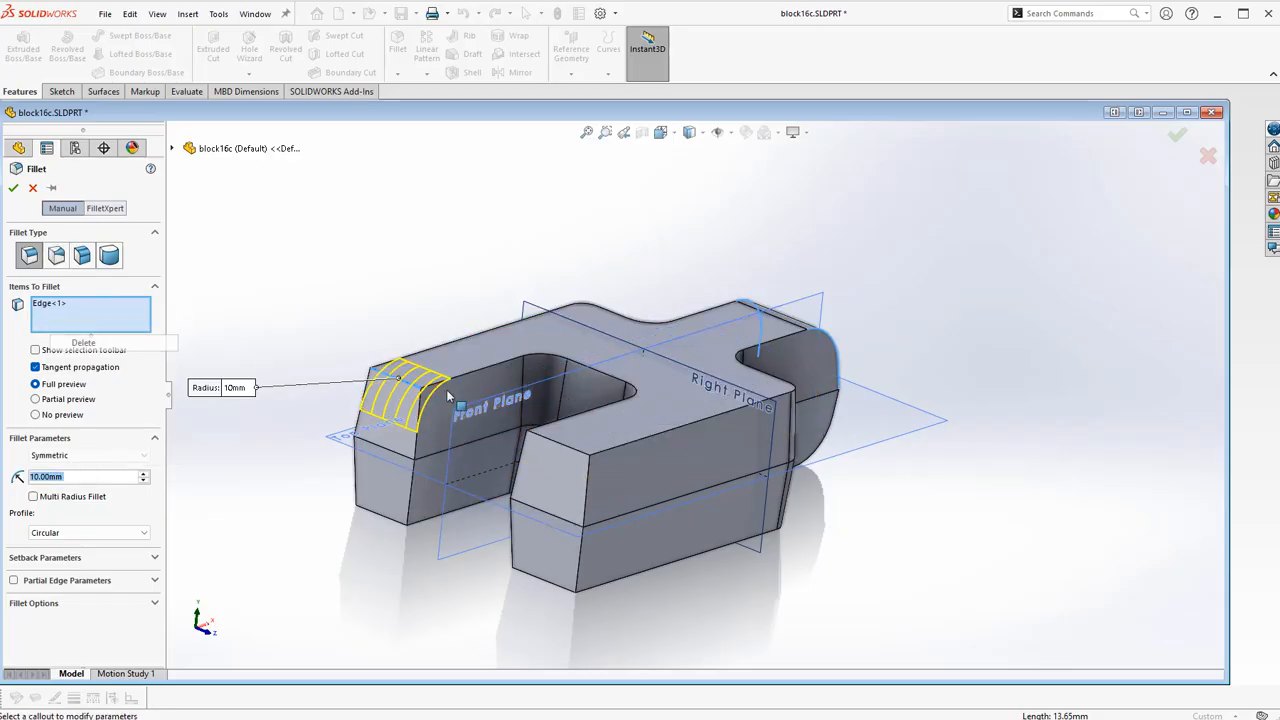
{"action": "left_click", "coordinate": [556, 444]}
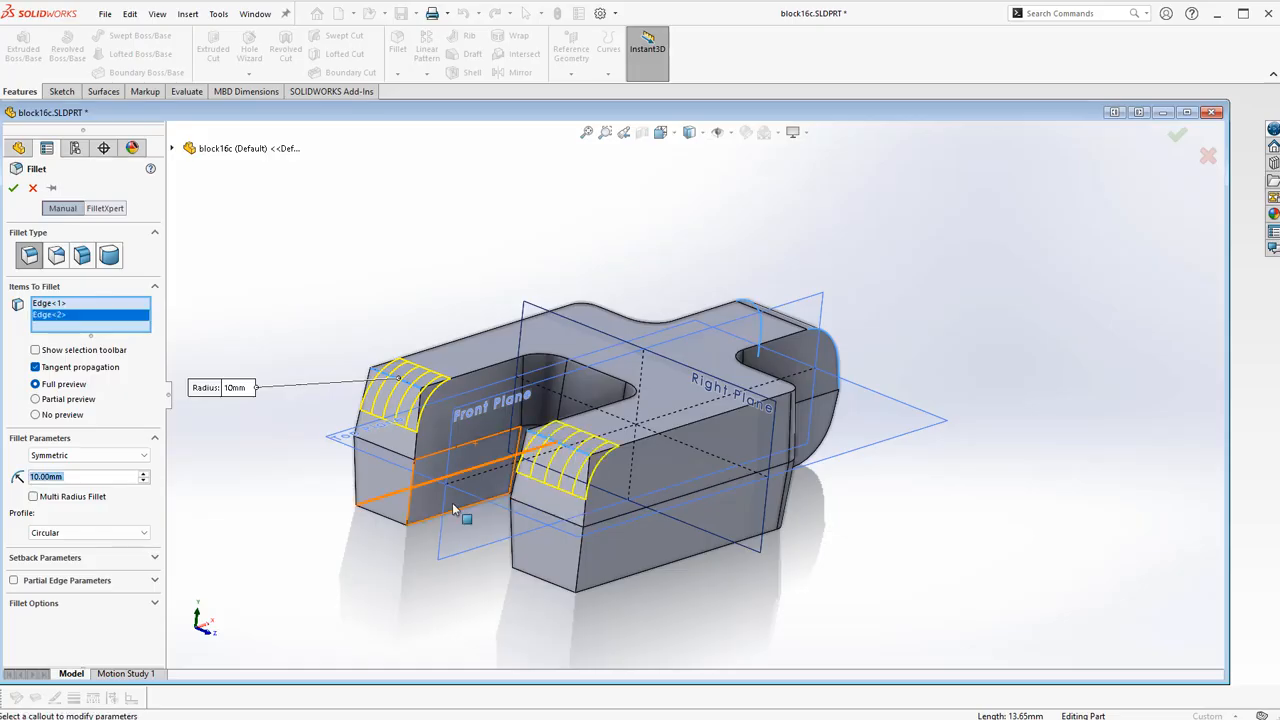
{"action": "left_click", "coordinate": [383, 524]}
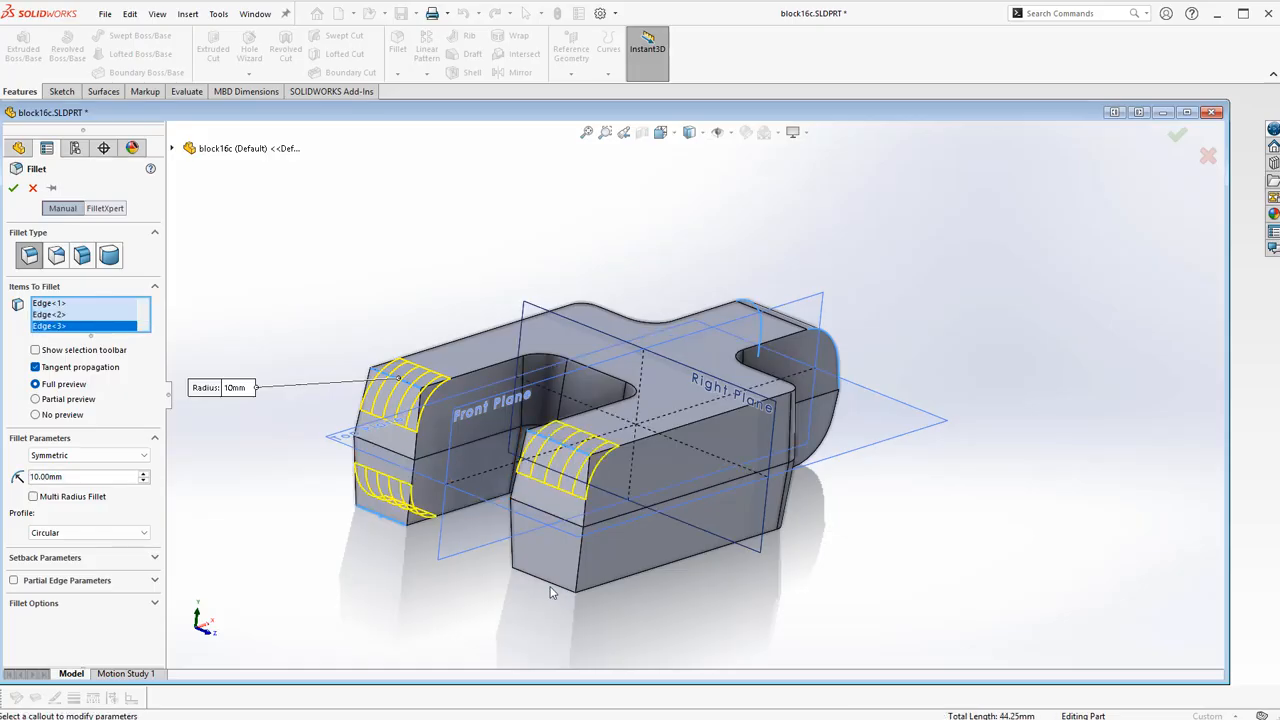
{"action": "left_click", "coordinate": [556, 590]}
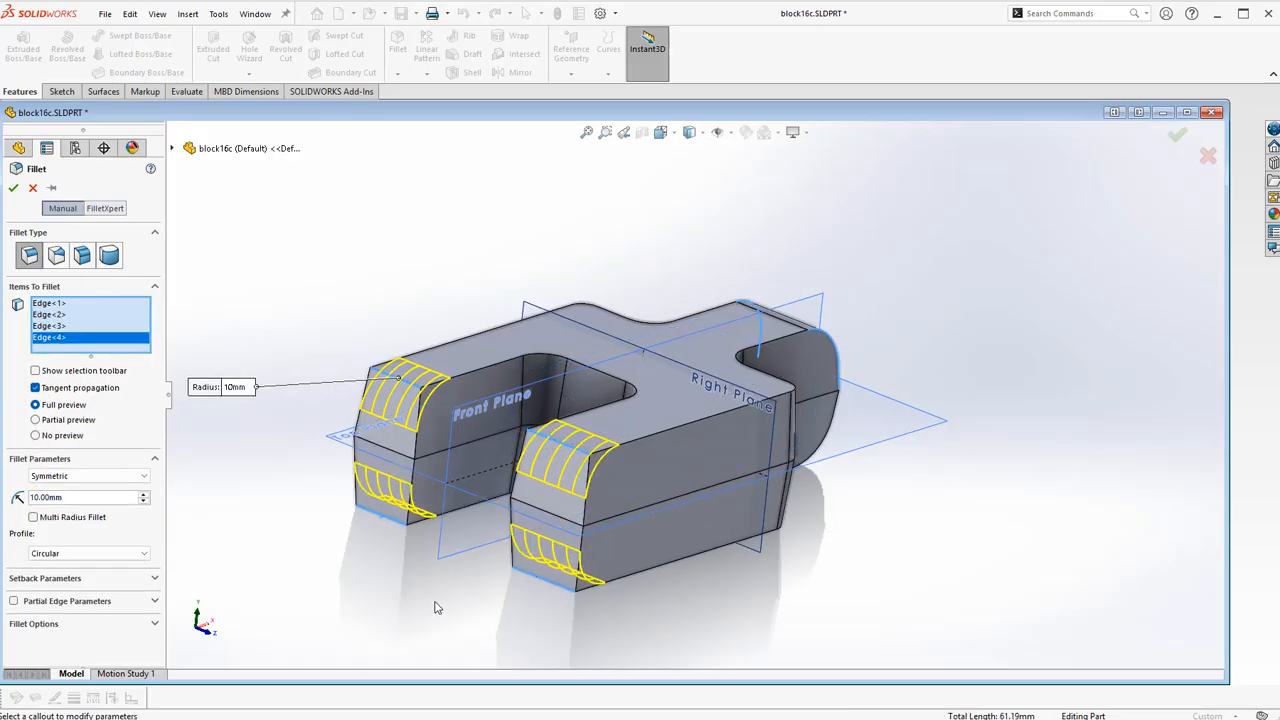
{"action": "left_click", "coordinate": [13, 188]}
Step: Return to the Assem1 assembly and rebuild it with the modified link part
{"action": "middle_click_drag", "start_coordinate": [560, 260], "coordinate": [760, 256]}
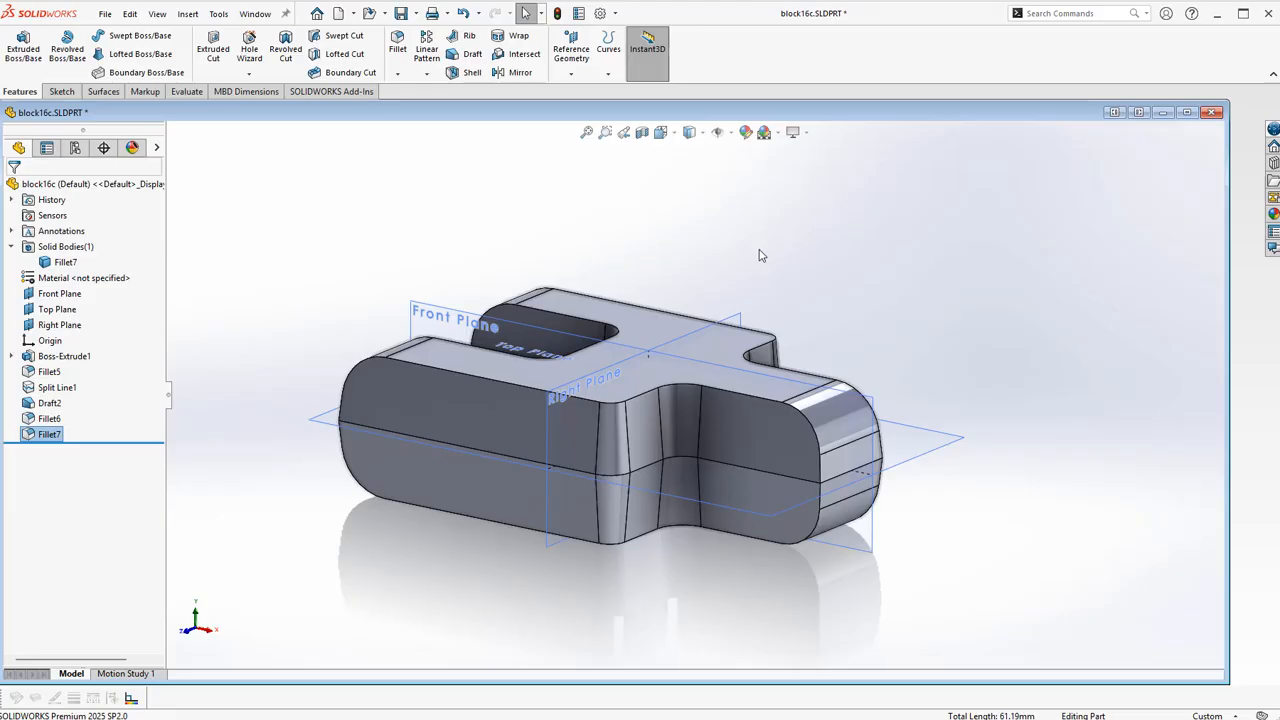
{"action": "middle_click_drag", "start_coordinate": [893, 290], "coordinate": [986, 301], "text": "ctrl"}
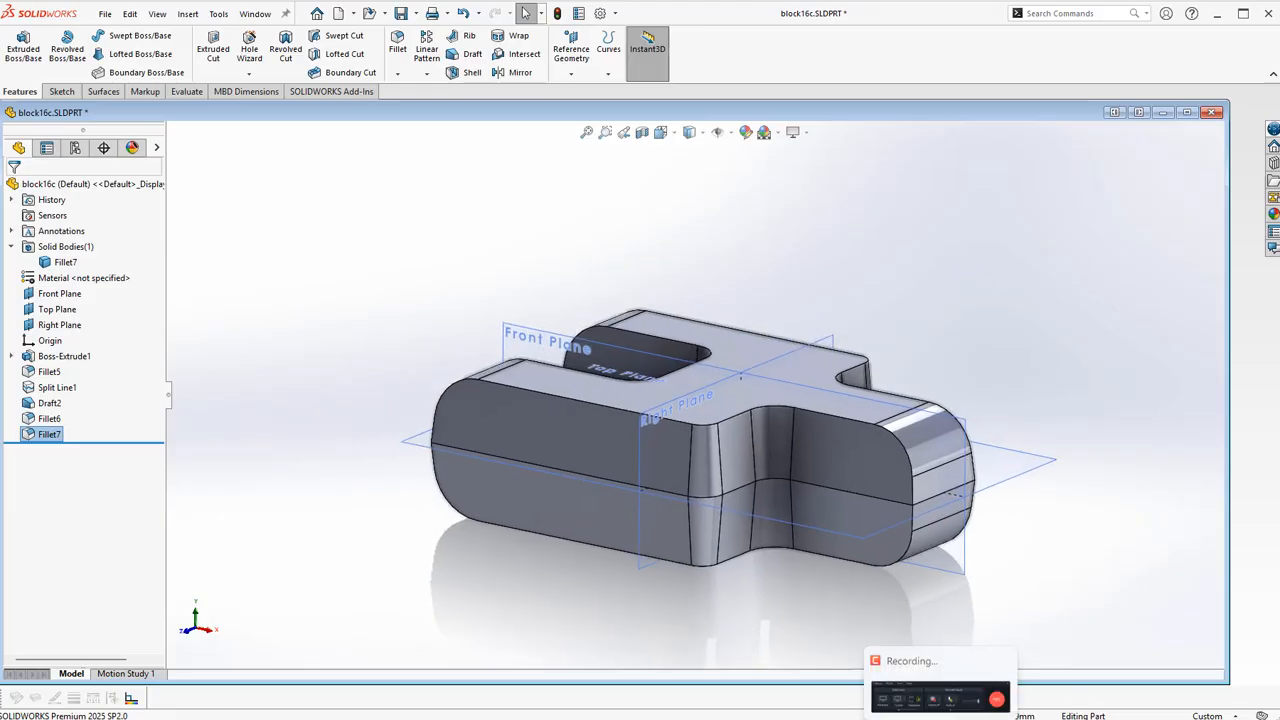
{"action": "left_click", "coordinate": [954, 330]}
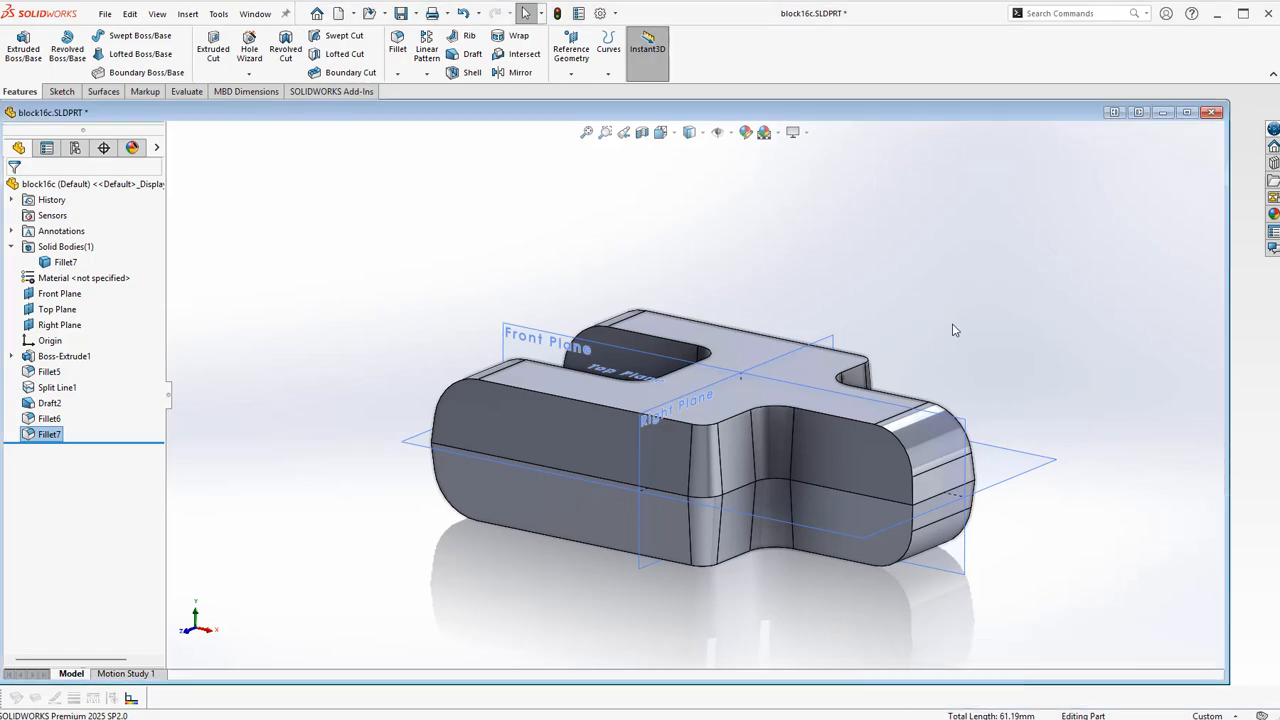
{"action": "left_click", "coordinate": [997, 324]}
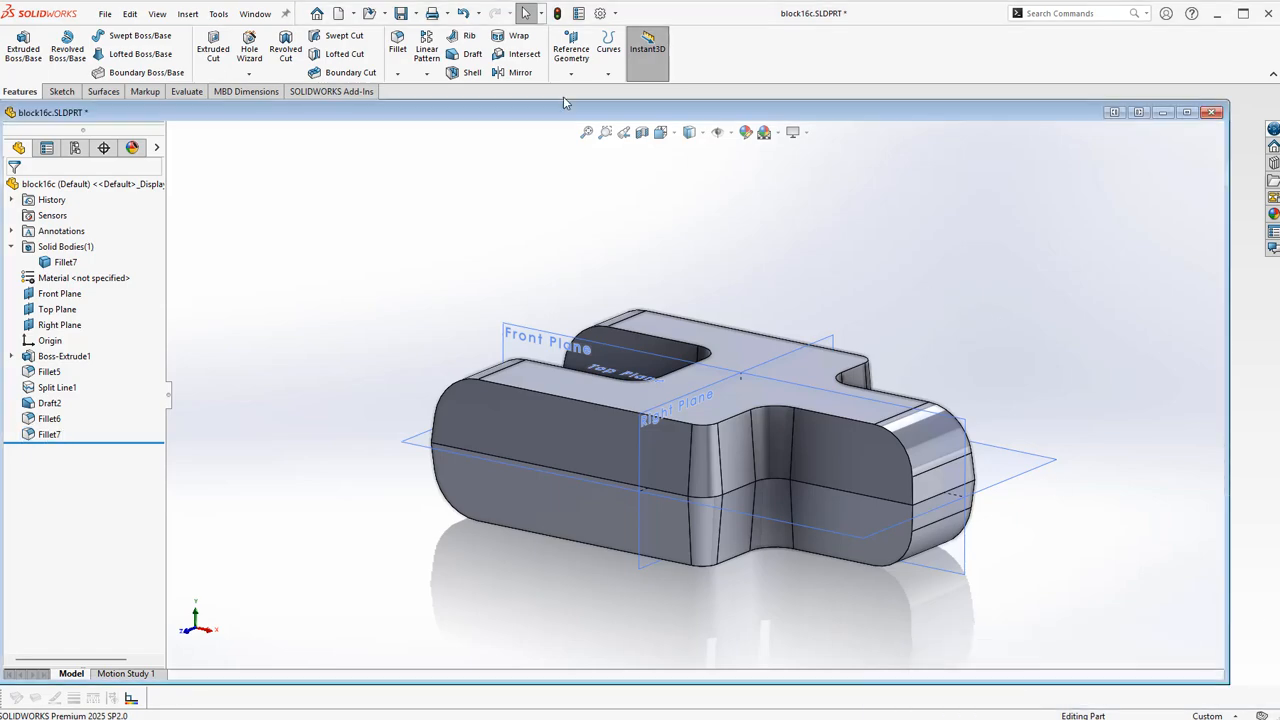
{"action": "left_click", "coordinate": [243, 20]}
{"action": "left_click", "coordinate": [300, 198]}
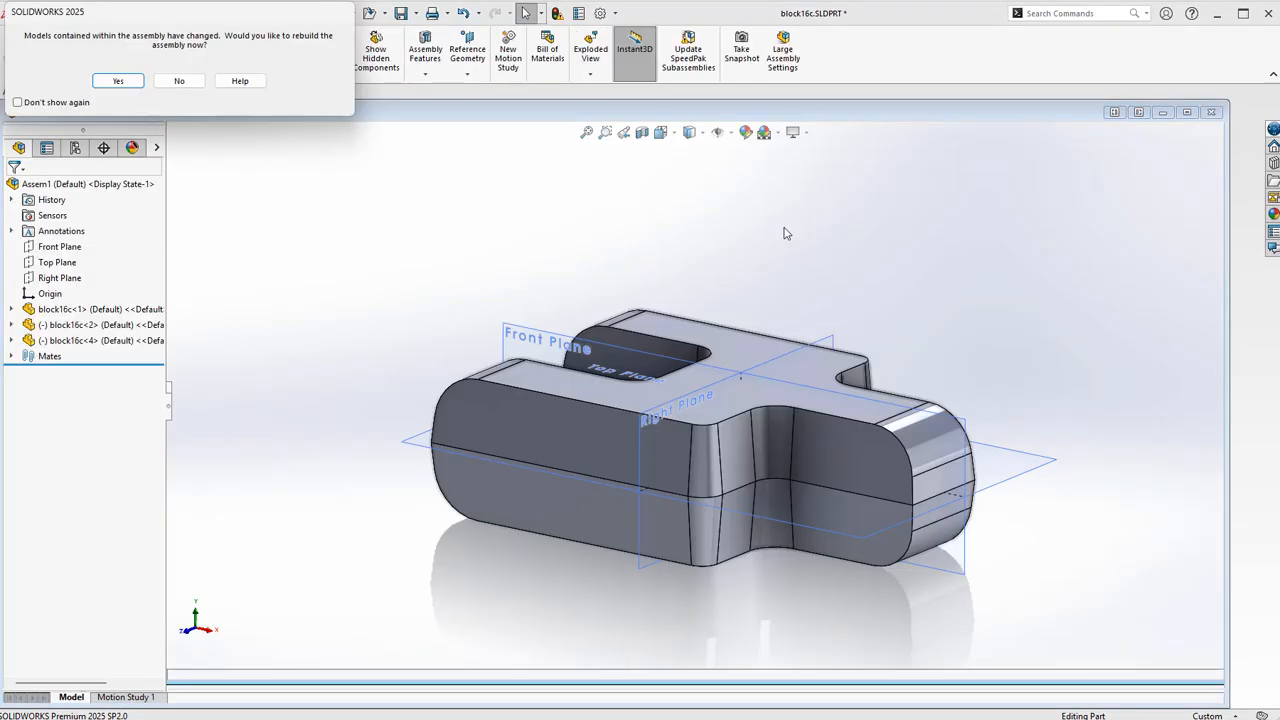
{"action": "left_click", "coordinate": [118, 81]}
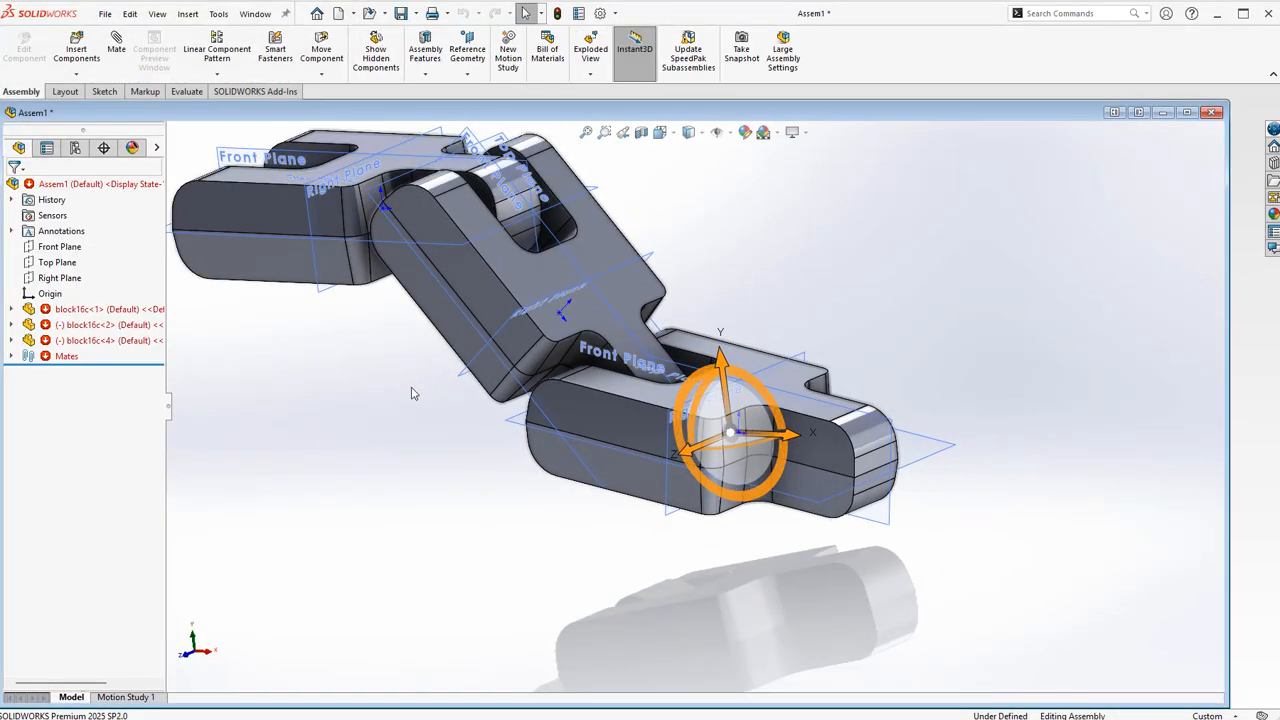
{"action": "middle_click_drag", "start_coordinate": [443, 394], "coordinate": [514, 446], "text": "ctrl"}
{"action": "left_click", "coordinate": [500, 453]}
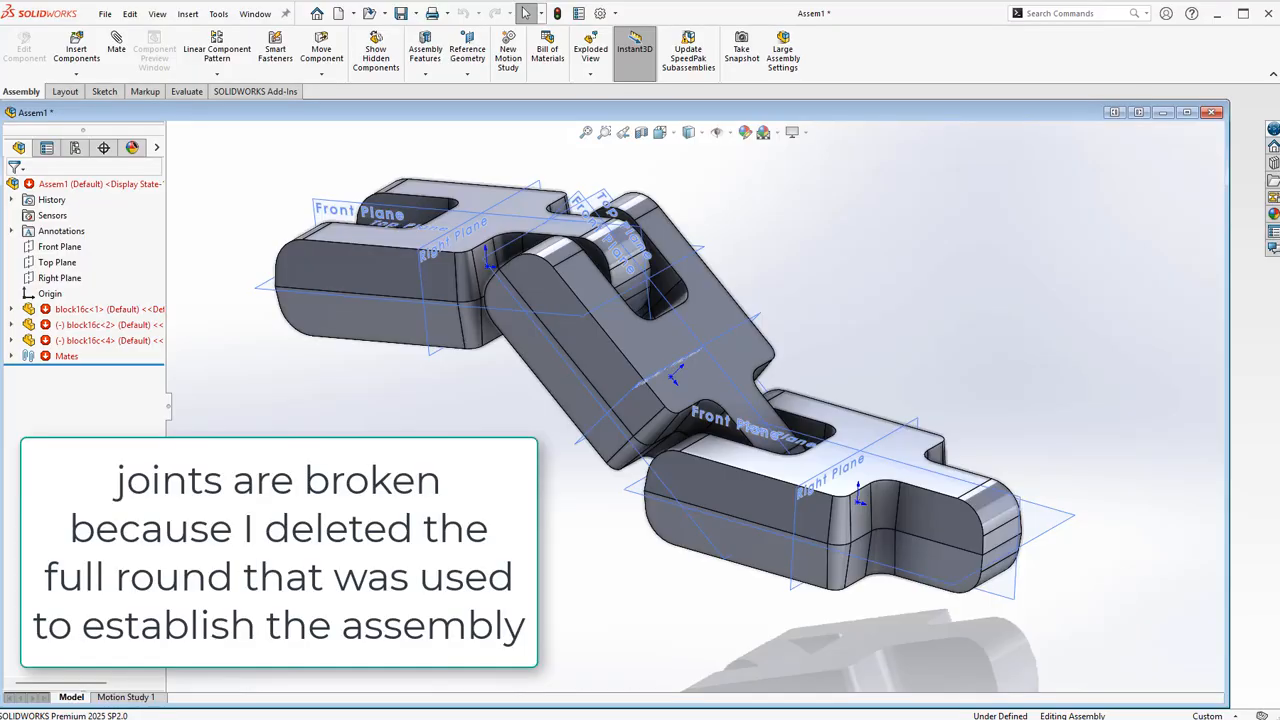
Step: Open the block16c part from the first link in the assembly and roll its history back to just after Boss-Extrude1
{"action": "left_click", "coordinate": [95, 309]}
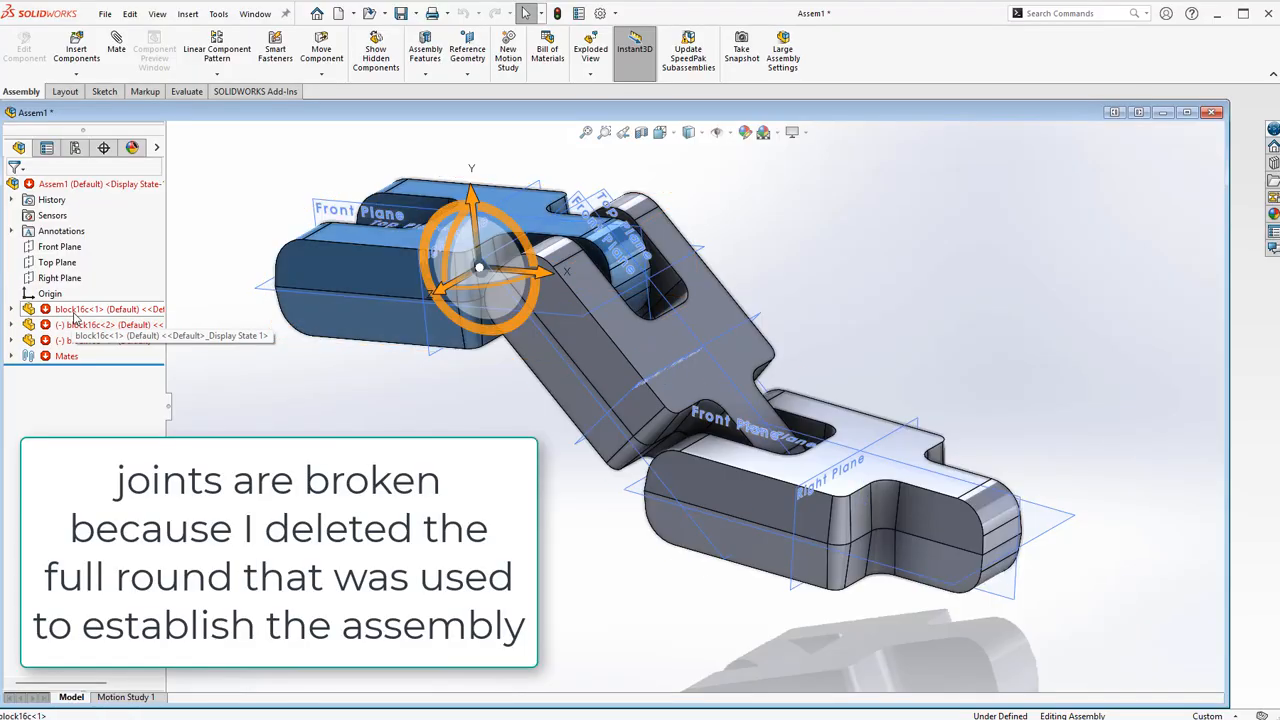
{"action": "left_click", "coordinate": [89, 271]}
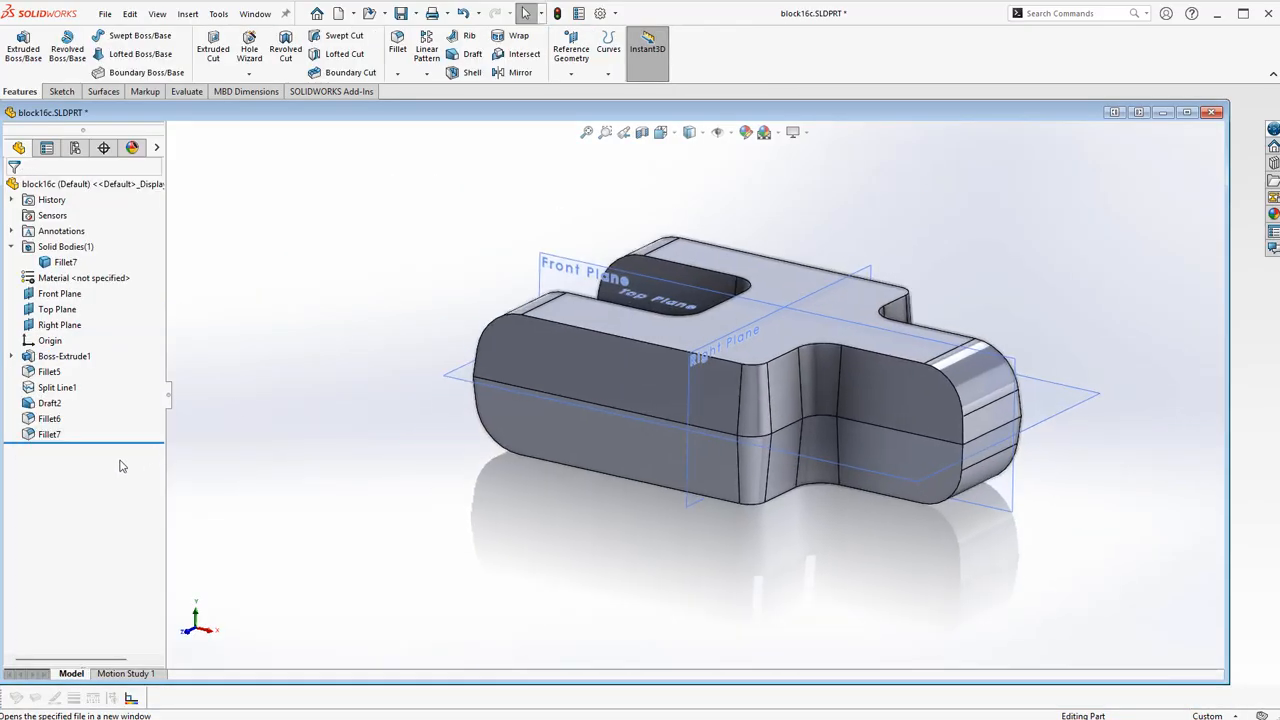
{"action": "left_click_drag", "start_coordinate": [85, 442], "coordinate": [80, 362]}
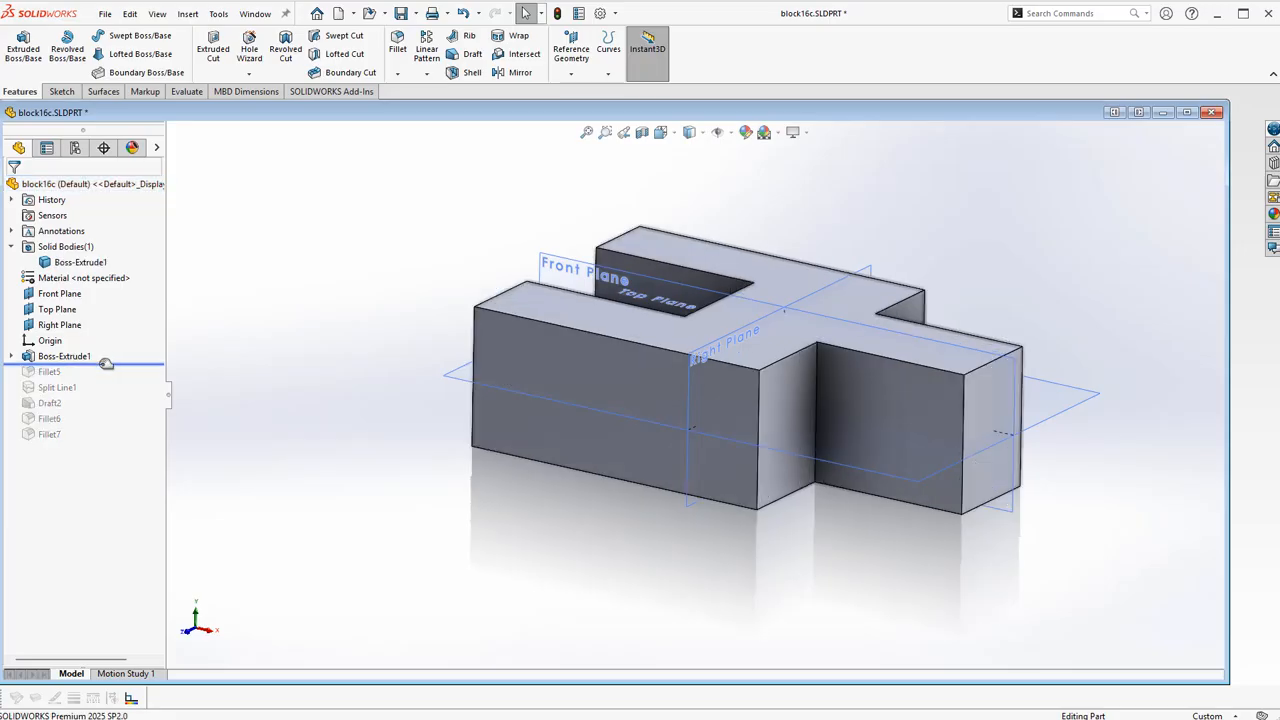
Step: Sketch a lengthwise line about 86 mm long on the outer side face of the fork arm, near mid-height
{"action": "mouse_move", "coordinate": [541, 540]}
{"action": "middle_mouse_down"}
{"action": "mouse_move", "coordinate": [531, 514]}
{"action": "mouse_move", "coordinate": [547, 541]}
{"action": "middle_mouse_up"}
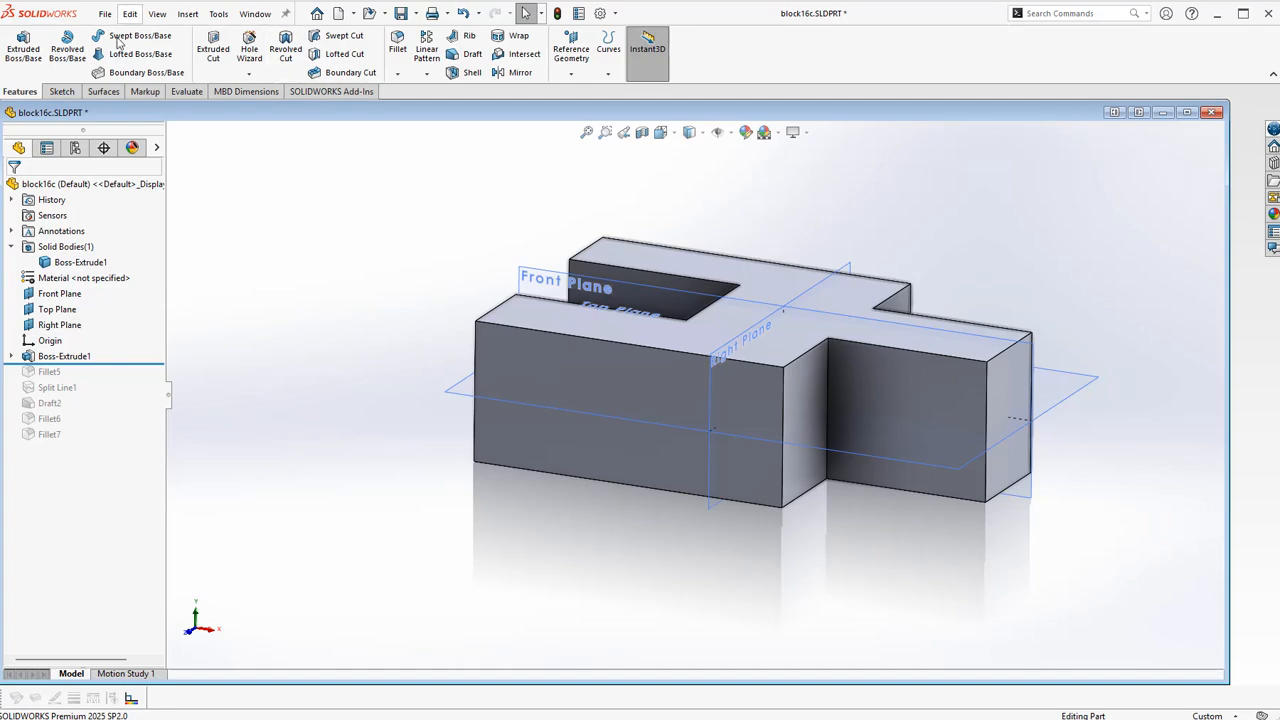
{"action": "left_click", "coordinate": [60, 91]}
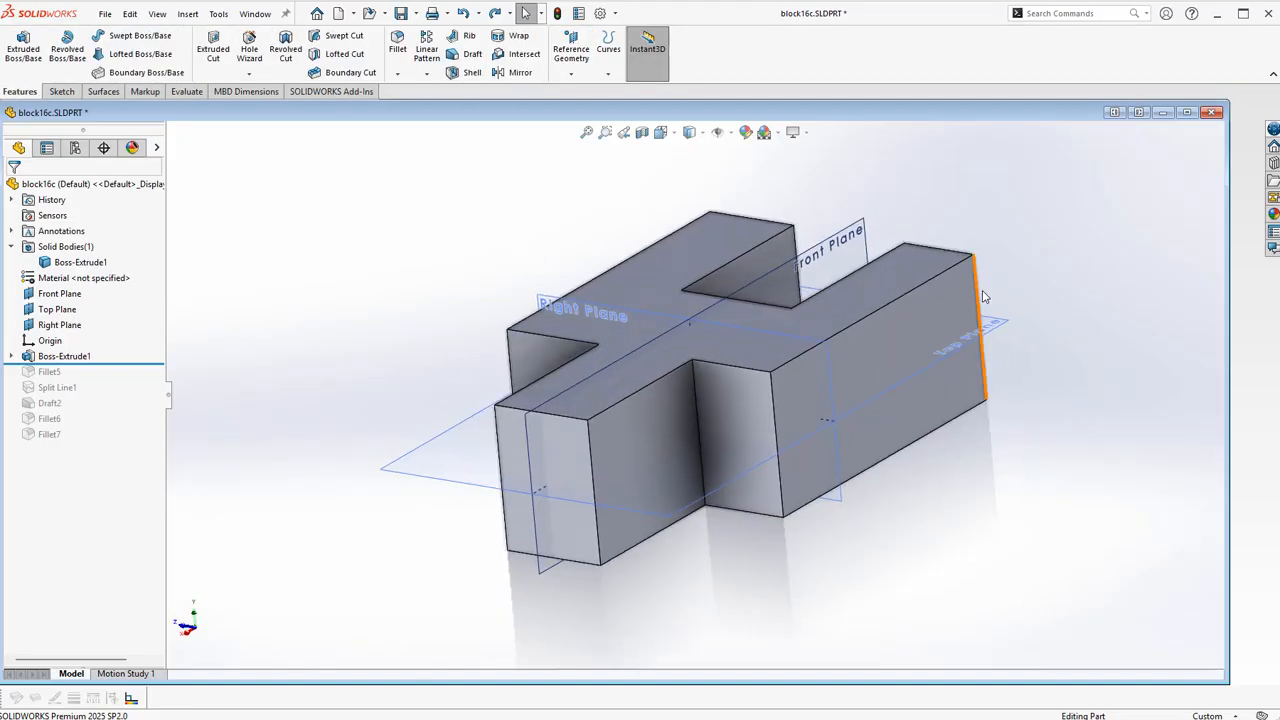
{"action": "left_click", "coordinate": [966, 305]}
{"action": "left_click", "coordinate": [58, 91]}
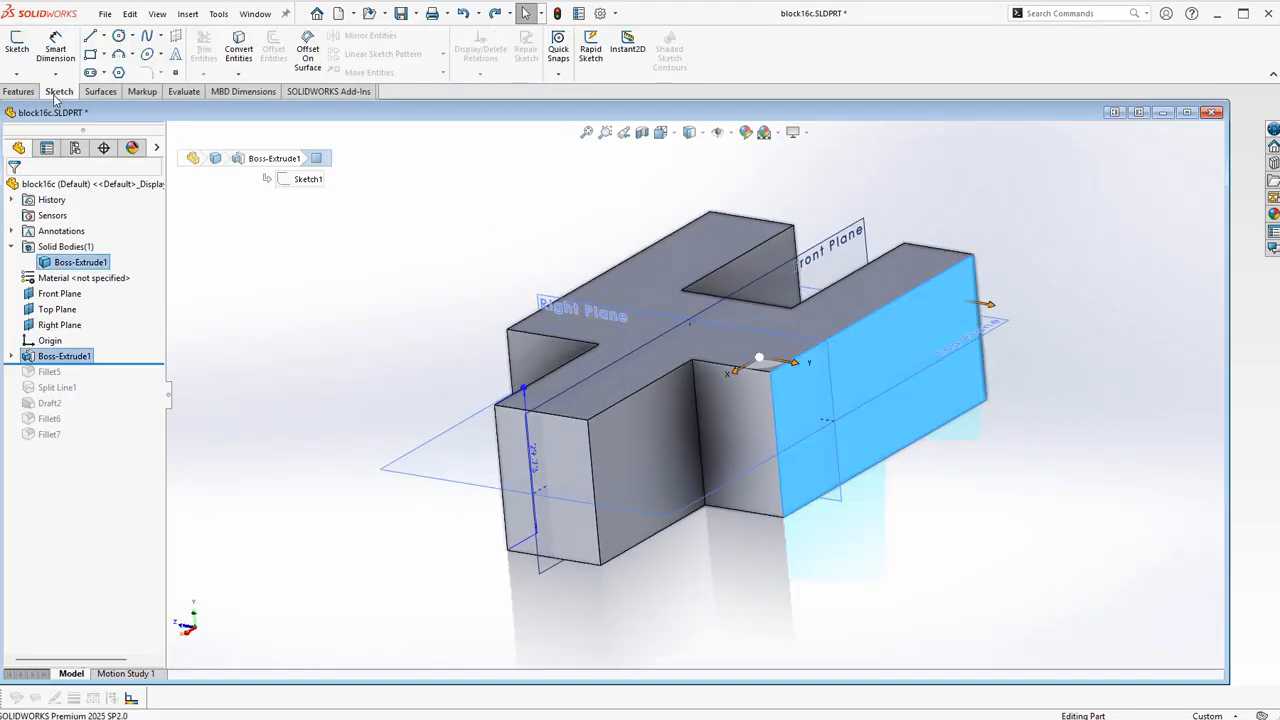
{"action": "left_click", "coordinate": [91, 36]}
{"action": "left_click", "coordinate": [947, 341]}
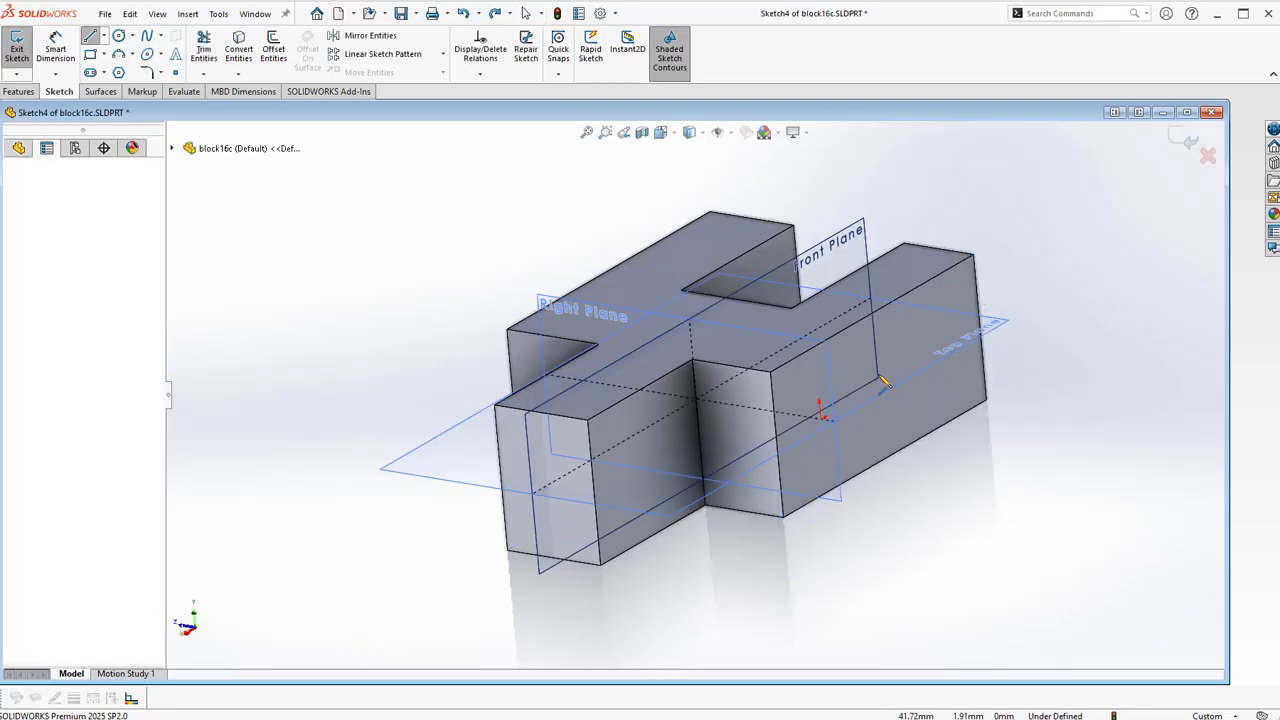
{"action": "left_click", "coordinate": [692, 484]}
{"action": "key", "text": "Escape"}
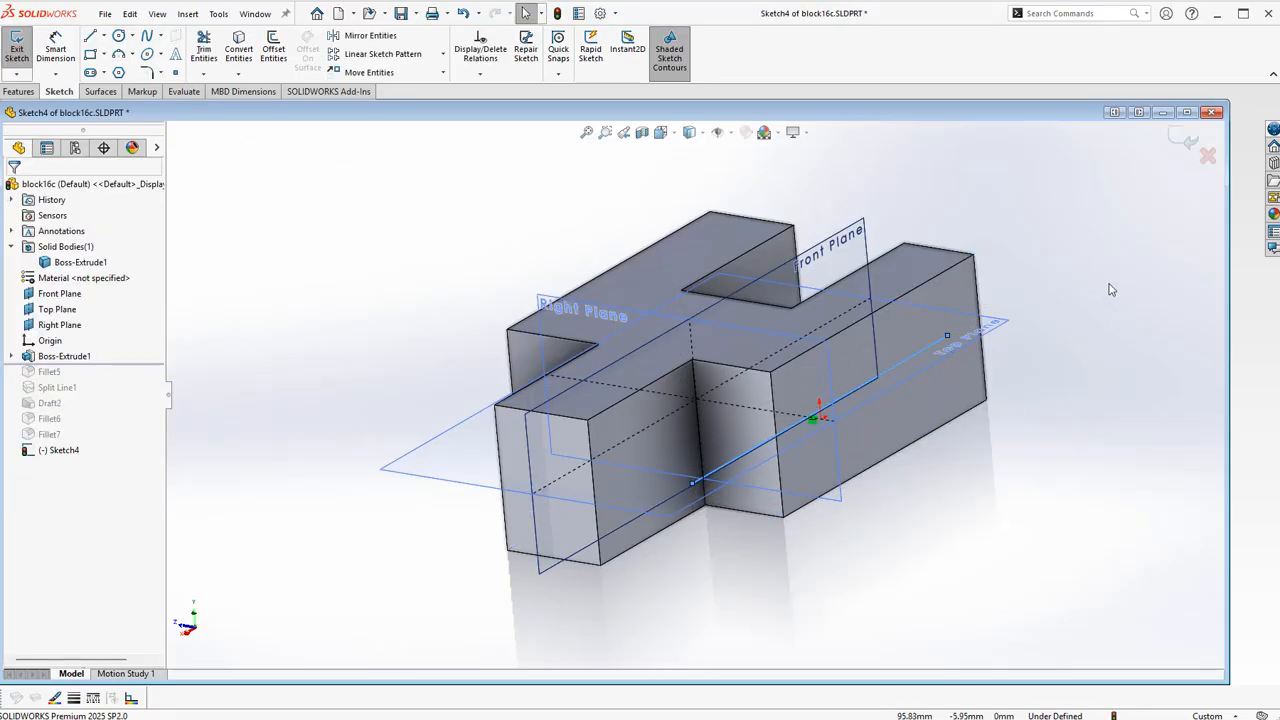
Step: View the sketch face-on and make the line collinear with the Top Plane
{"action": "key", "text": "space"}
{"action": "key", "text": "ctrl+8"}
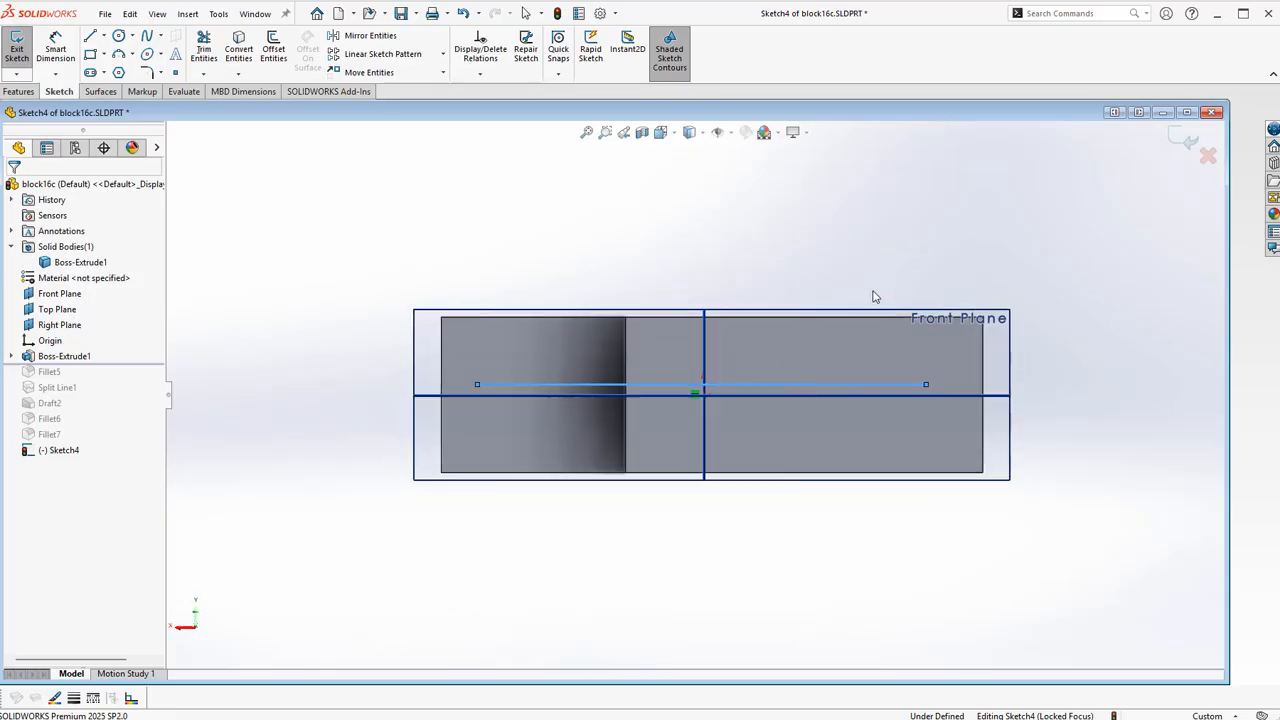
{"action": "left_click", "coordinate": [847, 385]}
{"action": "left_click", "coordinate": [841, 397], "text": "ctrl"}
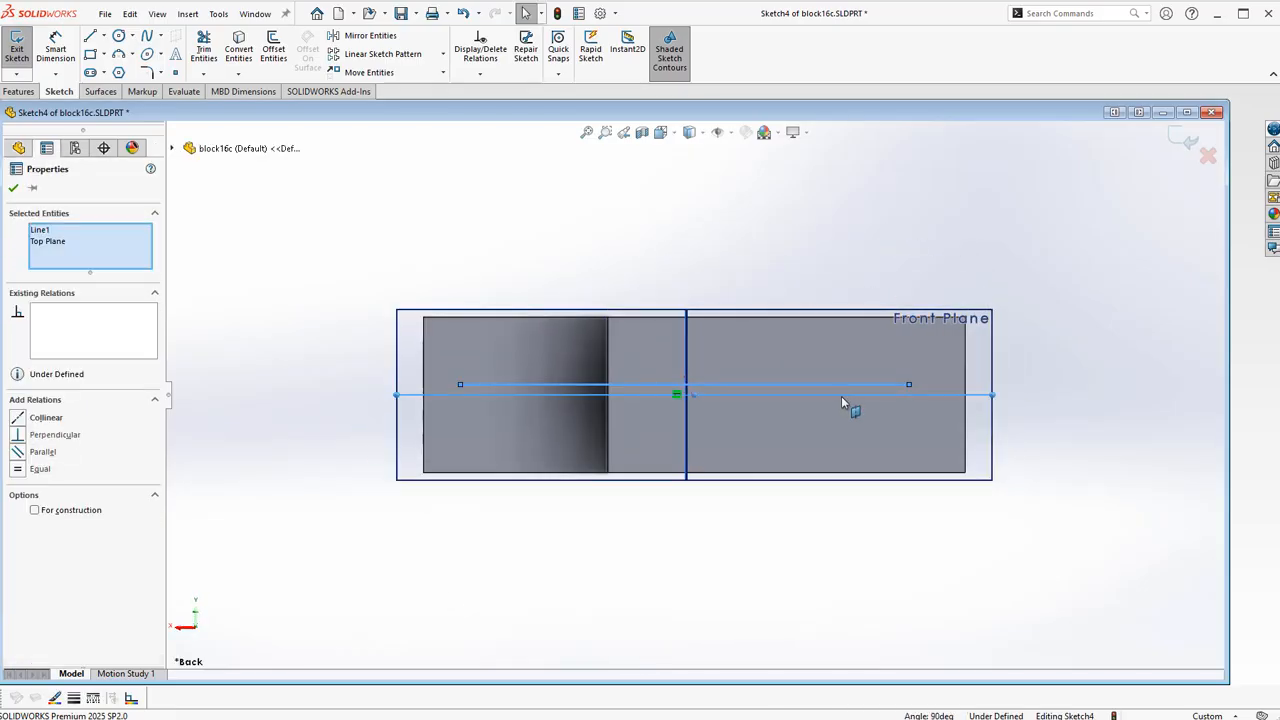
{"action": "left_click", "coordinate": [30, 420]}
{"action": "left_click", "coordinate": [374, 271]}
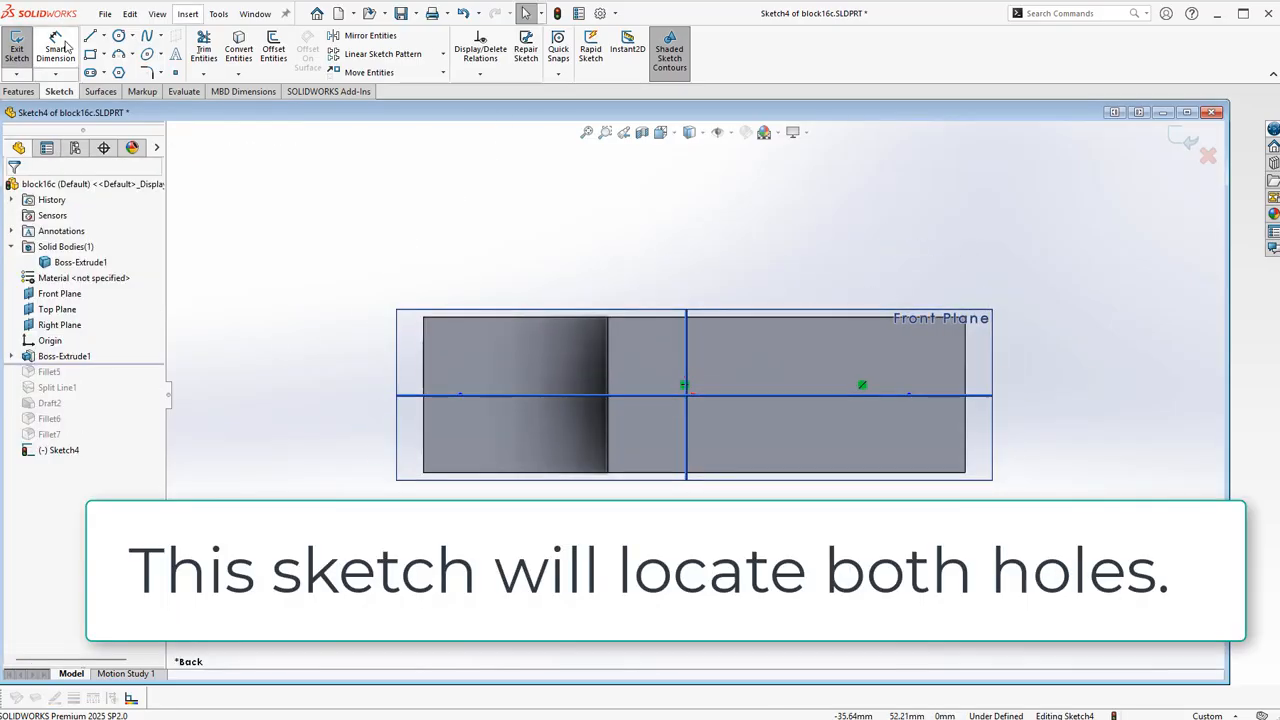
Step: Dimension the length of the lengthwise hole-locating line on the fork arm's side face
{"action": "left_click", "coordinate": [534, 393]}
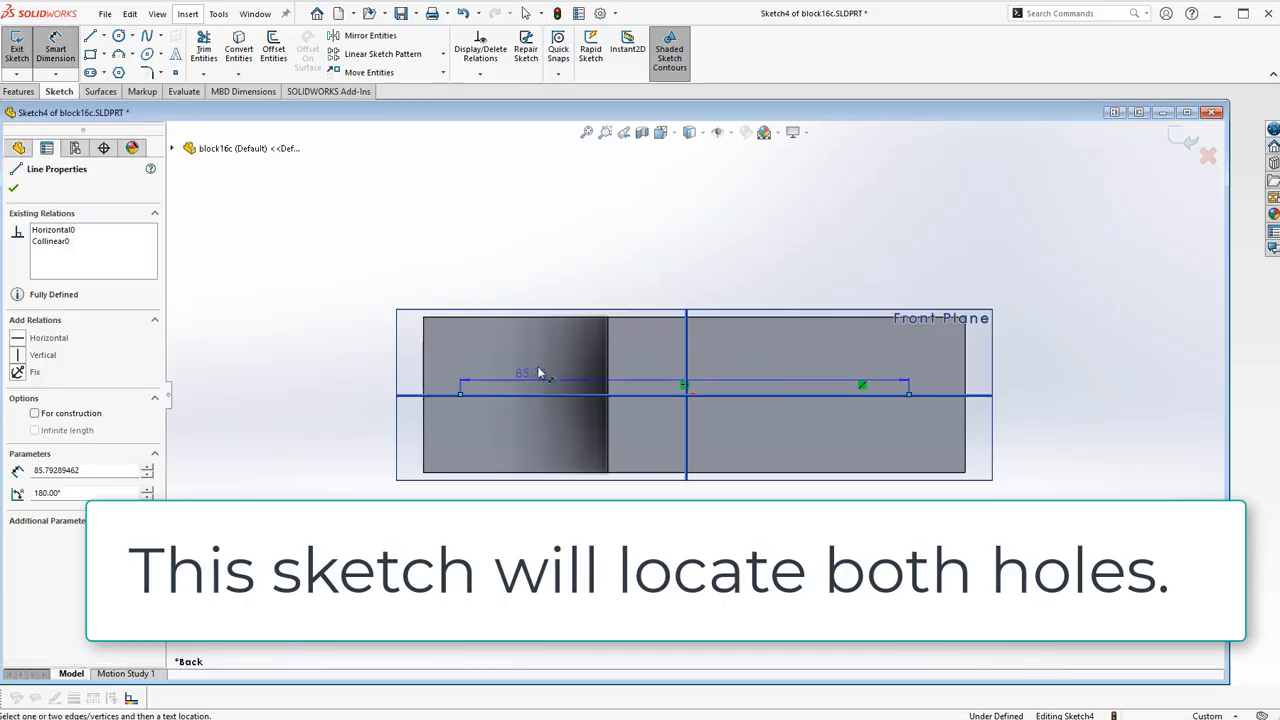
{"action": "left_click", "coordinate": [538, 368]}
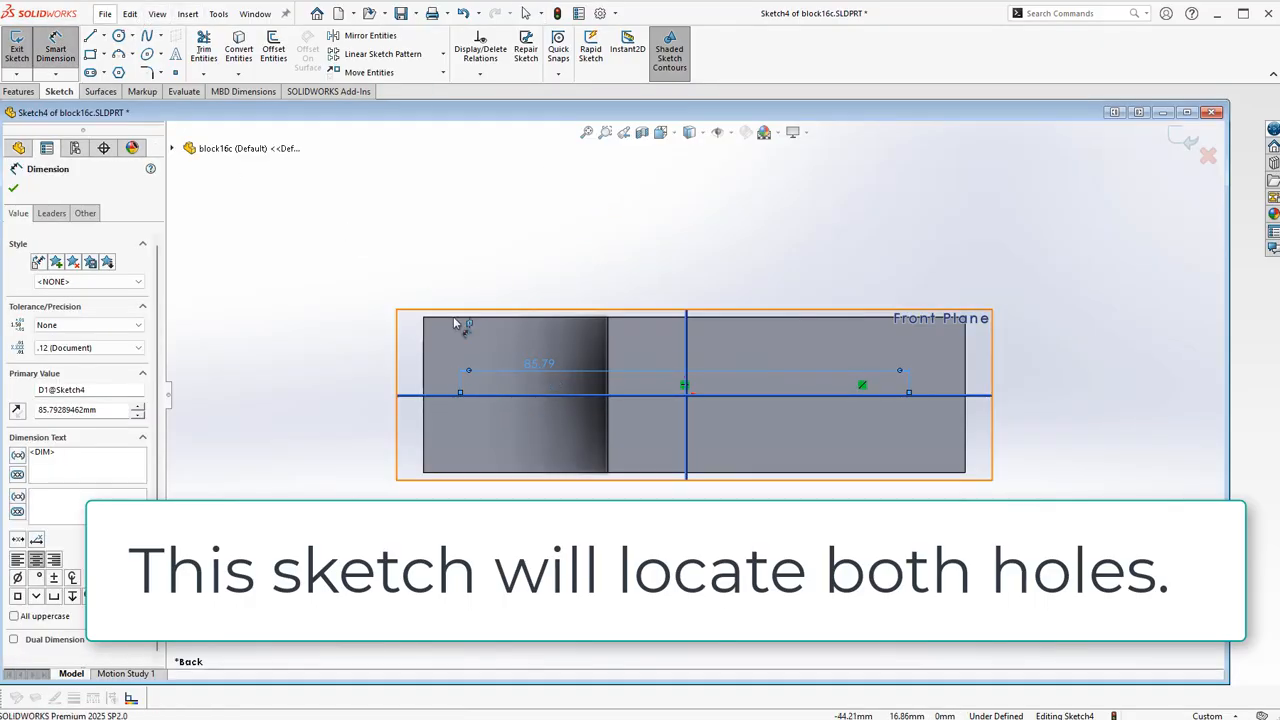
{"action": "key", "text": "Escape"}
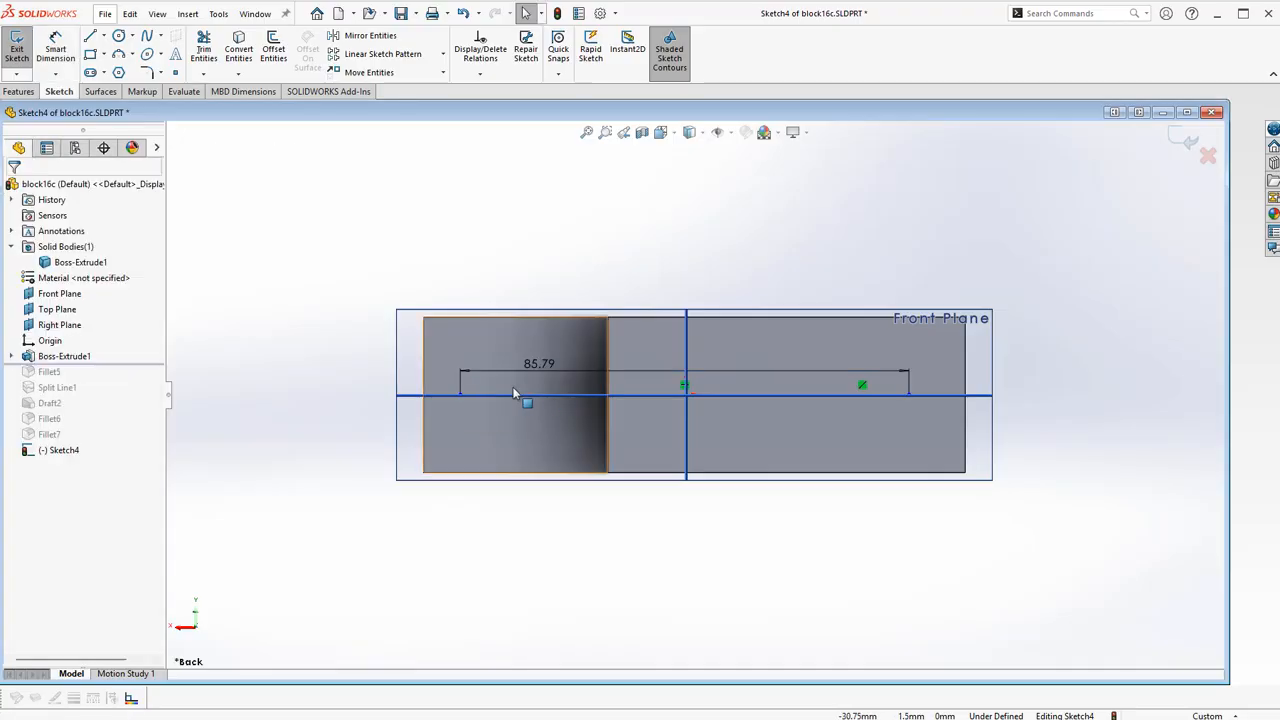
Step: Dimension the distance from the line's tongue-side endpoint to the Right Plane, and finish the sketch
{"action": "left_click", "coordinate": [463, 399]}
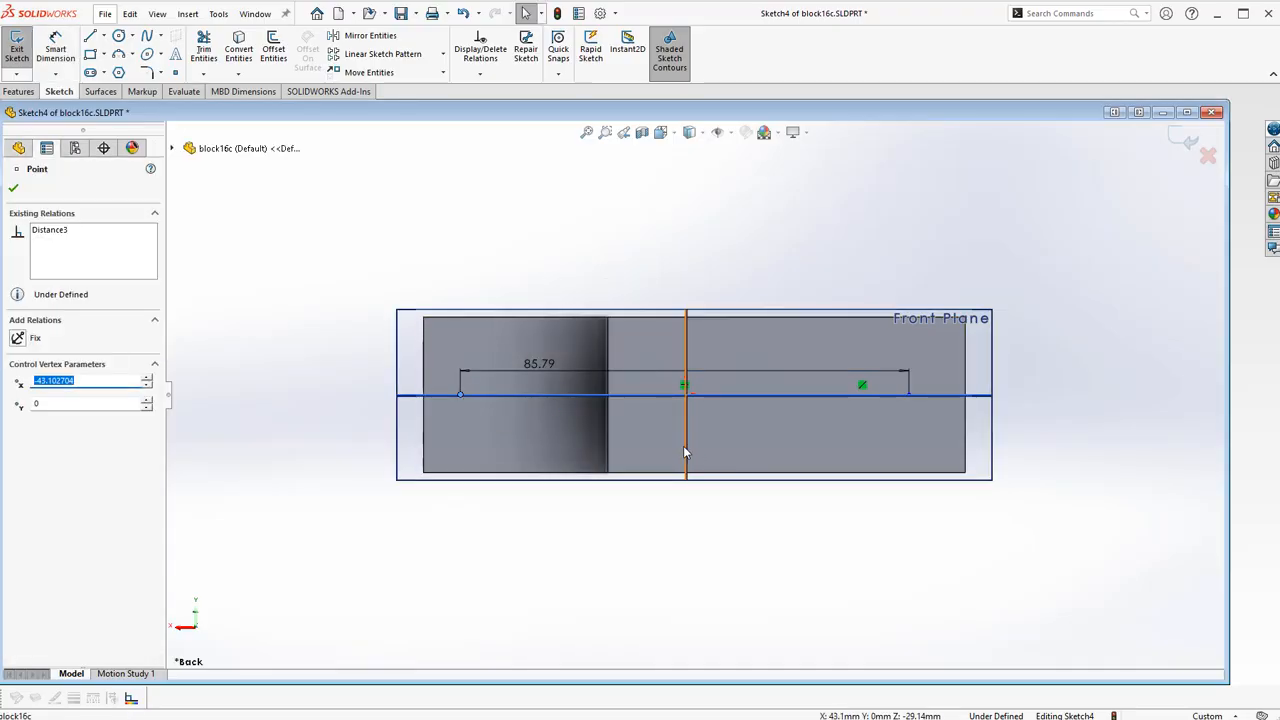
{"action": "left_click", "coordinate": [683, 445]}
{"action": "left_click", "coordinate": [55, 50]}
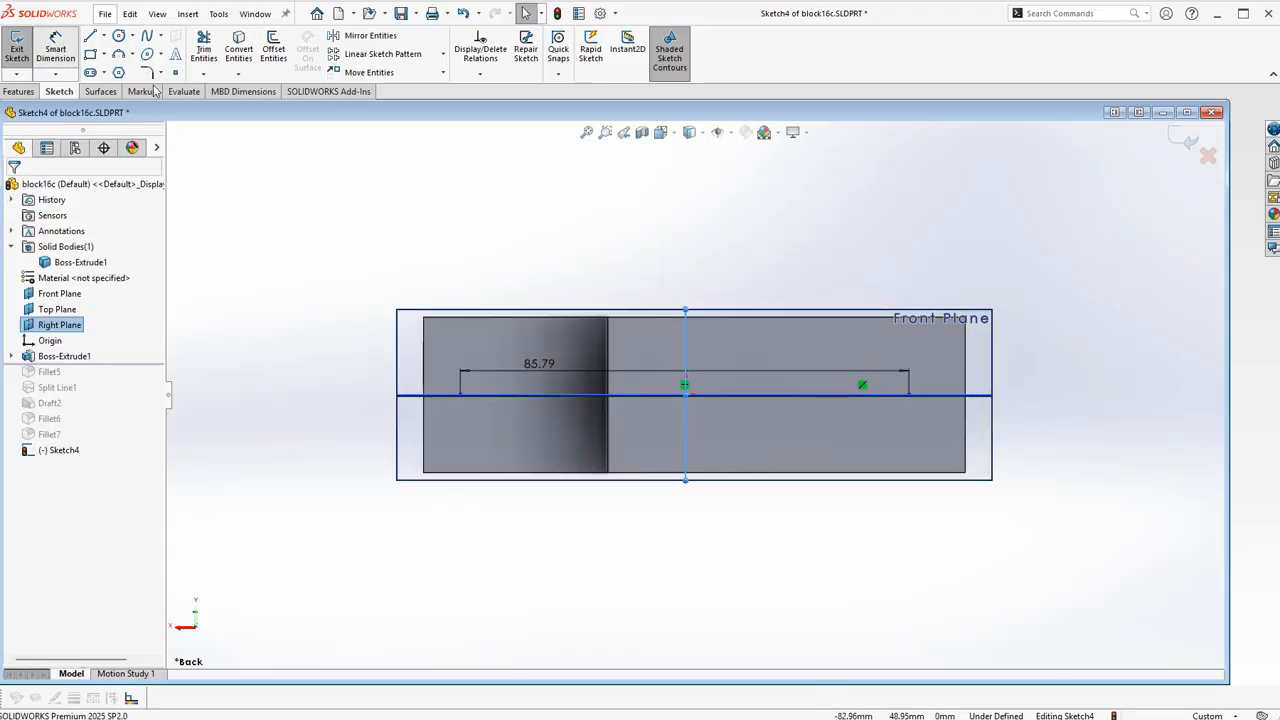
{"action": "left_click", "coordinate": [461, 395]}
{"action": "left_click", "coordinate": [686, 434]}
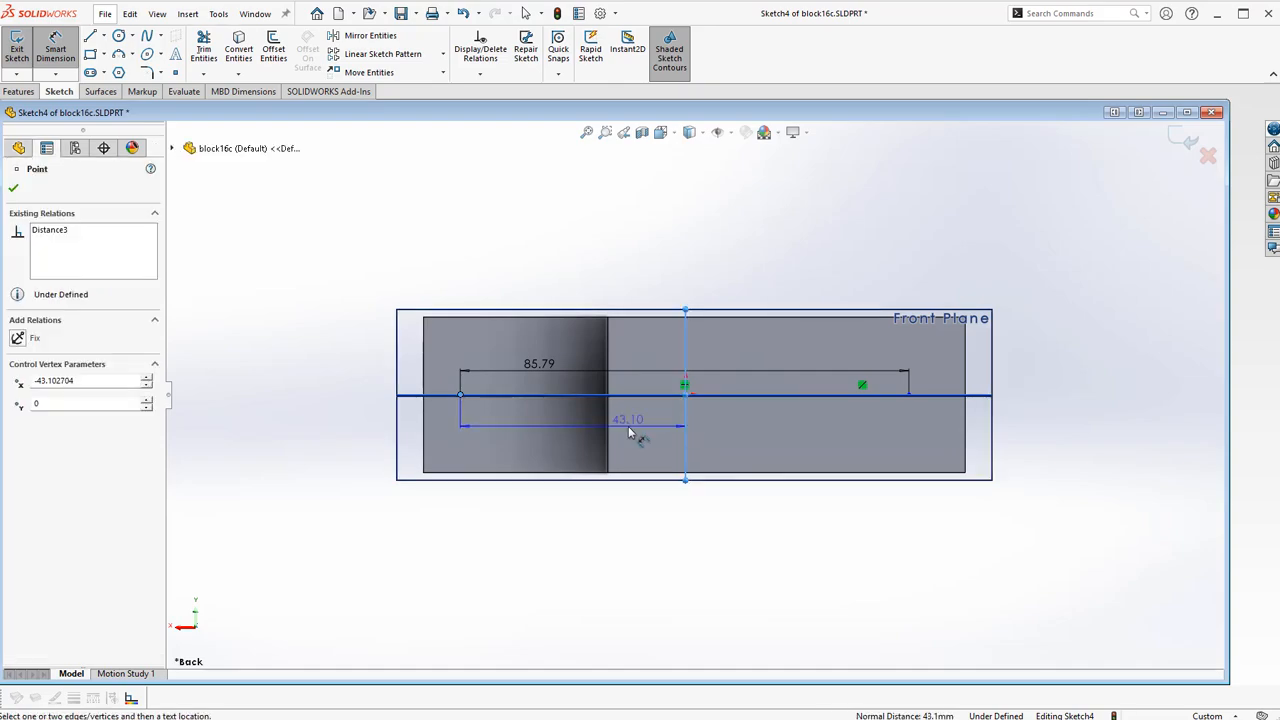
{"action": "left_click", "coordinate": [634, 430]}
{"action": "mouse_move", "coordinate": [651, 209]}
{"action": "middle_mouse_down"}
{"action": "mouse_move", "coordinate": [783, 205]}
{"action": "mouse_move", "coordinate": [842, 275]}
{"action": "middle_mouse_up"}
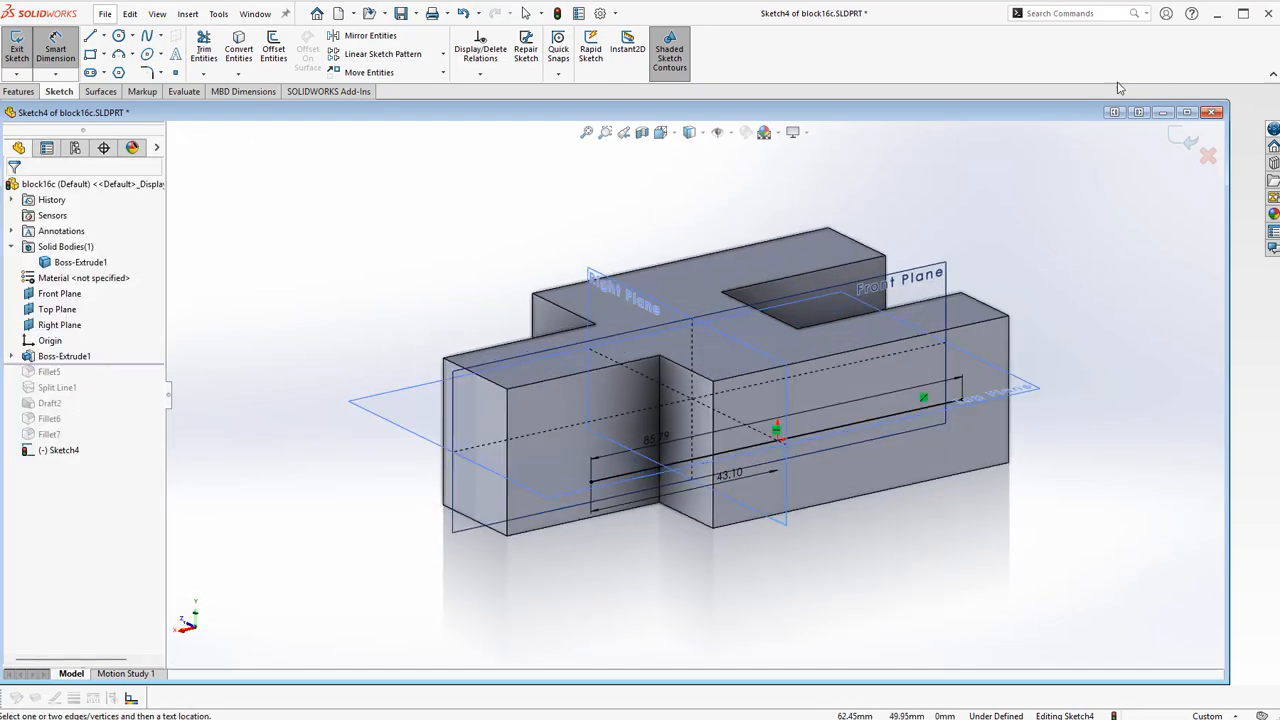
{"action": "left_click", "coordinate": [1184, 138]}
{"action": "middle_click_drag", "start_coordinate": [358, 213], "coordinate": [330, 214]}
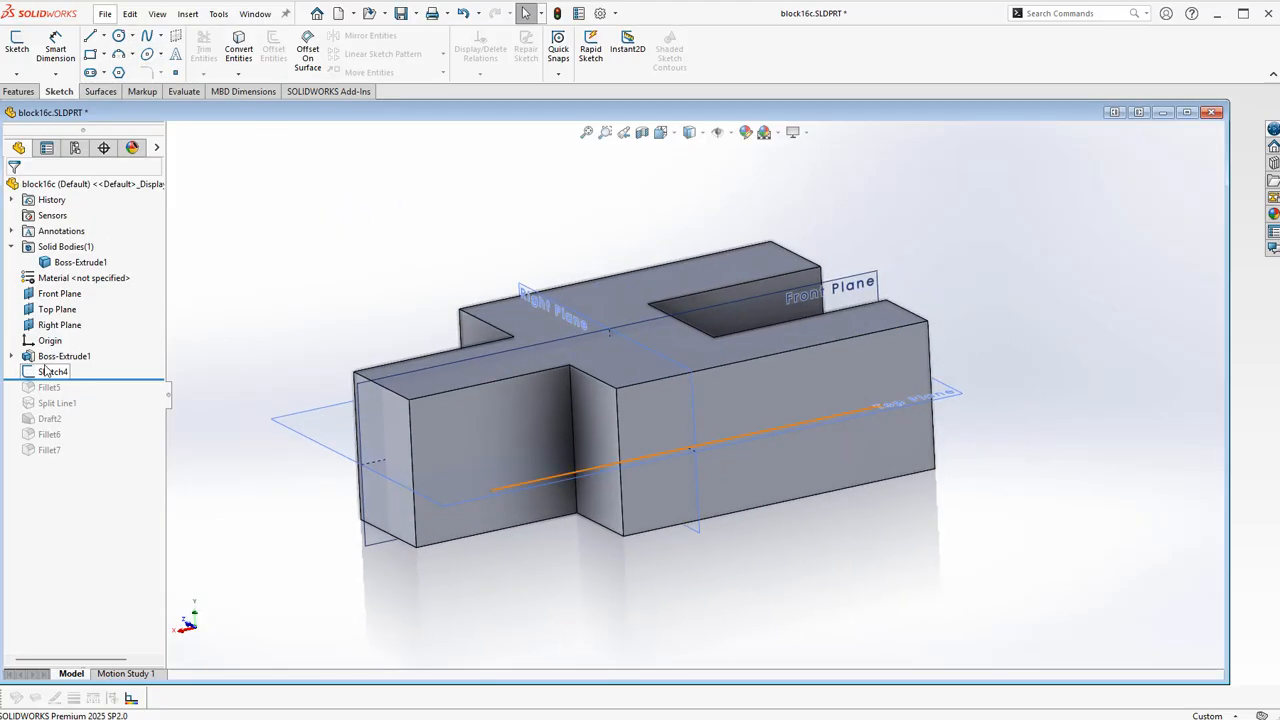
Step: Start Hole Wizard from the hole-locating sketch and specify ANSI Metric bottoming tapped holes of size M6x1.0
{"action": "left_click", "coordinate": [45, 371]}
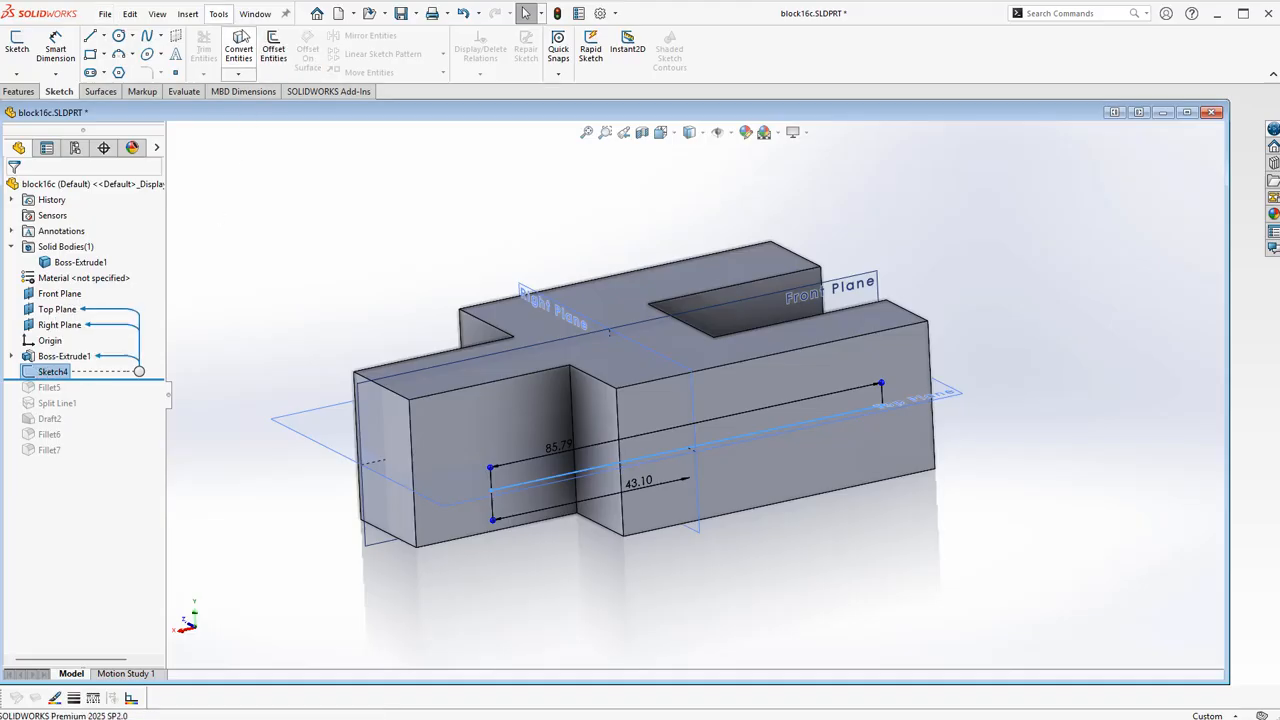
{"action": "left_click", "coordinate": [19, 91]}
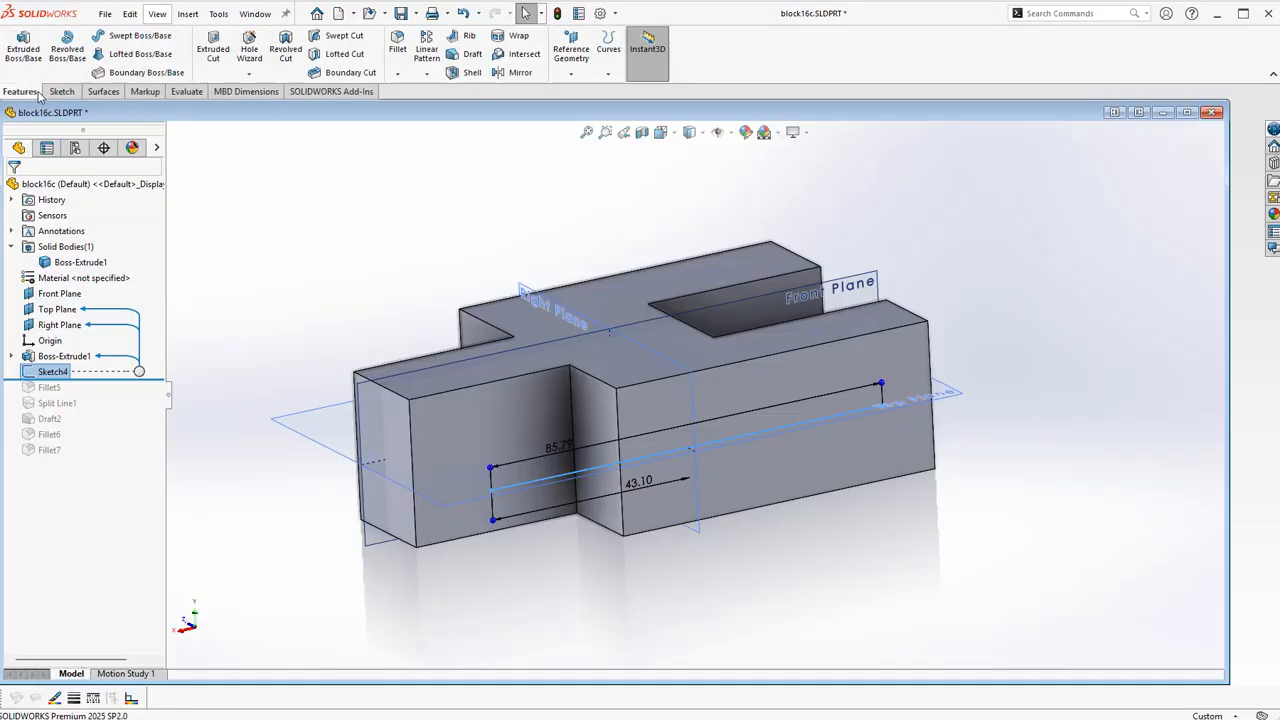
{"action": "left_click", "coordinate": [250, 50]}
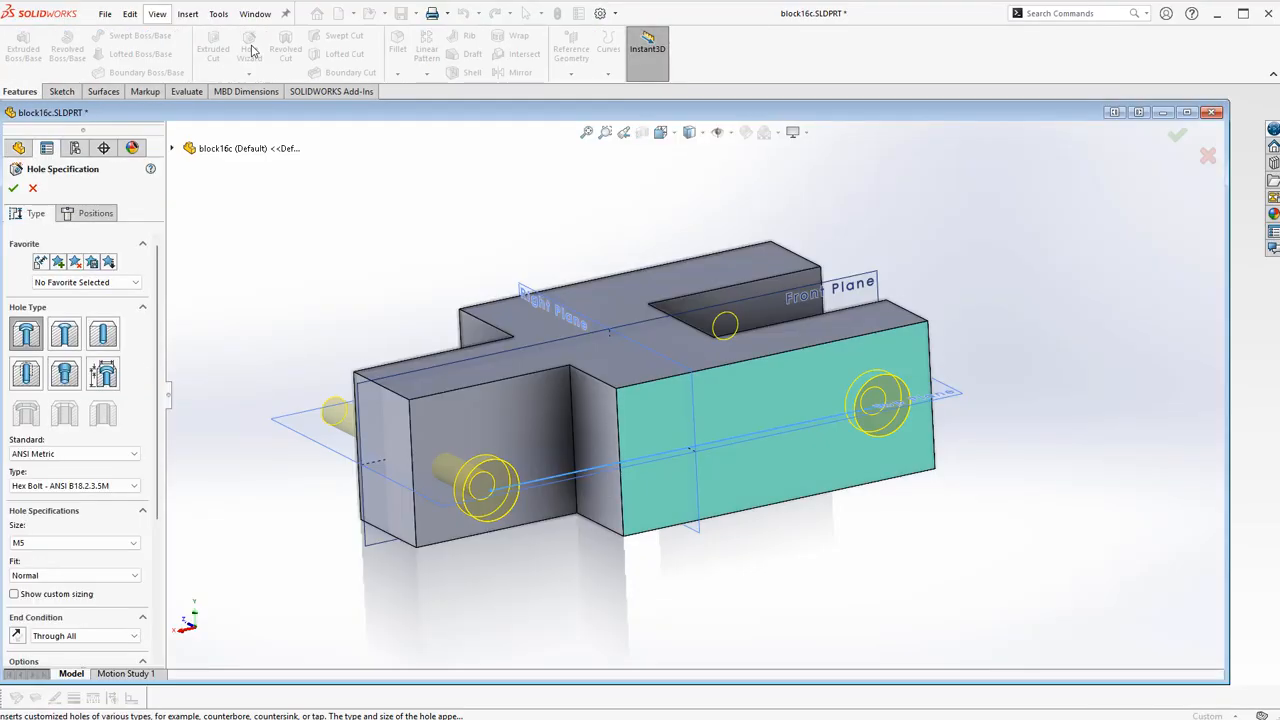
{"action": "mouse_move", "coordinate": [340, 210]}
{"action": "middle_mouse_down"}
{"action": "mouse_move", "coordinate": [397, 281]}
{"action": "mouse_move", "coordinate": [323, 194]}
{"action": "middle_mouse_up"}
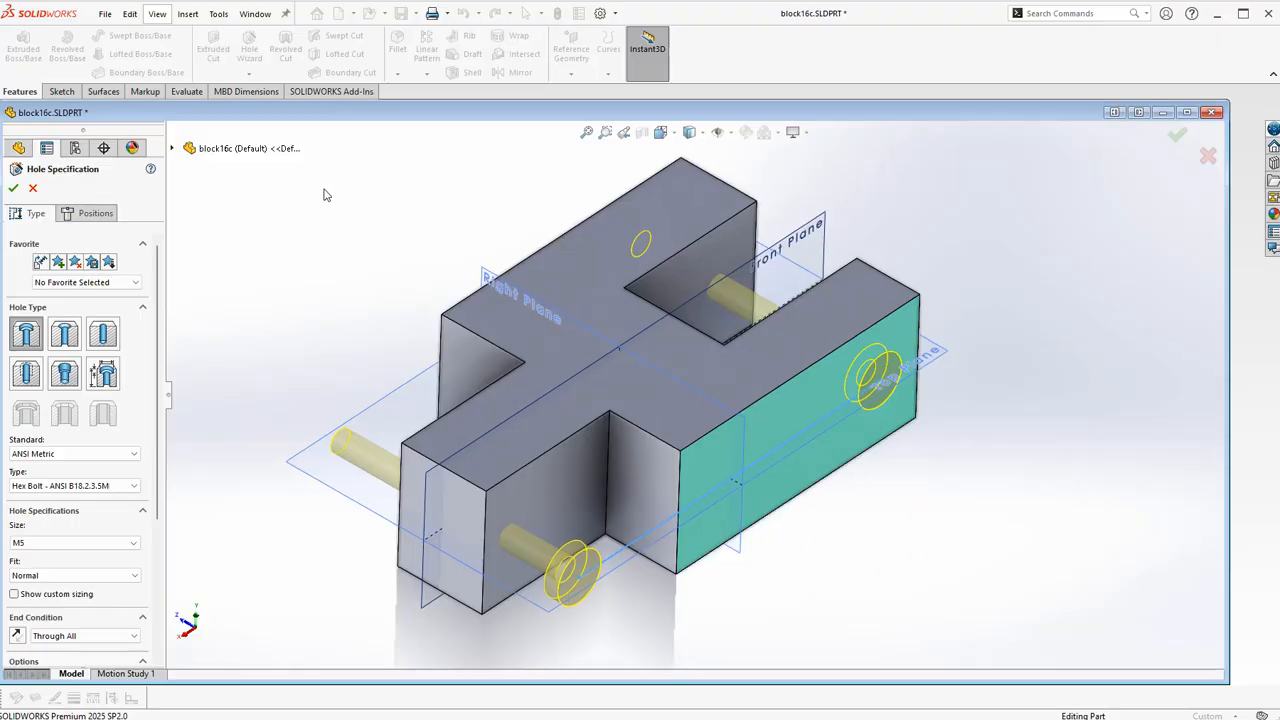
{"action": "left_click", "coordinate": [102, 336]}
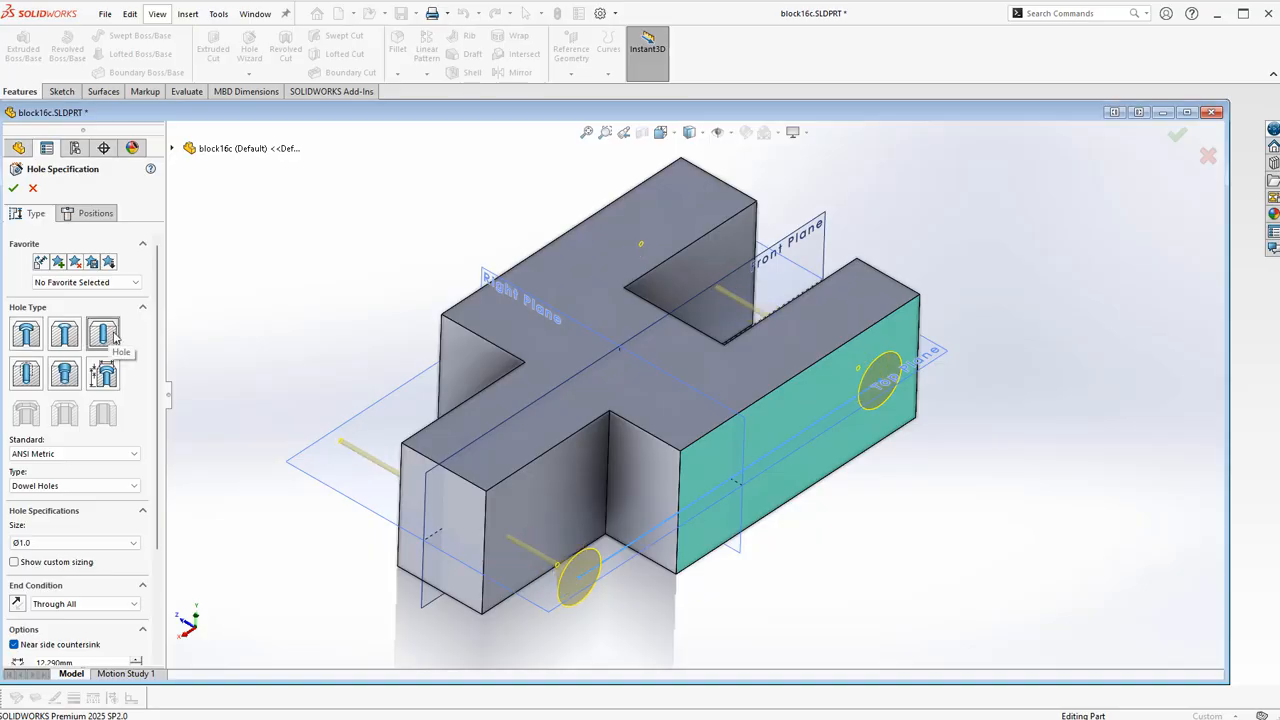
{"action": "middle_click_drag", "start_coordinate": [339, 324], "coordinate": [245, 343]}
{"action": "middle_click_drag", "start_coordinate": [313, 284], "coordinate": [294, 246]}
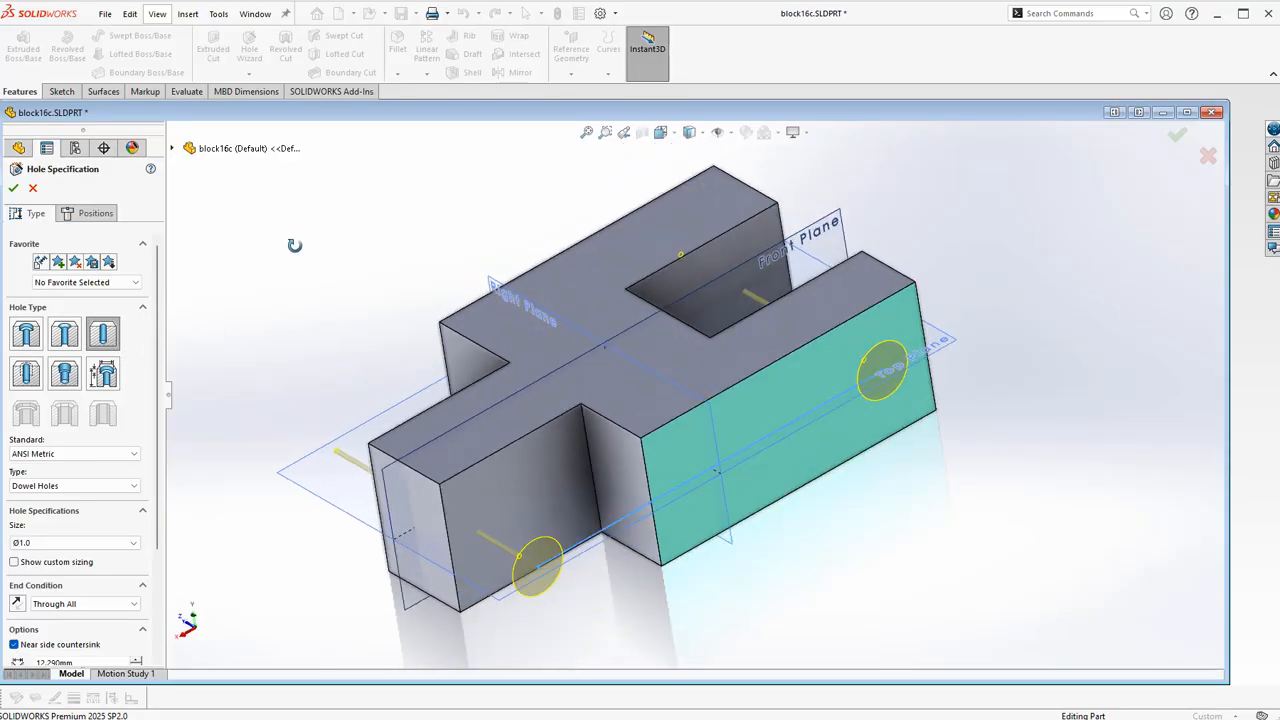
{"action": "left_click", "coordinate": [27, 380]}
{"action": "left_click", "coordinate": [67, 543]}
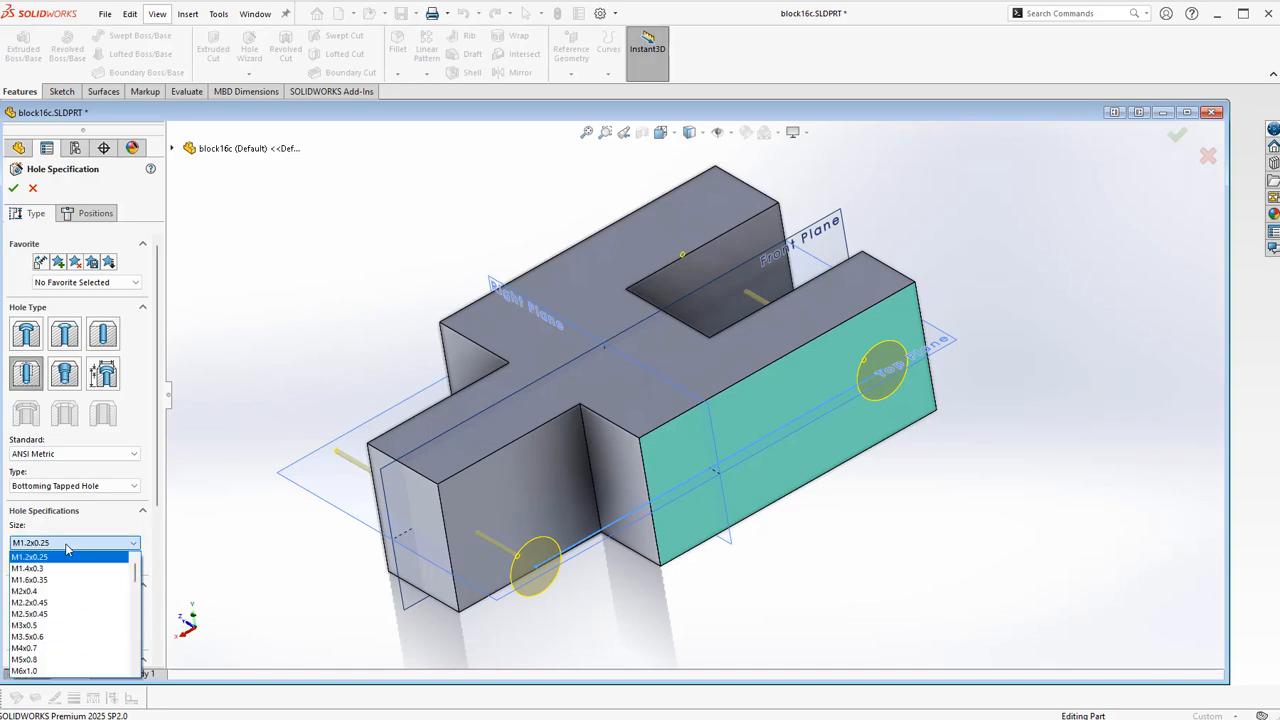
{"action": "left_click", "coordinate": [33, 670]}
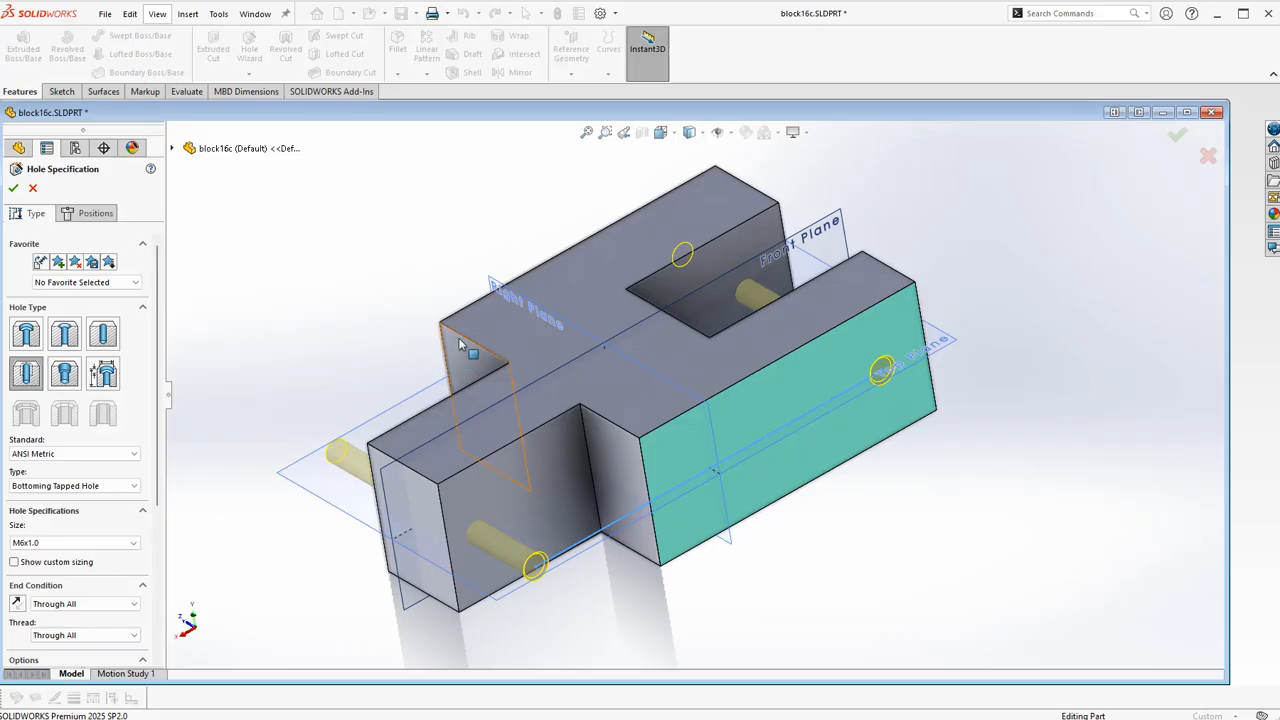
{"action": "middle_click_drag", "start_coordinate": [466, 346], "coordinate": [469, 322]}
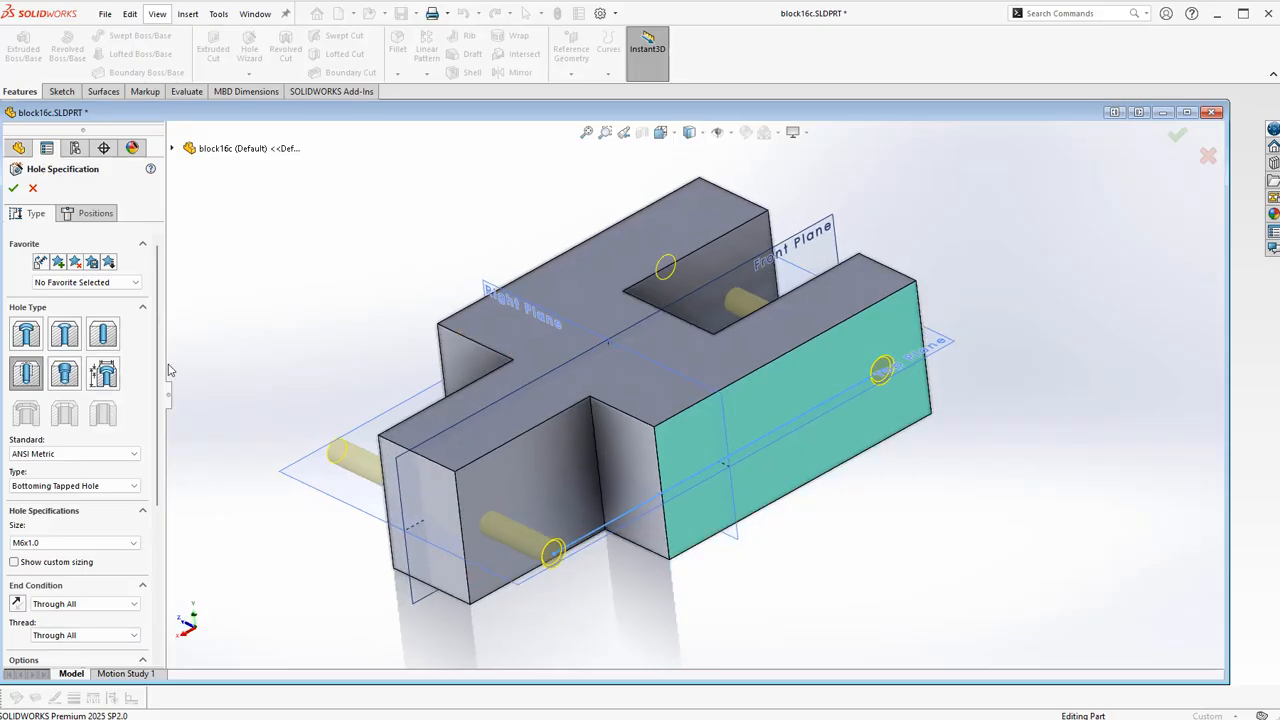
Step: Turn off the thread callout and near side countersink, and create the through-all tapped holes at both line ends
{"action": "left_click_drag", "start_coordinate": [159, 465], "coordinate": [155, 627]}
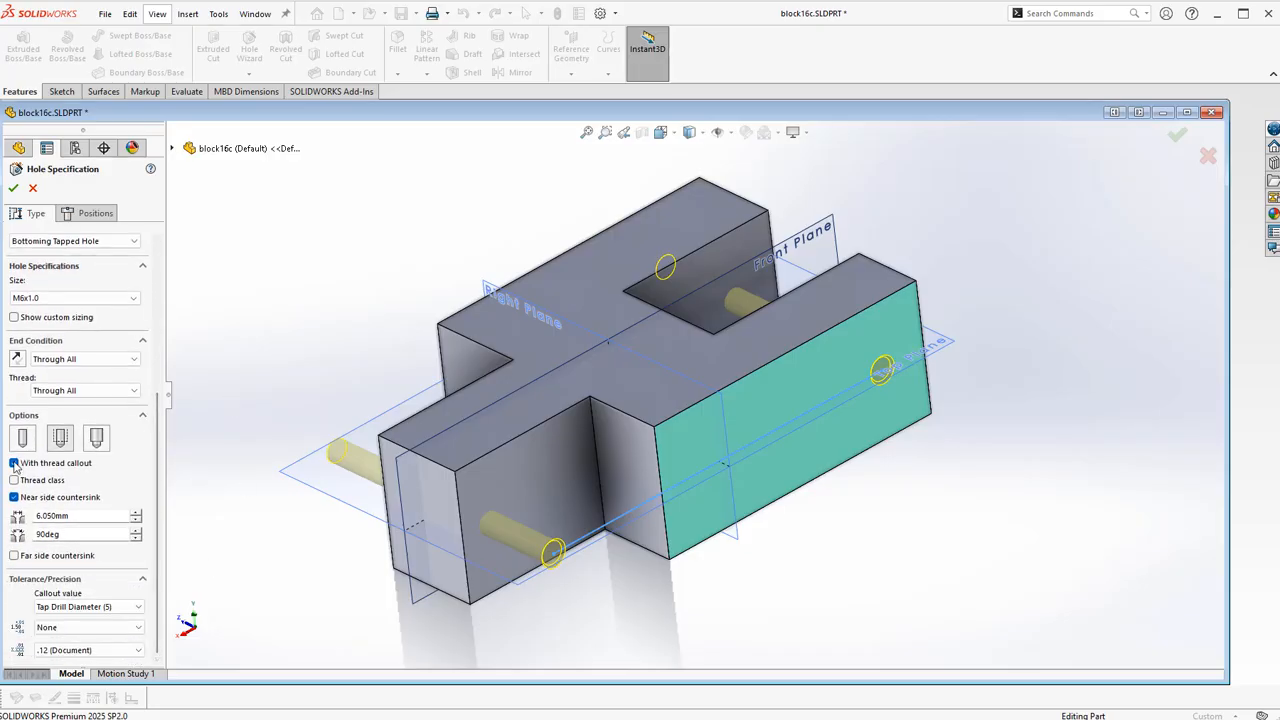
{"action": "left_click", "coordinate": [15, 497]}
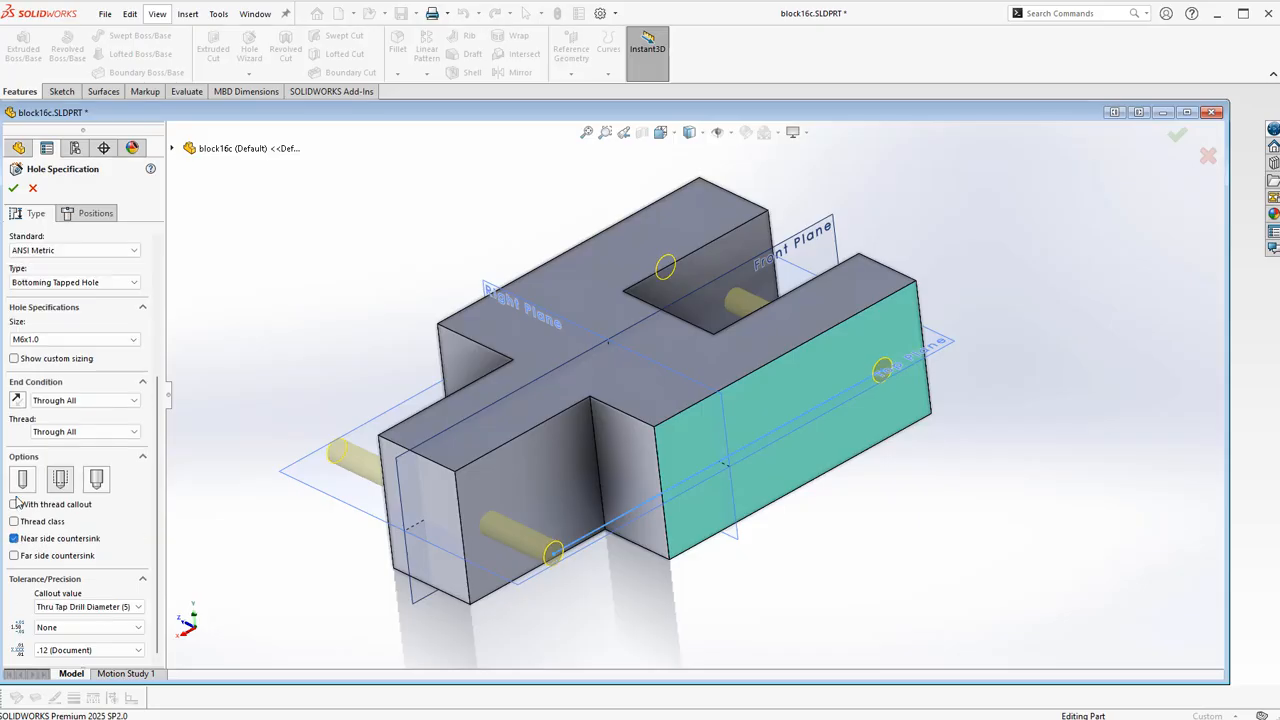
{"action": "left_click", "coordinate": [13, 189]}
{"action": "middle_click_drag", "start_coordinate": [386, 268], "coordinate": [440, 268]}
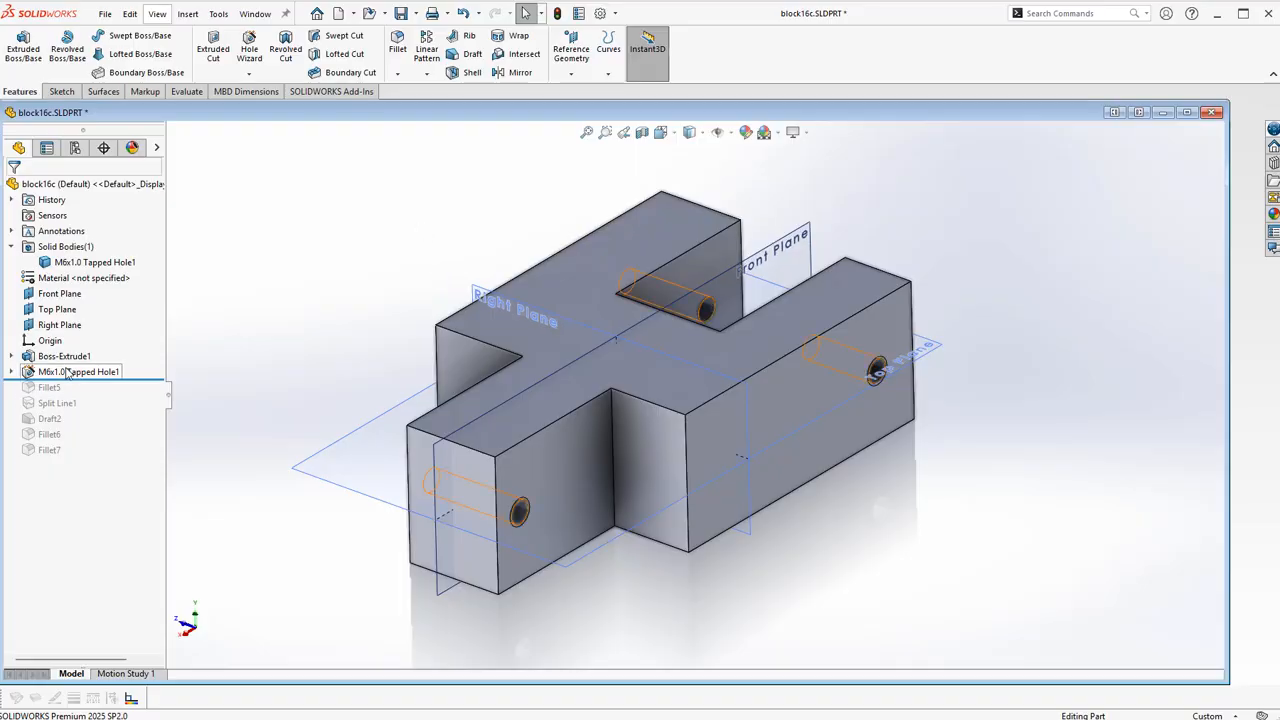
Step: Examine the dimensions of Sketch4, the line sketch inside the tapped hole feature
{"action": "left_click", "coordinate": [13, 372]}
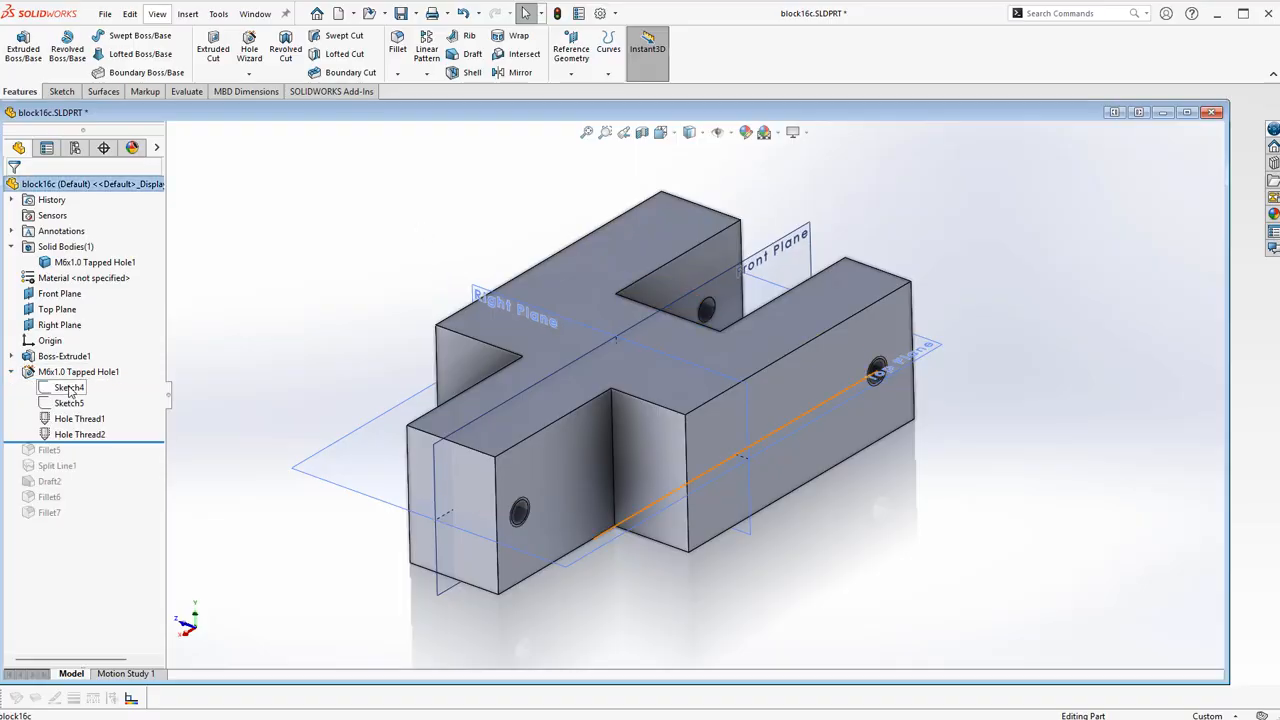
{"action": "left_click", "coordinate": [69, 387]}
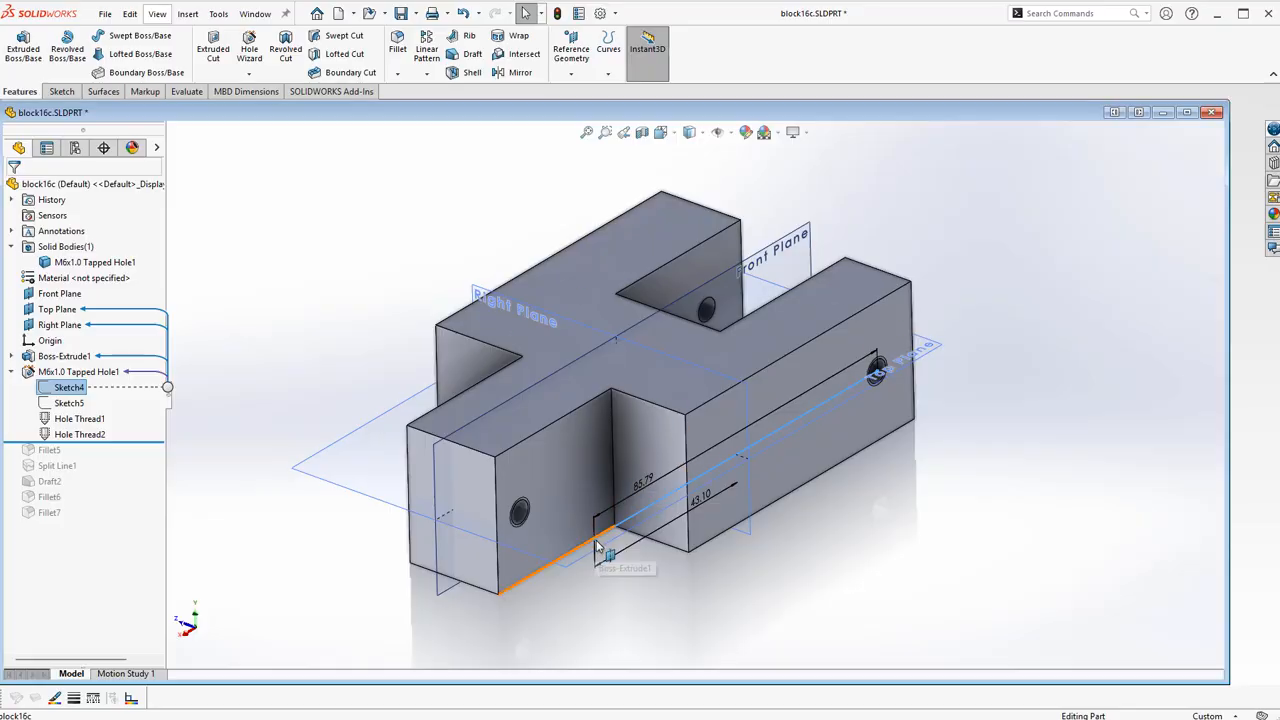
{"action": "left_click", "coordinate": [700, 500]}
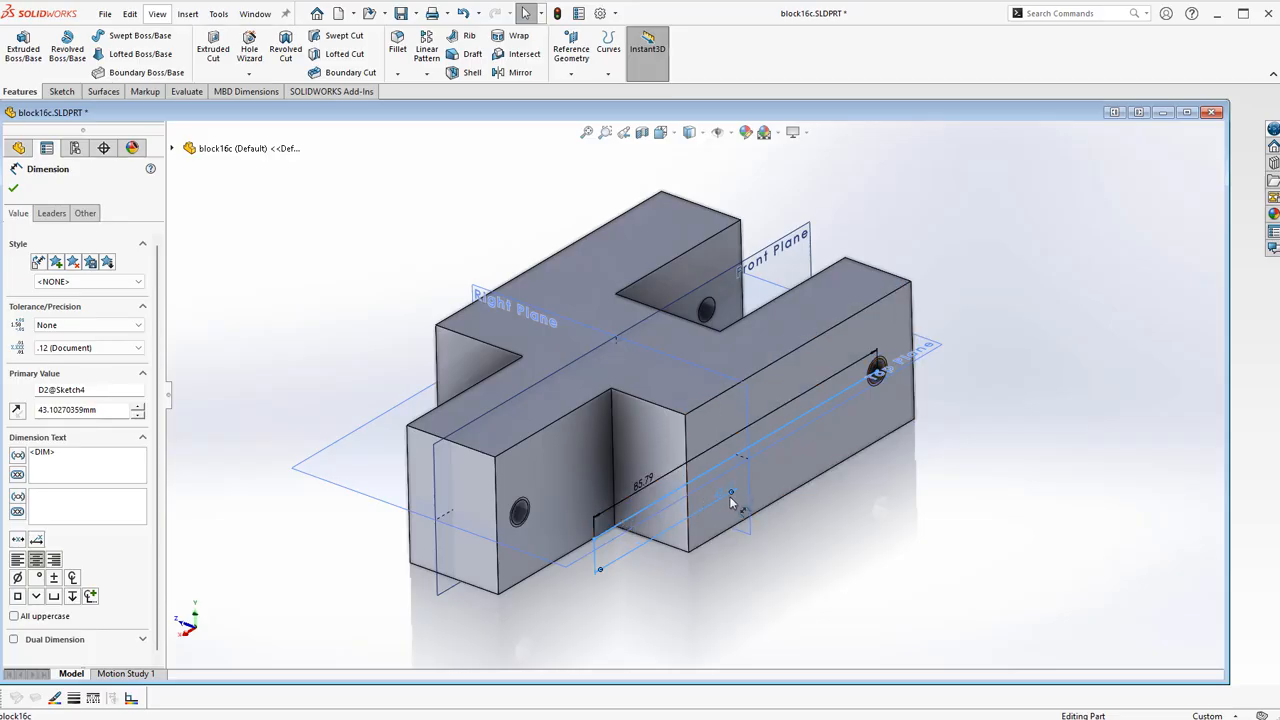
{"action": "left_click", "coordinate": [643, 486]}
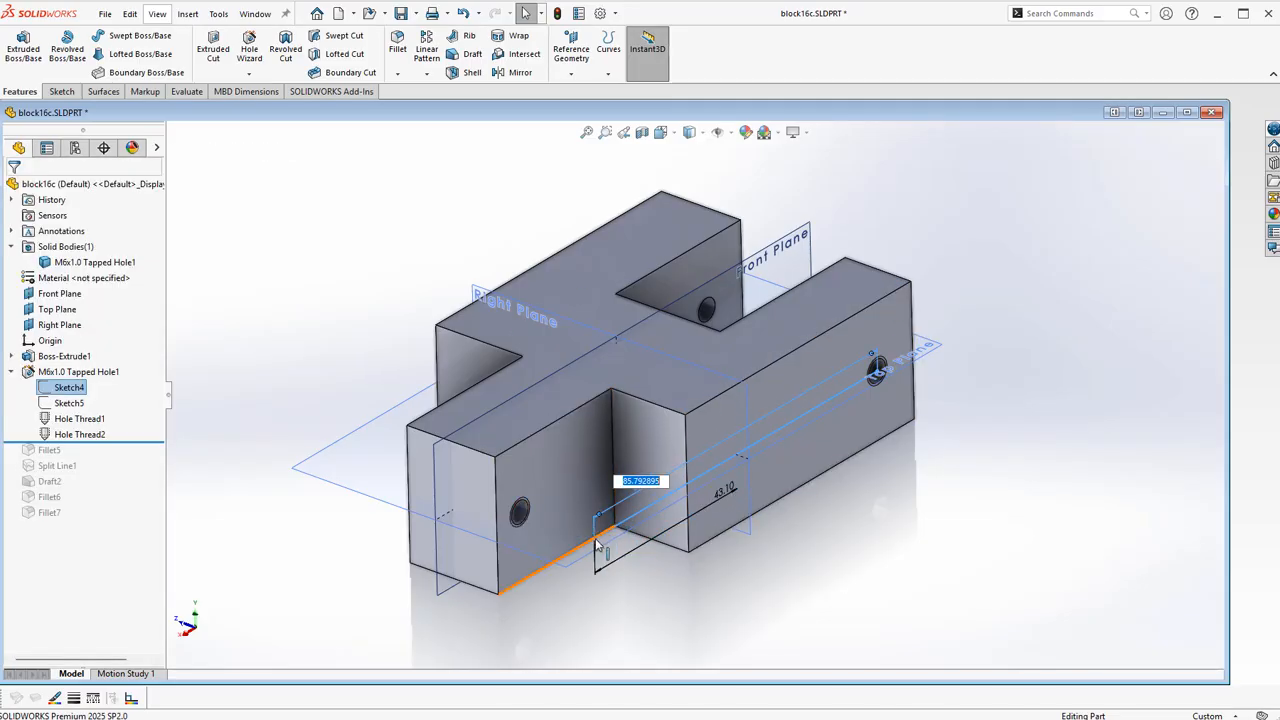
{"action": "left_click", "coordinate": [640, 588]}
Step: Hide the link's solid body to expose the hole sketches, and show the body again
{"action": "left_click", "coordinate": [70, 372]}
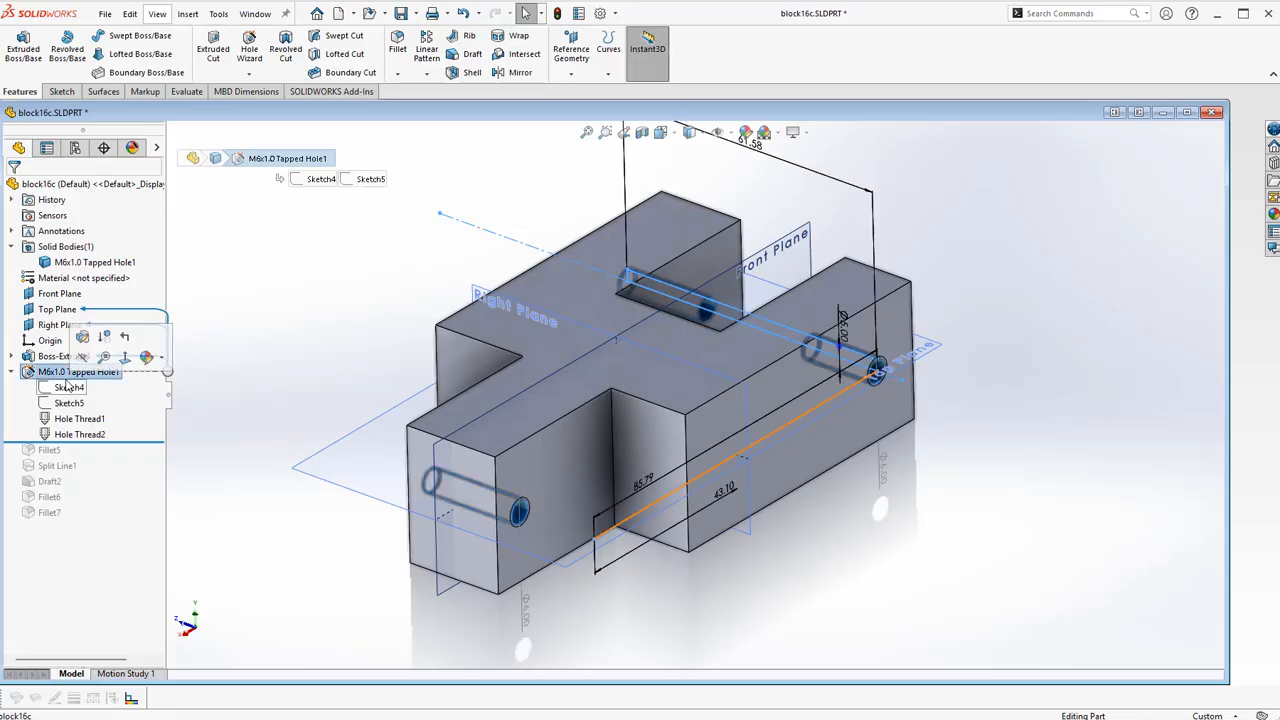
{"action": "left_click", "coordinate": [82, 337]}
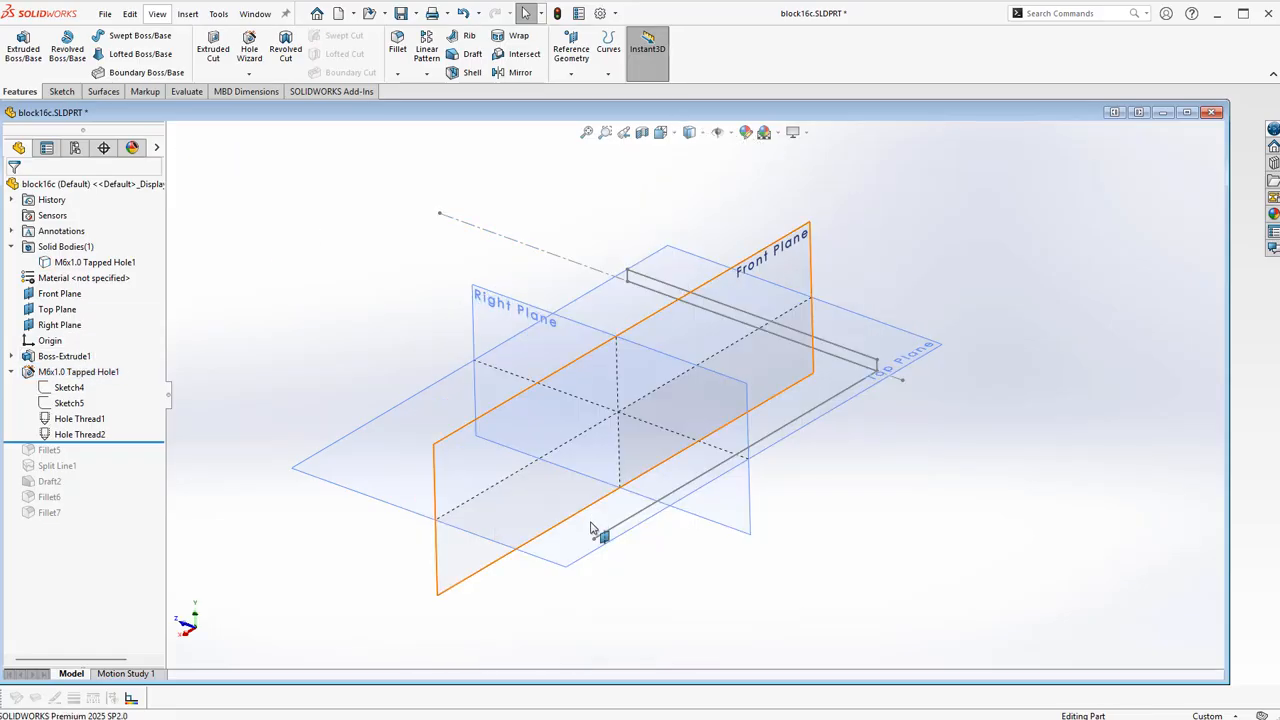
{"action": "left_click", "coordinate": [94, 262]}
{"action": "left_click", "coordinate": [94, 241]}
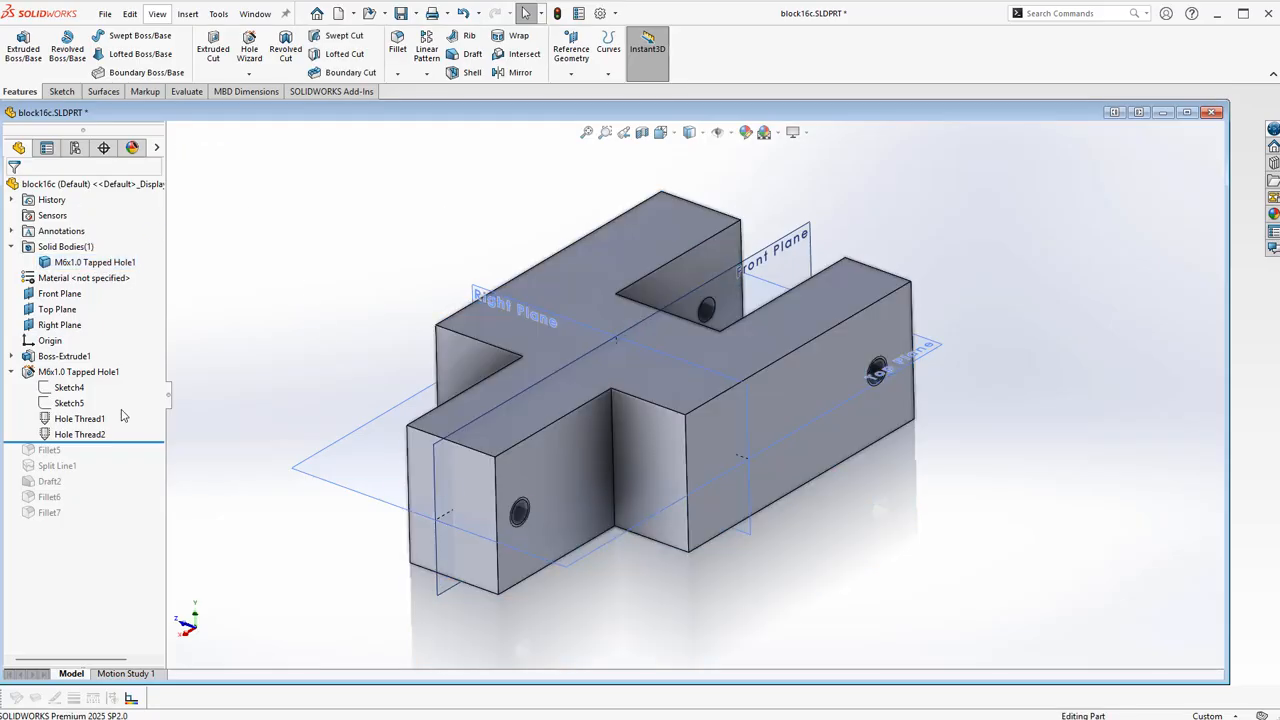
Step: Move the tongue-side endpoint of Sketch4 inward so it lies about 37 mm from the Right Plane, leaving the line about 80 mm long
{"action": "left_click", "coordinate": [58, 390]}
{"action": "left_click", "coordinate": [78, 369]}
{"action": "double_click", "coordinate": [610, 530]}
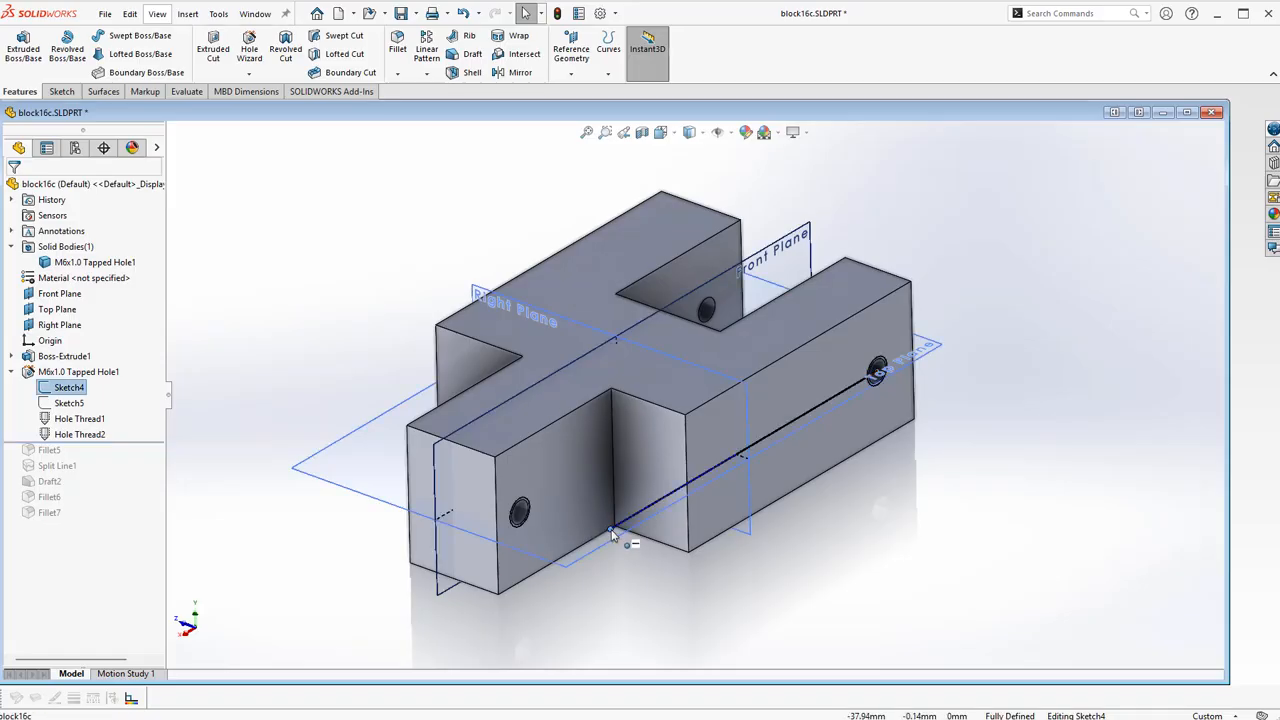
{"action": "left_click", "coordinate": [616, 535]}
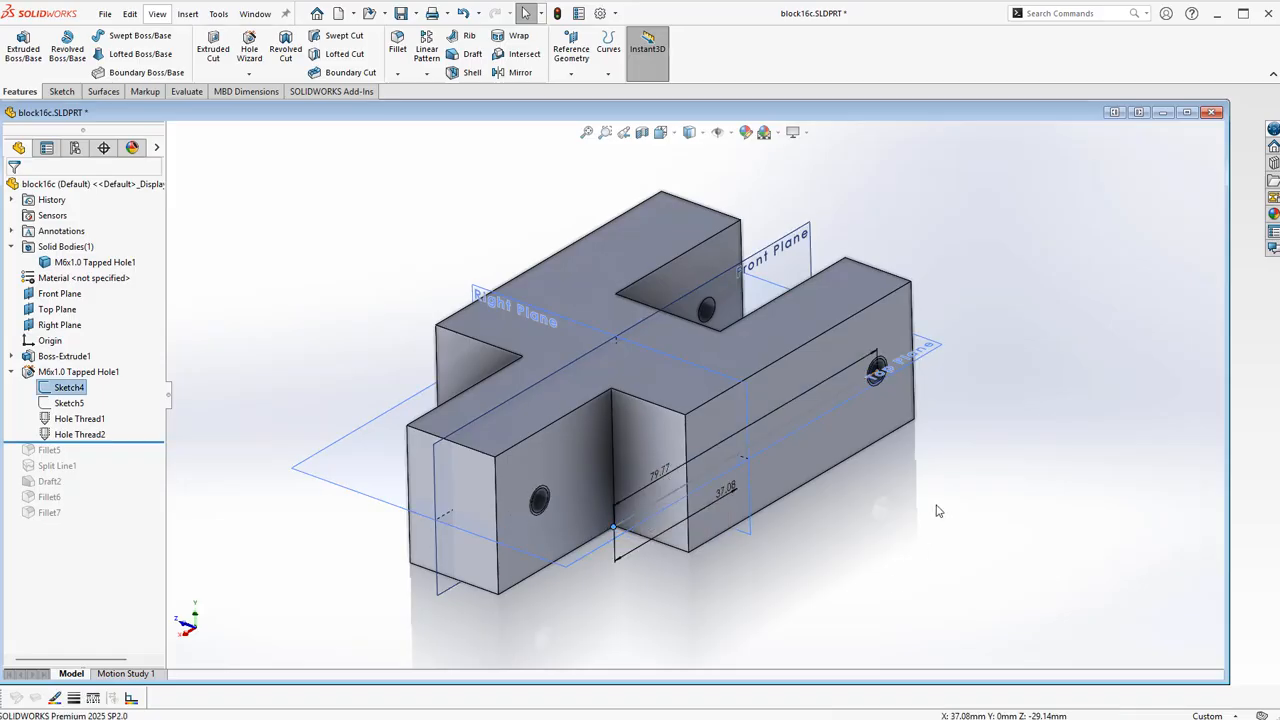
{"action": "left_click", "coordinate": [899, 544]}
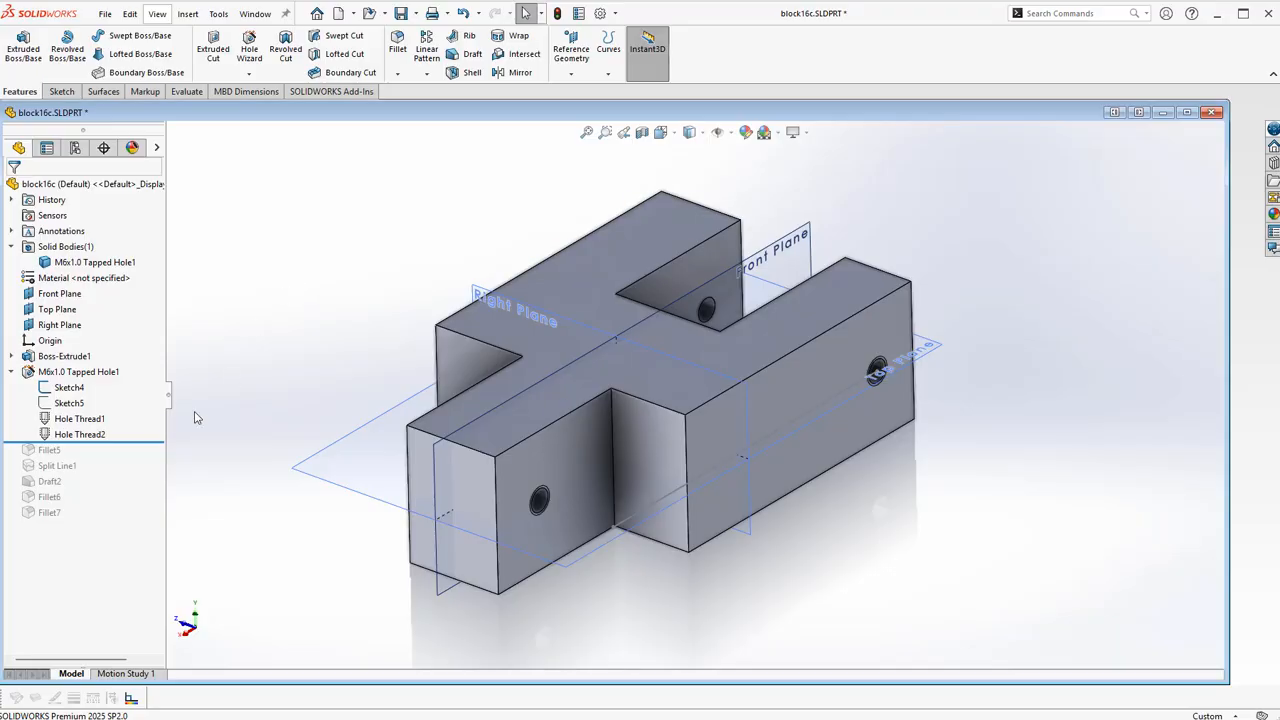
Step: Roll the part history forward past Fillet7 and check the tapped holes on the finished link
{"action": "left_click_drag", "start_coordinate": [94, 441], "coordinate": [80, 518]}
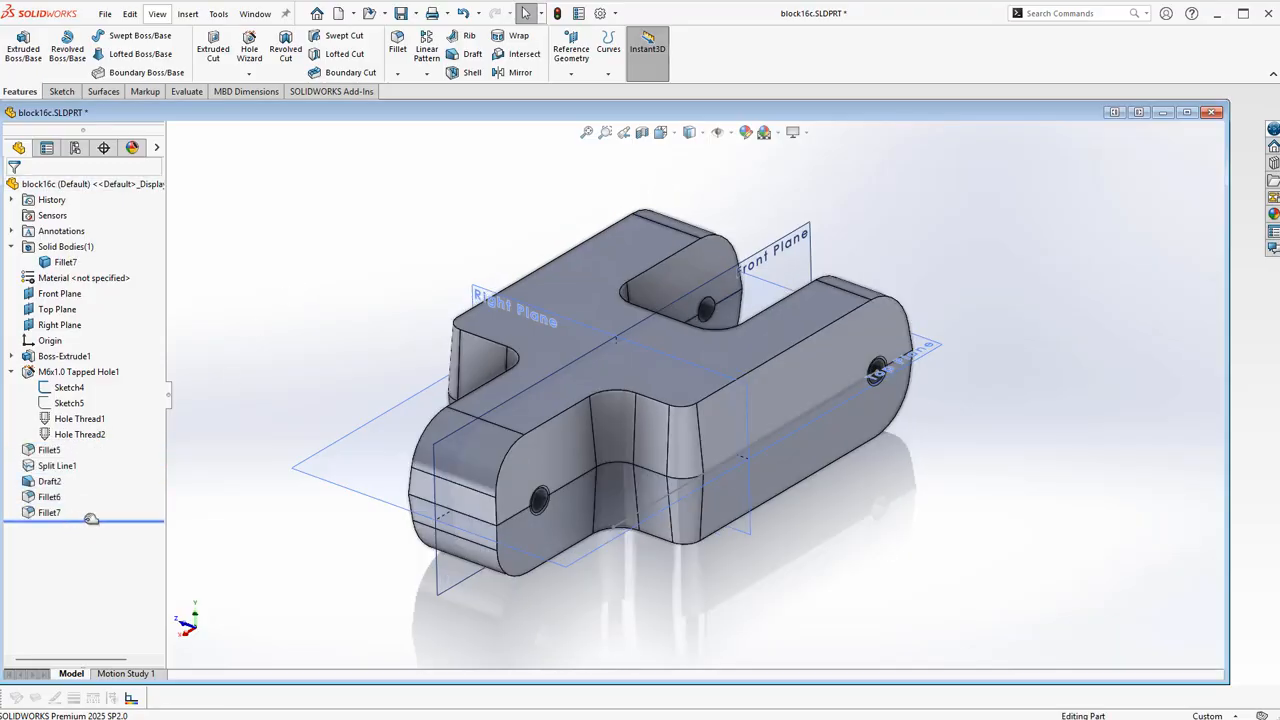
{"action": "middle_click_drag", "start_coordinate": [403, 341], "coordinate": [286, 314]}
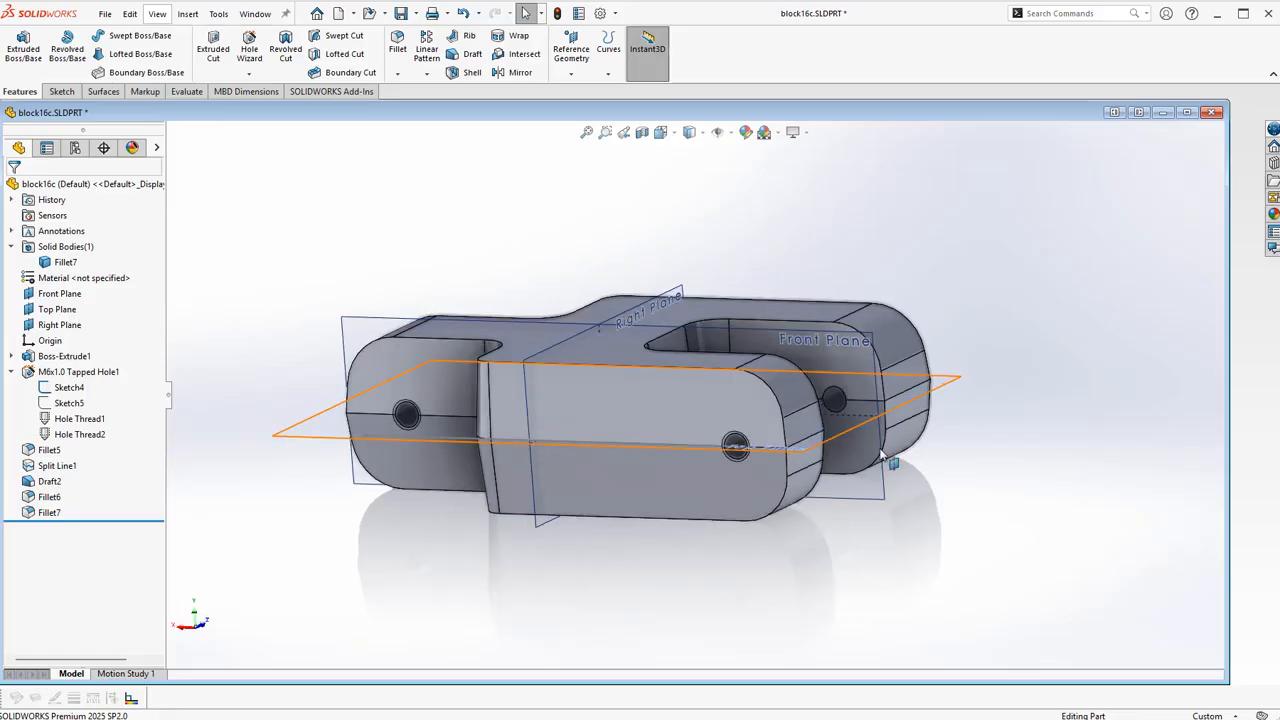
{"action": "middle_click_drag", "start_coordinate": [490, 300], "coordinate": [611, 279]}
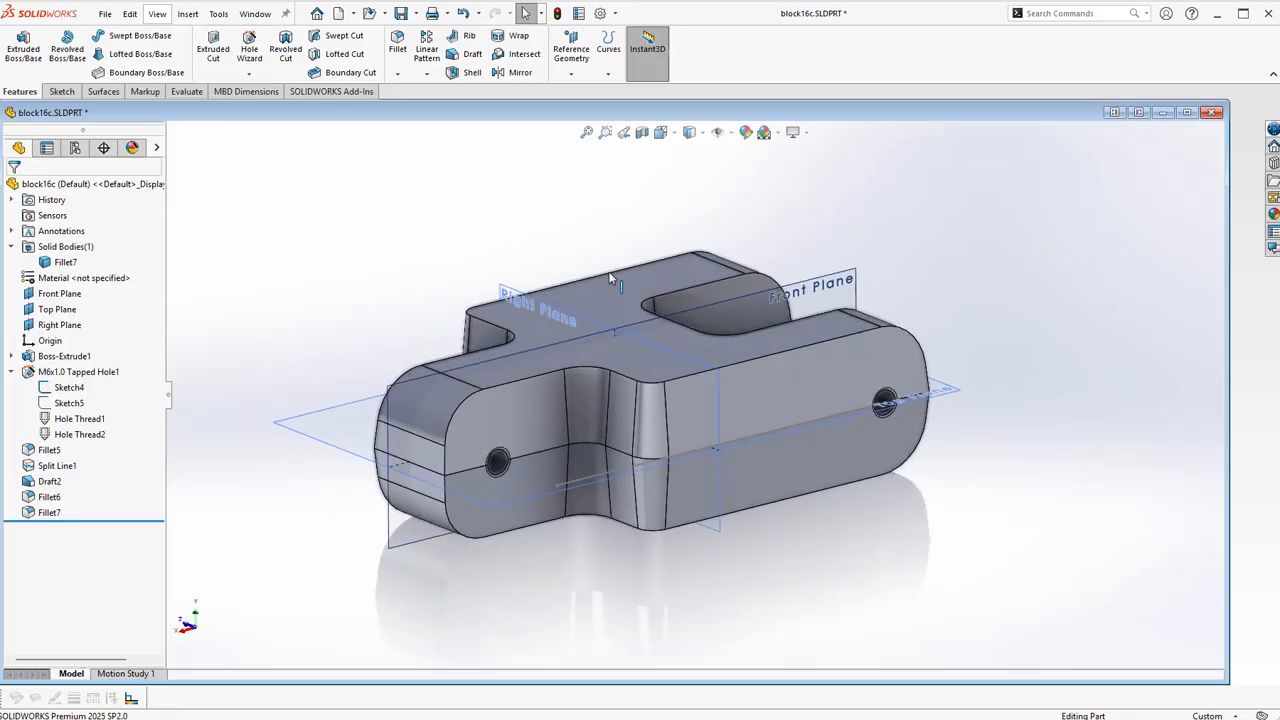
Step: Switch to the Assem1 assembly and rebuild it with the link's new tapped holes
{"action": "left_click", "coordinate": [255, 13]}
{"action": "left_click", "coordinate": [265, 203]}
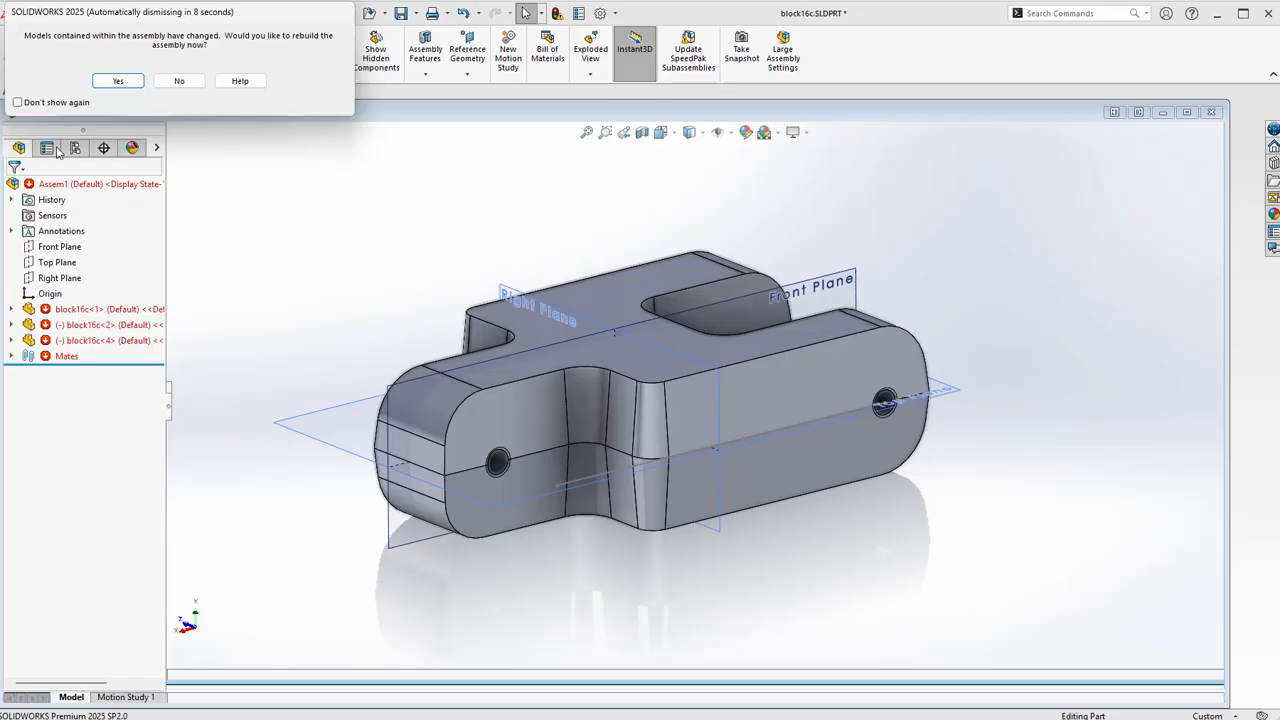
{"action": "left_click", "coordinate": [100, 82]}
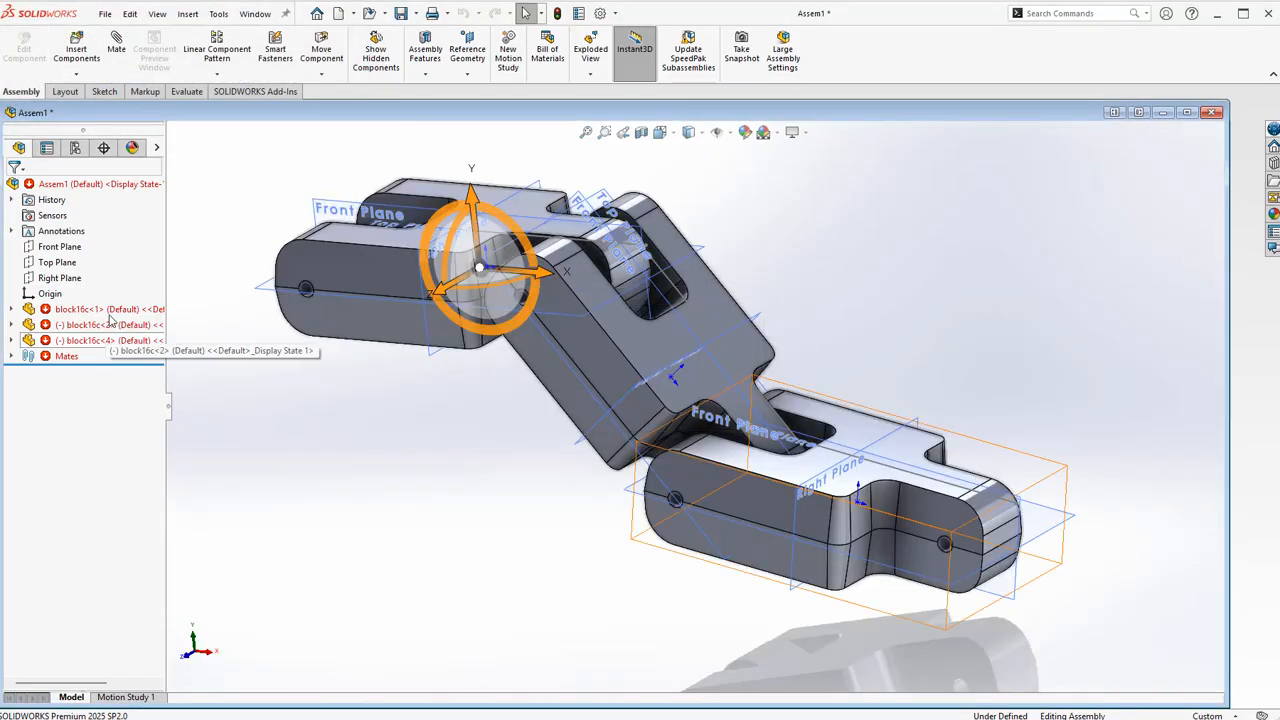
Step: Examine the mates of block16c<1> and the assembly's mate list to find which ones lost their references
{"action": "left_click", "coordinate": [13, 309]}
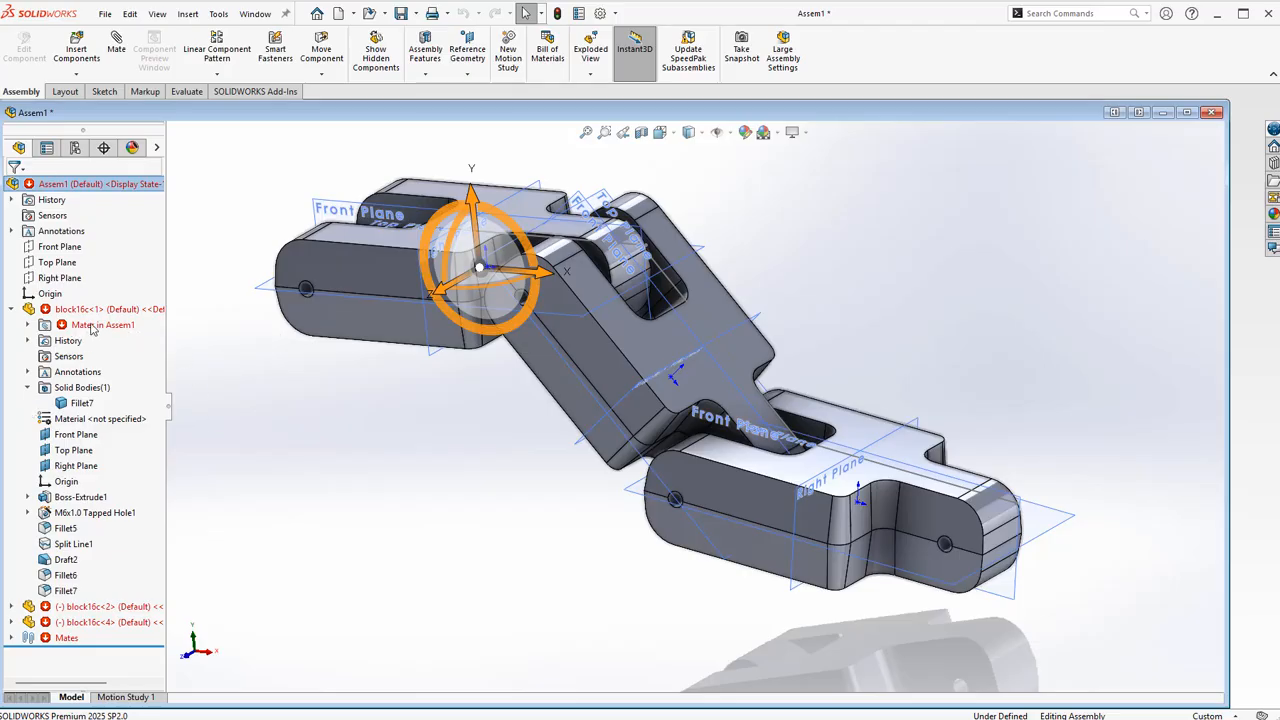
{"action": "left_click", "coordinate": [28, 325]}
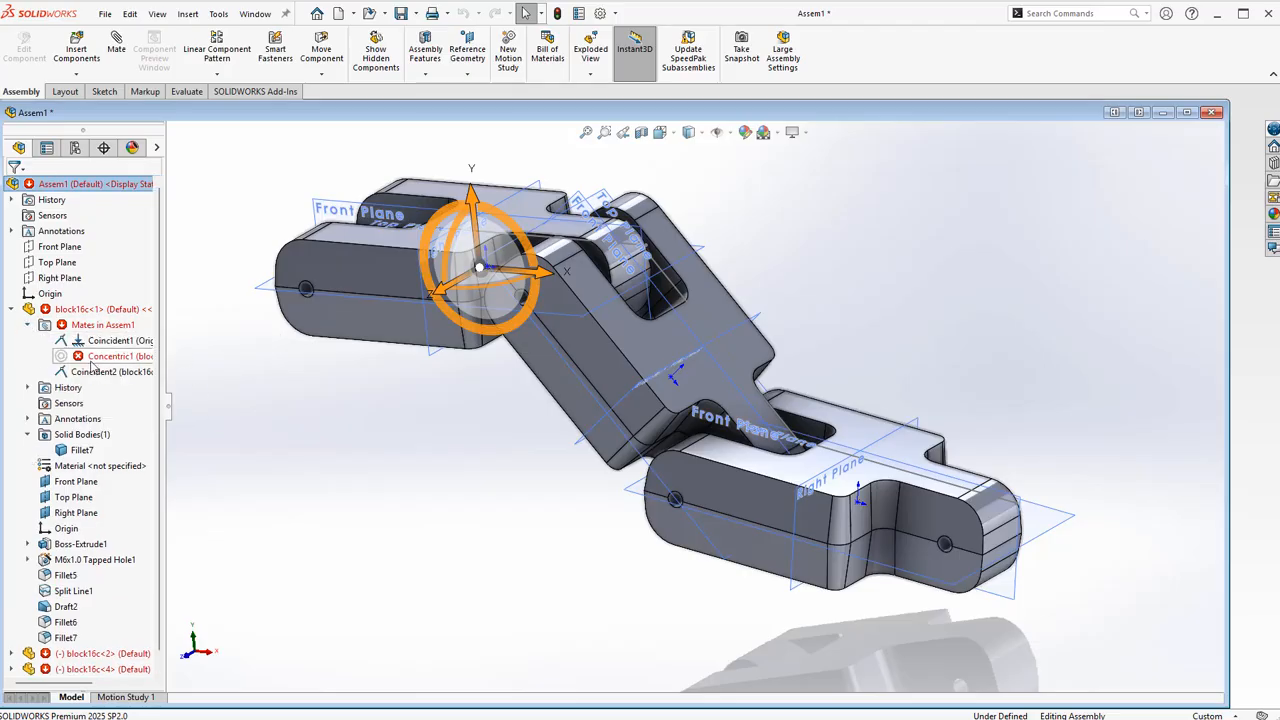
{"action": "left_click", "coordinate": [28, 326]}
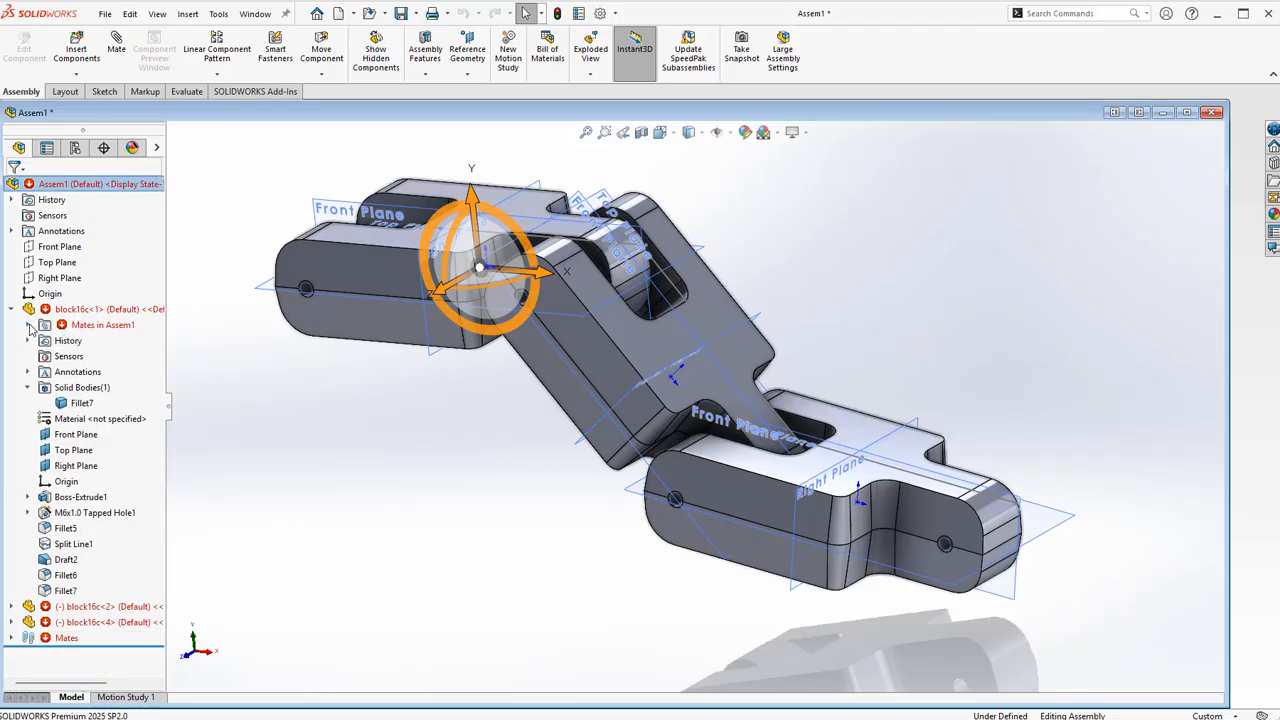
{"action": "left_click", "coordinate": [28, 326]}
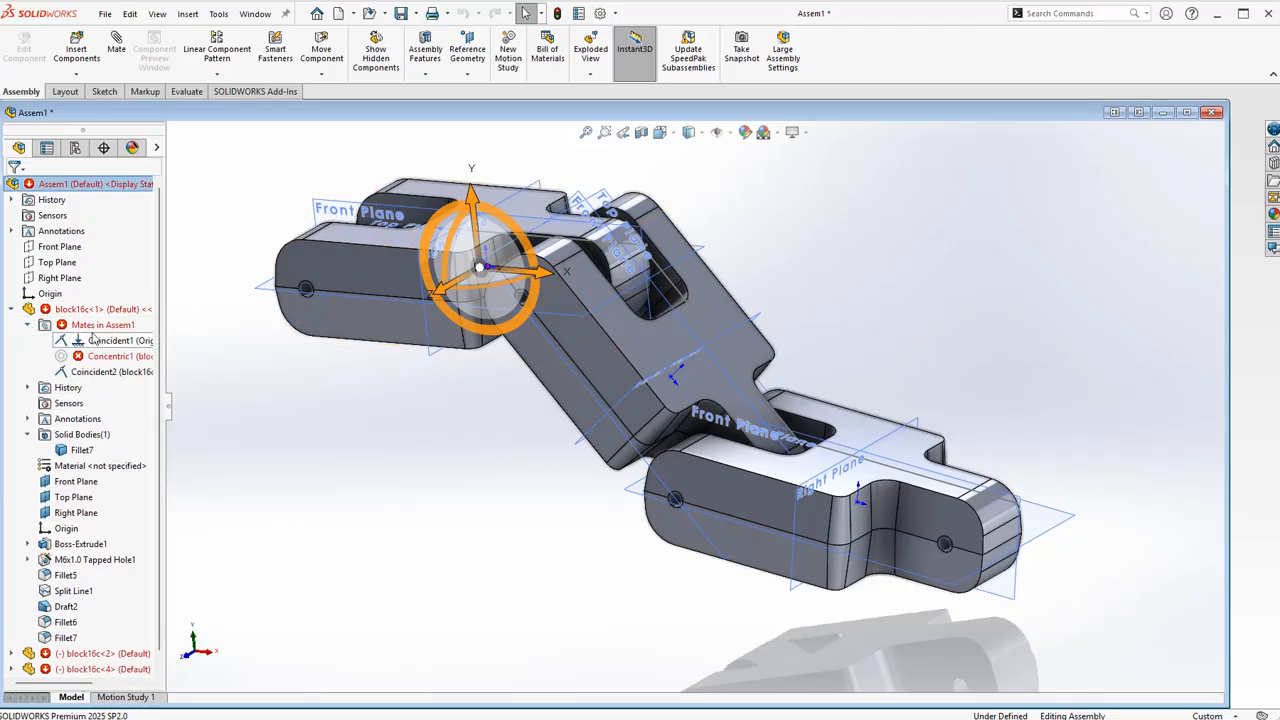
{"action": "left_click", "coordinate": [11, 310]}
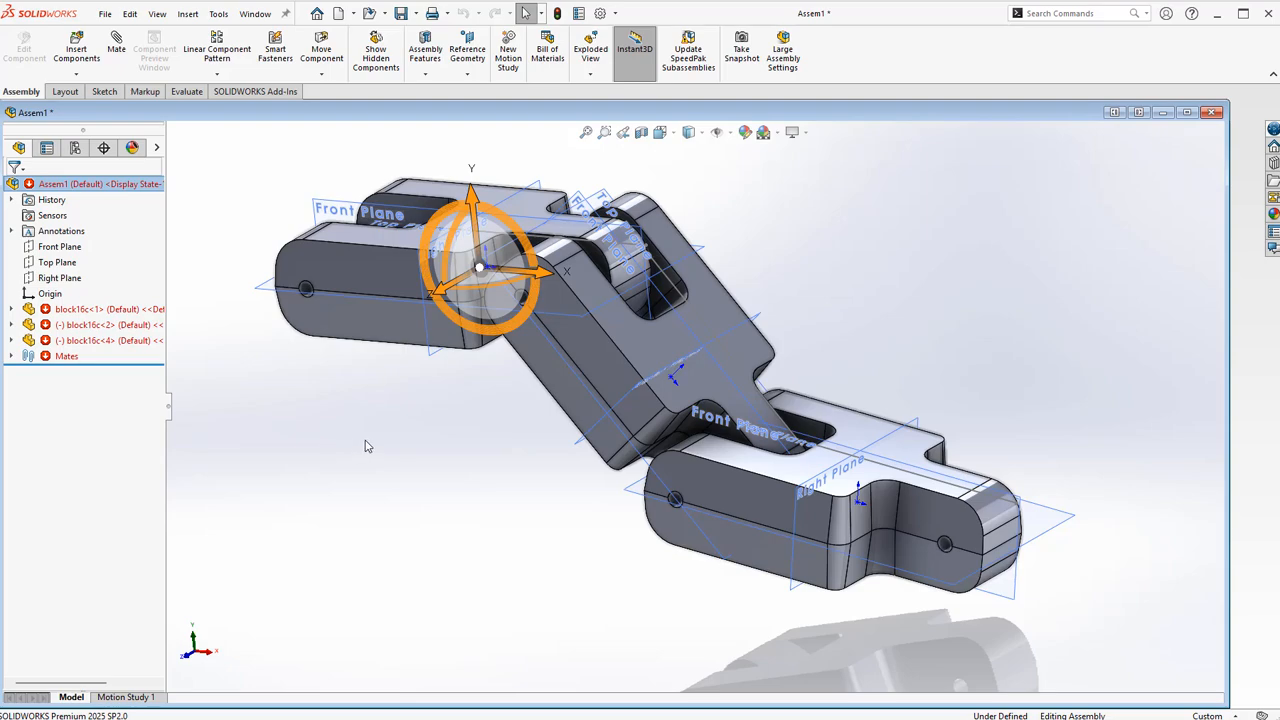
{"action": "middle_click_drag", "start_coordinate": [366, 458], "coordinate": [402, 487], "text": "ctrl"}
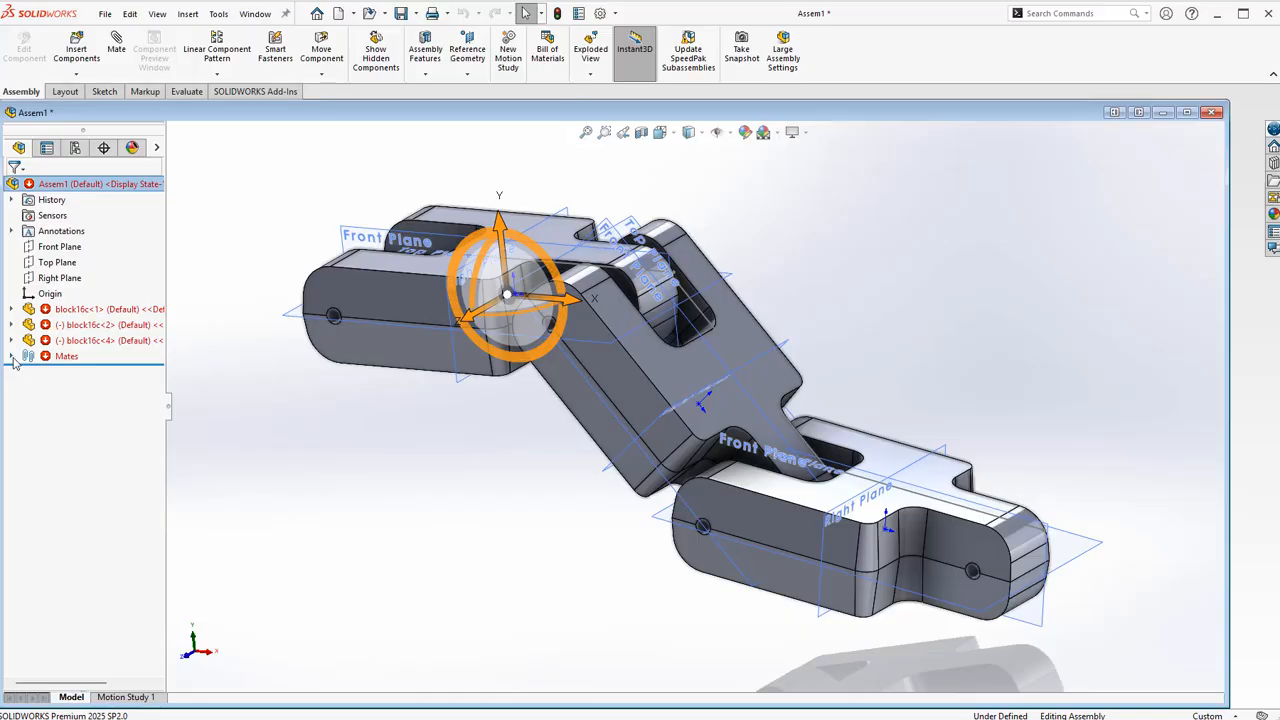
{"action": "left_click", "coordinate": [12, 357]}
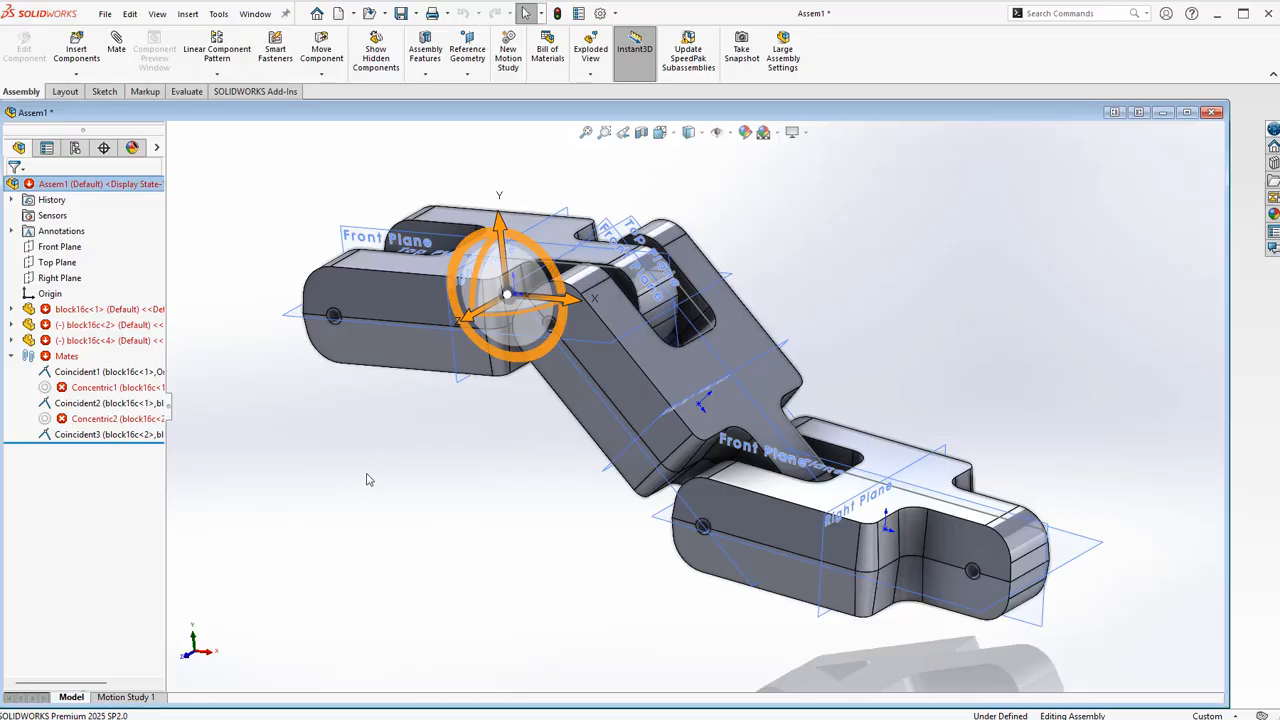
{"action": "left_click", "coordinate": [11, 355]}
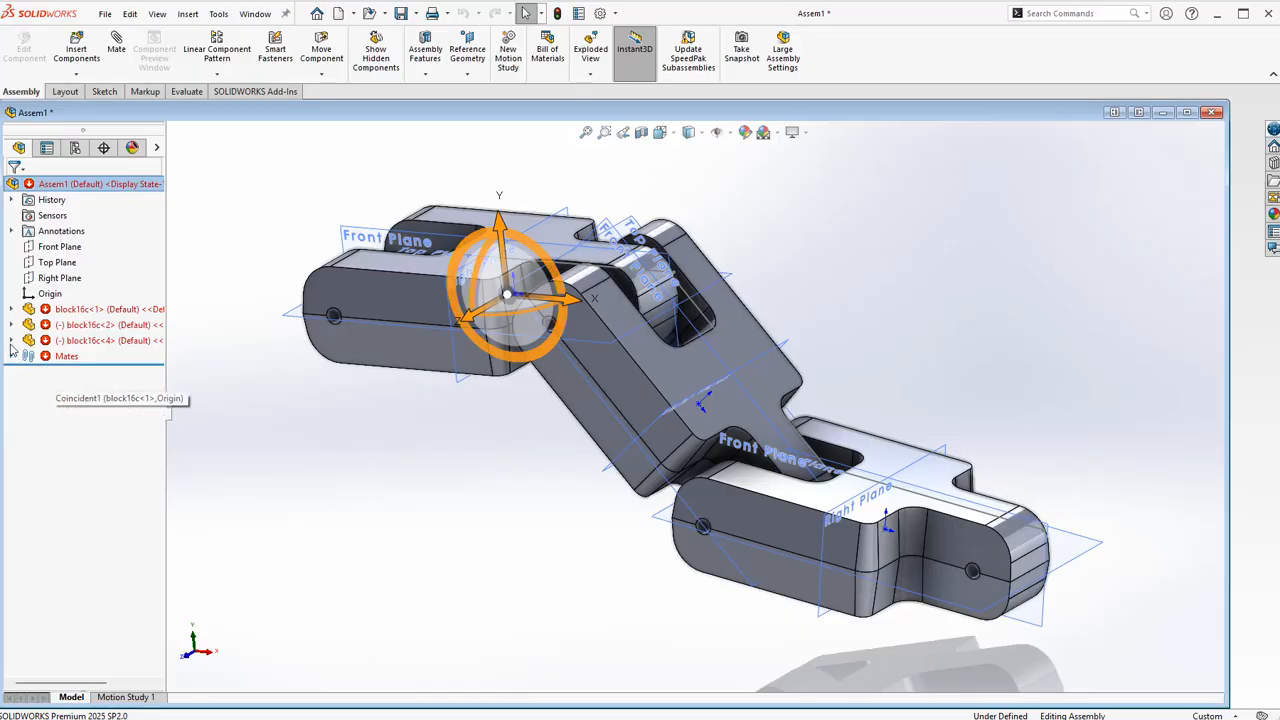
Step: Edit the Concentric1 mate of block16c<1> and clear its missing face references
{"action": "left_click", "coordinate": [11, 311]}
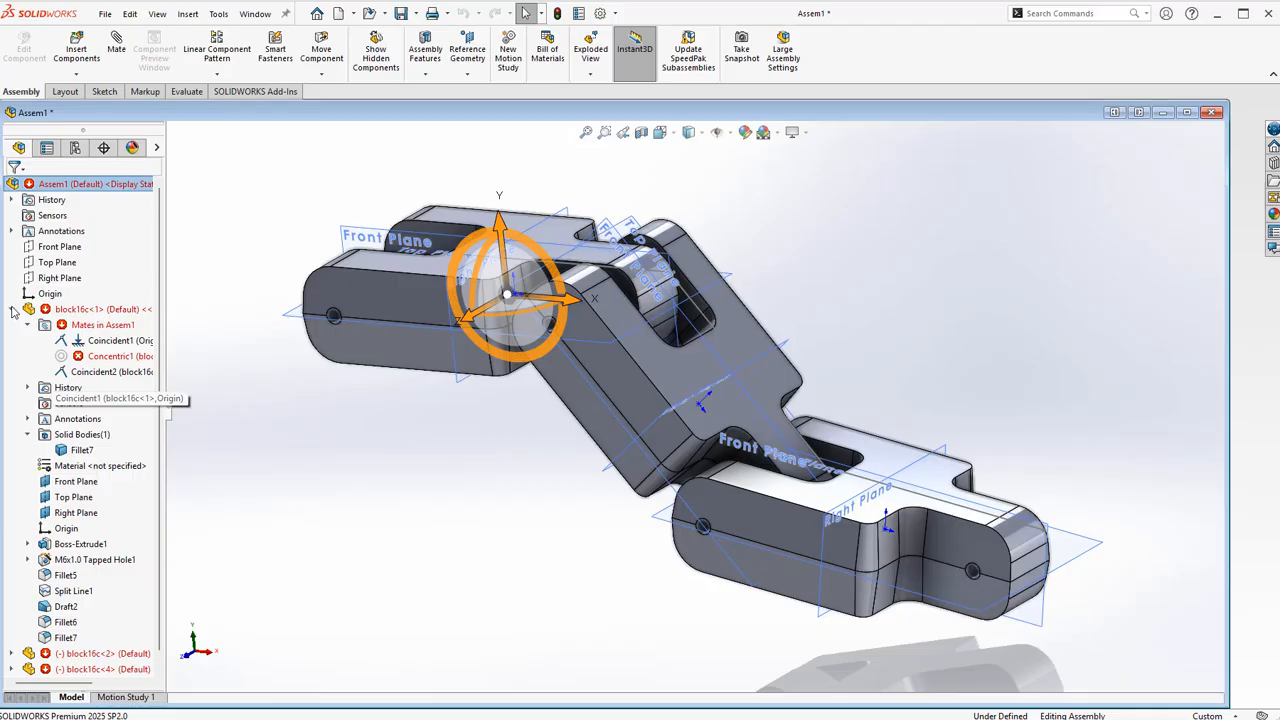
{"action": "left_click", "coordinate": [28, 325]}
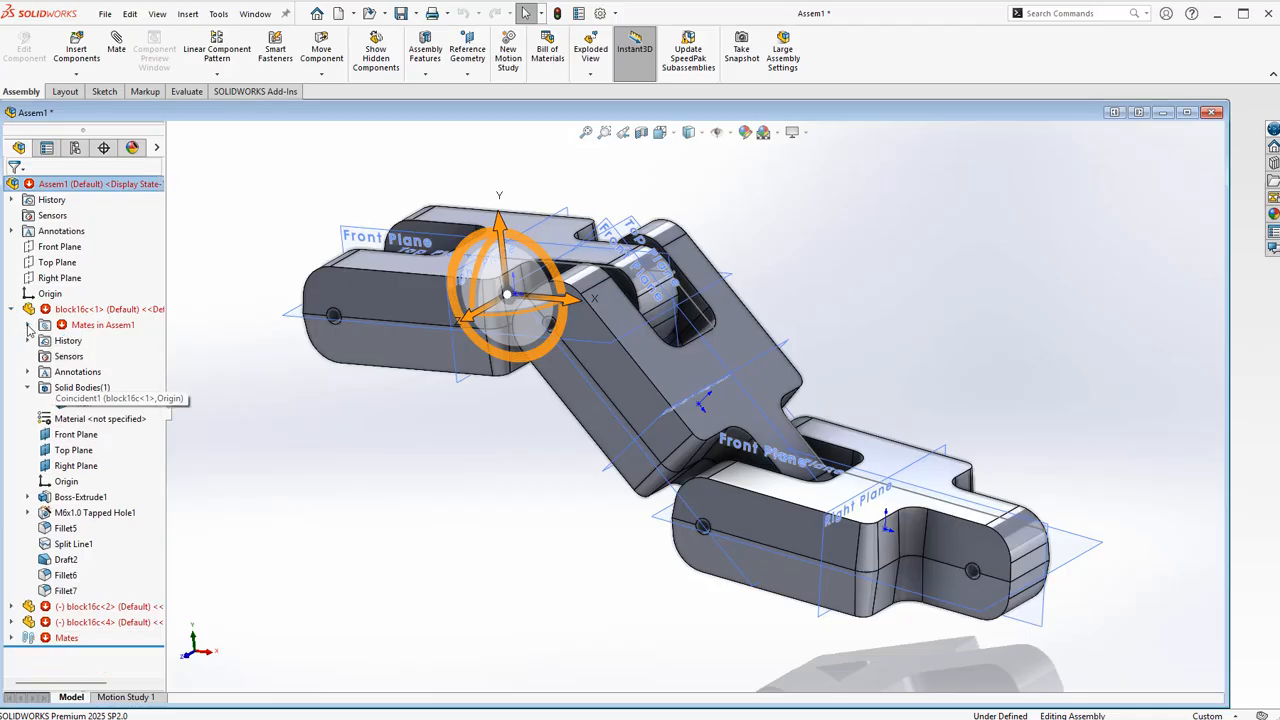
{"action": "left_click", "coordinate": [28, 325]}
{"action": "left_click", "coordinate": [100, 357]}
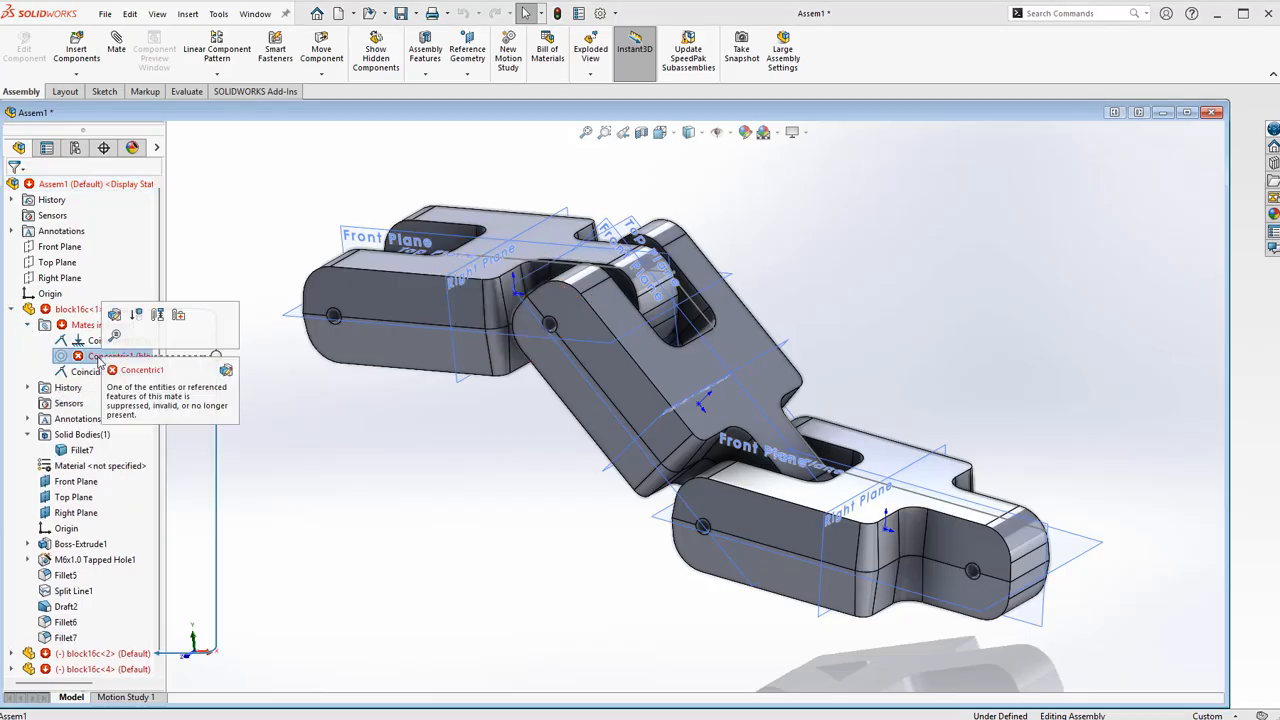
{"action": "left_click", "coordinate": [114, 315]}
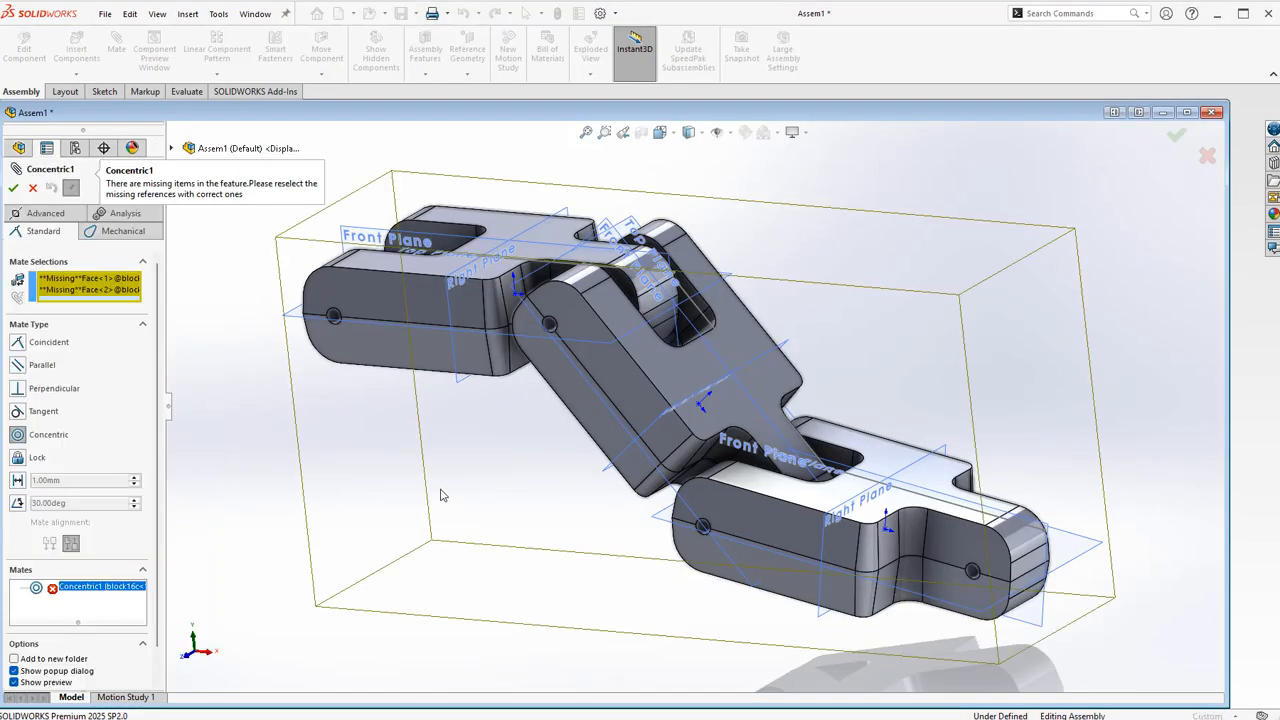
{"action": "right_click", "coordinate": [72, 293]}
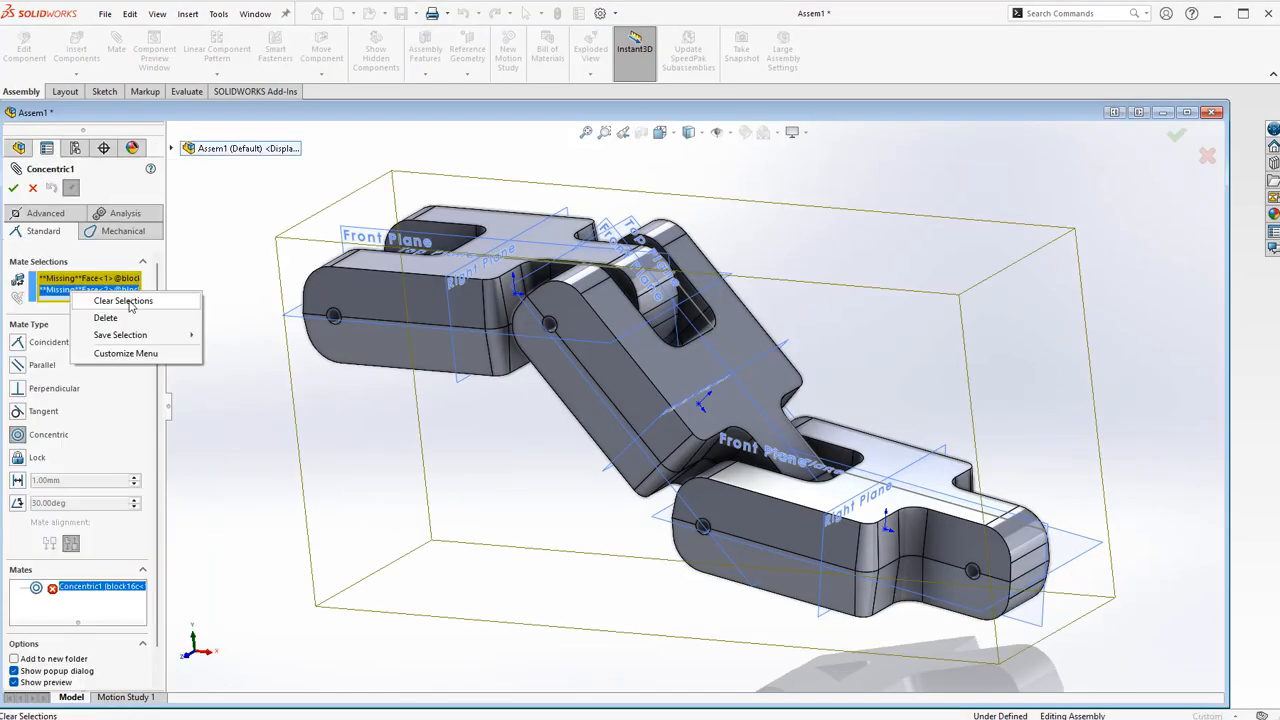
{"action": "left_click", "coordinate": [140, 297]}
Step: Make Concentric1 align the tapped hole face of block16c<2> with the tongue hole face of block16c<1>
{"action": "scroll", "coordinate": [555, 316], "scroll_direction": "down", "scroll_amount": 5}
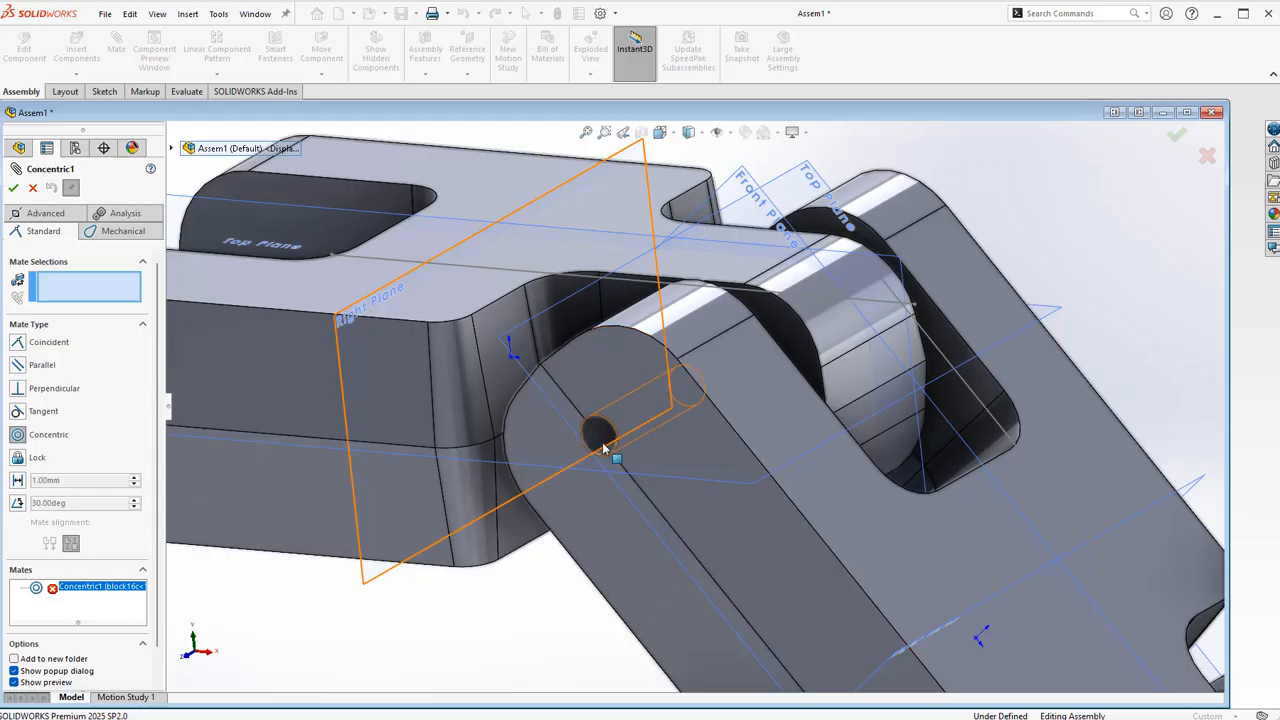
{"action": "left_click", "coordinate": [651, 437]}
{"action": "left_click", "coordinate": [735, 404]}
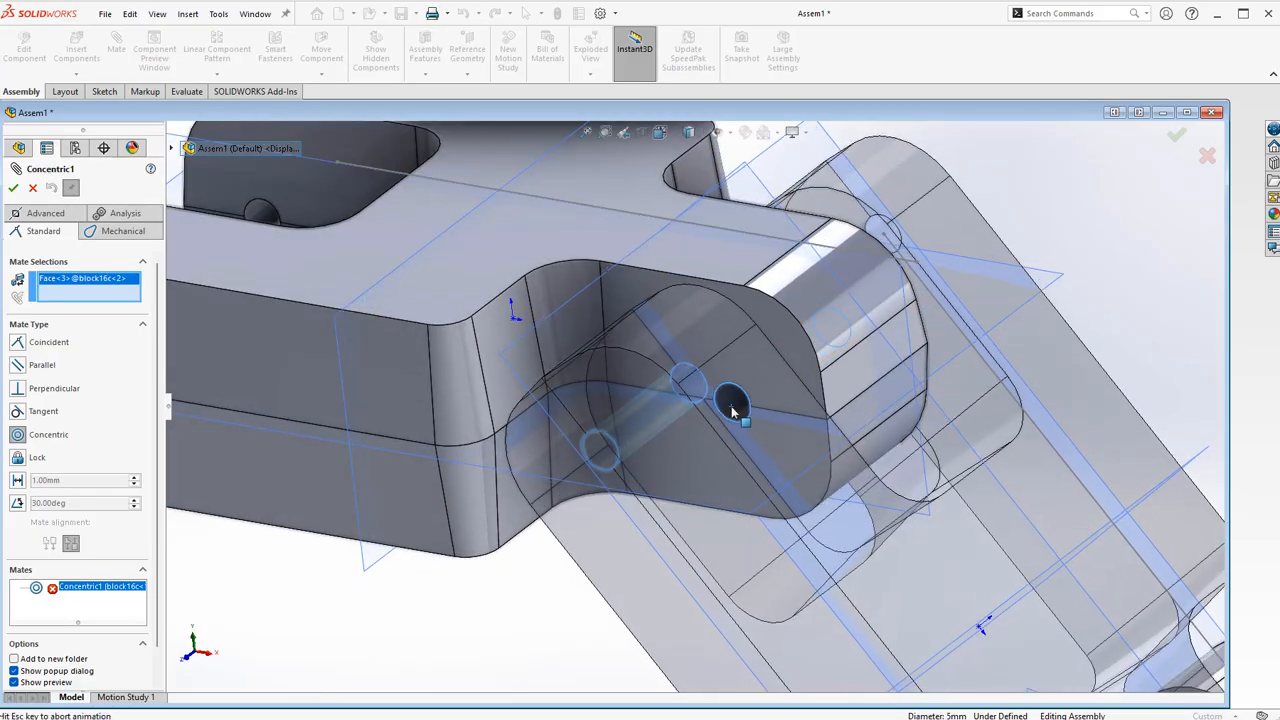
{"action": "scroll", "coordinate": [750, 398], "scroll_direction": "up", "scroll_amount": 5}
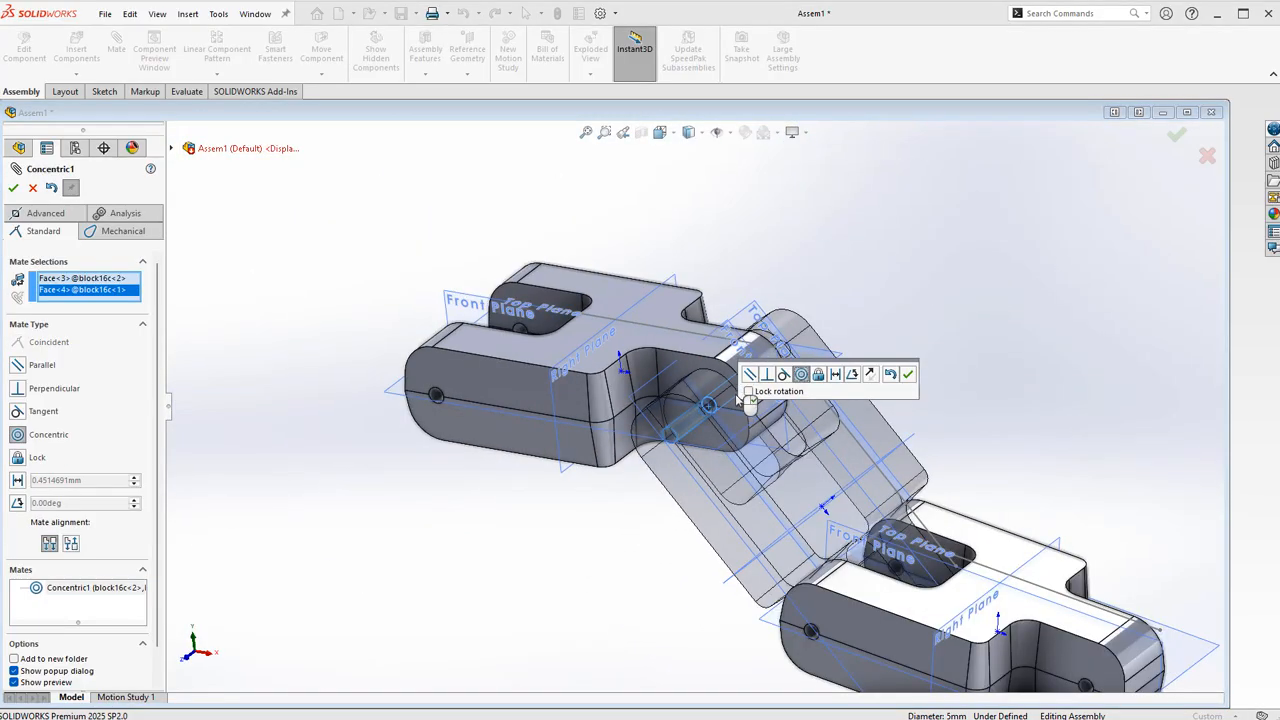
{"action": "left_click", "coordinate": [908, 375]}
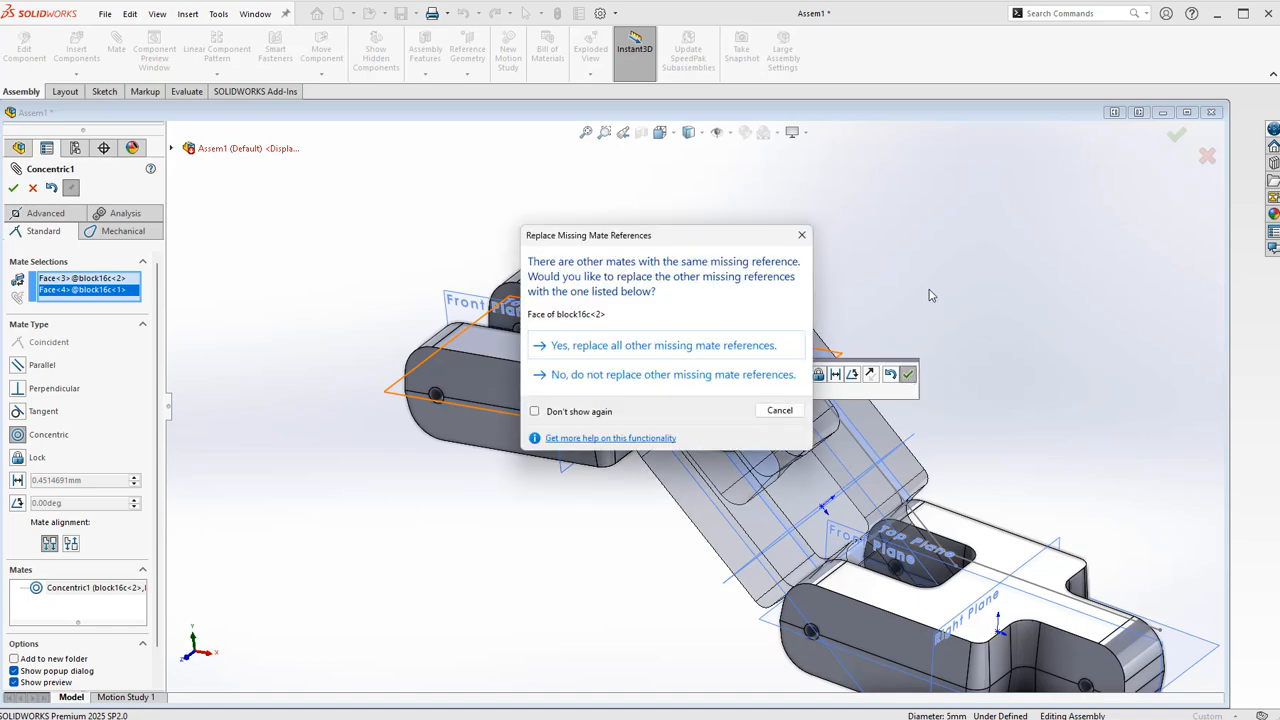
Step: Replace all other missing mate references for both block16c<2> and block16c<1>, and finish editing the mate
{"action": "left_click", "coordinate": [627, 352]}
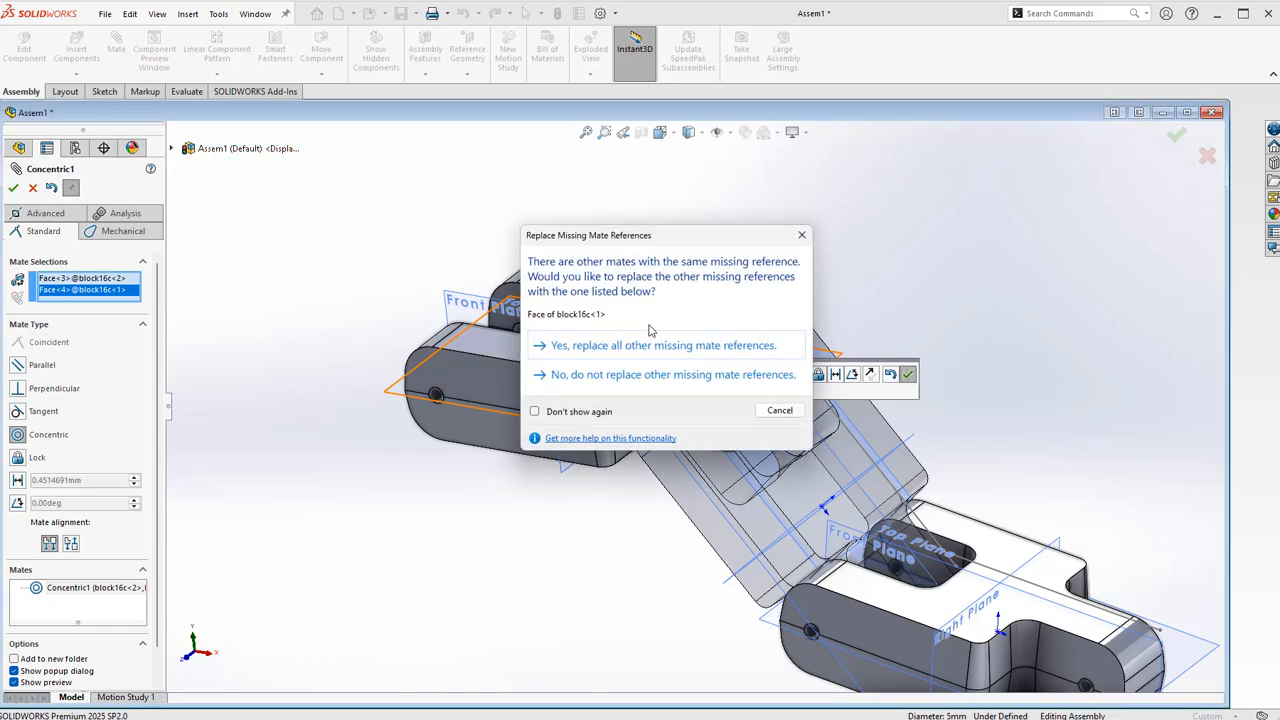
{"action": "left_click", "coordinate": [620, 353]}
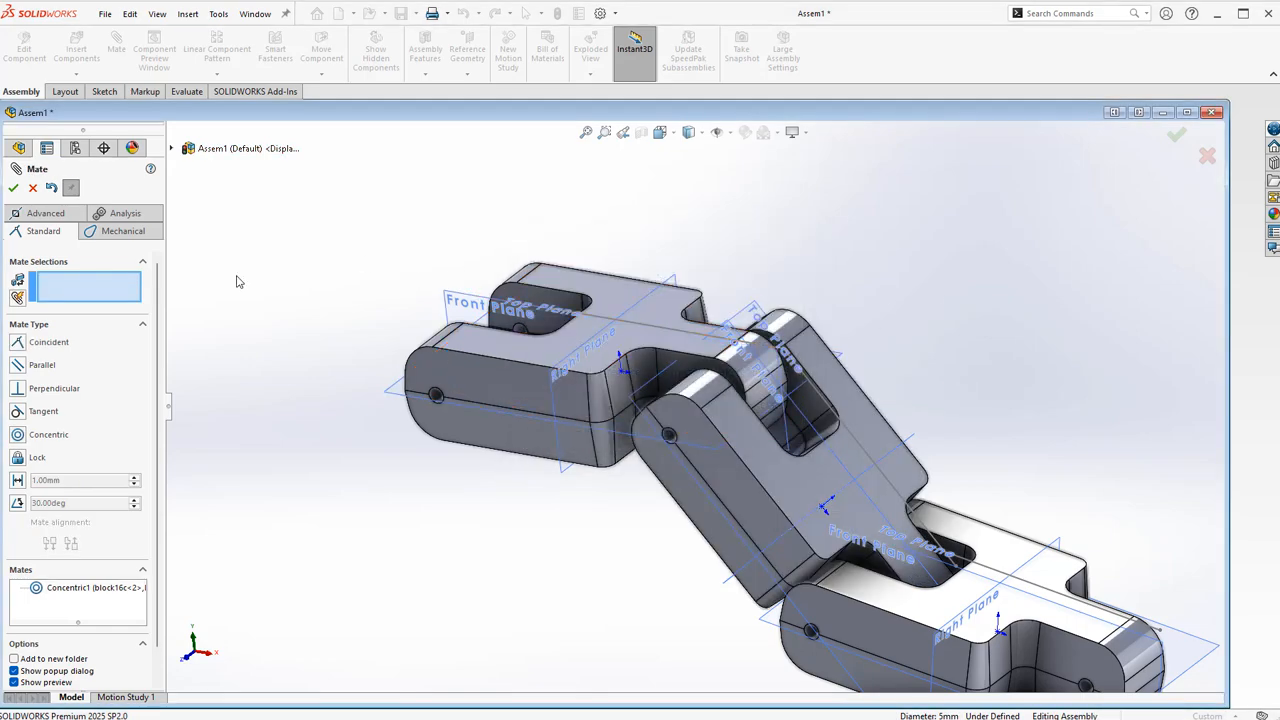
{"action": "left_click", "coordinate": [13, 187]}
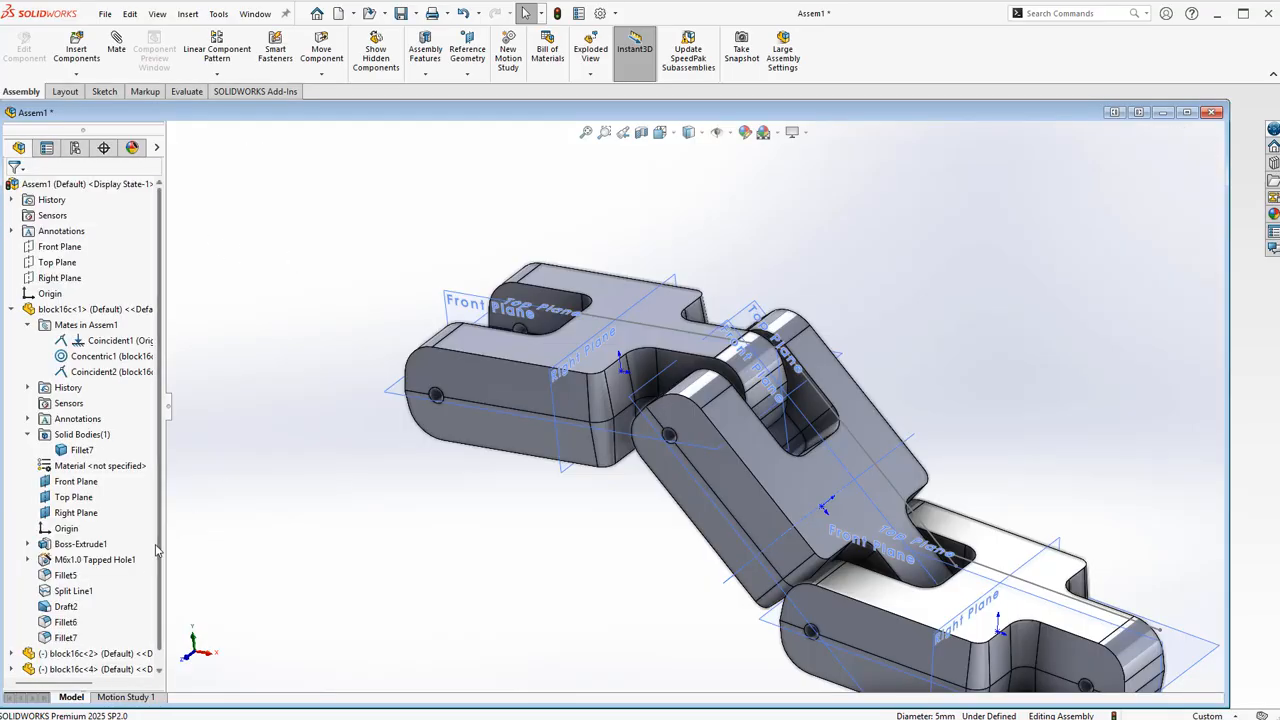
Step: Collapse the expanded block16c<4> and block16c<1> branches in the assembly tree
{"action": "scroll", "coordinate": [166, 600], "scroll_direction": "down", "scroll_amount": 1}
{"action": "left_click", "coordinate": [12, 654]}
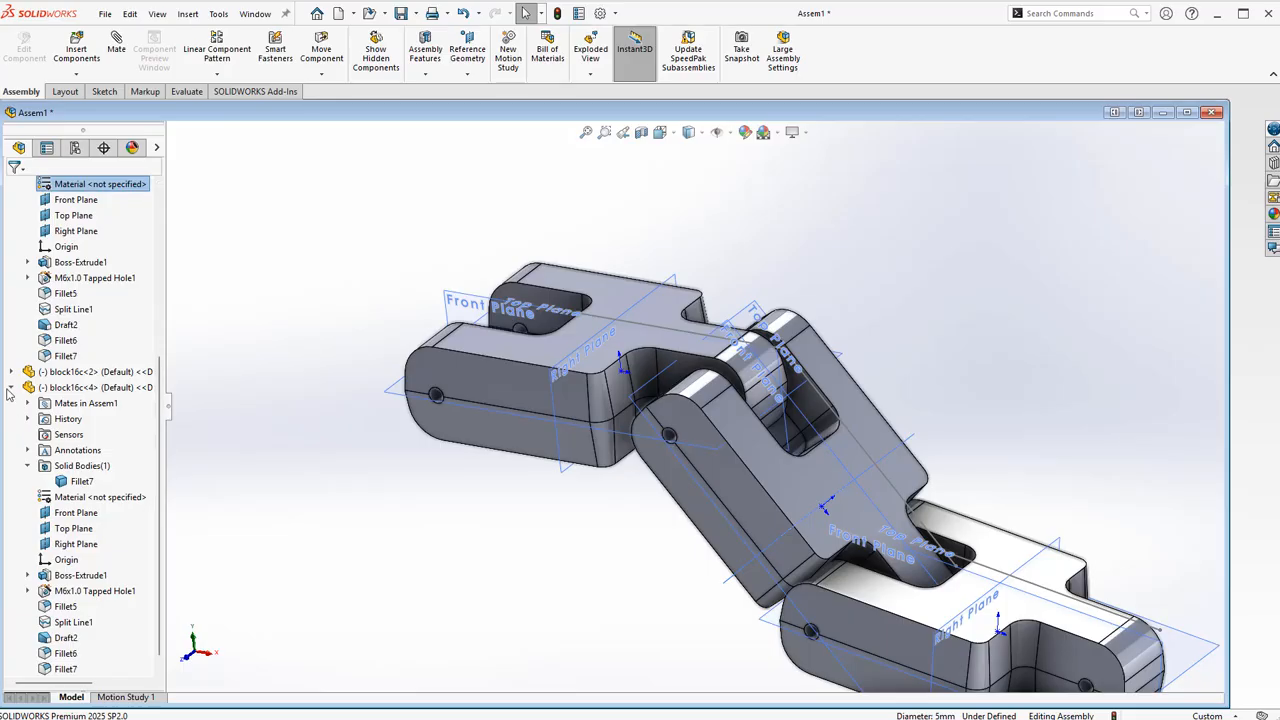
{"action": "left_click", "coordinate": [11, 388]}
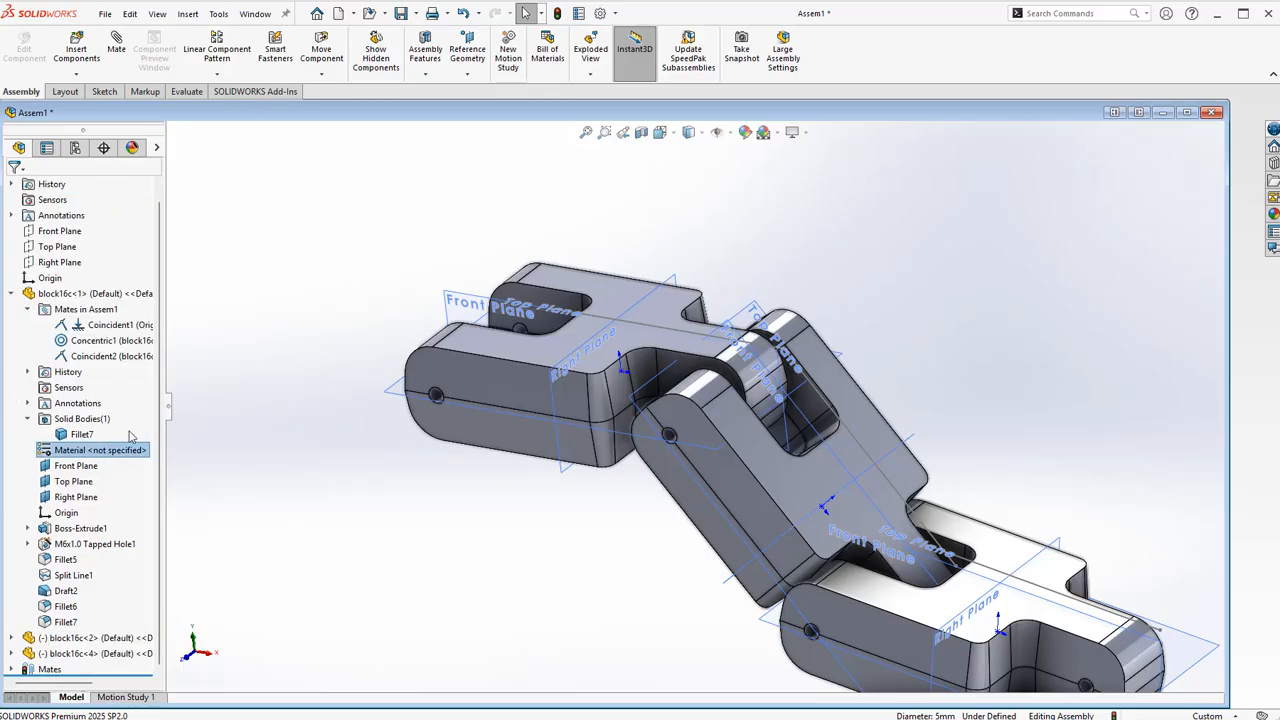
{"action": "left_click", "coordinate": [11, 293]}
{"action": "scroll", "coordinate": [628, 494], "scroll_direction": "up", "scroll_amount": 1}
{"action": "scroll", "coordinate": [773, 232], "scroll_direction": "up", "scroll_amount": 1}
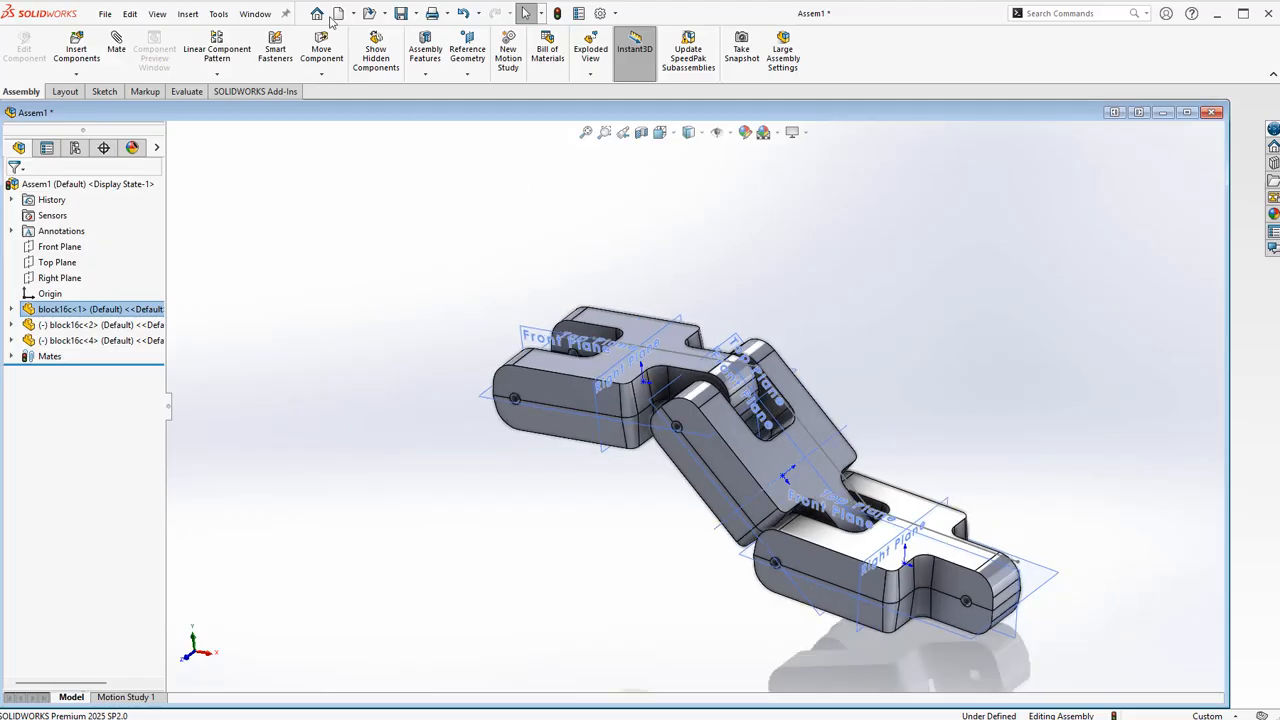
Step: Swing the block16c<4> link about its joint to check how the repaired mates hold it
{"action": "left_click_drag", "start_coordinate": [695, 395], "coordinate": [950, 460]}
{"action": "mouse_move", "coordinate": [828, 517]}
{"action": "left_mouse_down"}
{"action": "mouse_move", "coordinate": [850, 508]}
{"action": "mouse_move", "coordinate": [845, 542]}
{"action": "mouse_move", "coordinate": [828, 530]}
{"action": "left_mouse_up"}
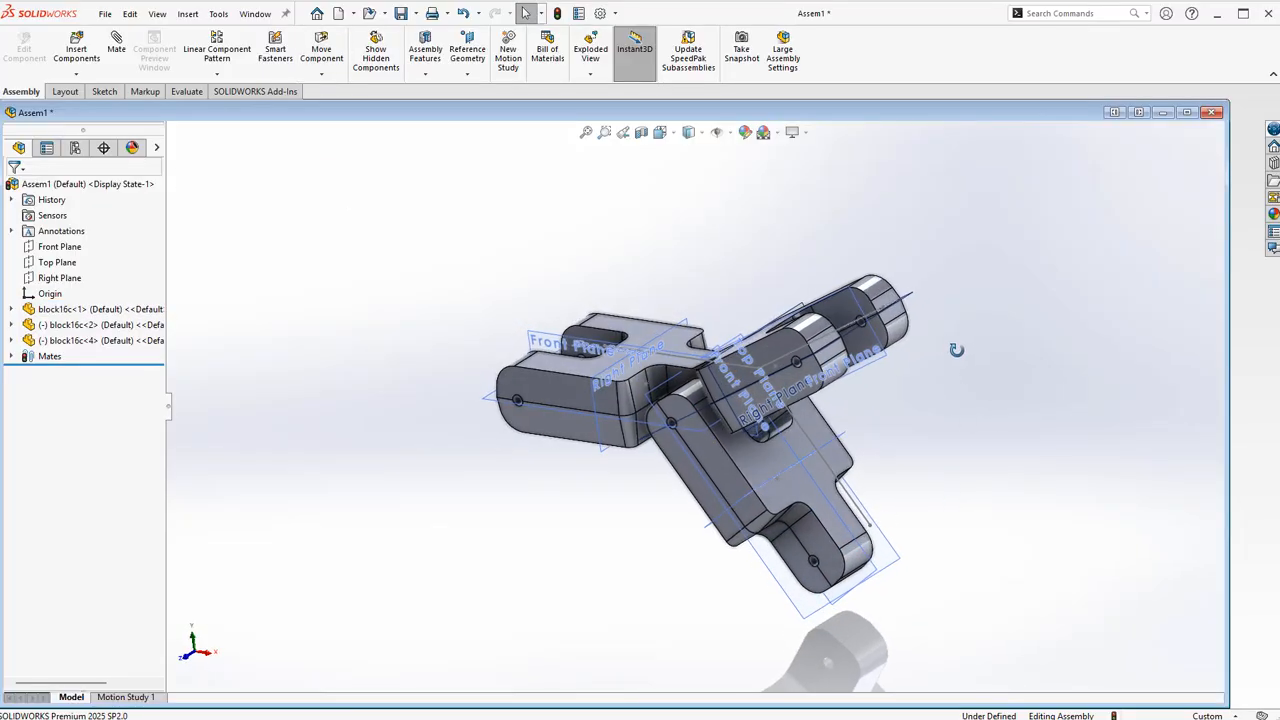
{"action": "left_click", "coordinate": [65, 341]}
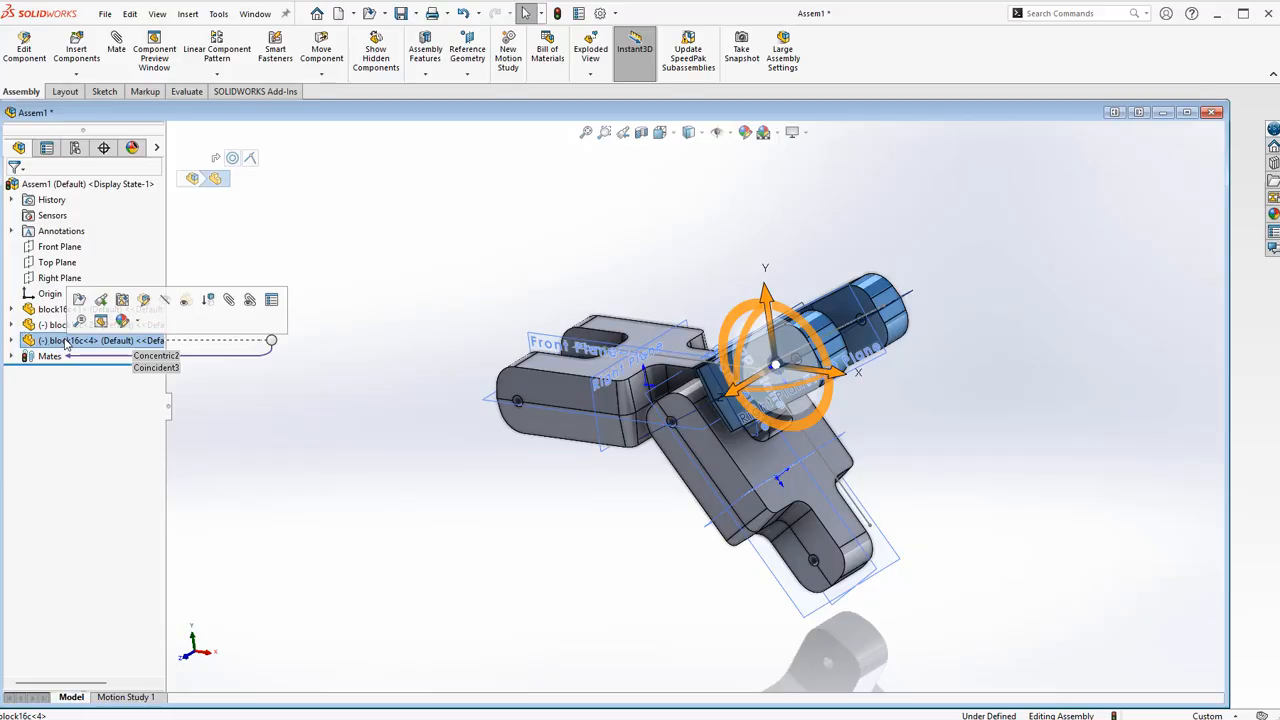
{"action": "left_click_drag", "start_coordinate": [850, 372], "coordinate": [1007, 541]}
{"action": "left_click", "coordinate": [413, 265]}
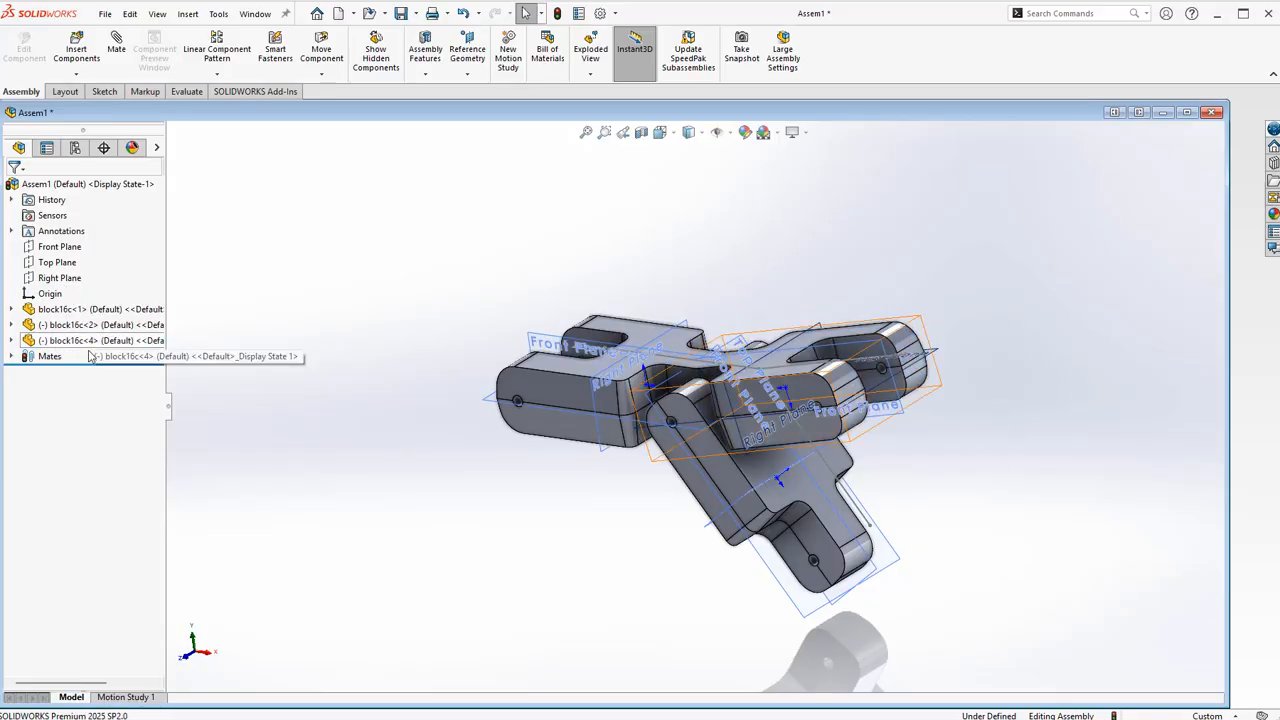
Step: Inspect the mates of block16c<4> and delete its Concentric2 mate
{"action": "left_click", "coordinate": [71, 345]}
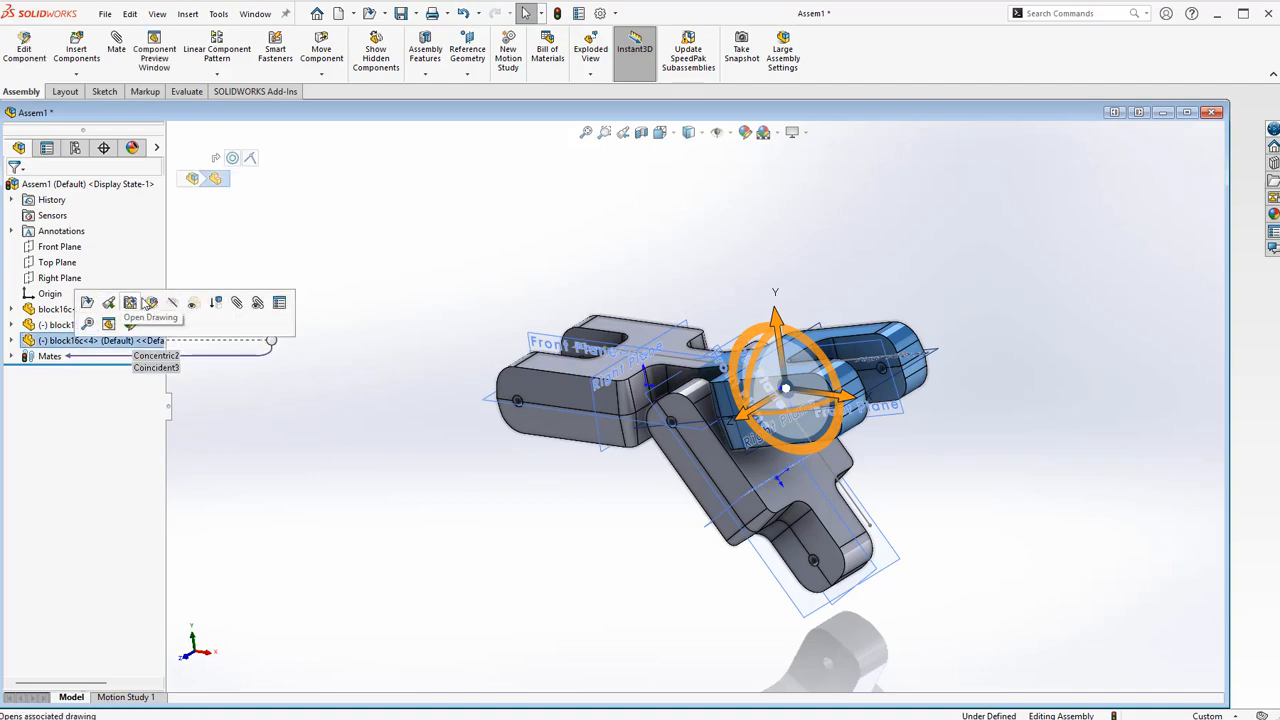
{"action": "left_click", "coordinate": [12, 341]}
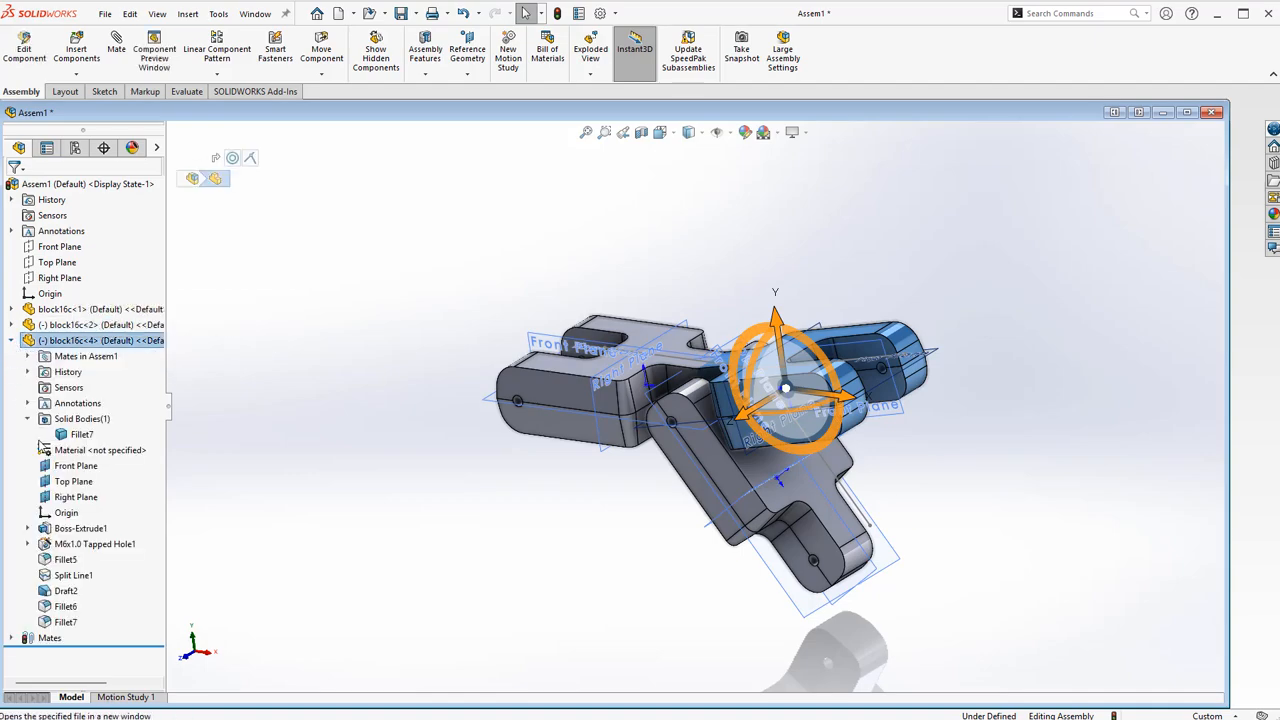
{"action": "left_click", "coordinate": [28, 419]}
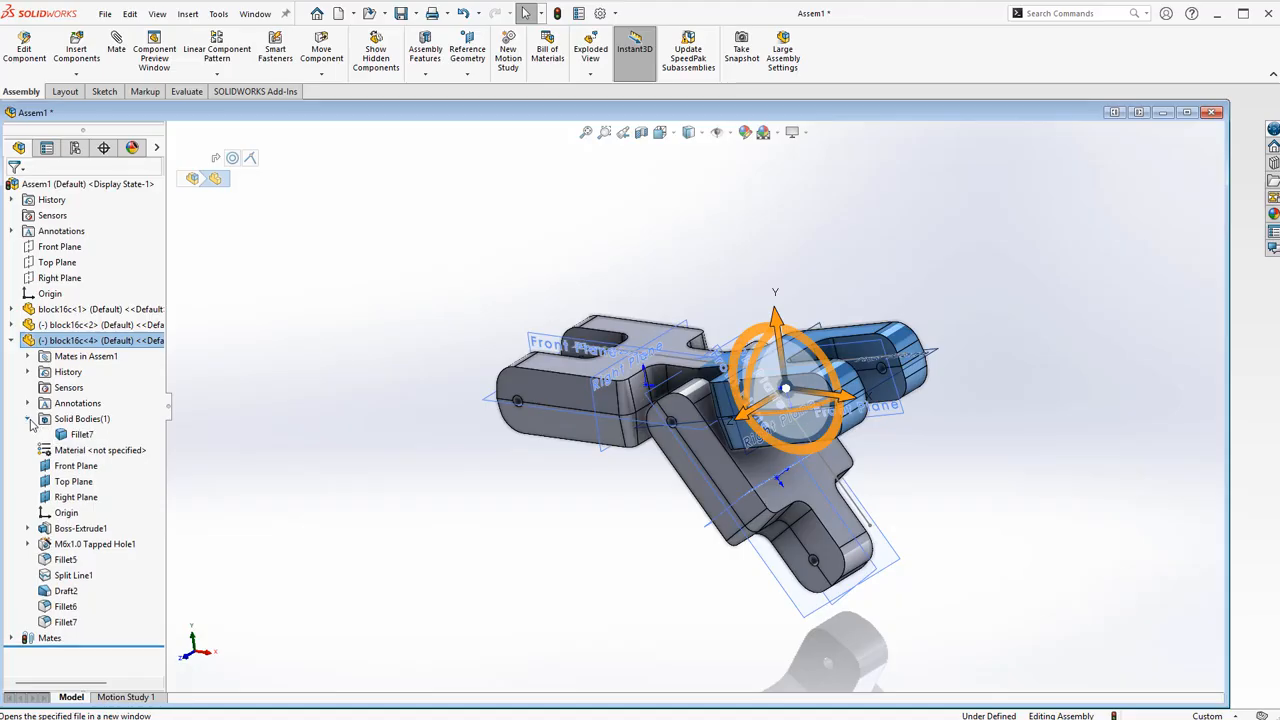
{"action": "left_click", "coordinate": [28, 403]}
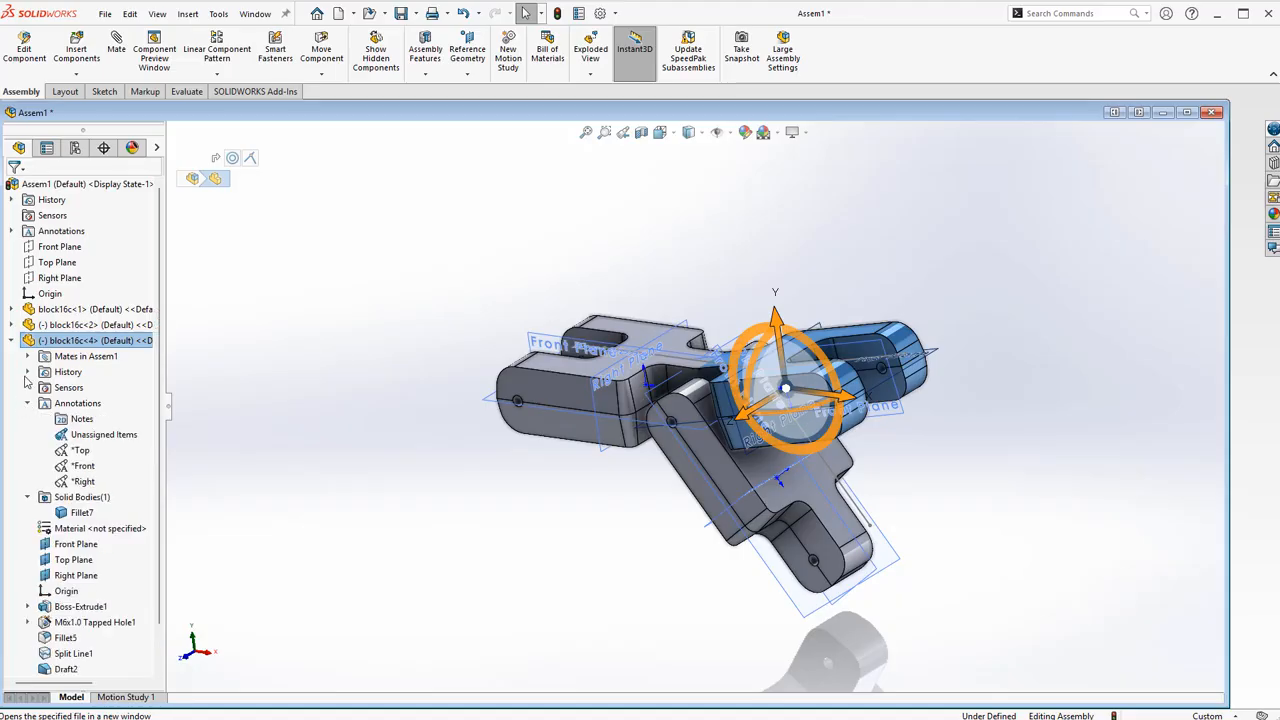
{"action": "left_click", "coordinate": [28, 356]}
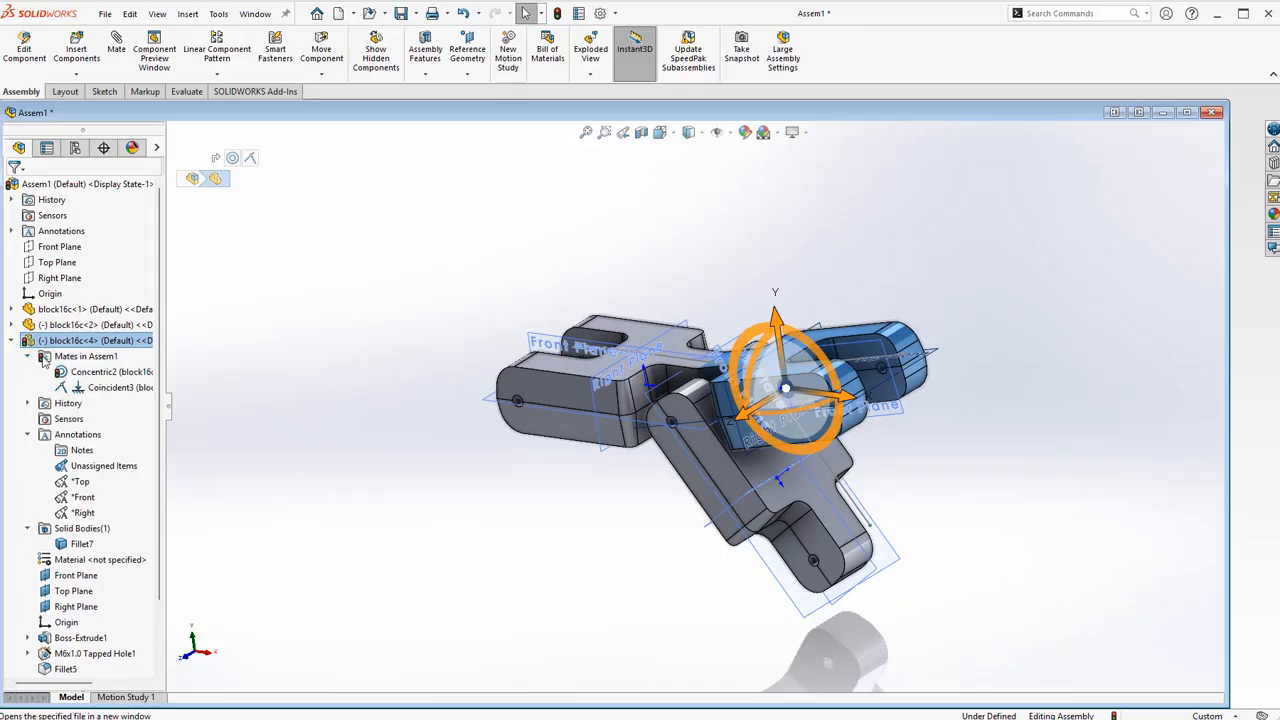
{"action": "left_click", "coordinate": [110, 389]}
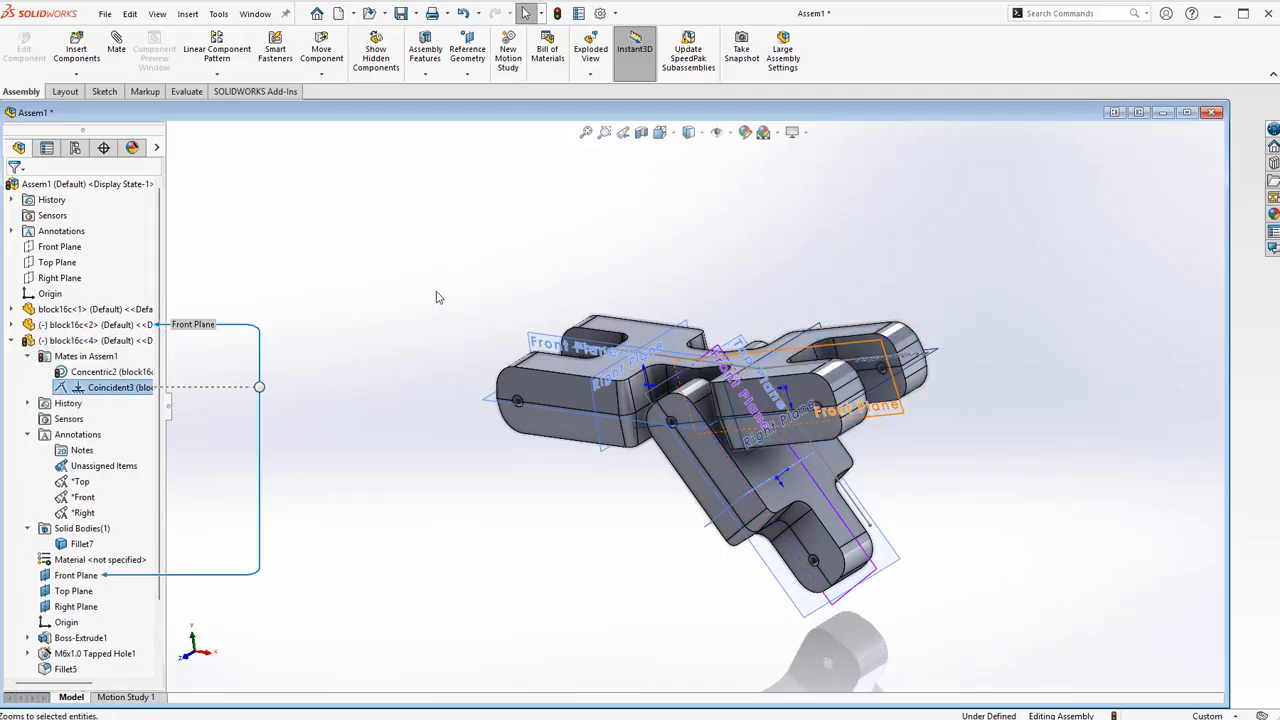
{"action": "left_click", "coordinate": [98, 373]}
{"action": "key", "text": "Delete"}
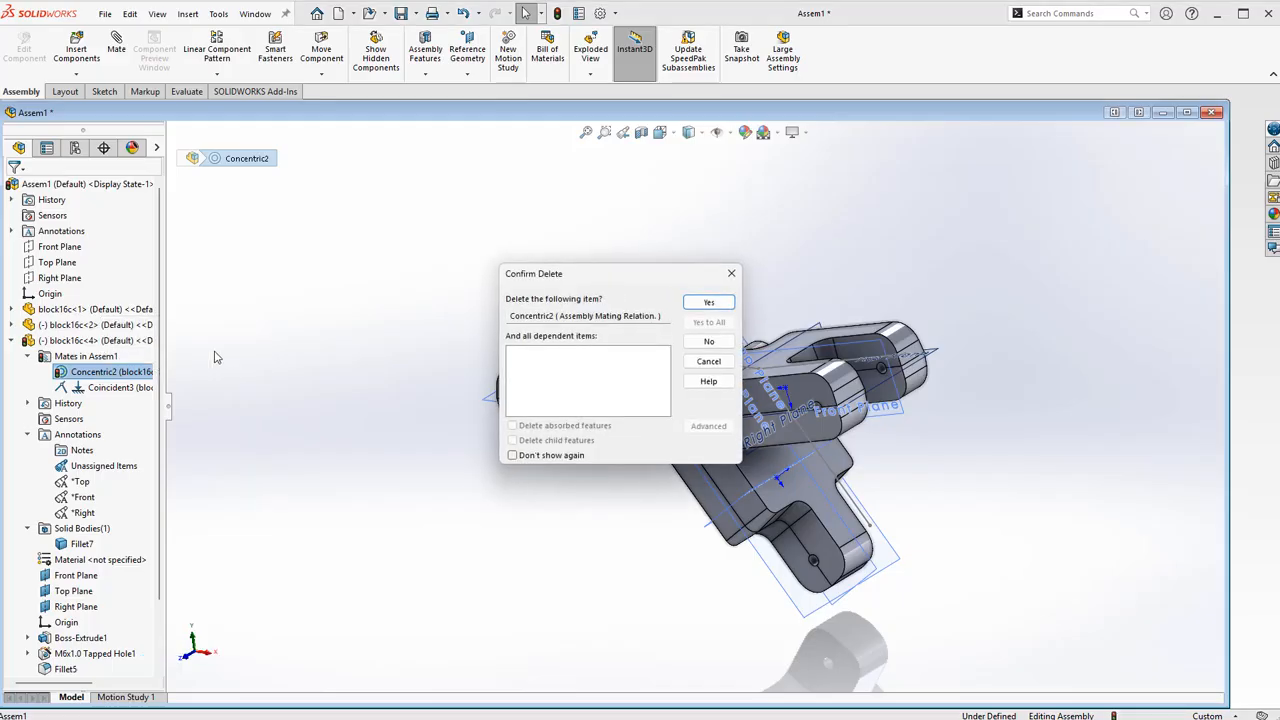
{"action": "left_click", "coordinate": [708, 302]}
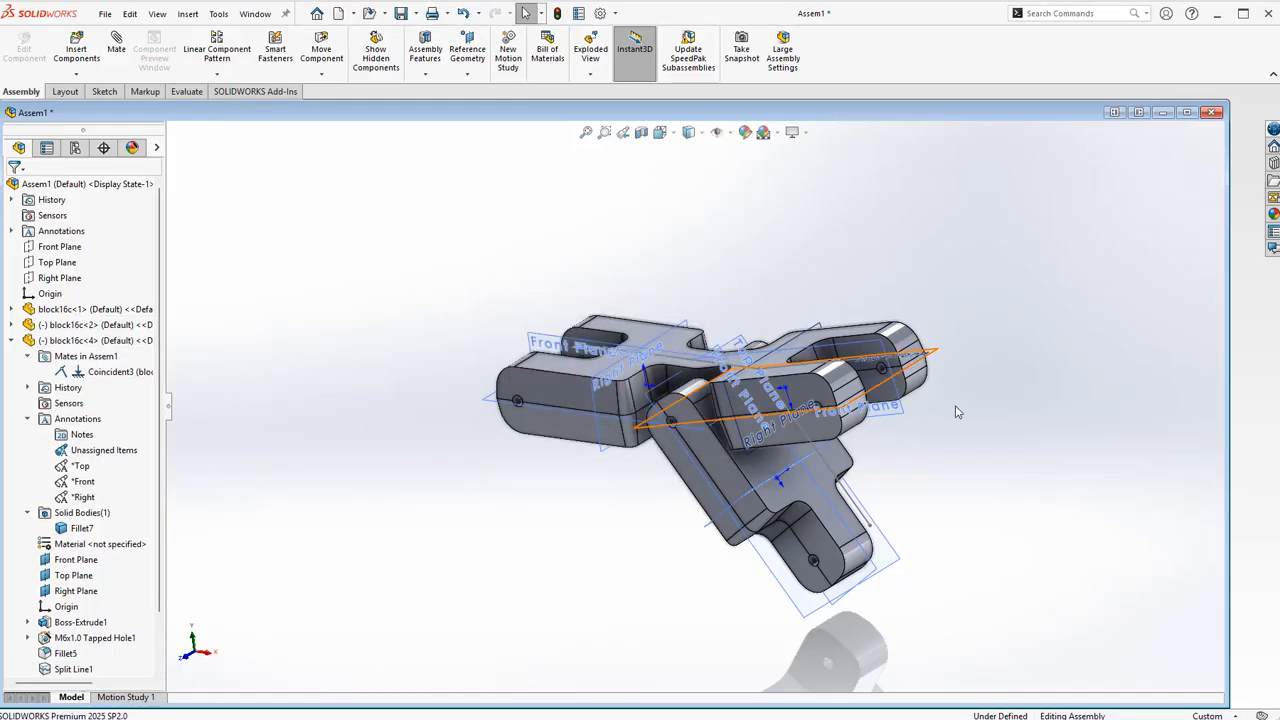
Step: Move the freed block16c<4> link clear of the others, near the tongue end of the middle link
{"action": "left_click_drag", "start_coordinate": [704, 388], "coordinate": [984, 594]}
{"action": "scroll", "coordinate": [952, 497], "scroll_direction": "down", "scroll_amount": 5}
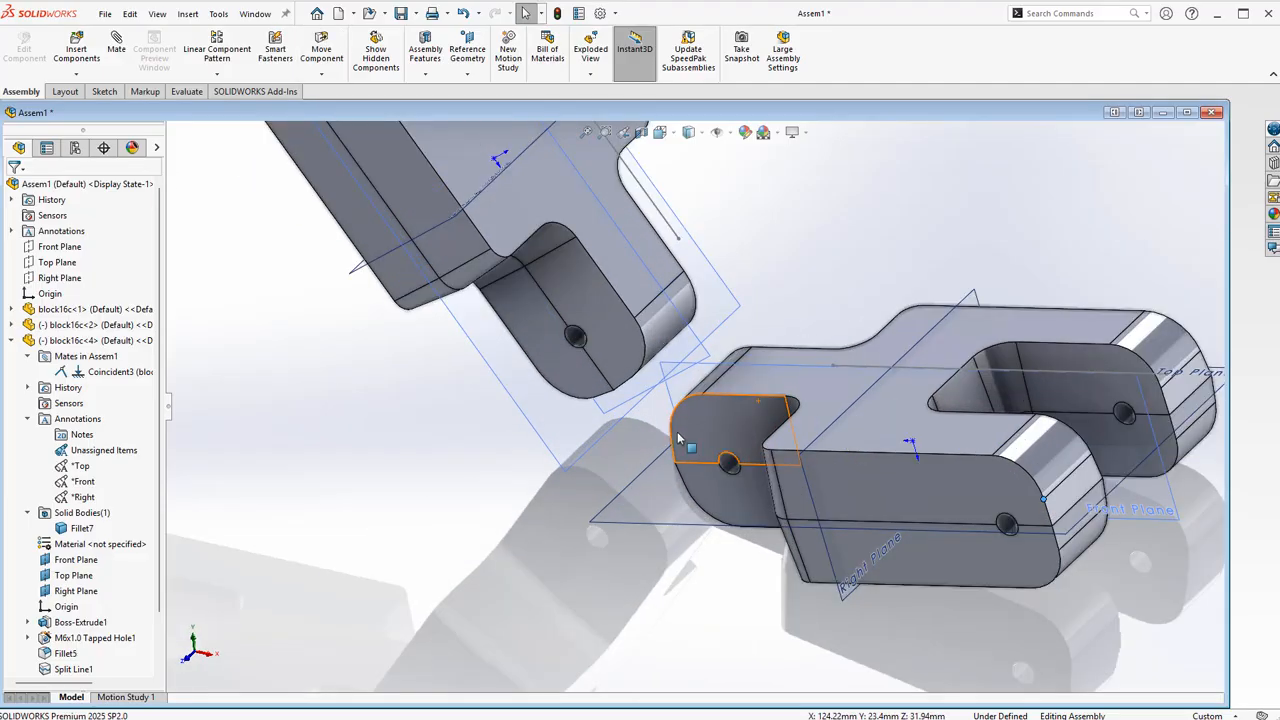
Step: Add a concentric mate between the M6x1.0 tongue holes of block16c<2> and block16c<4>
{"action": "left_click", "coordinate": [572, 337]}
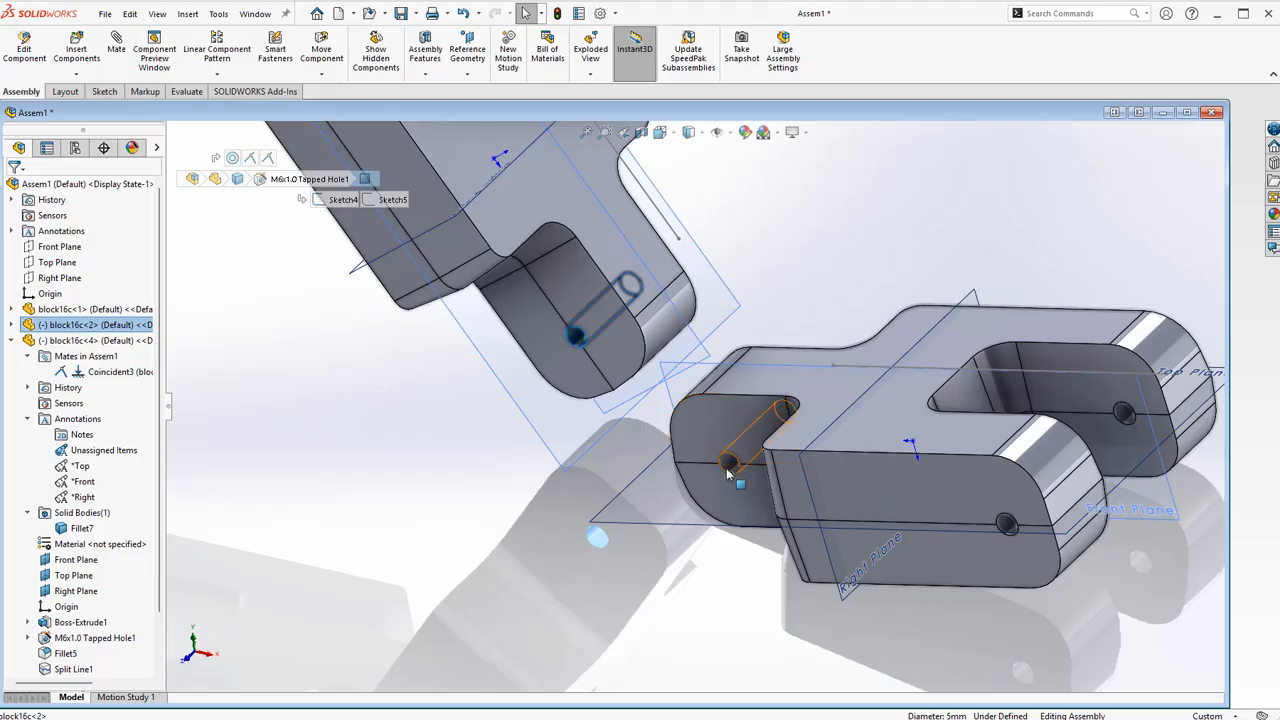
{"action": "left_click", "coordinate": [728, 463], "text": "ctrl"}
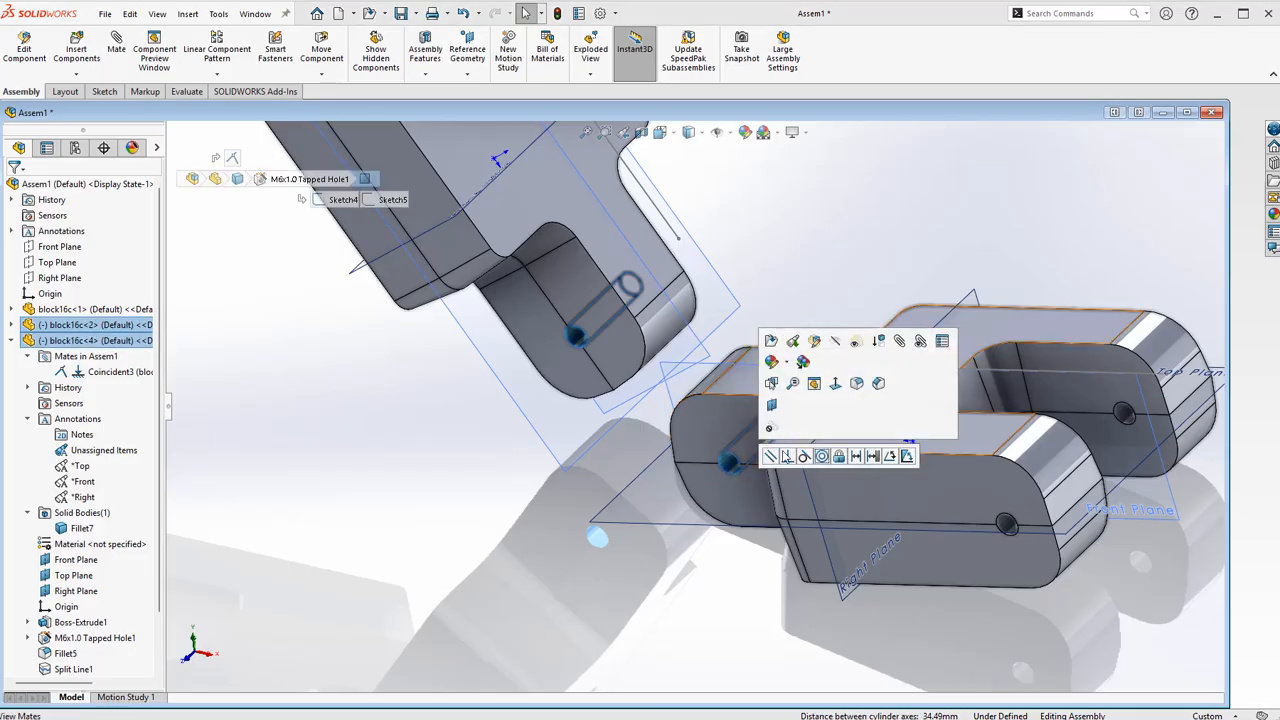
{"action": "left_click", "coordinate": [899, 341]}
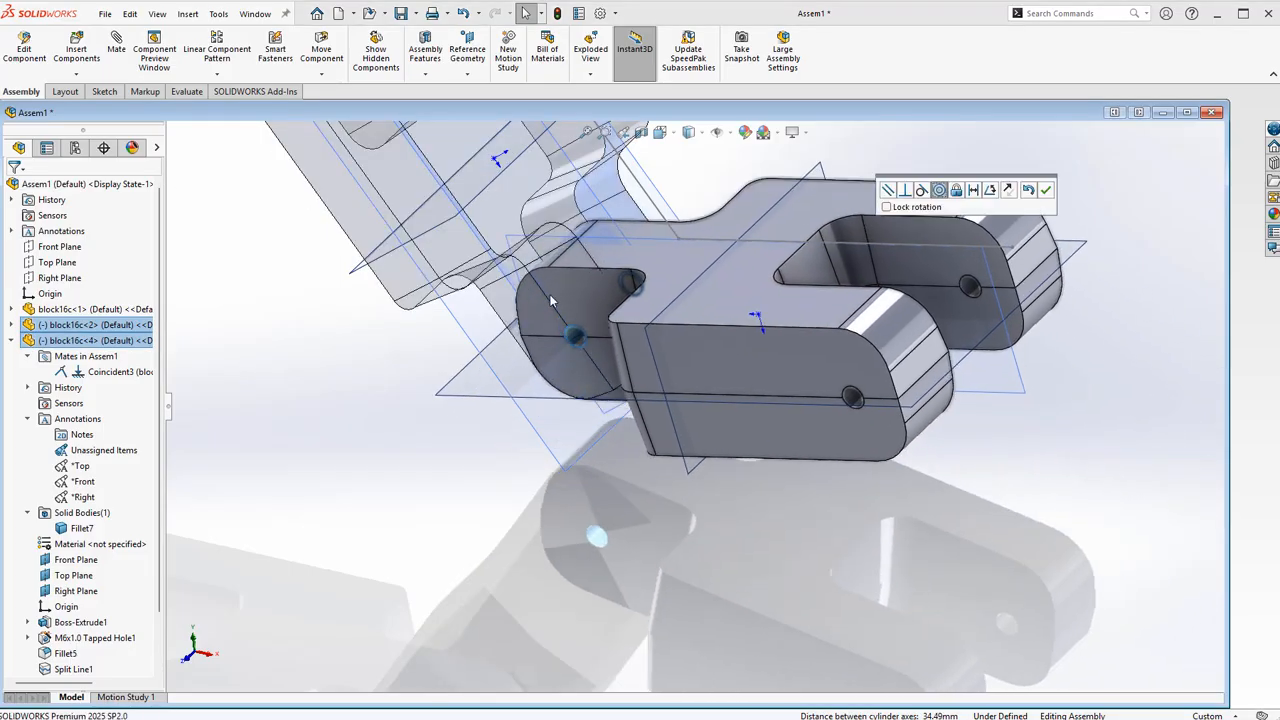
{"action": "left_click", "coordinate": [13, 187]}
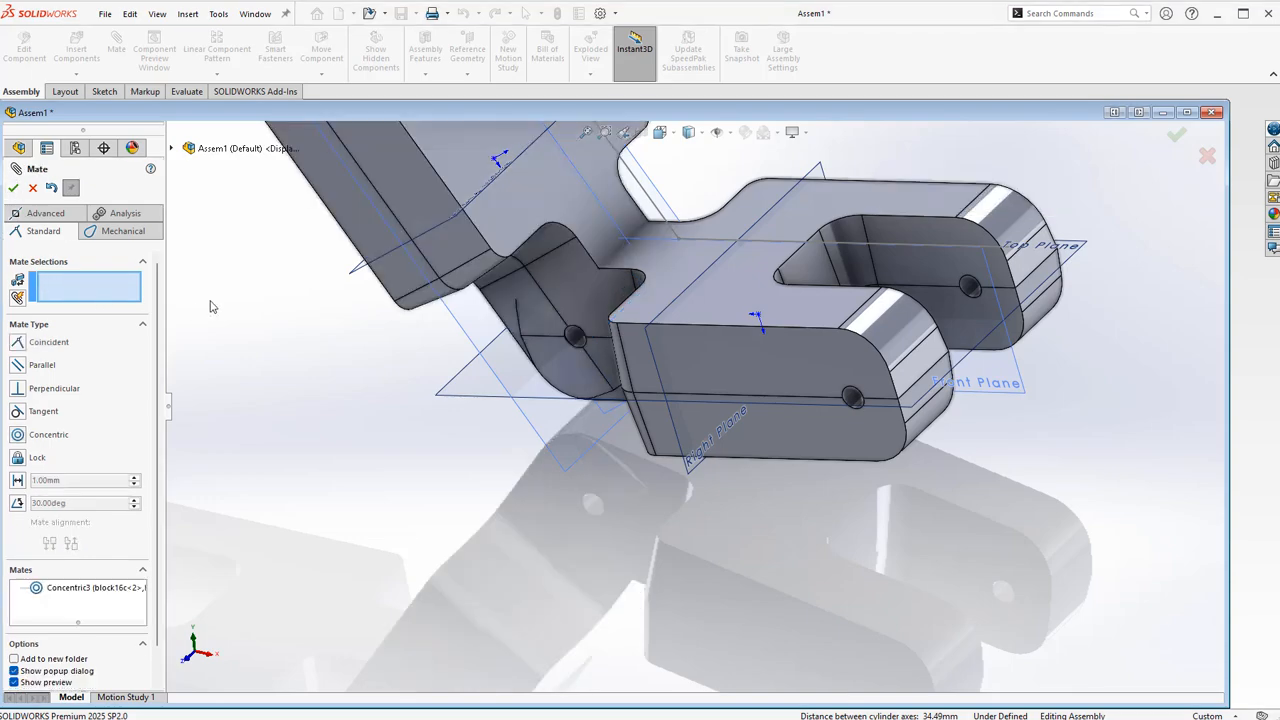
{"action": "left_click", "coordinate": [15, 186]}
Step: Edit the Concentric3 mate, replacing the block16c<4> tongue hole face with the hole face in that link's fork end
{"action": "scroll", "coordinate": [452, 390], "scroll_direction": "up", "scroll_amount": 4}
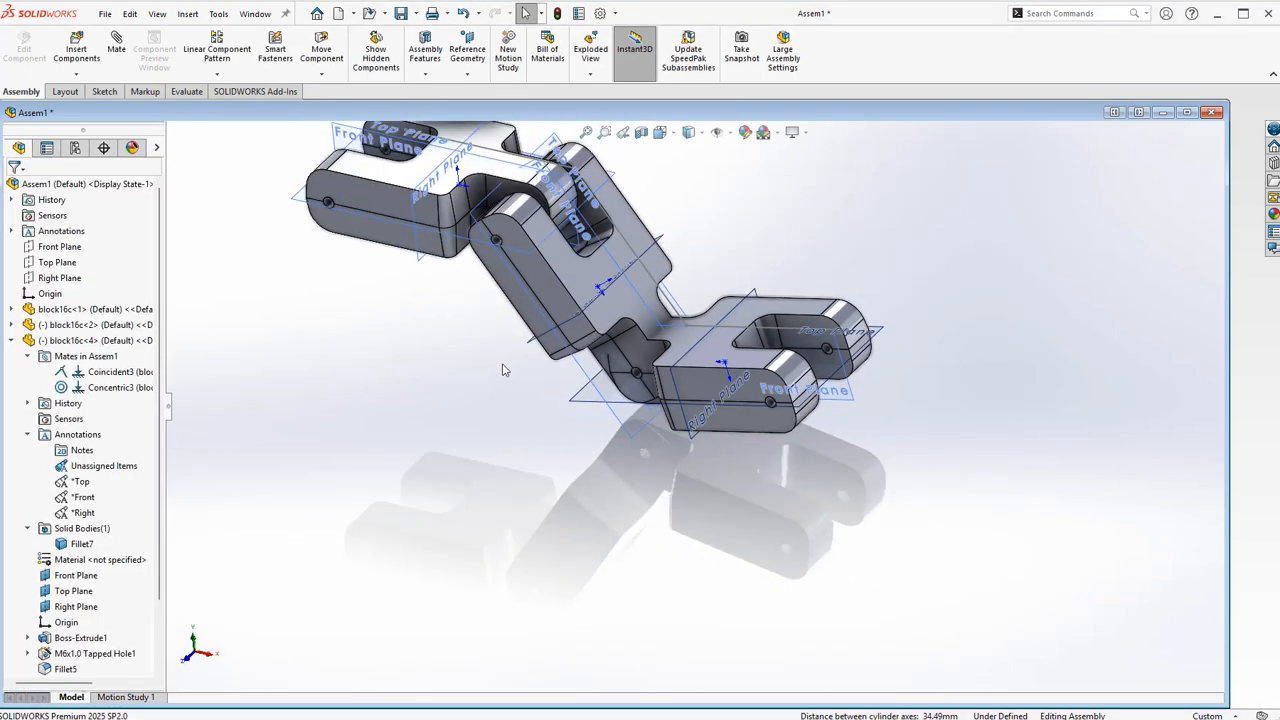
{"action": "middle_click_drag", "start_coordinate": [503, 370], "coordinate": [431, 358]}
{"action": "scroll", "coordinate": [570, 332], "scroll_direction": "down", "scroll_amount": 3}
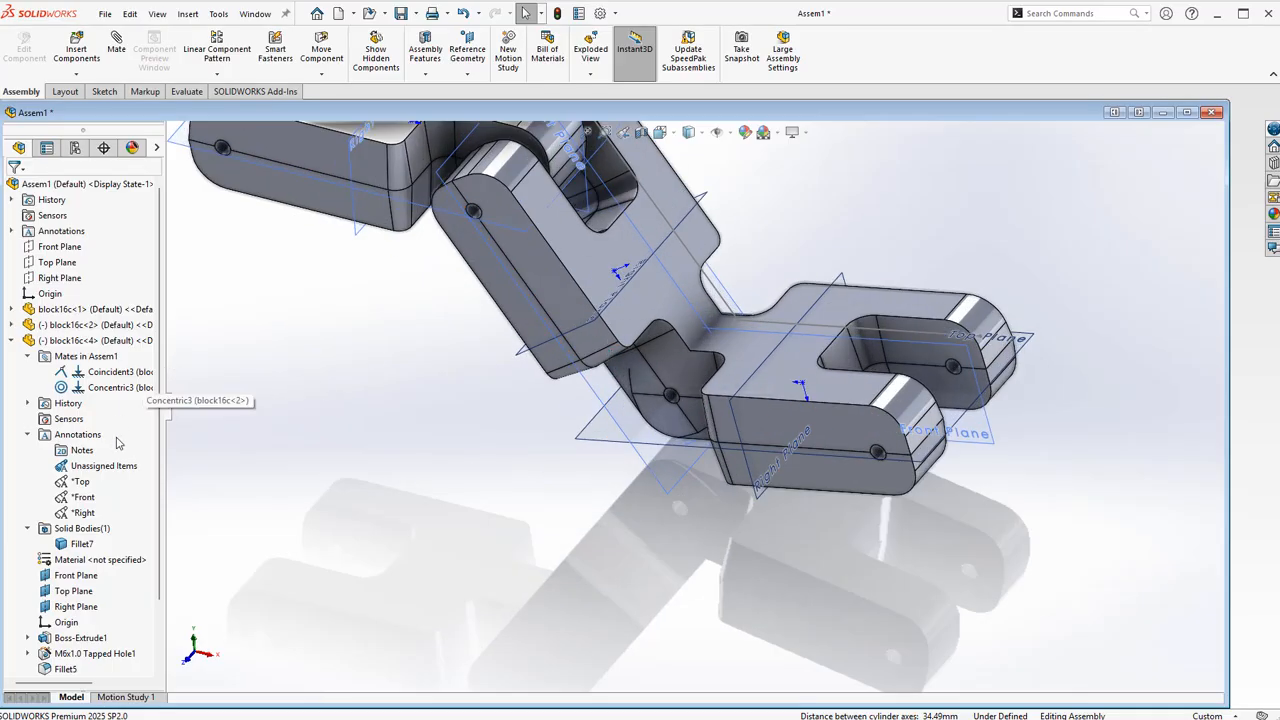
{"action": "left_click", "coordinate": [97, 389]}
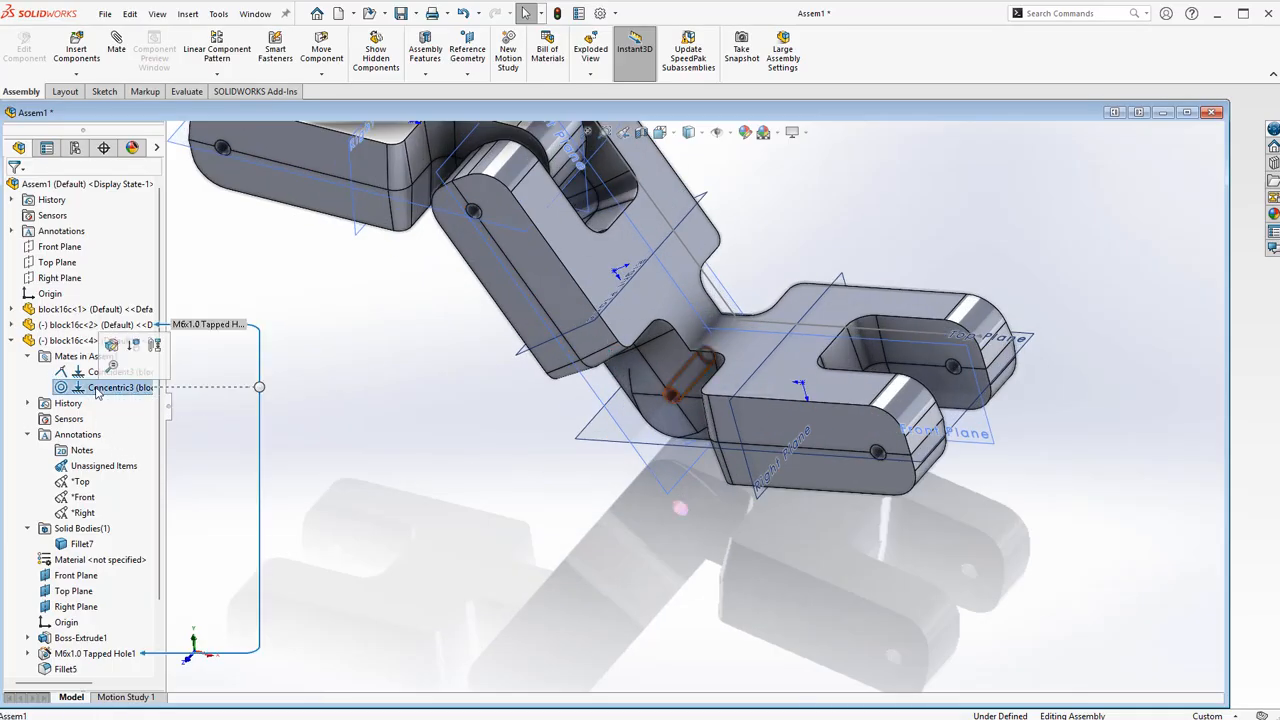
{"action": "left_click", "coordinate": [112, 344]}
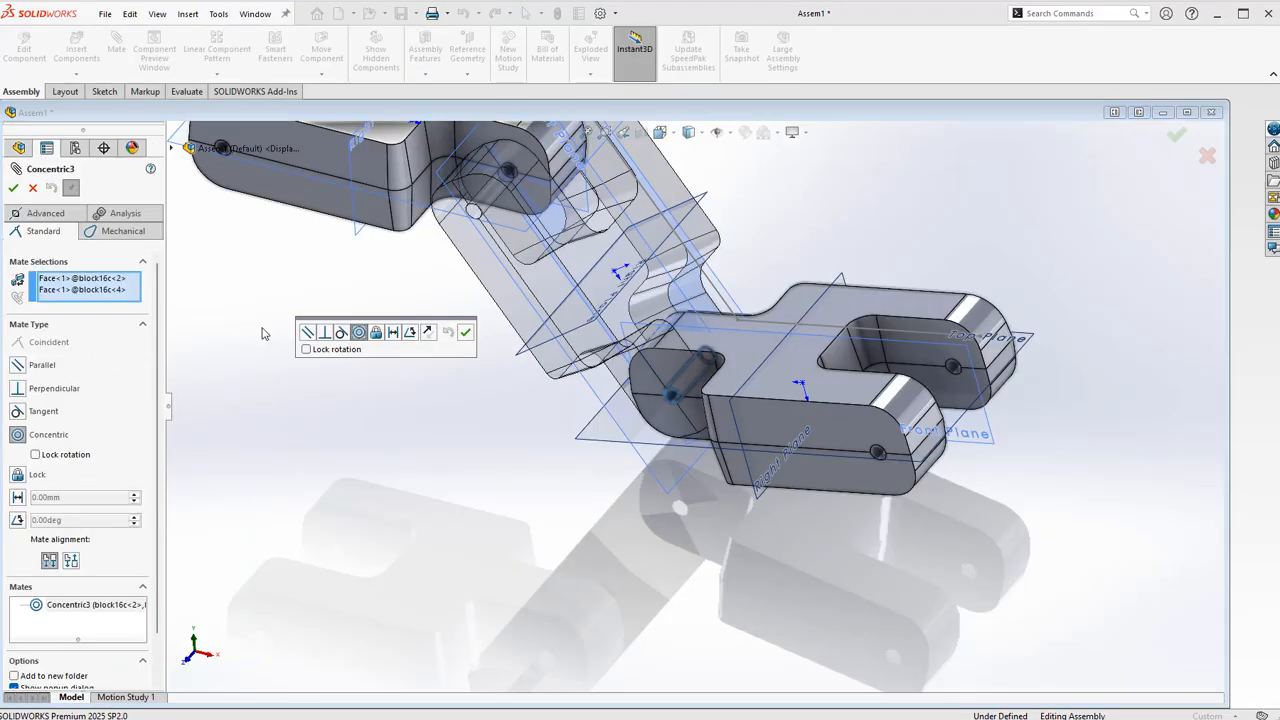
{"action": "left_click", "coordinate": [65, 280]}
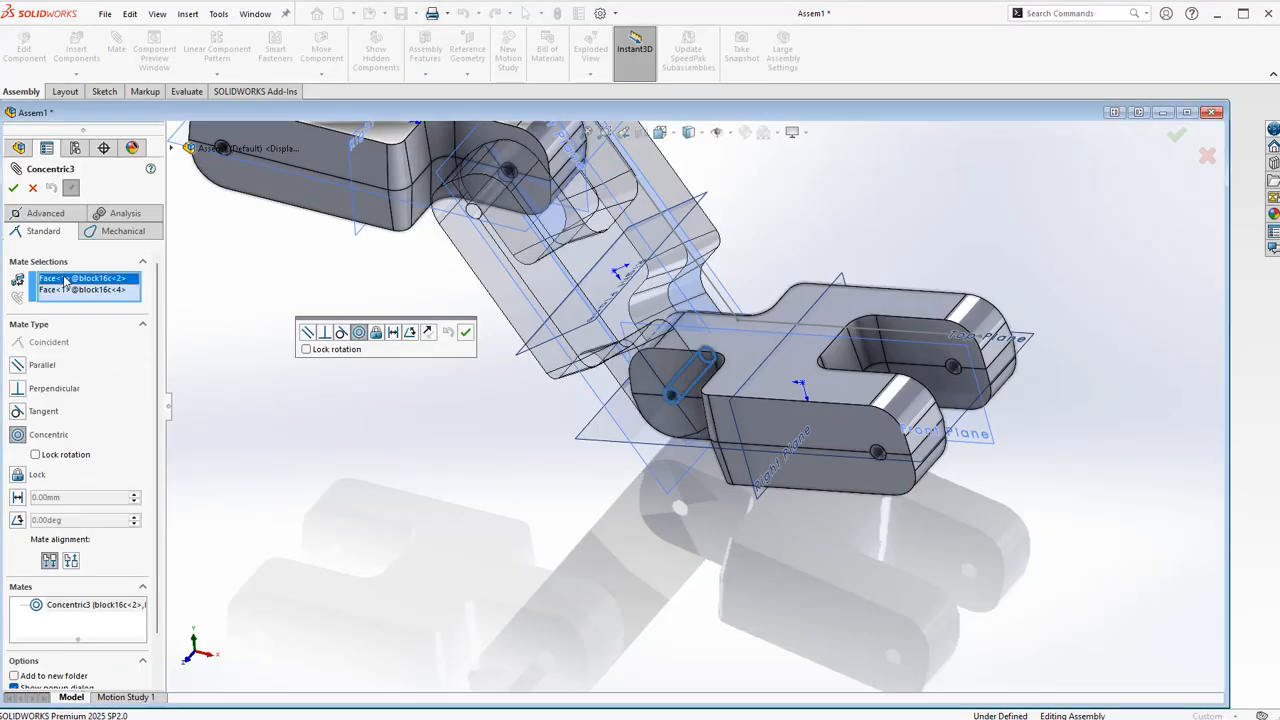
{"action": "left_click", "coordinate": [62, 290]}
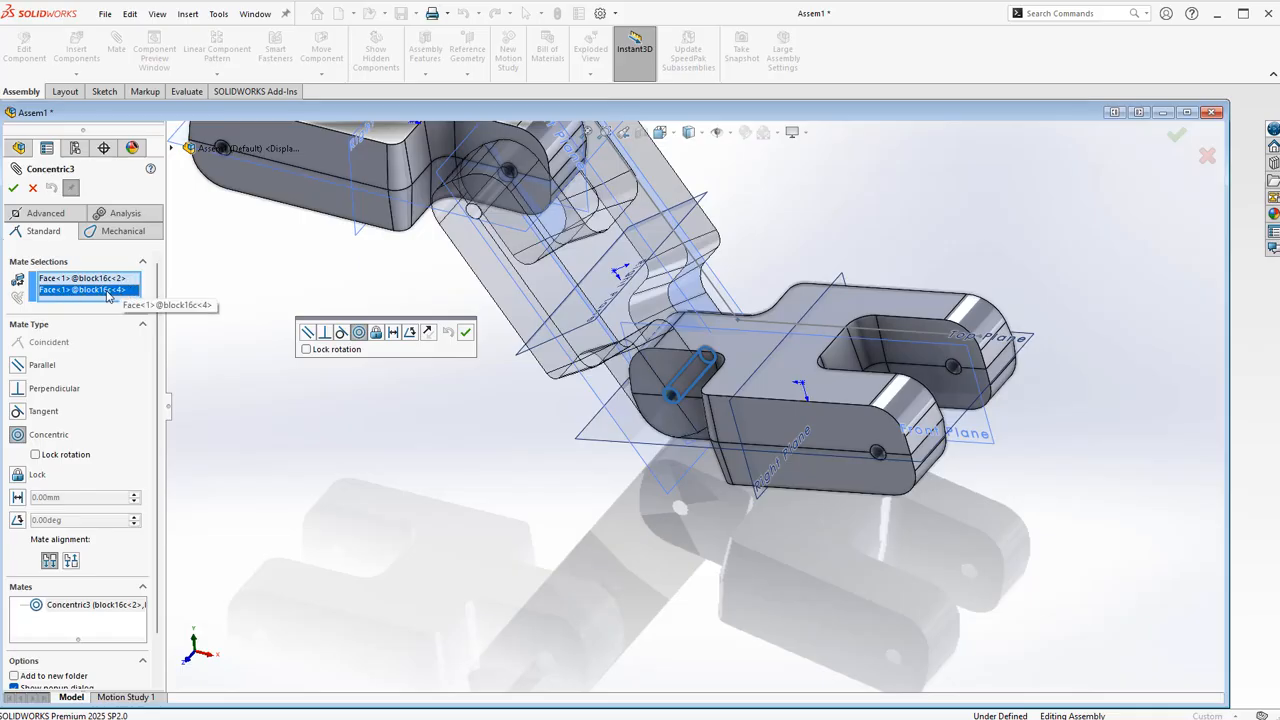
{"action": "right_click", "coordinate": [109, 296]}
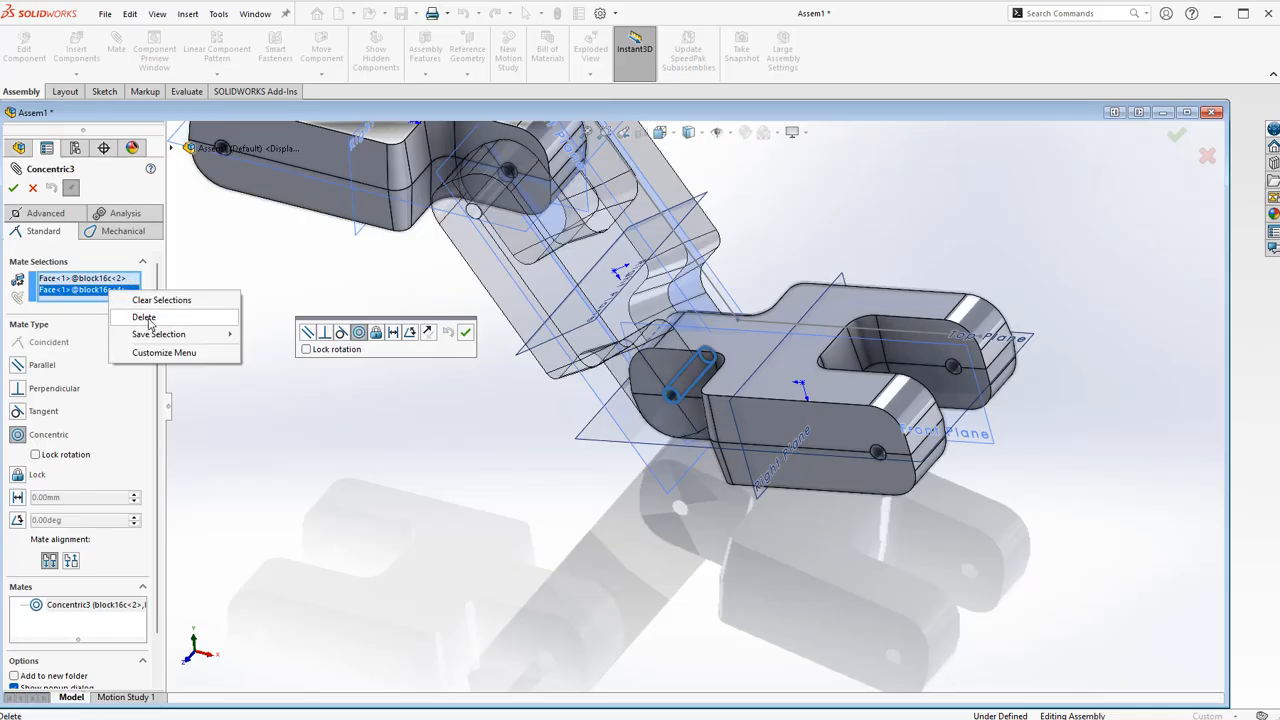
{"action": "left_click", "coordinate": [144, 317]}
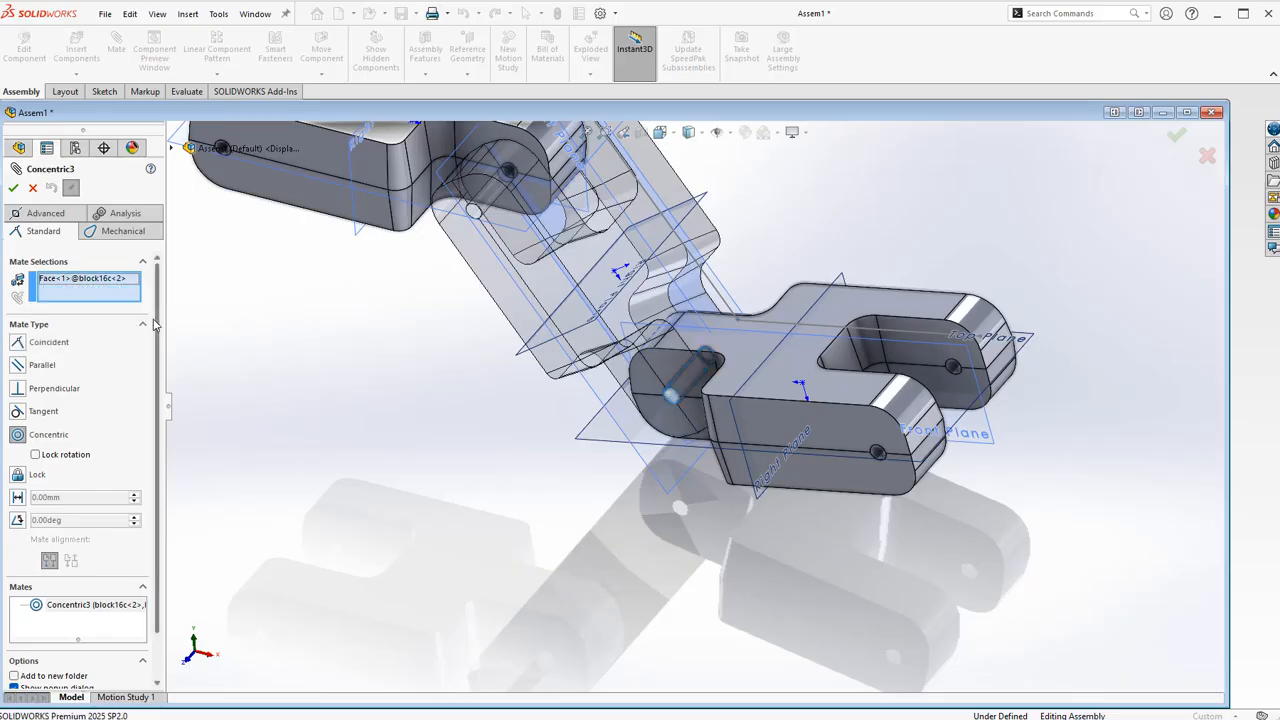
{"action": "left_click", "coordinate": [878, 455]}
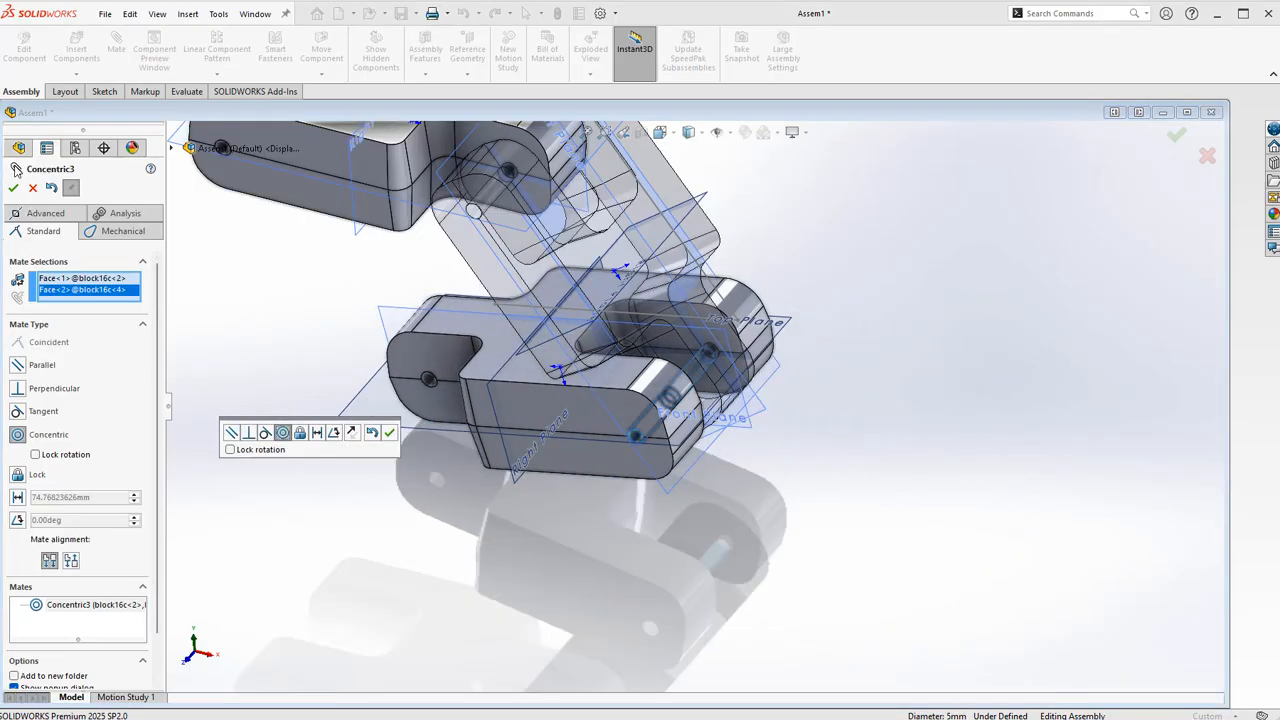
{"action": "left_click", "coordinate": [13, 187]}
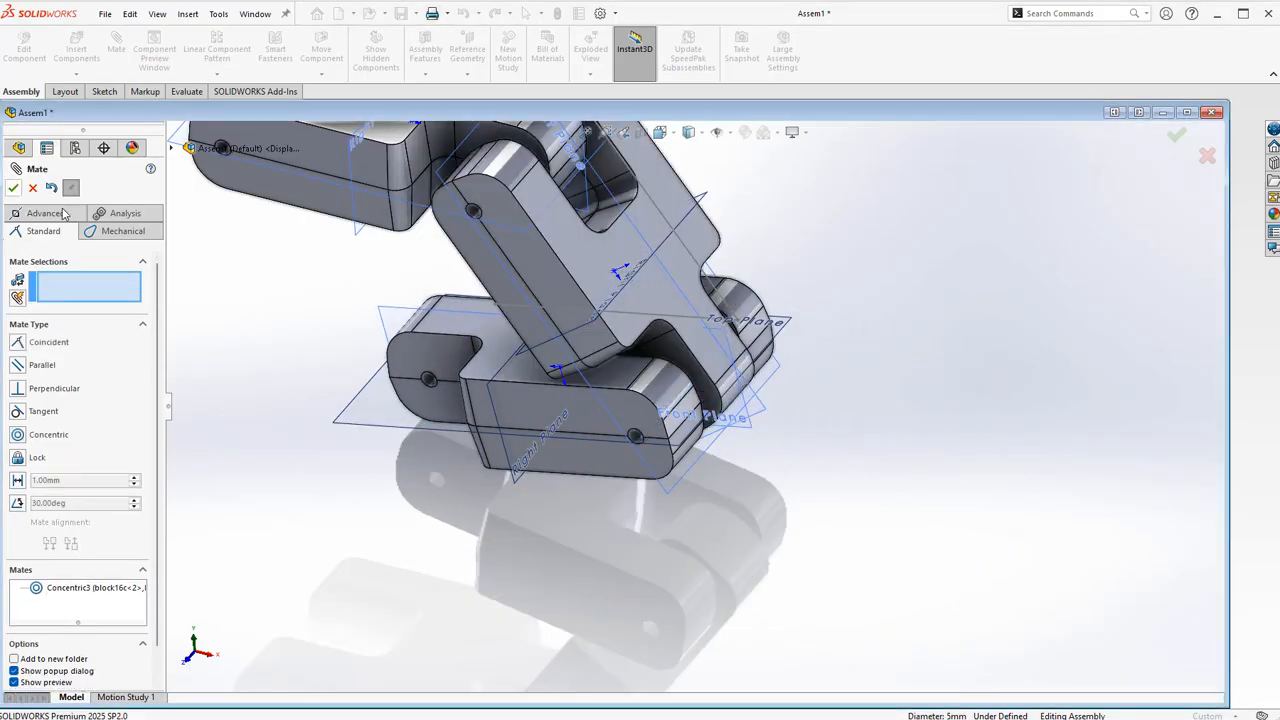
Step: Swing the block16c<4> link outward so it extends beyond the middle link, and leave the Mate command
{"action": "left_click", "coordinate": [414, 340]}
{"action": "middle_click_drag", "start_coordinate": [420, 338], "coordinate": [955, 468]}
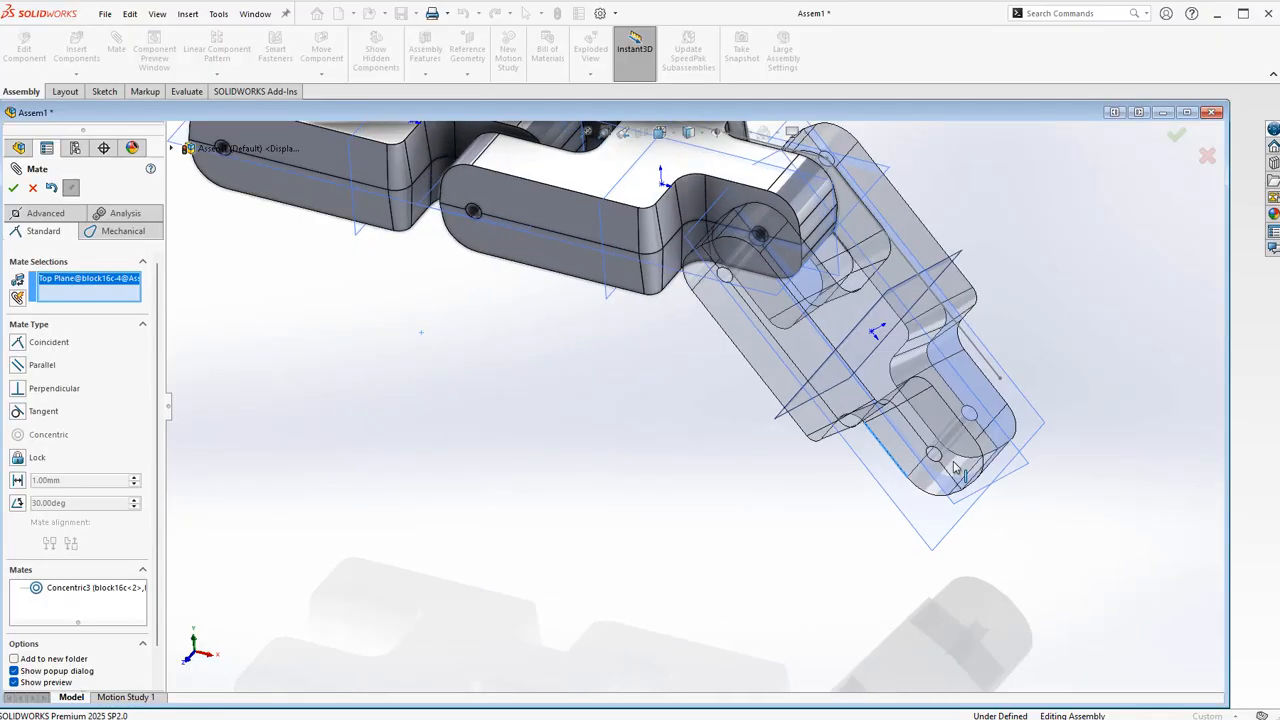
{"action": "left_click_drag", "start_coordinate": [955, 468], "coordinate": [912, 474]}
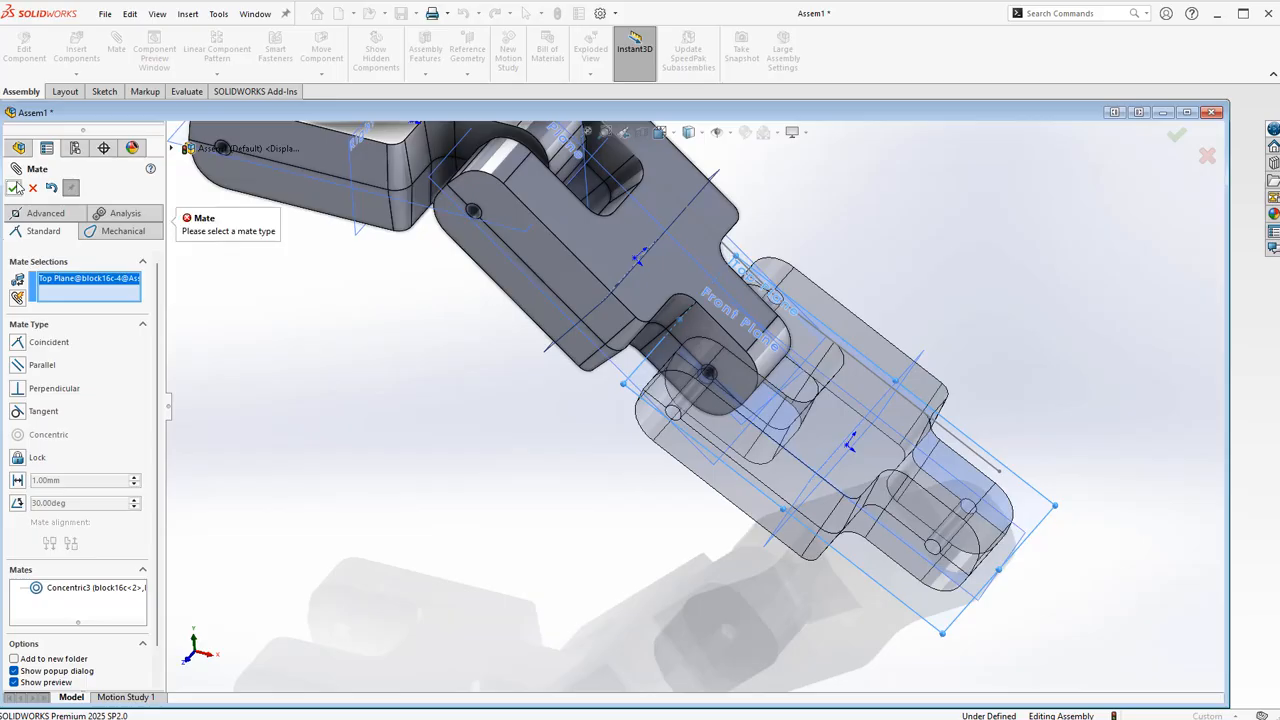
{"action": "left_click", "coordinate": [32, 188]}
{"action": "middle_click_drag", "start_coordinate": [534, 402], "coordinate": [522, 370]}
{"action": "scroll", "coordinate": [523, 370], "scroll_direction": "up", "scroll_amount": 2}
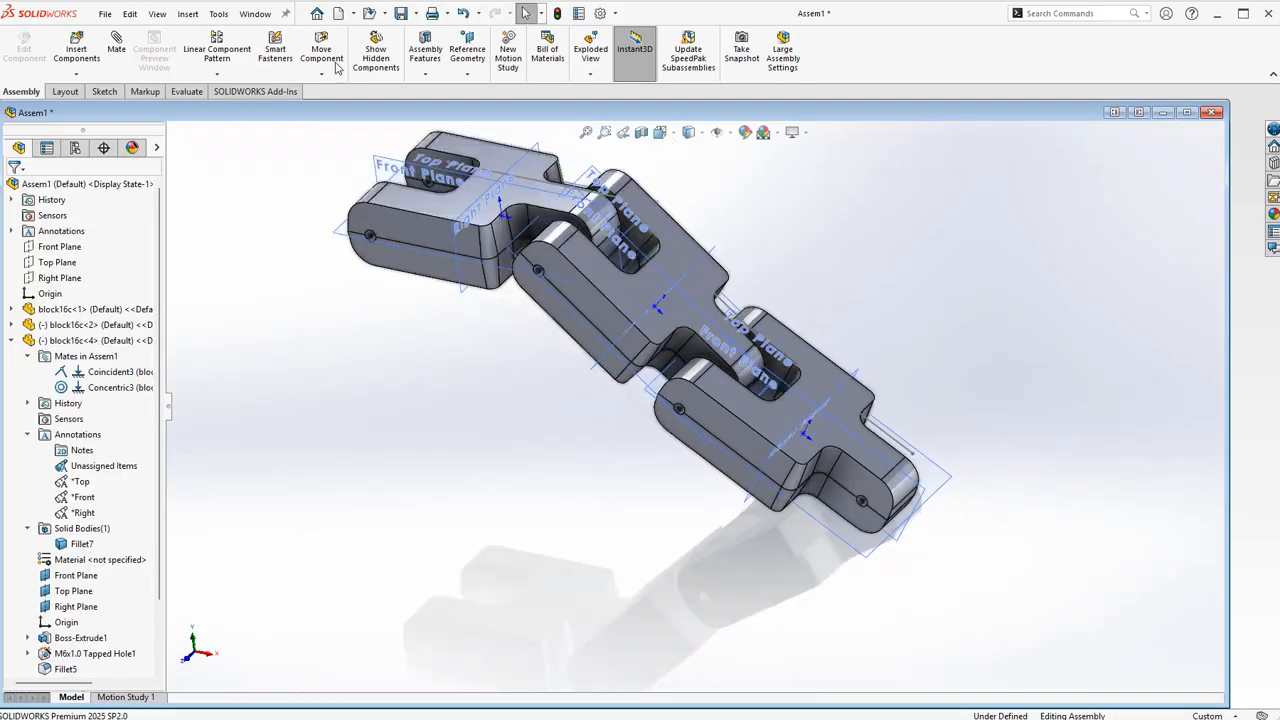
Step: Swing the block16c<4> link about its new joint to check how the three-link chain moves
{"action": "left_click", "coordinate": [841, 453]}
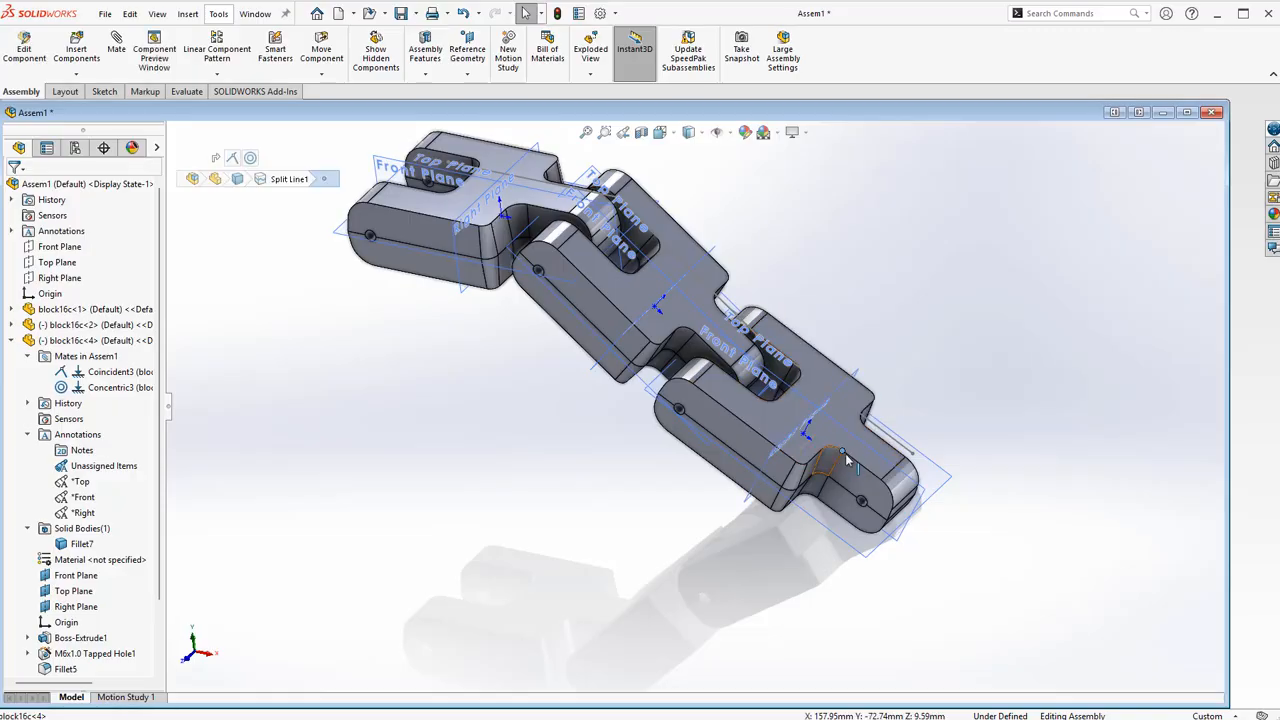
{"action": "left_click_drag", "start_coordinate": [845, 457], "coordinate": [817, 411]}
{"action": "middle_click_drag", "start_coordinate": [850, 203], "coordinate": [862, 222]}
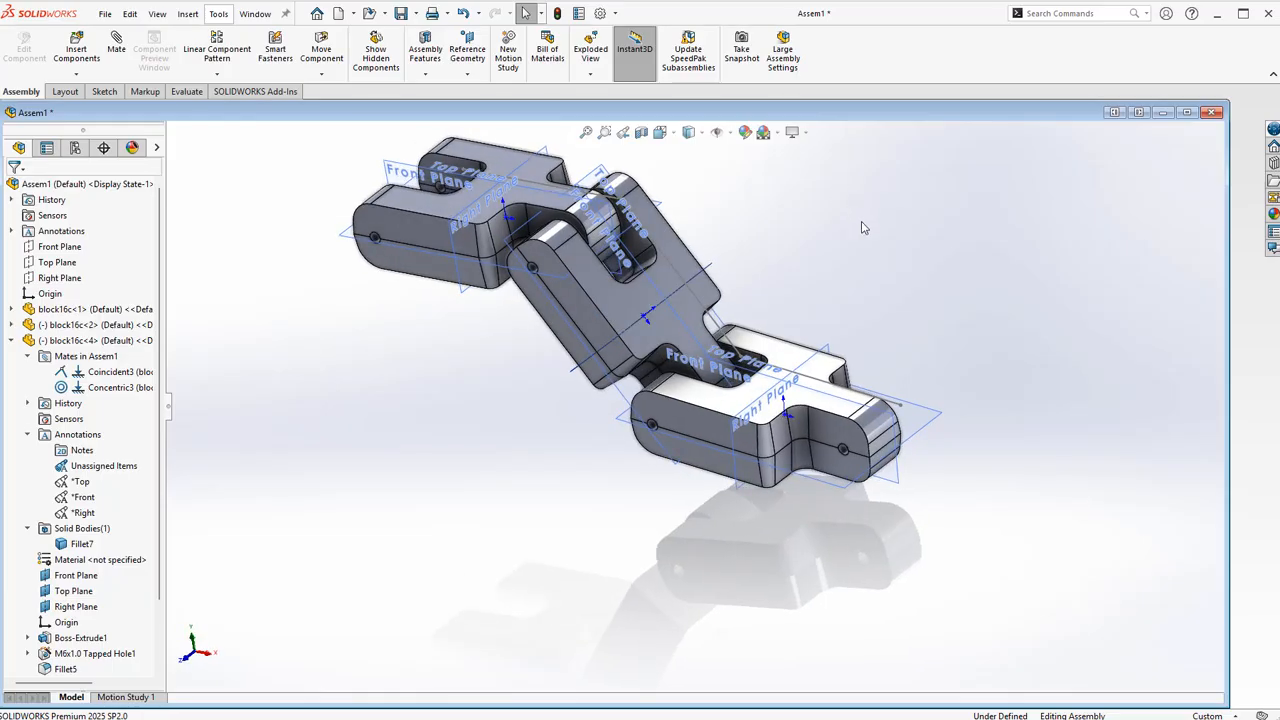